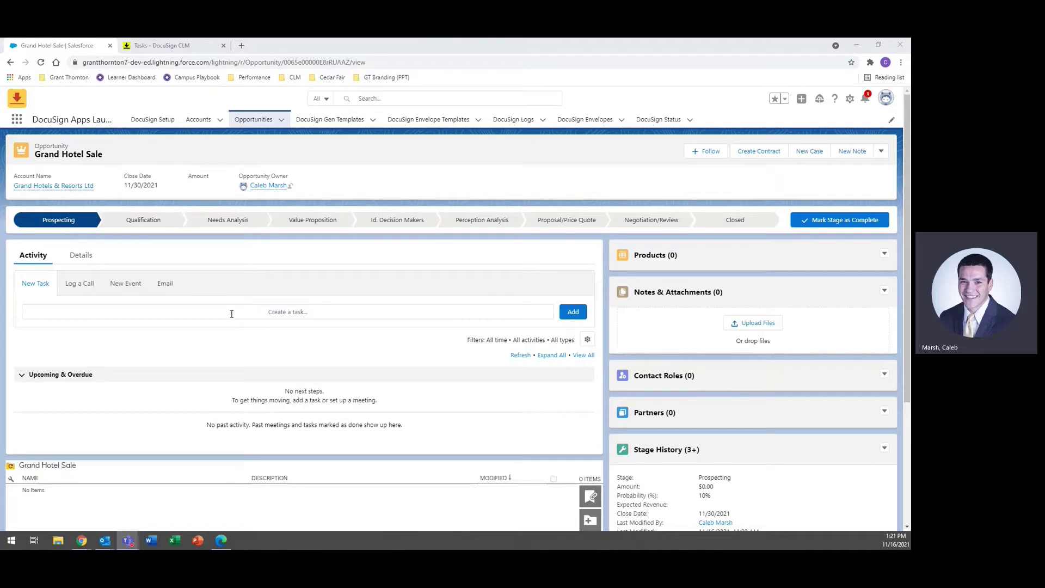
Step: Launch Create Contract on the Grand Hotel Sale opportunity to reach DocuSign document generation
scroll(231, 312, down, 1)
scroll(232, 314, down, 2)
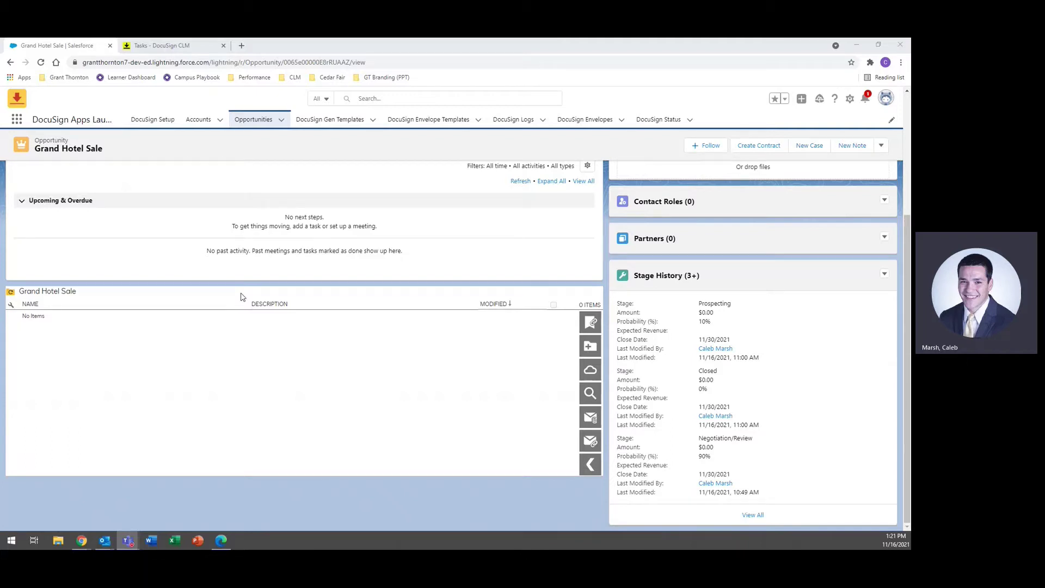
scroll(240, 296, up, 3)
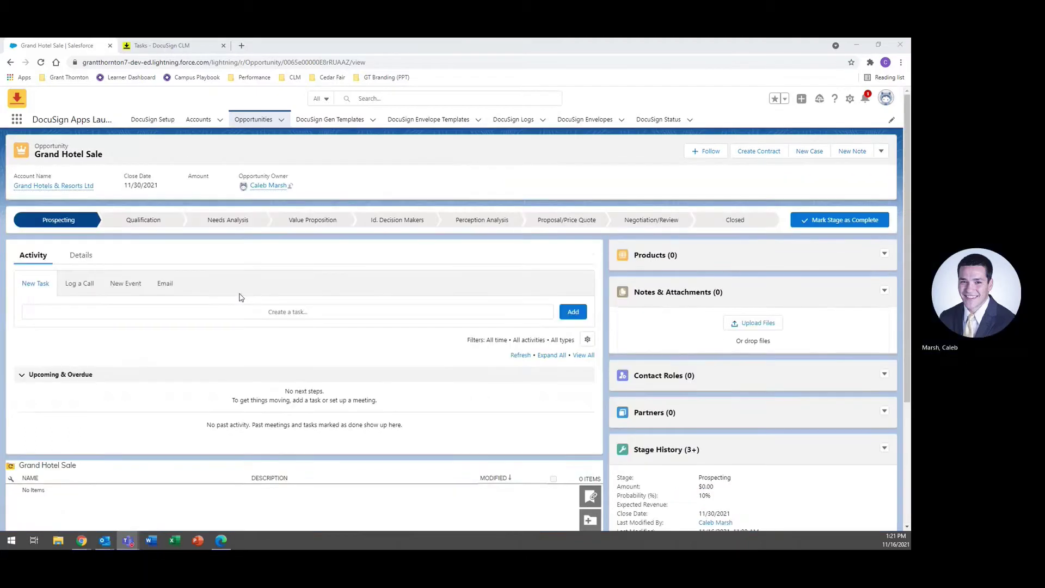
click(760, 152)
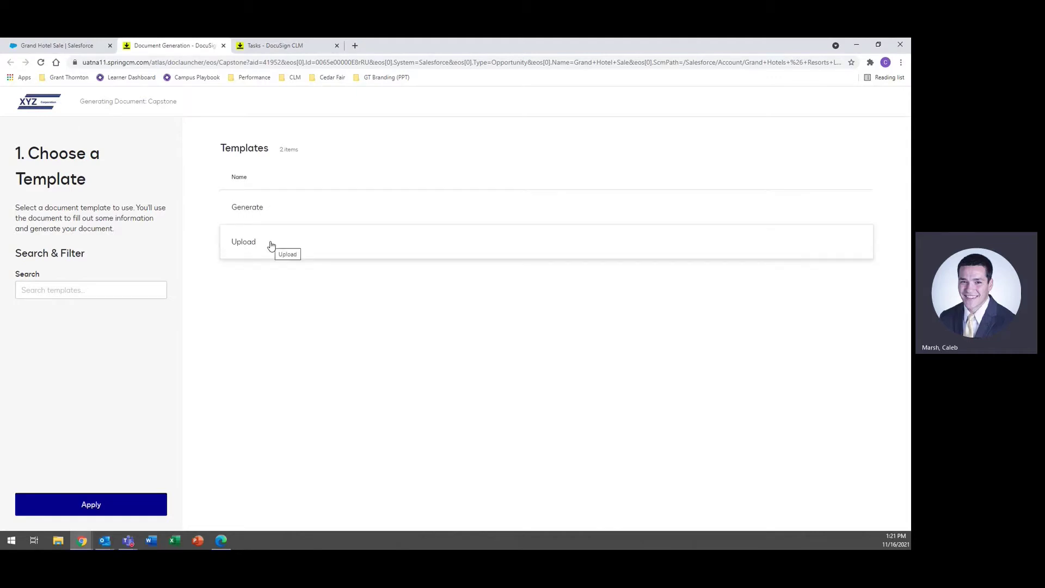
Step: Choose the Generate template and set the effective date to 11/30/2021
click(284, 208)
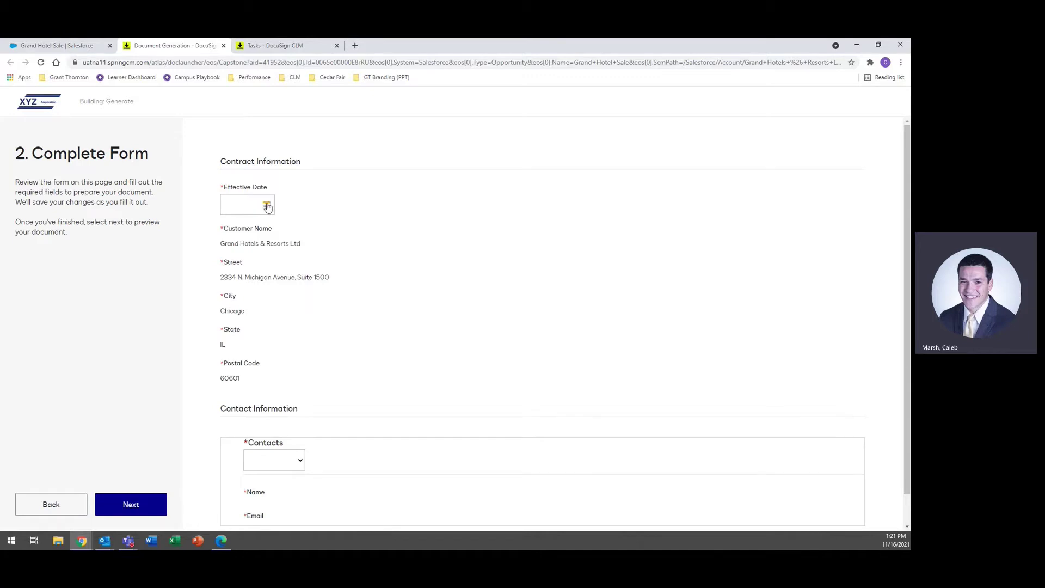
click(266, 206)
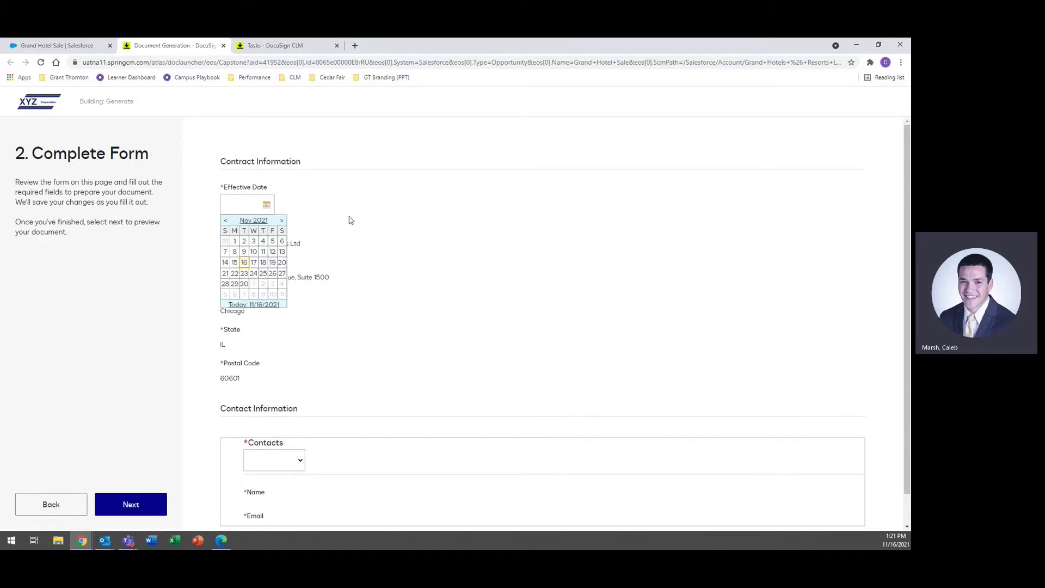
click(244, 283)
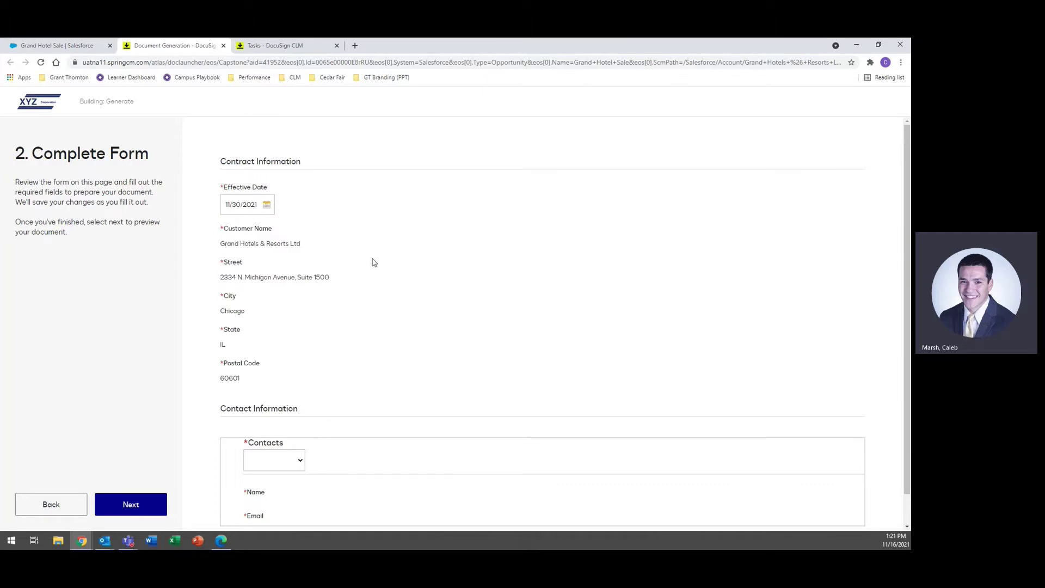
Step: Select the first listed contact and build the document preview
click(299, 464)
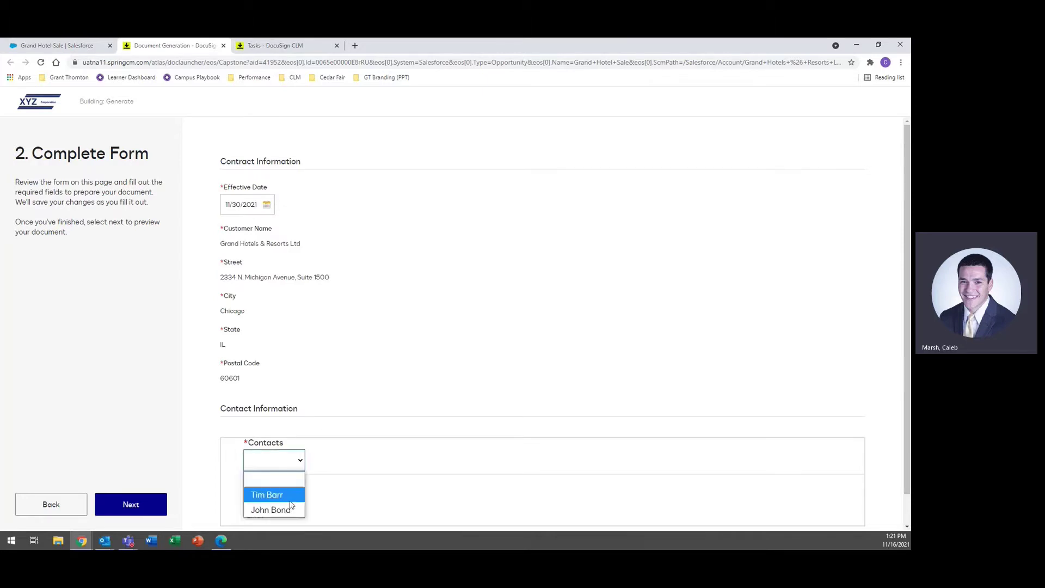
click(290, 499)
scroll(373, 358, down, 1)
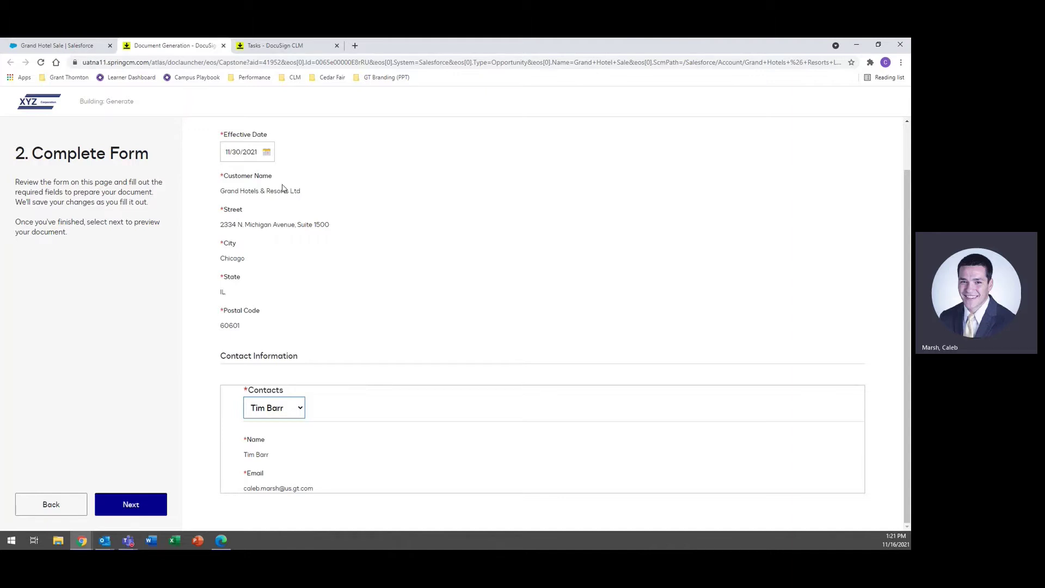
click(301, 412)
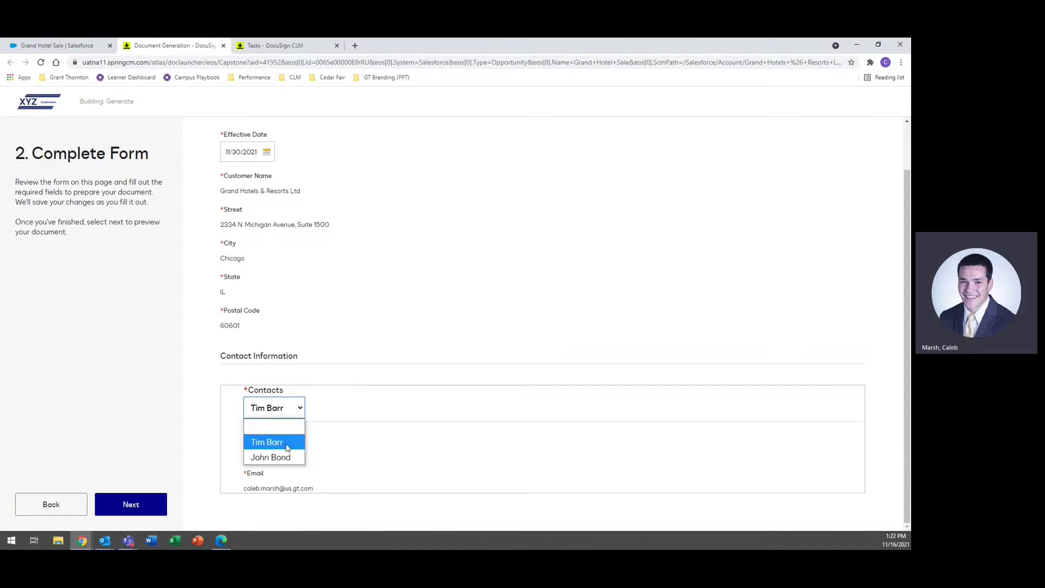
click(287, 444)
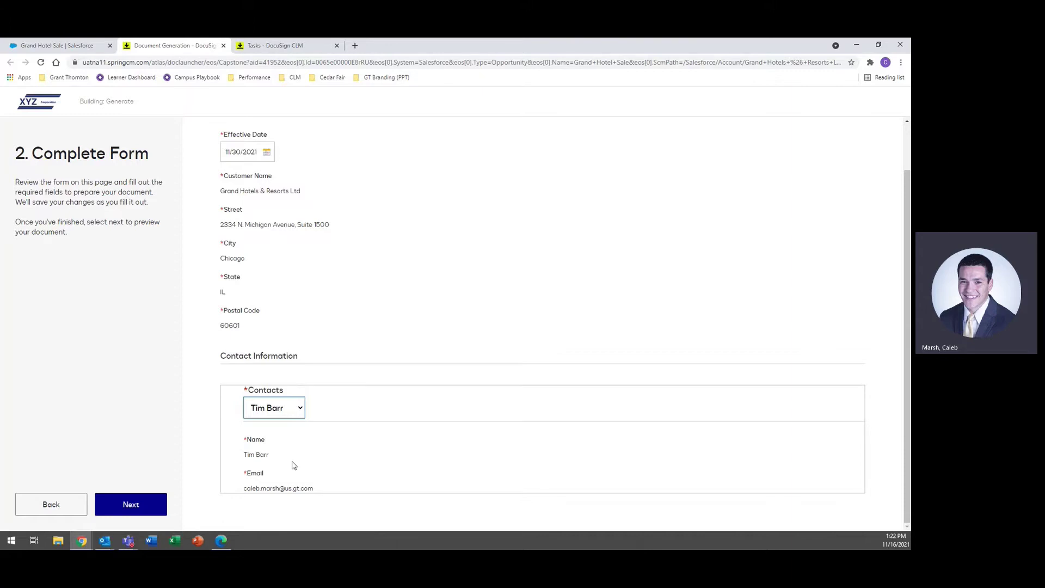
click(131, 504)
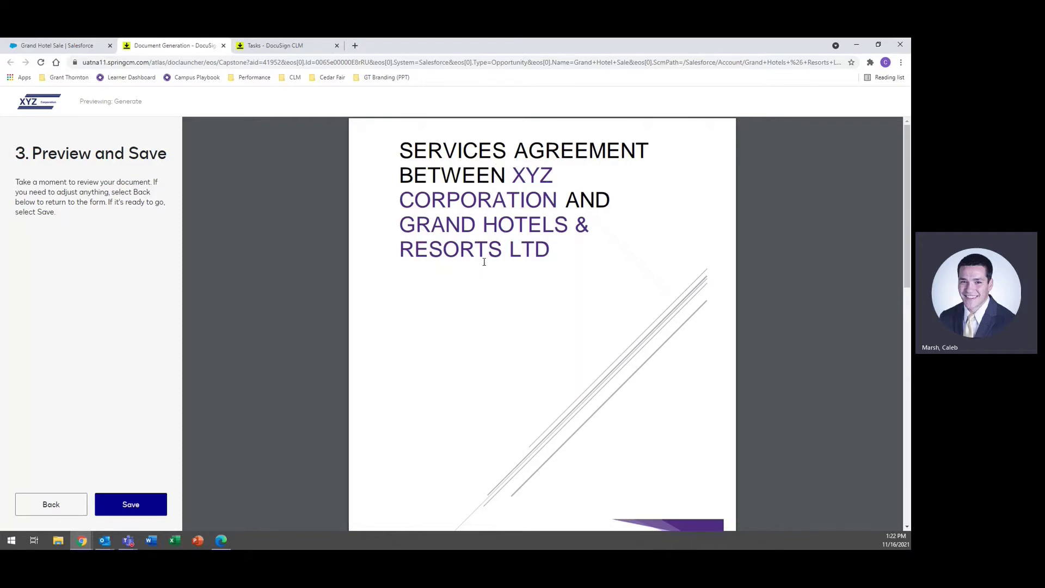
Step: Review the Services Agreement preview and save the generated document
scroll(484, 262, down, 8)
scroll(442, 284, down, 5)
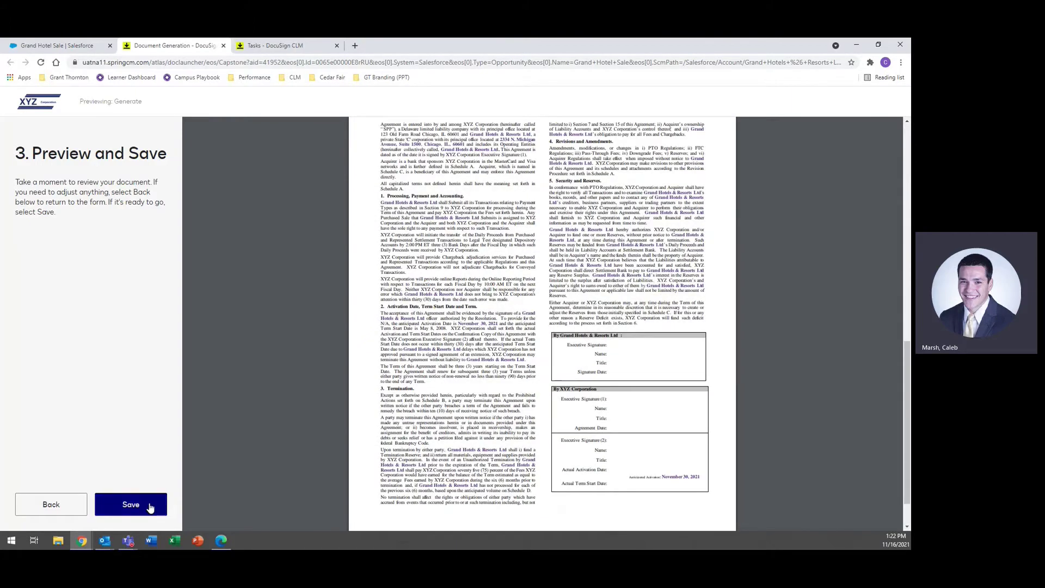
click(132, 504)
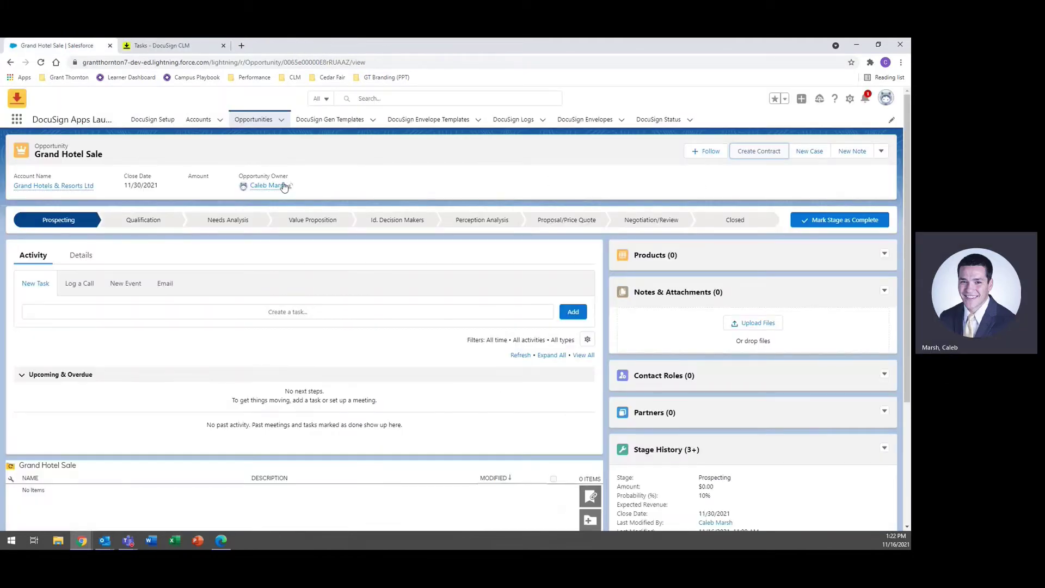
Step: Reload the opportunity and open Generate_20211116_192230.docx from its files list
click(41, 62)
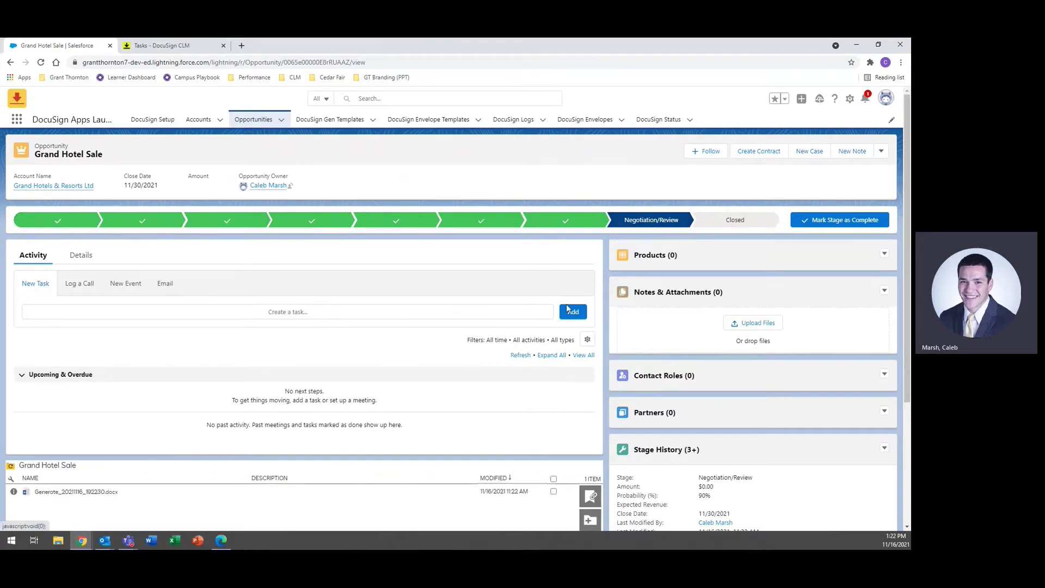
scroll(273, 370, down, 3)
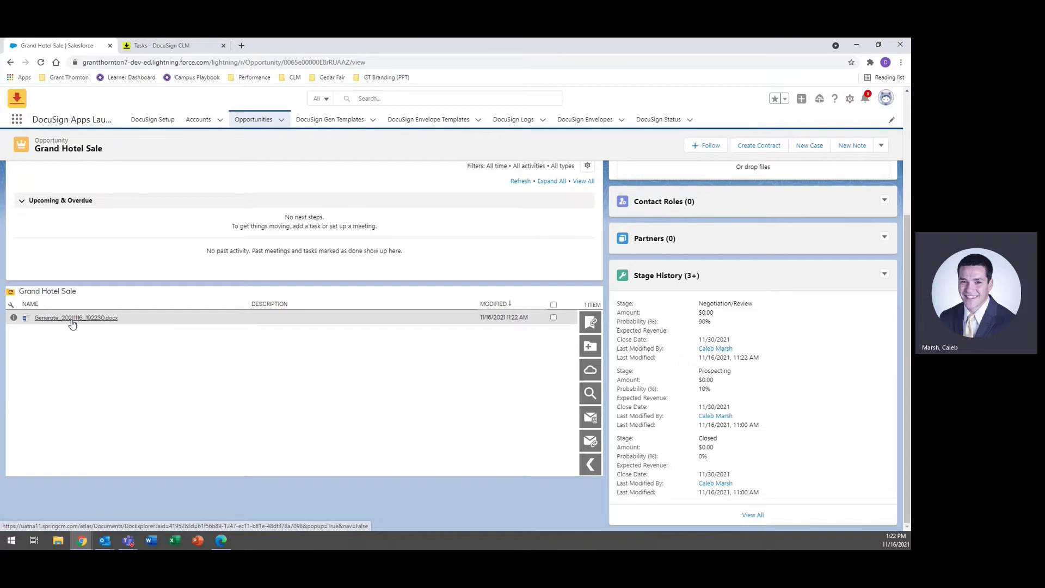
click(71, 318)
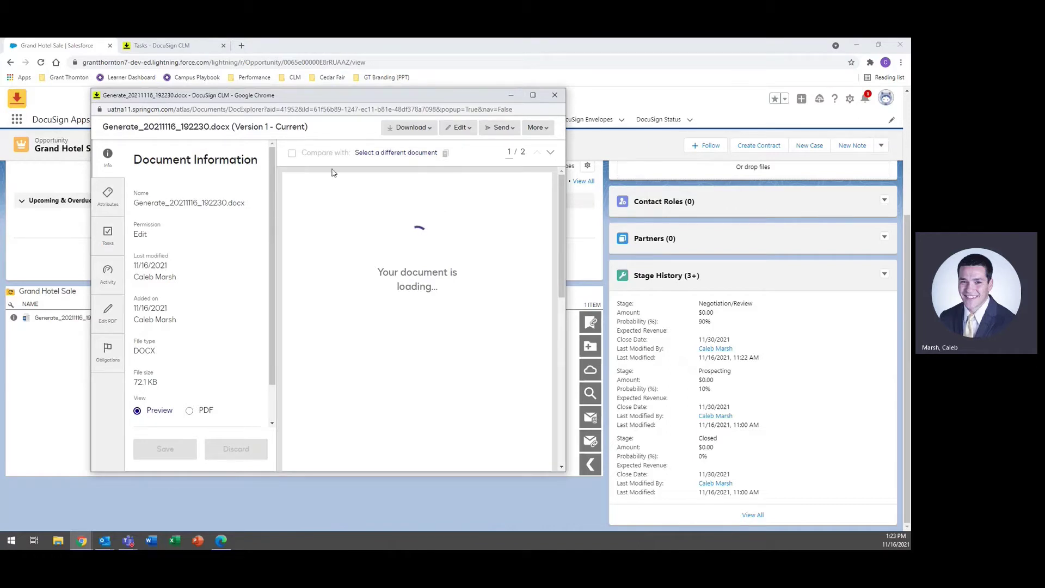
Step: Inspect the contract's Tasks and Attributes panels, noting status Under Review, then close the viewer
scroll(438, 316, down, 2)
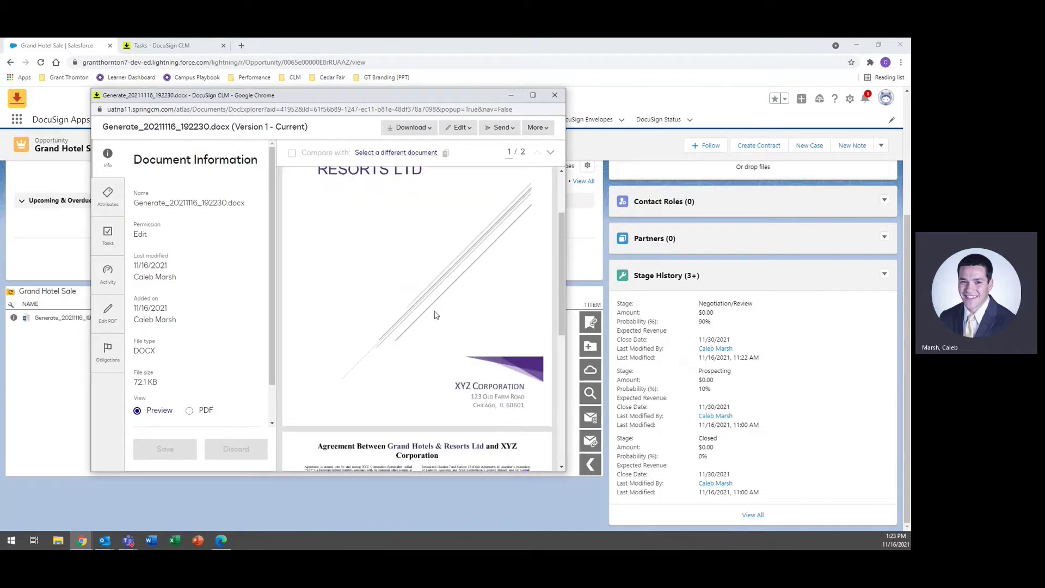
scroll(435, 315, down, 10)
click(108, 235)
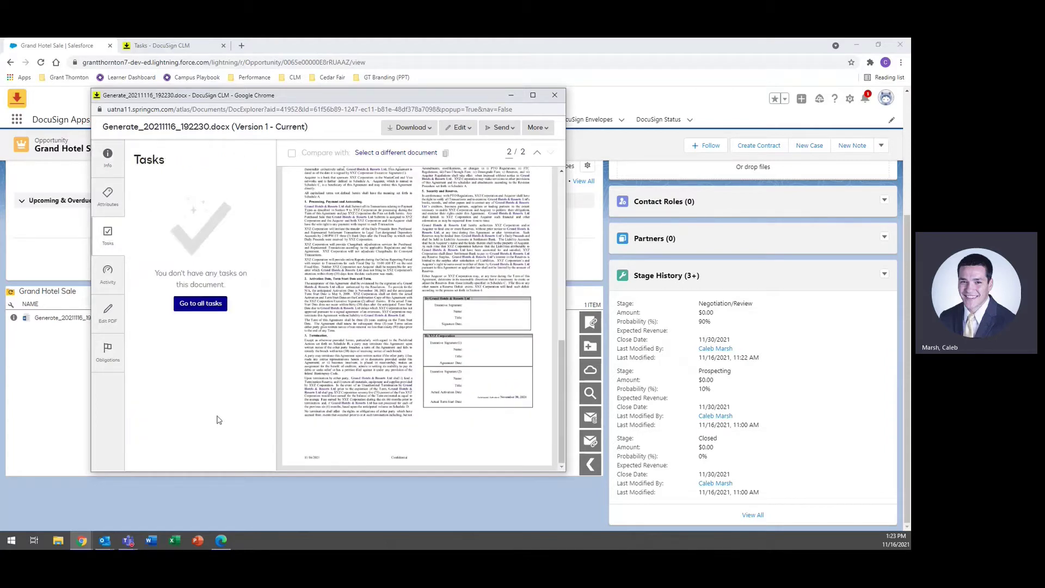
click(108, 197)
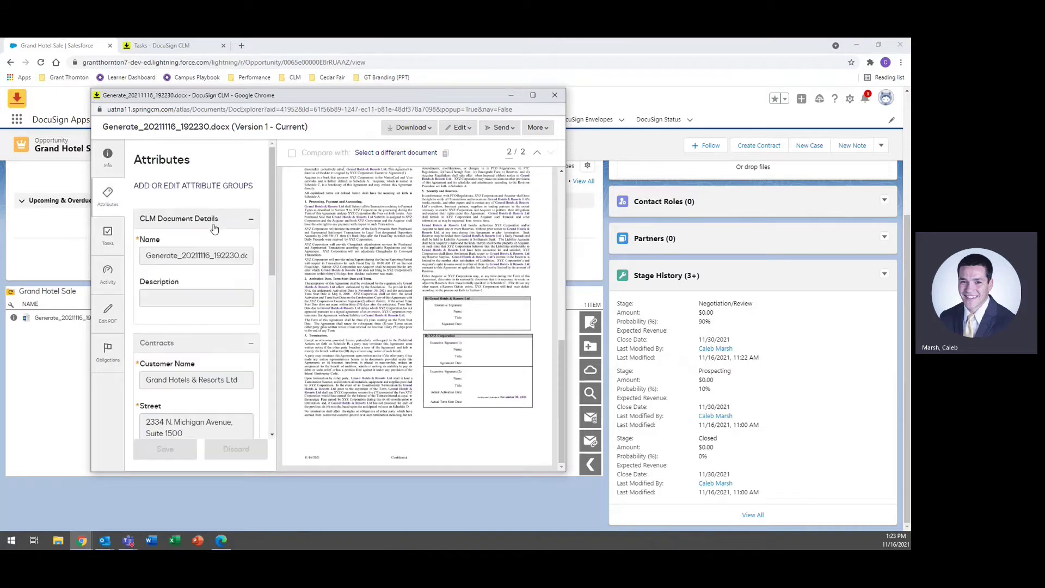
scroll(238, 227, down, 5)
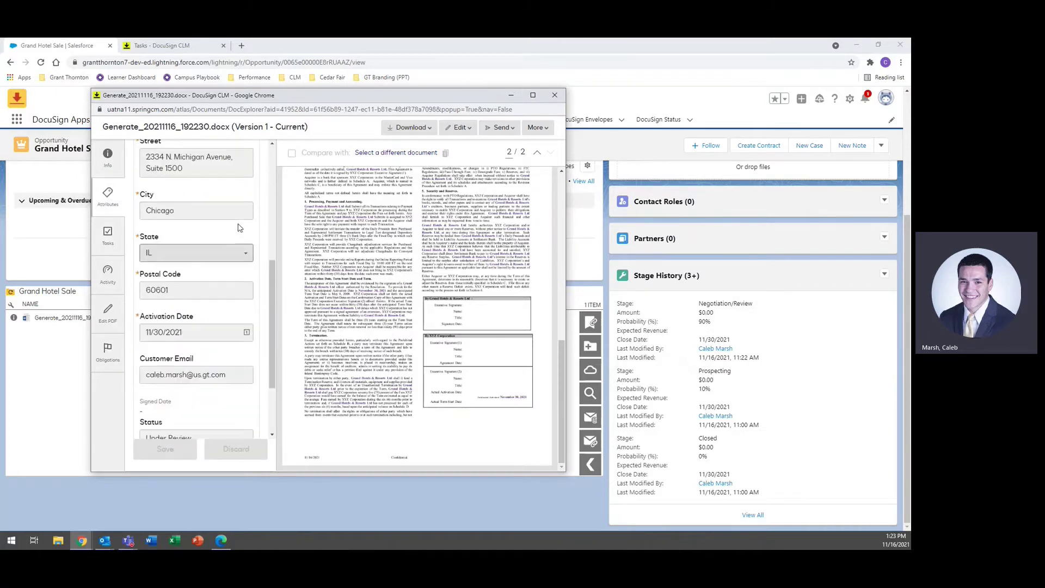
scroll(238, 227, down, 3)
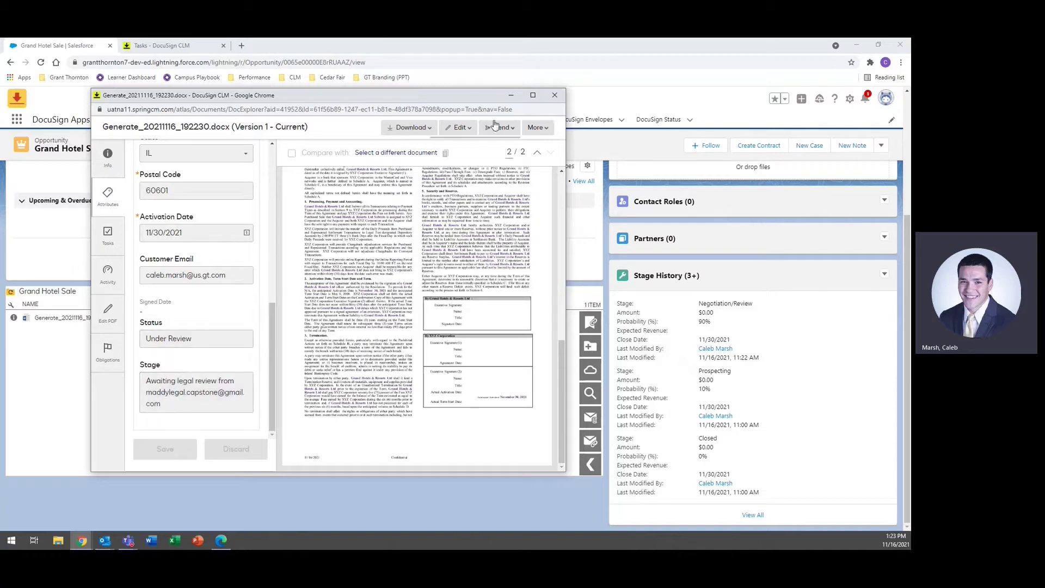
click(555, 95)
Step: In the reviewer's window, open the Contract Review Needed email and refresh Tasks to show Choice 1
mouse_move(82, 540)
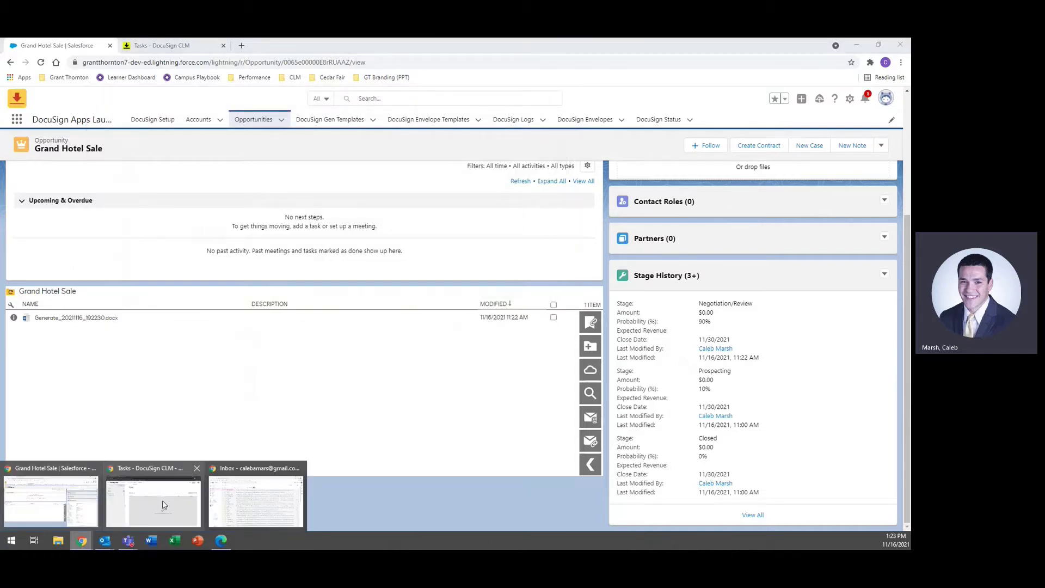
click(153, 496)
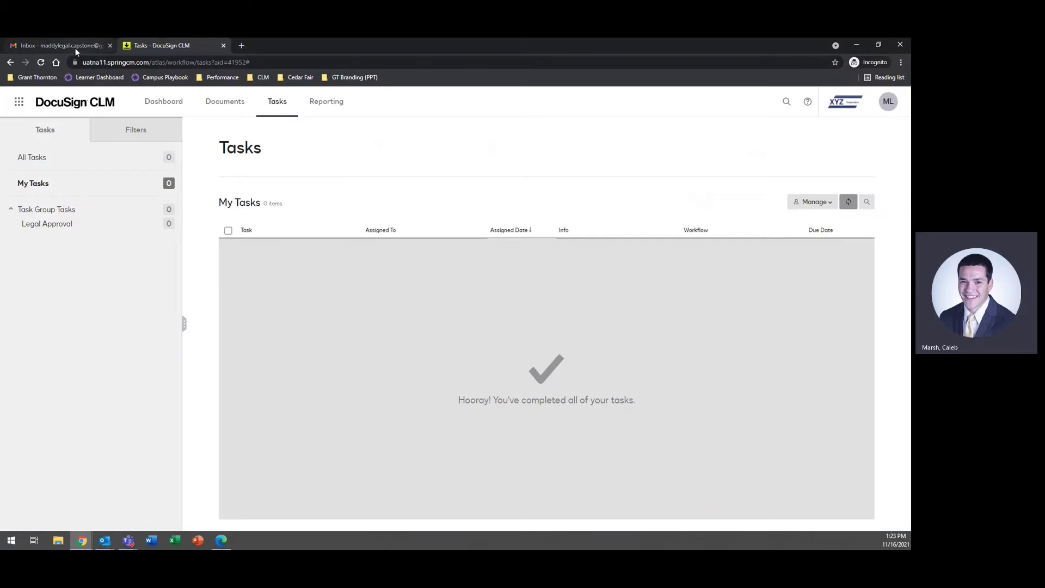
click(75, 46)
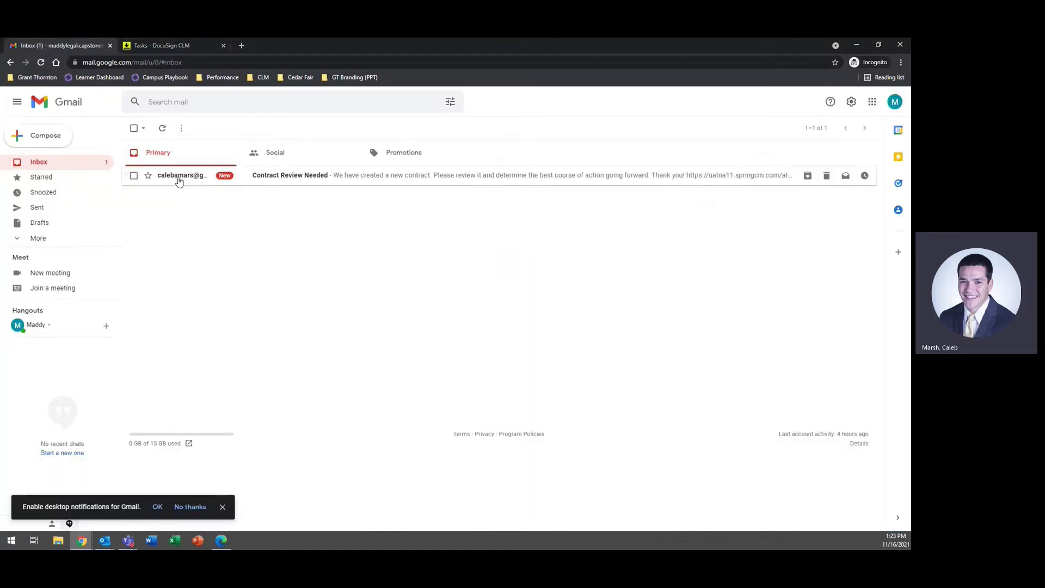
click(179, 181)
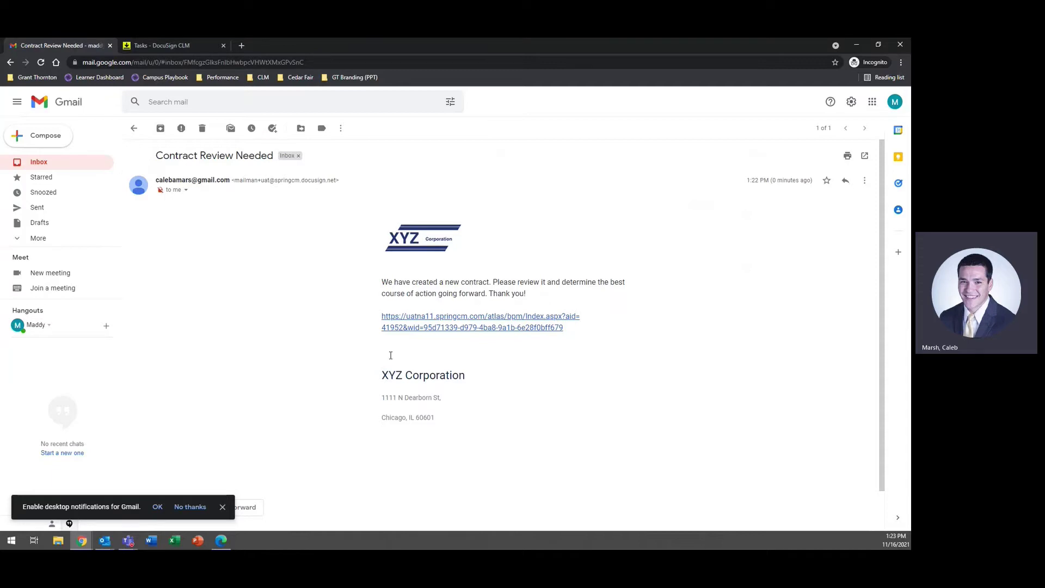
click(168, 45)
click(849, 203)
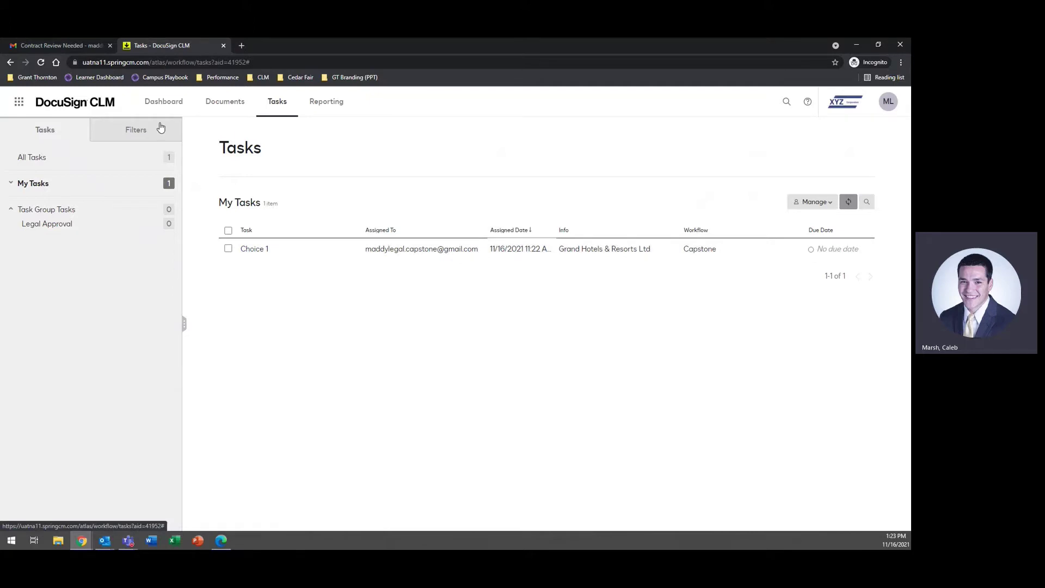
Step: Open the contract from the email's review link and view its review decisions without choosing one
click(67, 44)
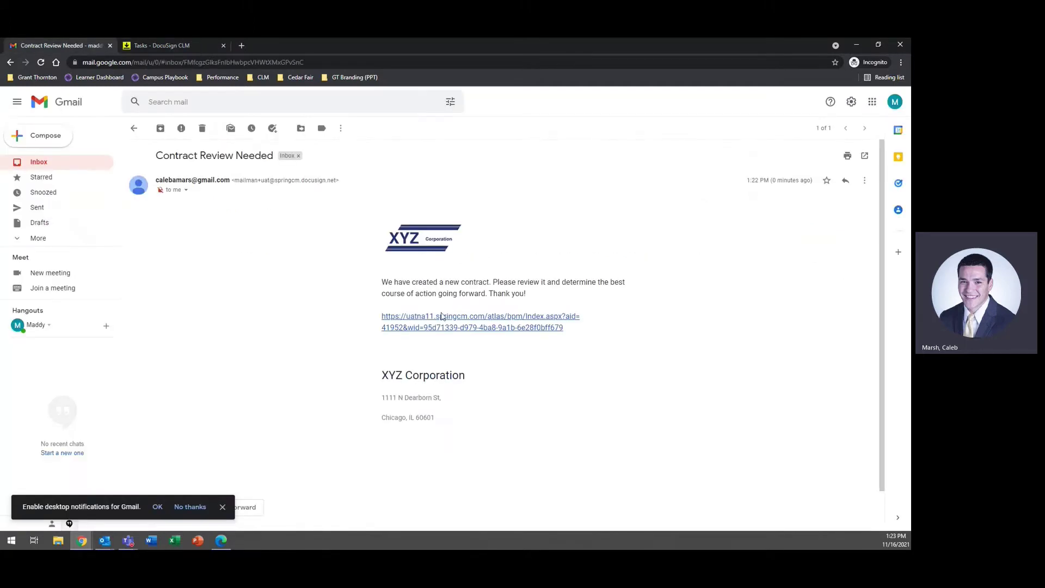
click(441, 317)
click(266, 45)
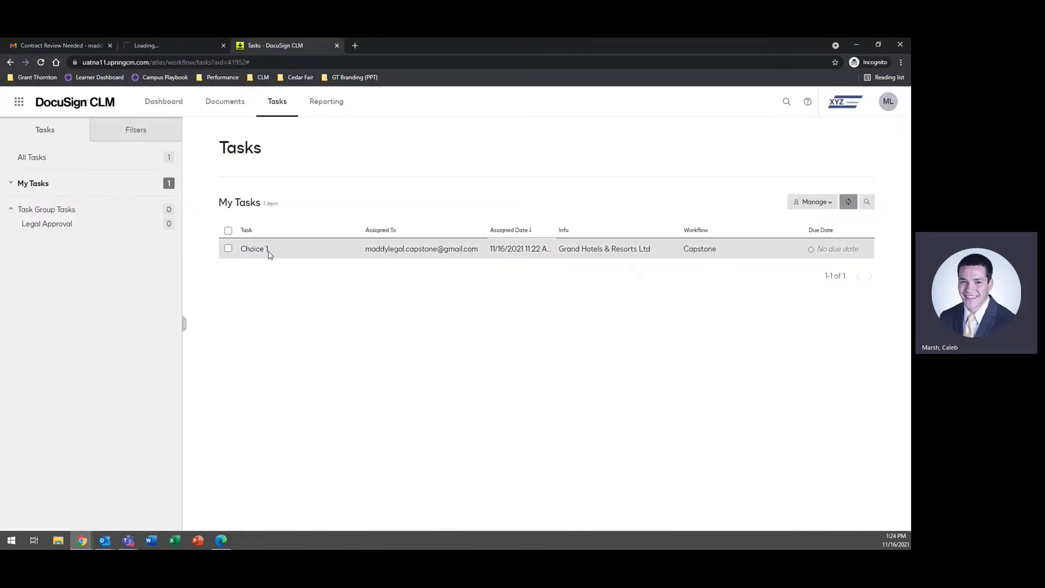
click(172, 44)
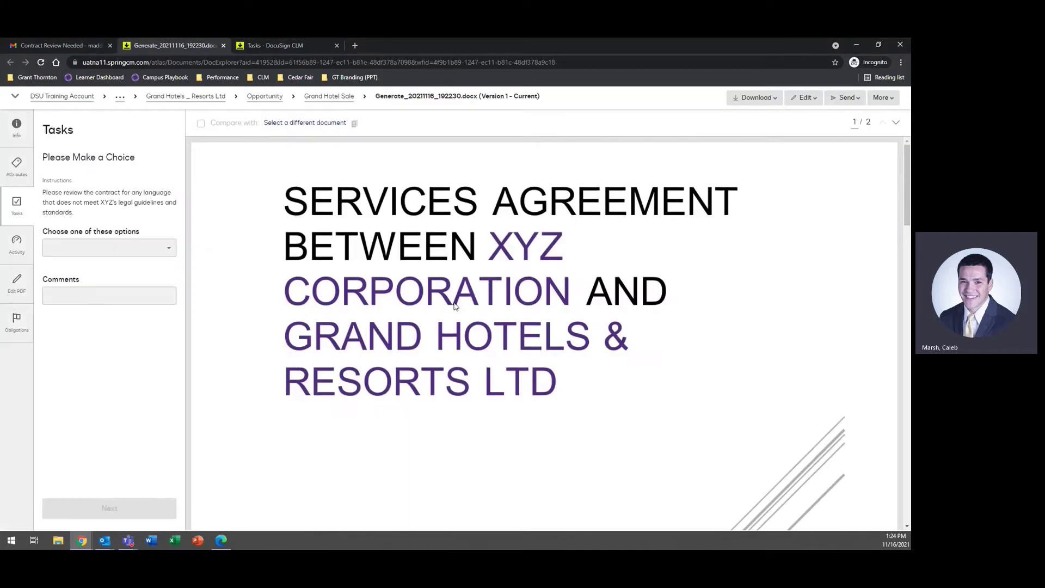
click(168, 251)
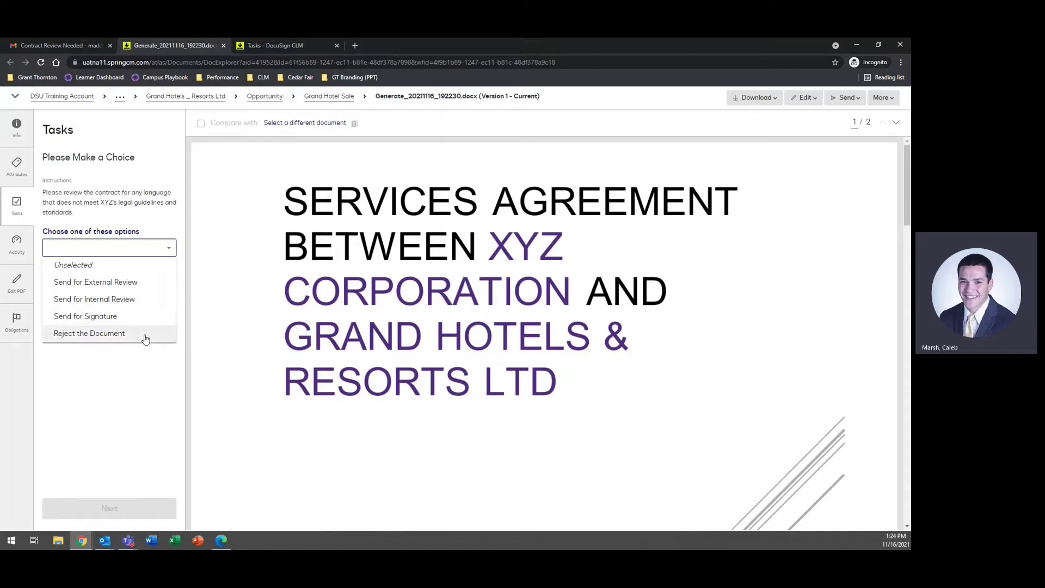
click(169, 253)
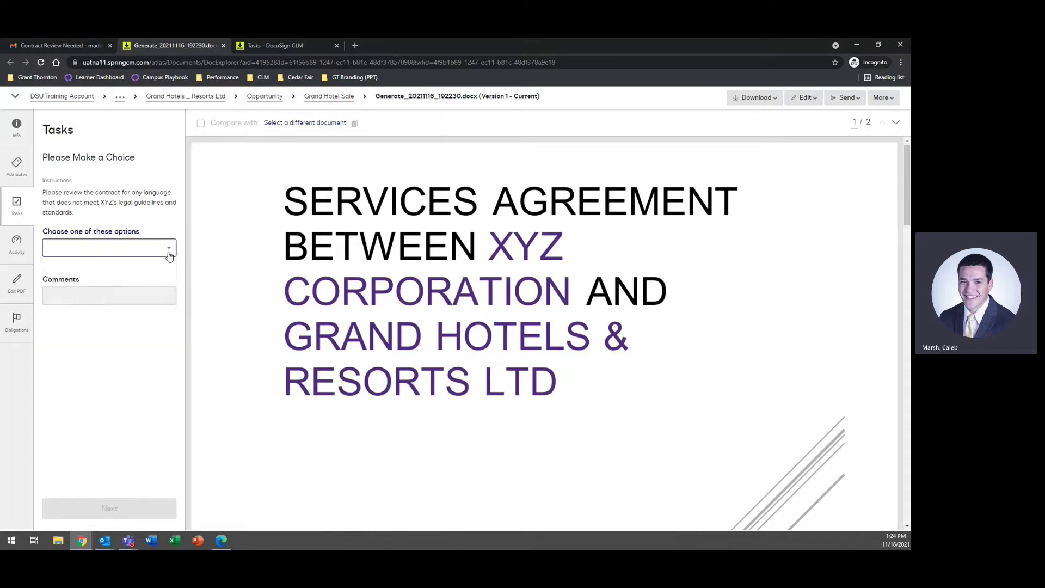
Step: Download Generate_20211116_192230.docx as a Word file and open it in Word
scroll(431, 251, down, 10)
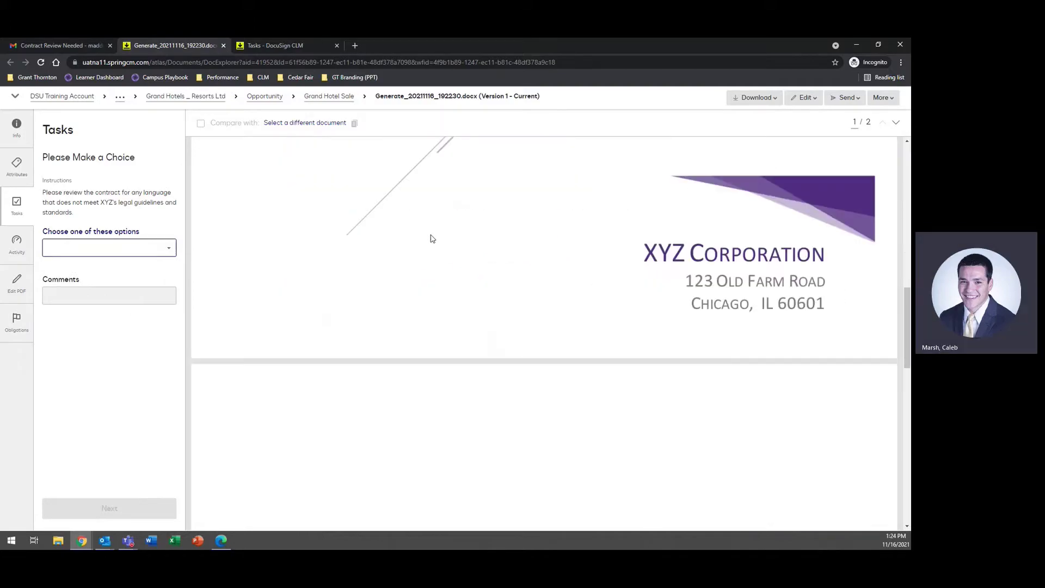
scroll(430, 236, down, 1)
scroll(432, 230, down, 6)
mouse_move(756, 99)
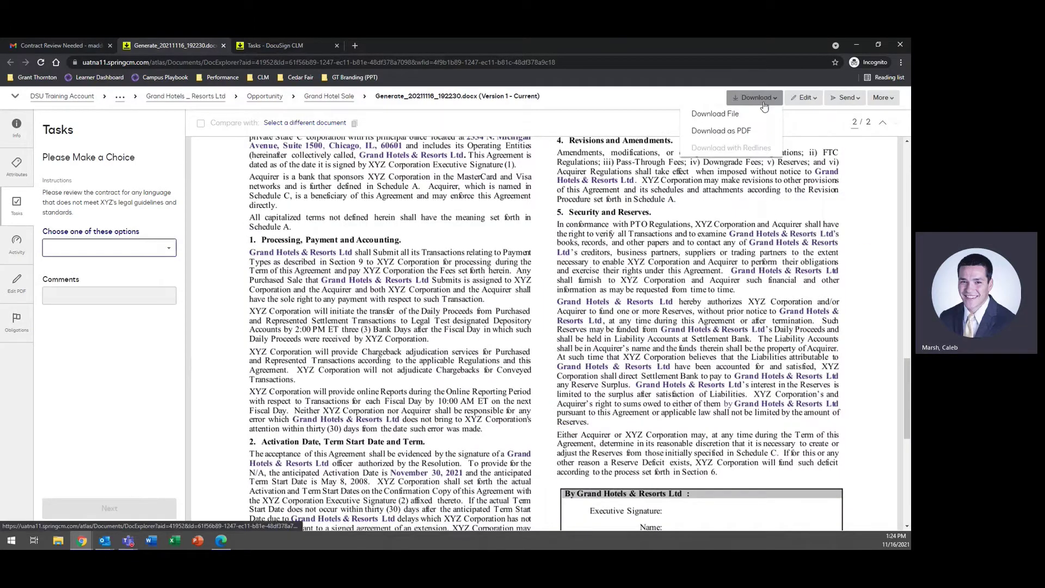
click(725, 114)
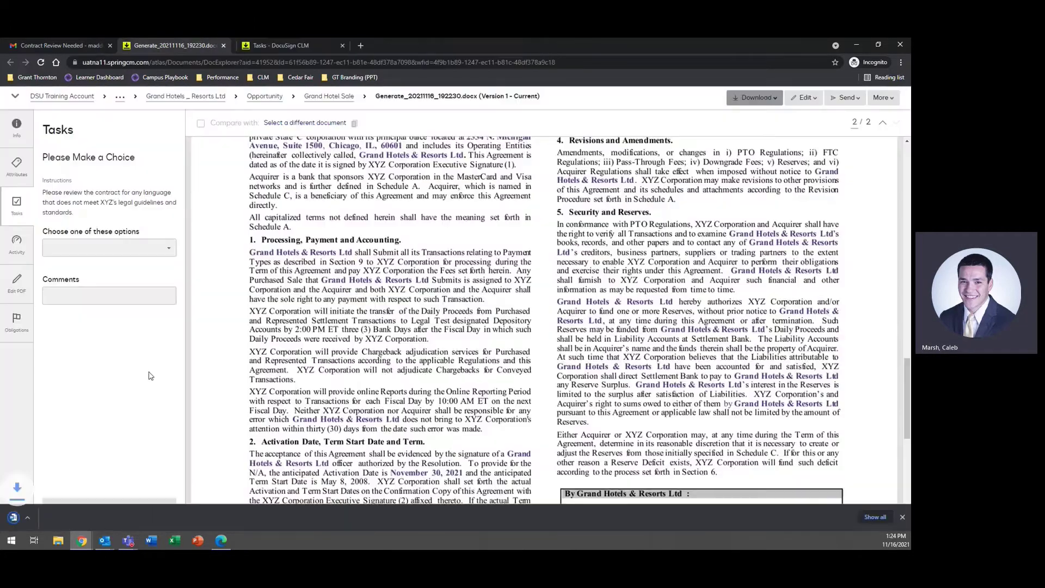
click(67, 518)
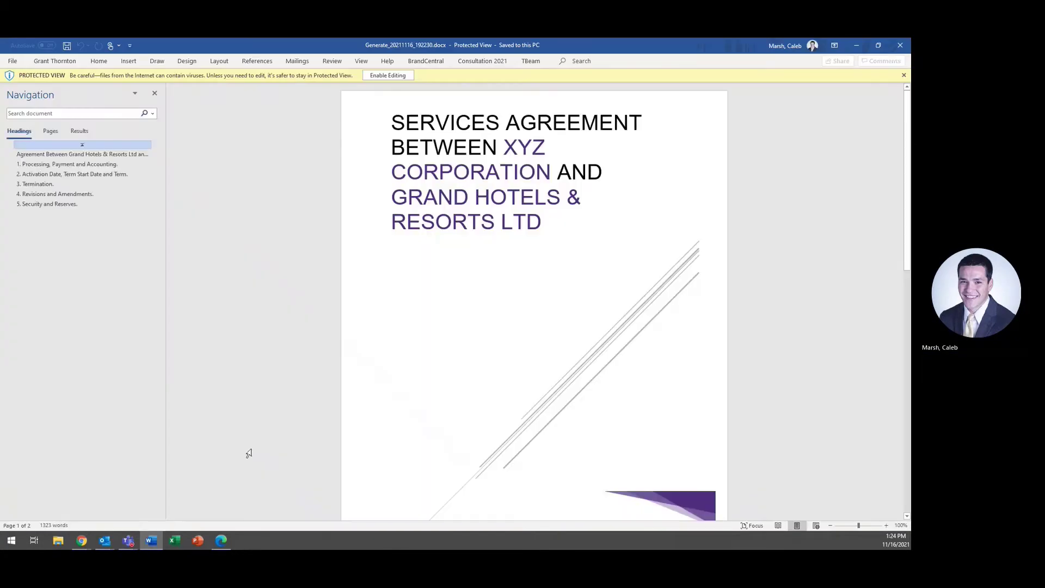
Step: Enable editing of the contract in Word and dismiss the macro error
click(375, 76)
click(433, 256)
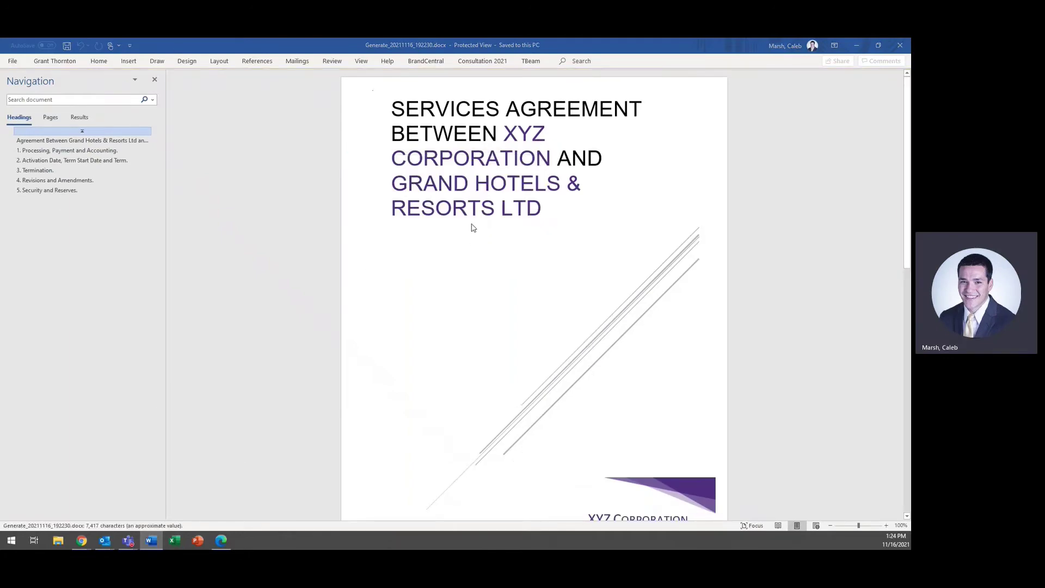
scroll(414, 187, down, 6)
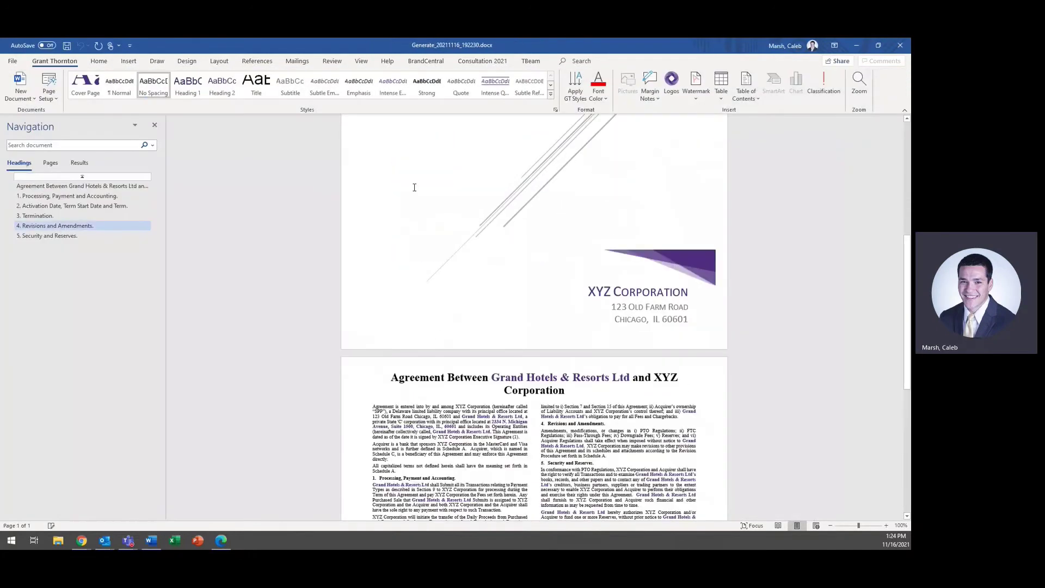
scroll(415, 188, down, 5)
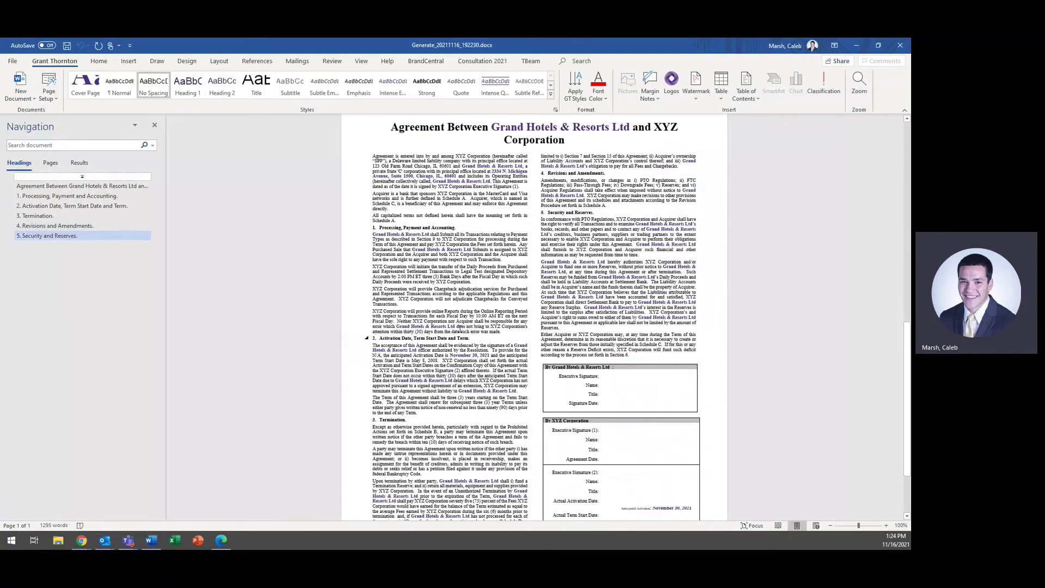
scroll(459, 329, down, 3)
Step: Delete the first paragraph under Termination, save the file and close Word
triple_click(373, 340)
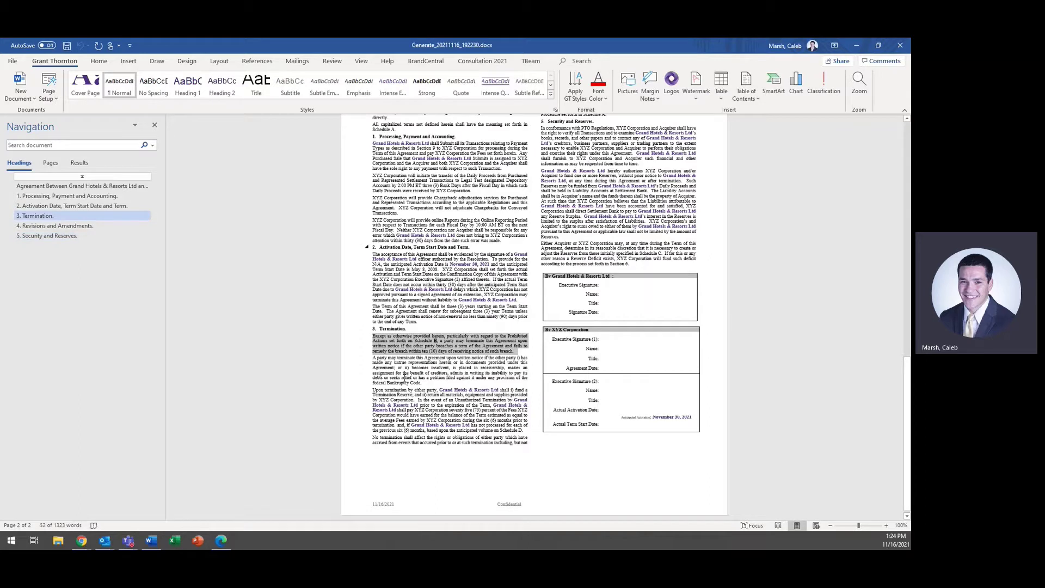
key(Delete)
key(ctrl+s)
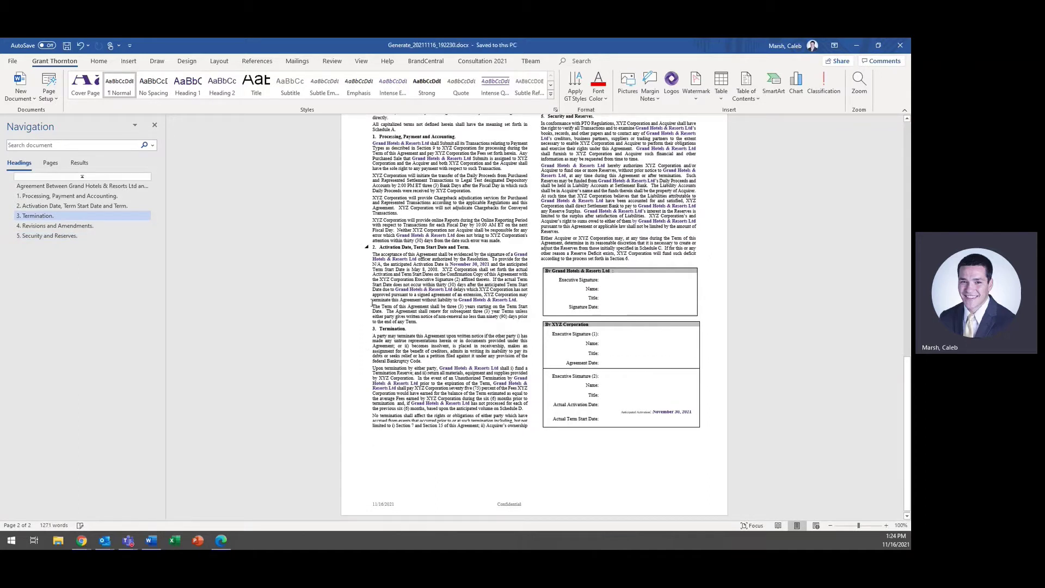
click(902, 47)
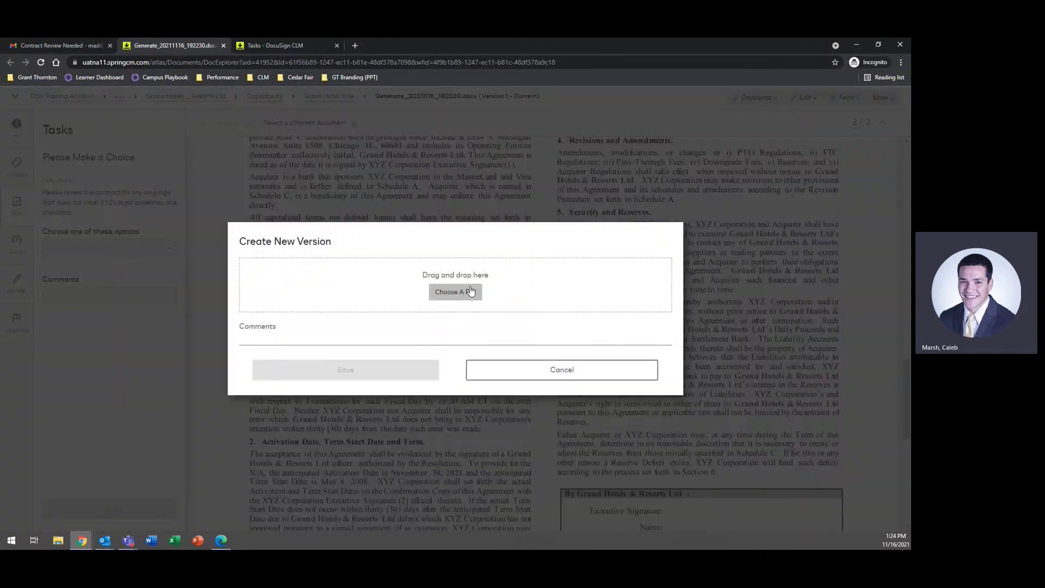
Step: Choose the edited docx from Downloads in Create New Version and save it
click(463, 292)
double_click(143, 120)
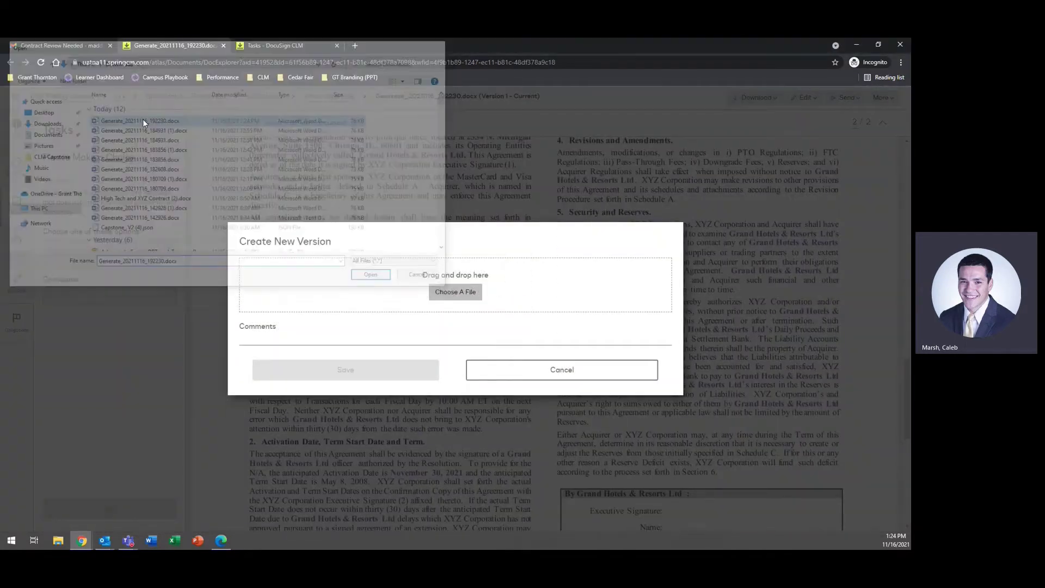
click(321, 356)
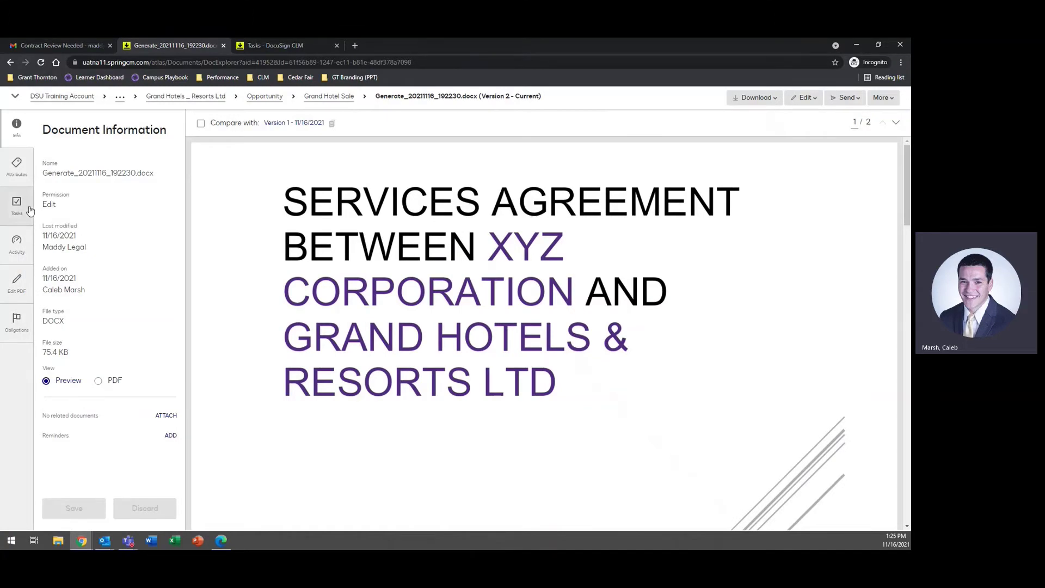
Step: Choose Send for Internal Review on the contract's pending task and continue
click(17, 206)
click(148, 246)
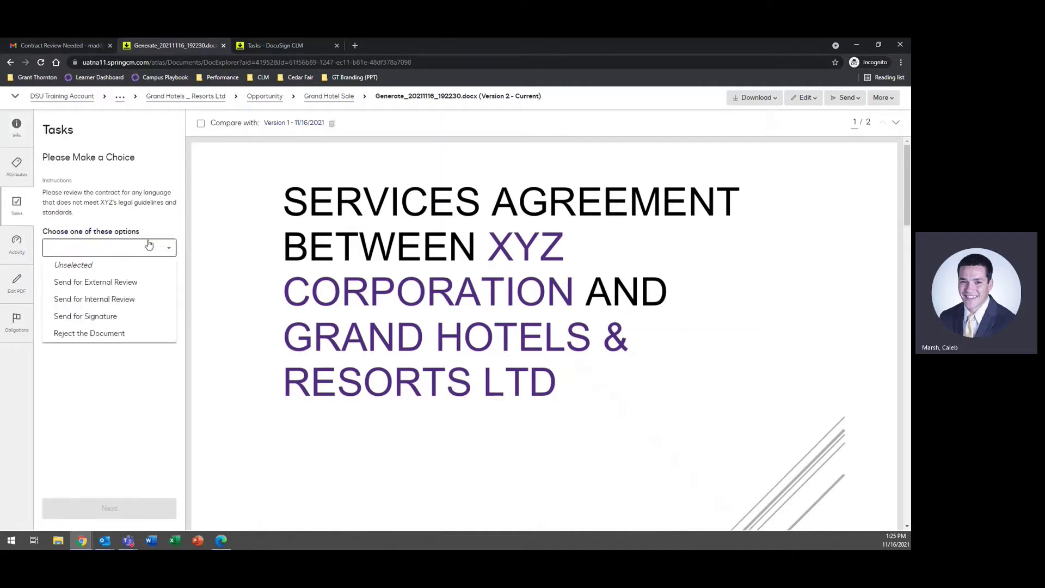
click(138, 299)
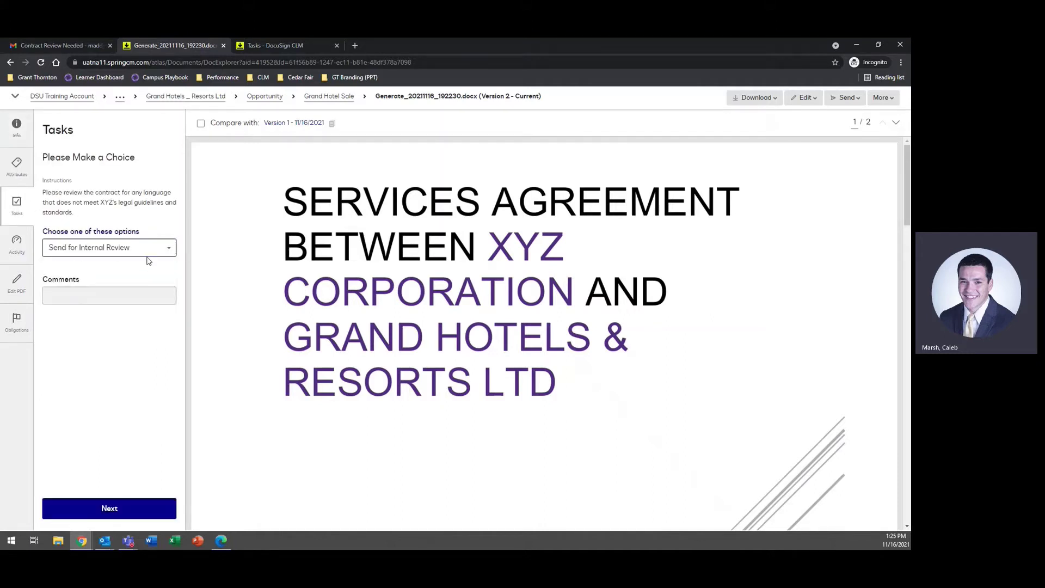
click(106, 512)
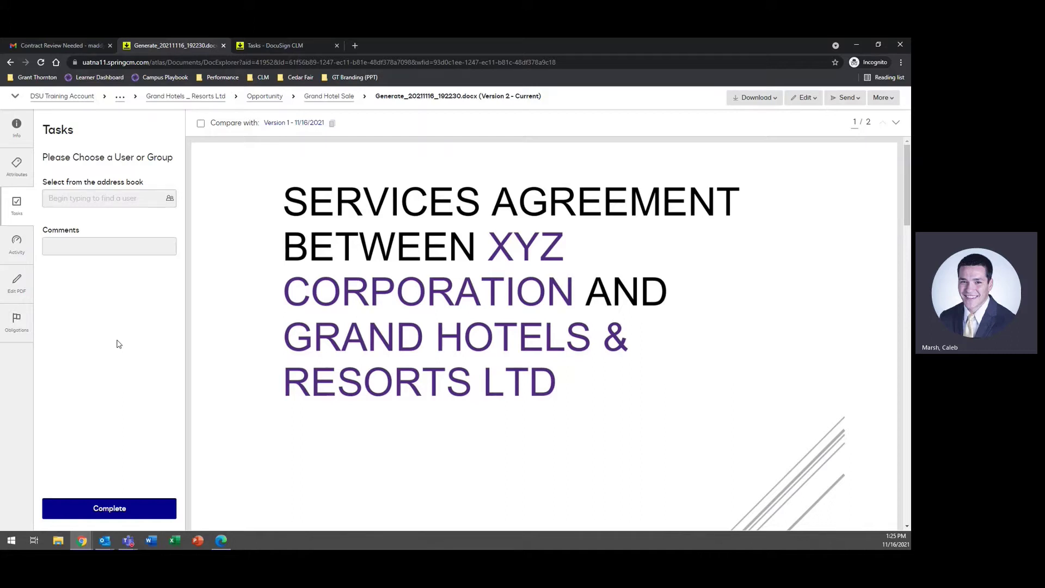
Step: Add the correct reviewer from the address book, complete the task and close its tab
click(110, 200)
text(mich)
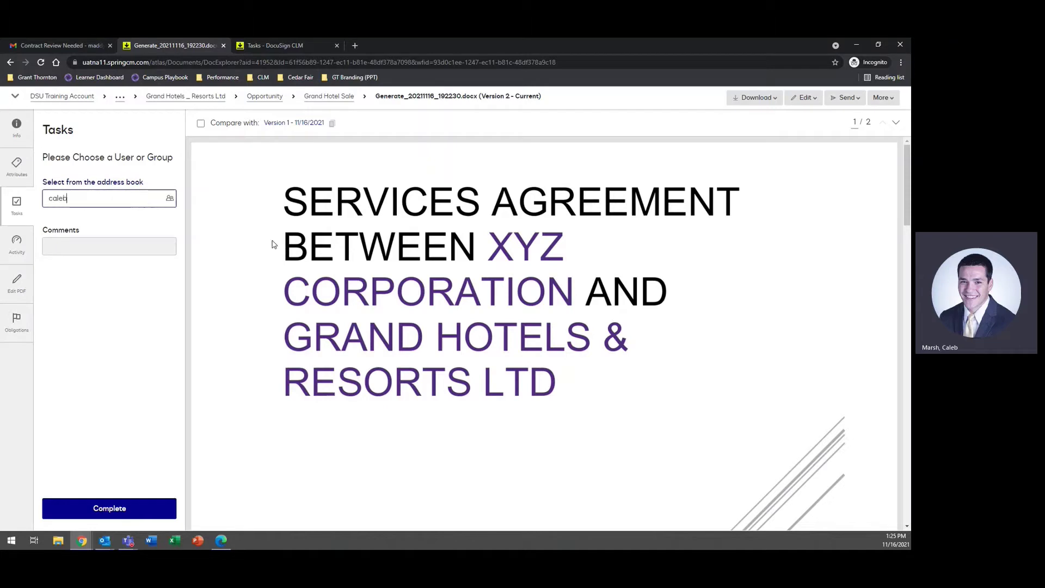
click(99, 237)
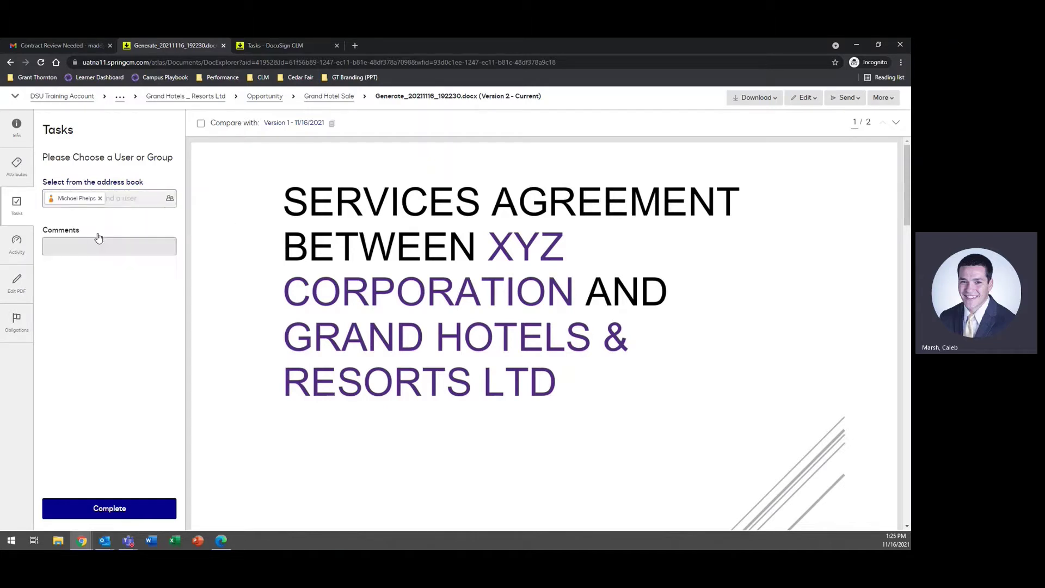
click(100, 199)
text(c)
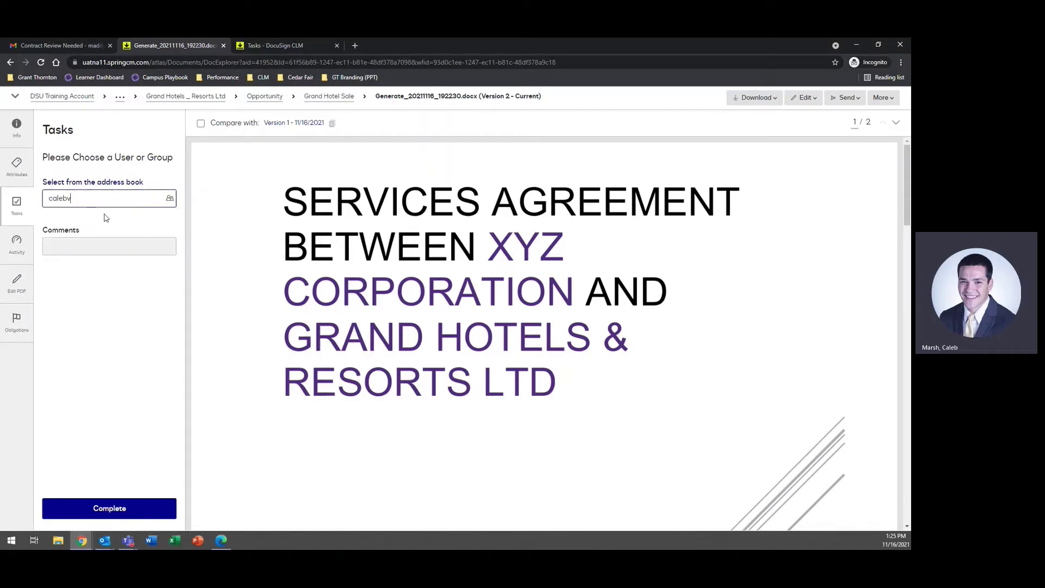
text(alebv)
key(BackSpace)
click(109, 215)
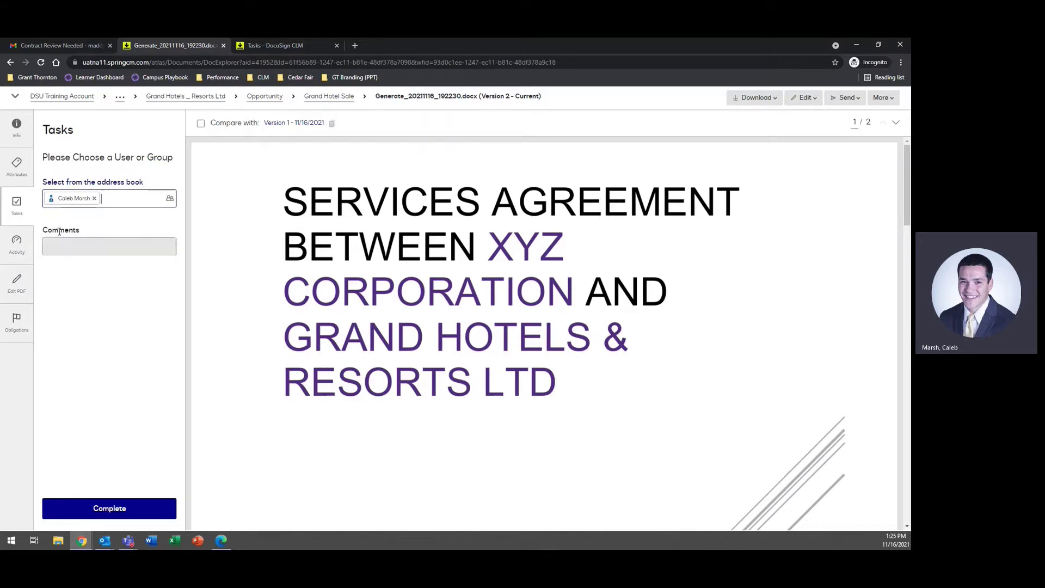
click(105, 517)
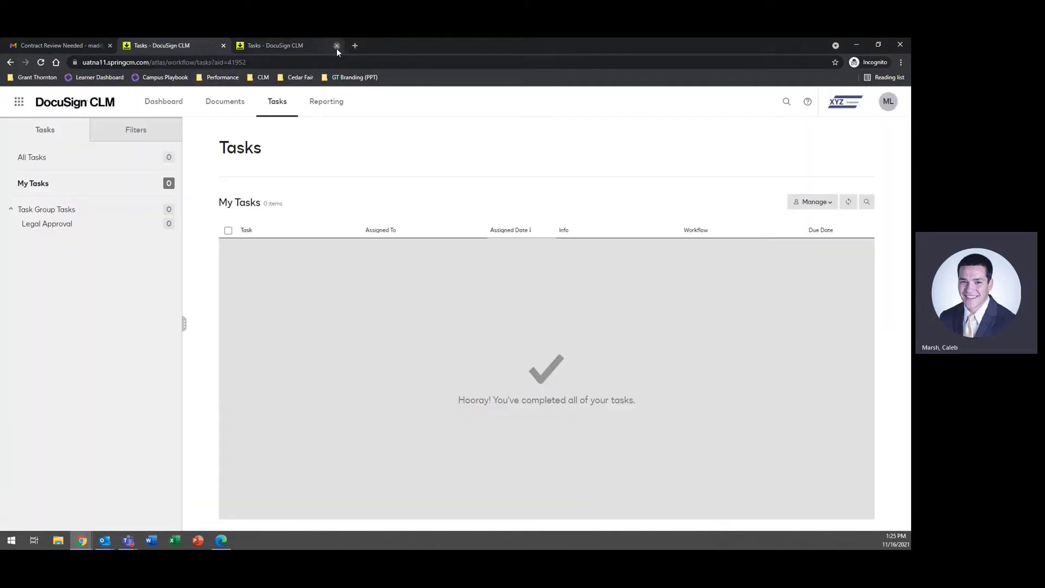
click(337, 46)
Step: Refresh the DocuSign CLM task list and open the Approve 1 task for the updated Grand Hotels contract
key(alt+Tab)
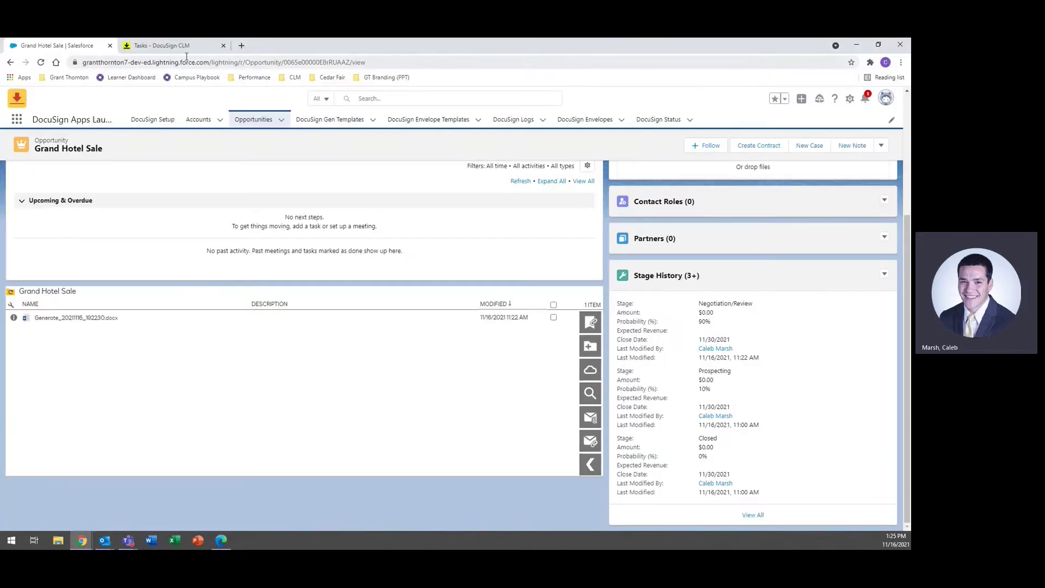
click(163, 45)
click(40, 63)
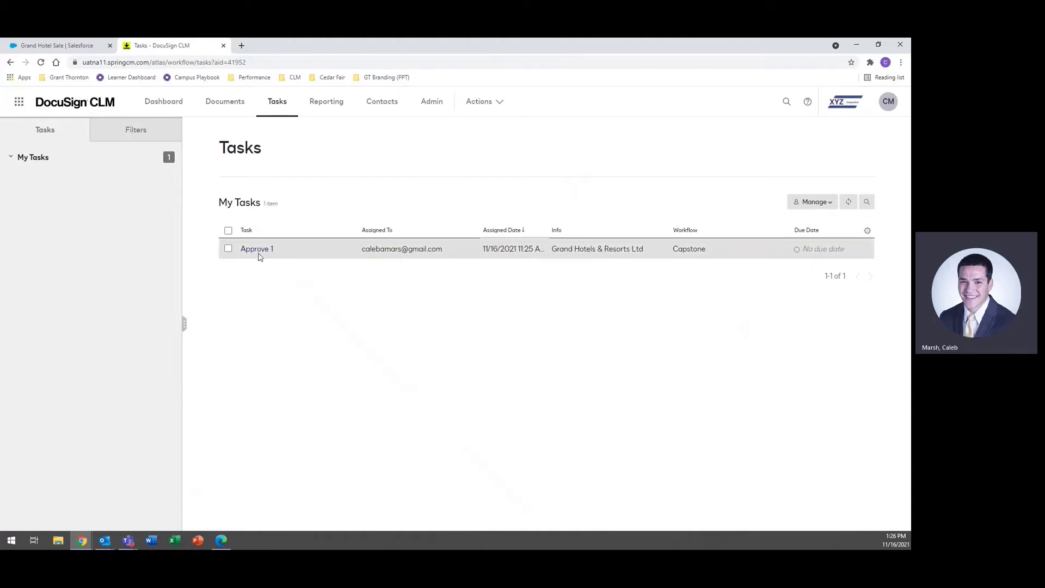
click(252, 249)
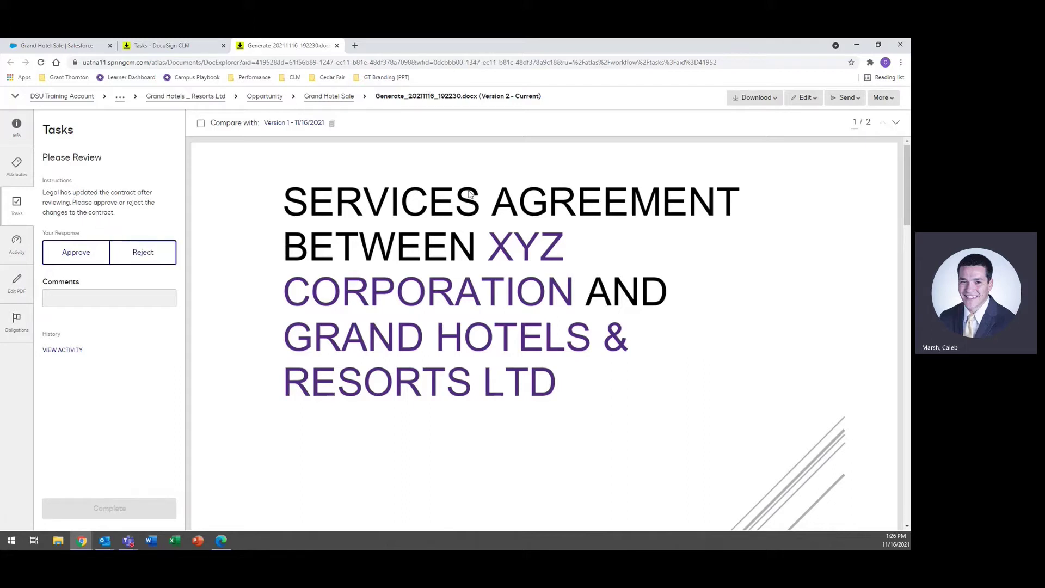
Step: Compare Version 2 of the contract against Version 1 and review the redline
click(201, 124)
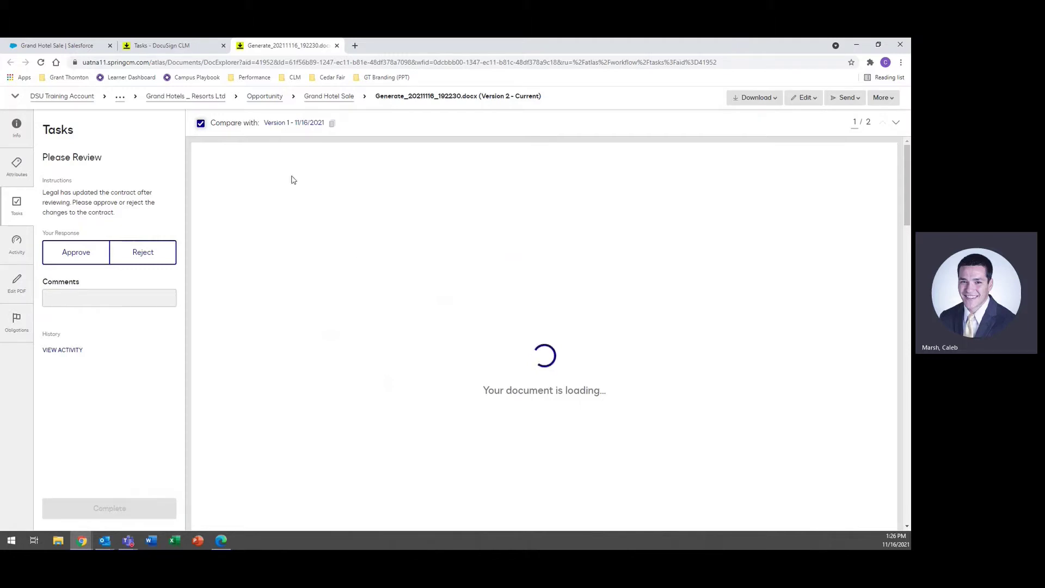
scroll(568, 318, down, 5)
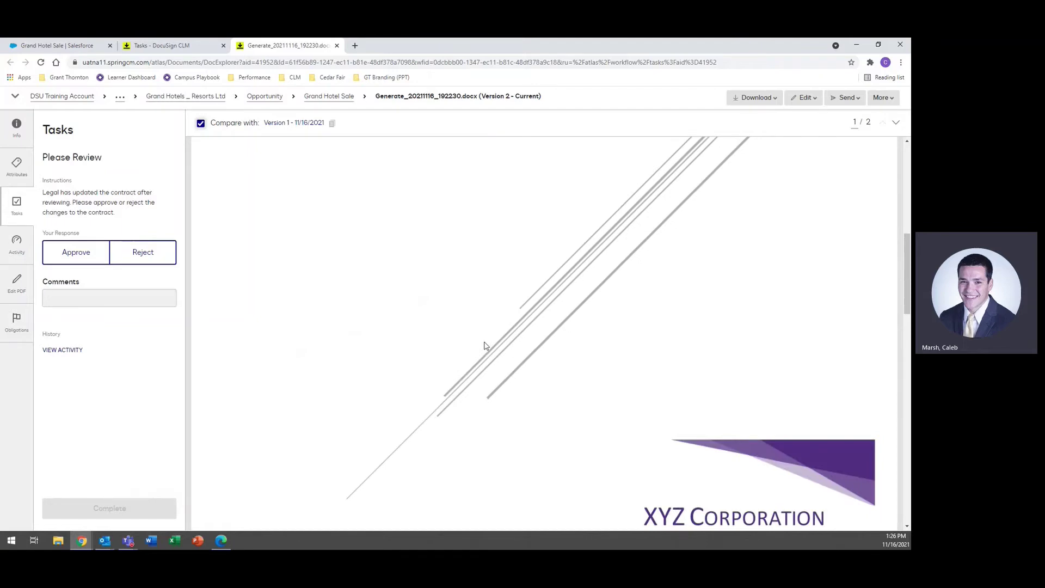
scroll(487, 345, down, 8)
scroll(313, 324, down, 10)
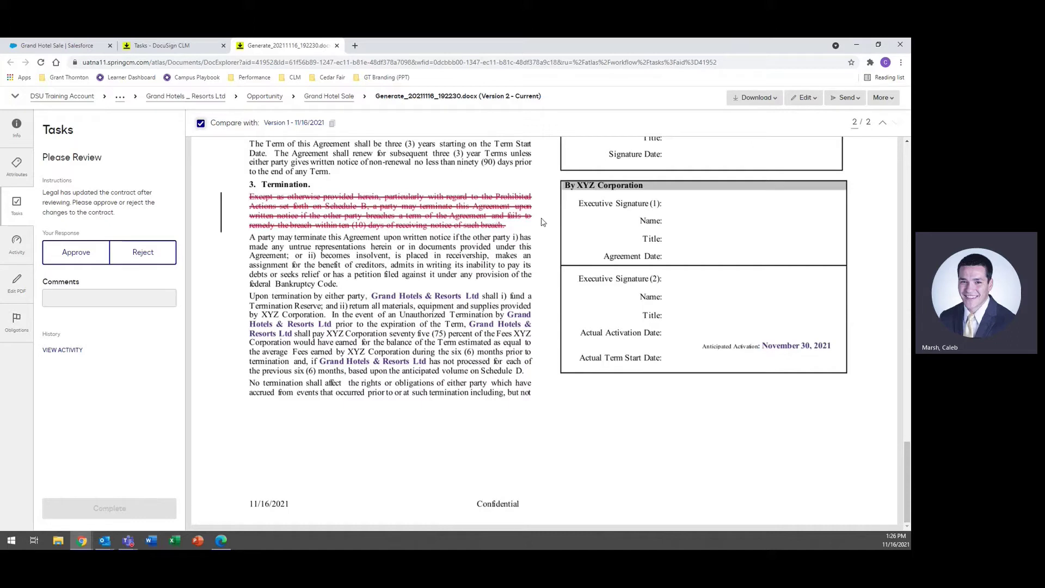
Step: Approve the changes with the comment 'Contract changes are approved' and complete the task
click(84, 260)
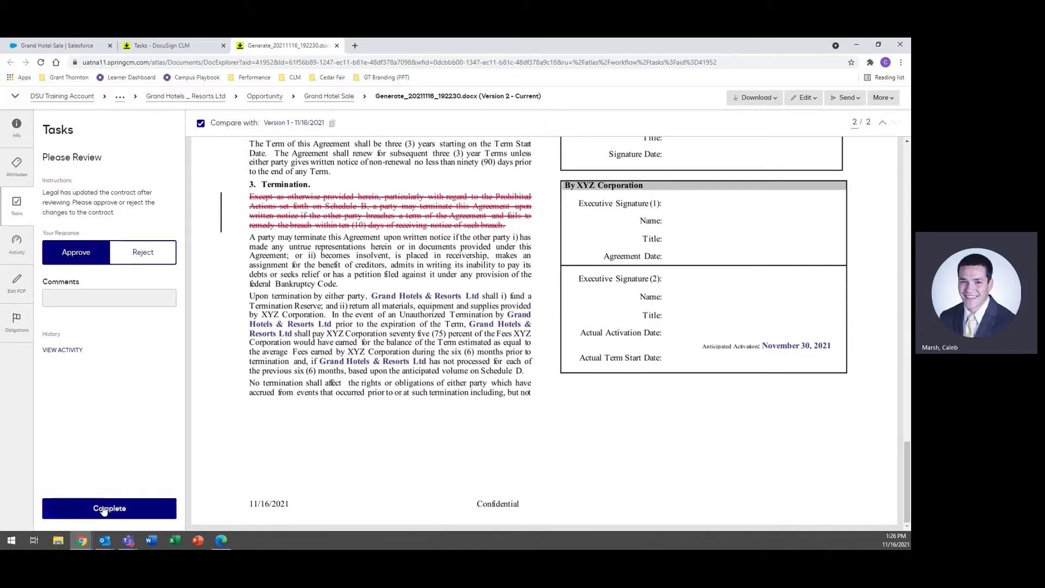
click(121, 303)
text(C)
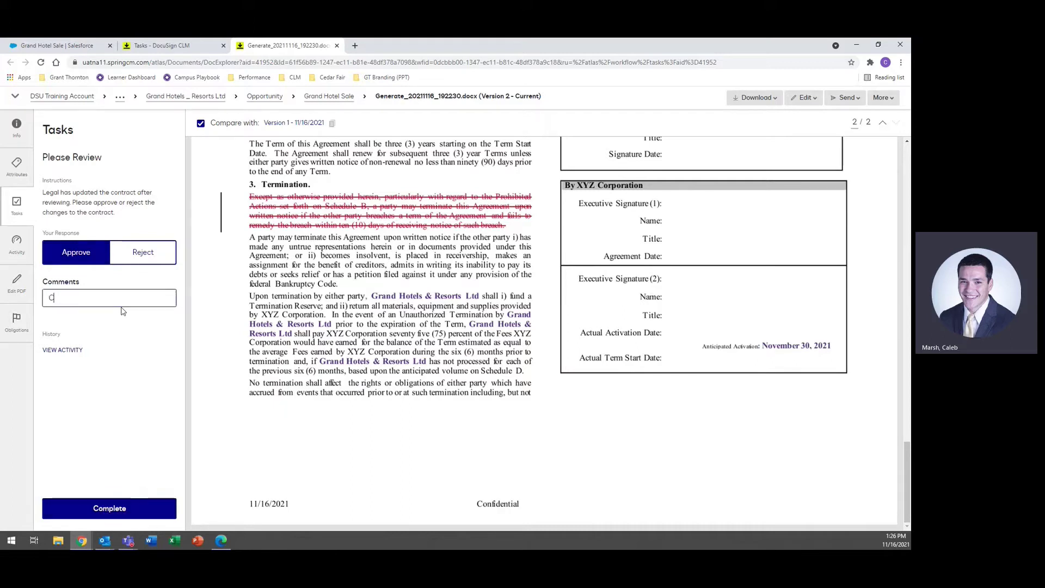
text(ontract changes are approved.)
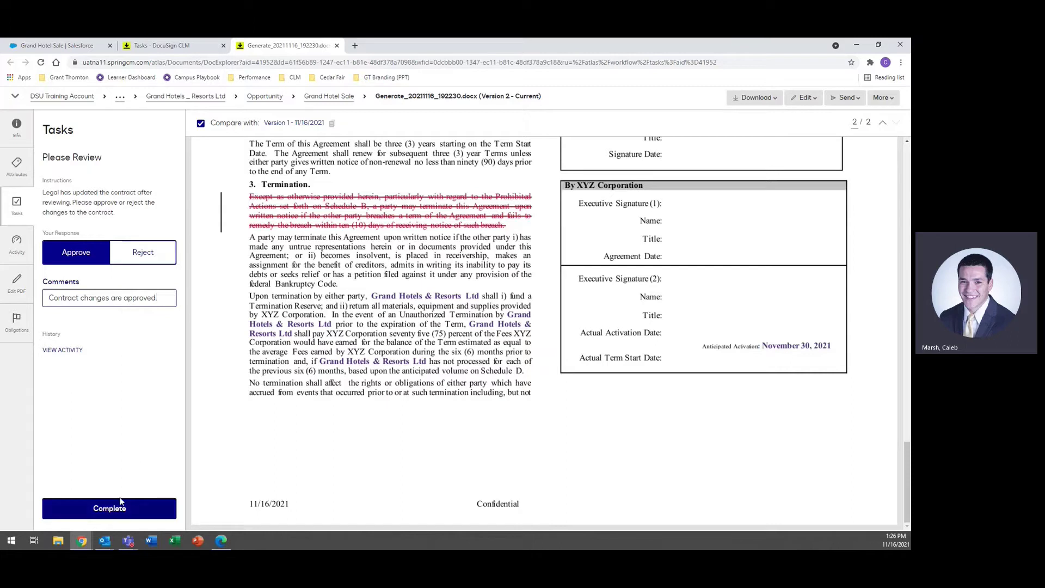
click(121, 501)
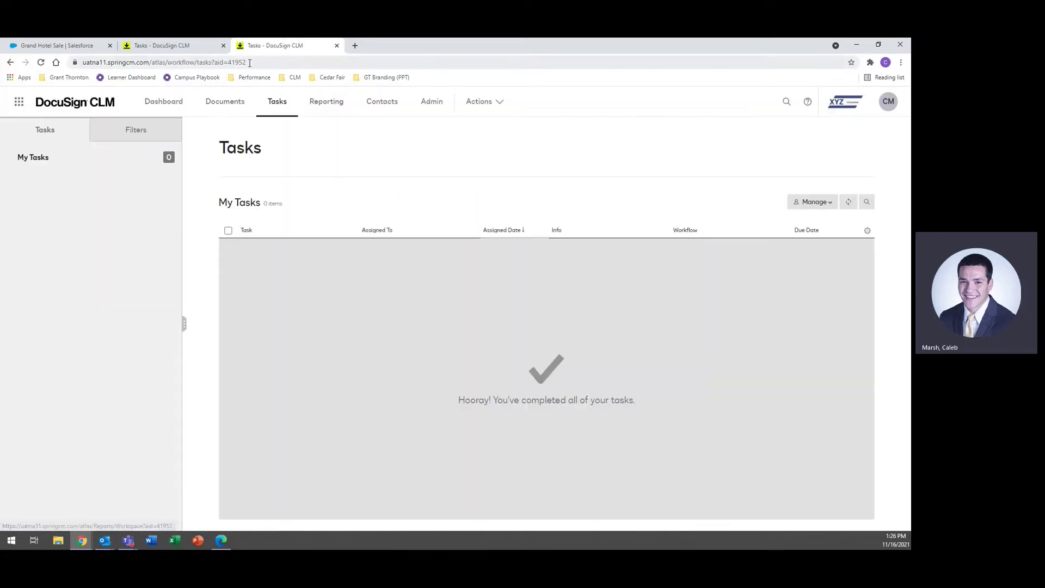
Step: As the legal reviewer, open the Choice 1 task, read the approval comment, and show its decision form
click(223, 45)
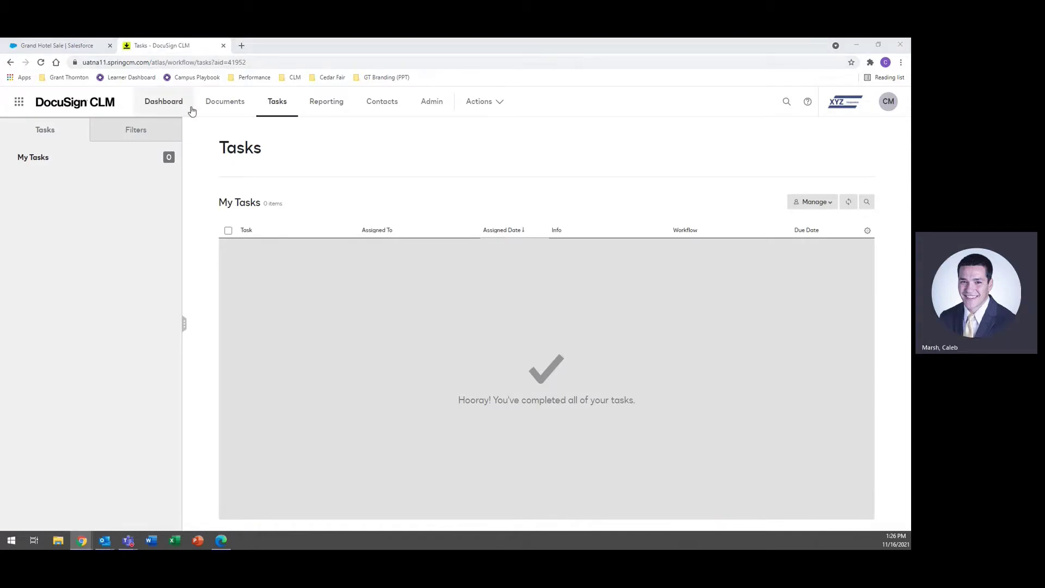
key(alt+Tab)
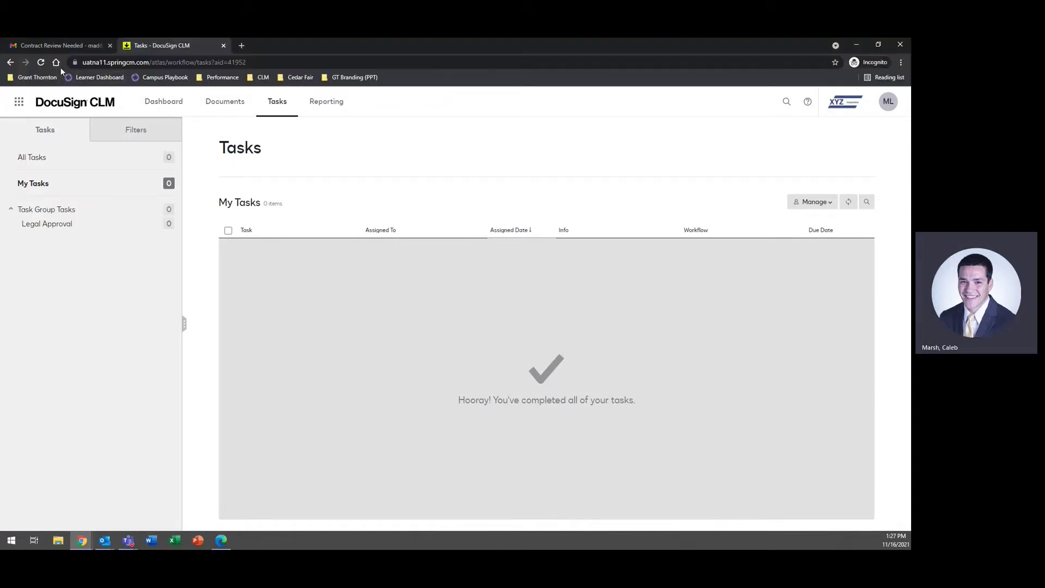
click(41, 64)
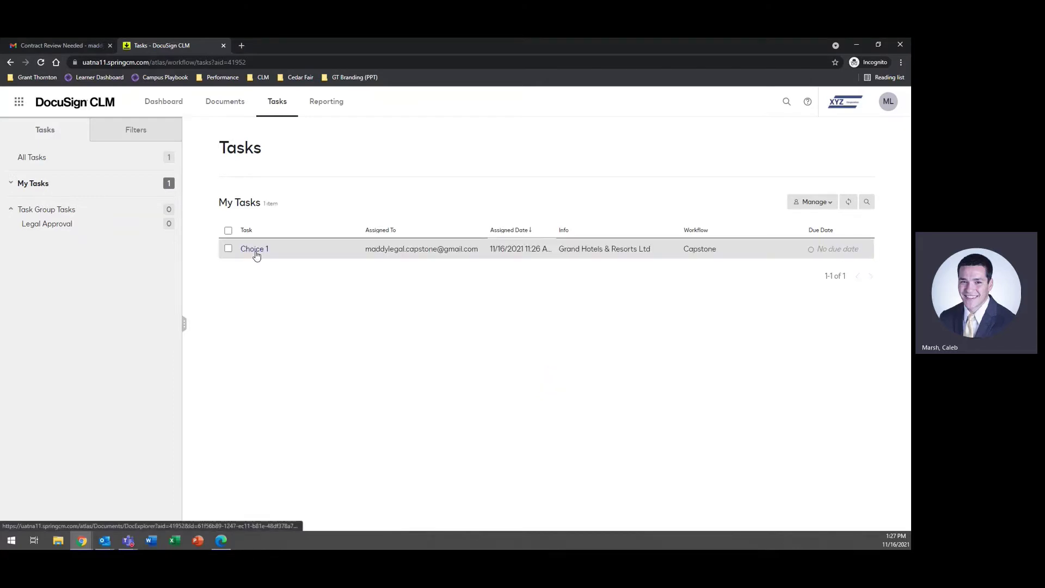
click(255, 254)
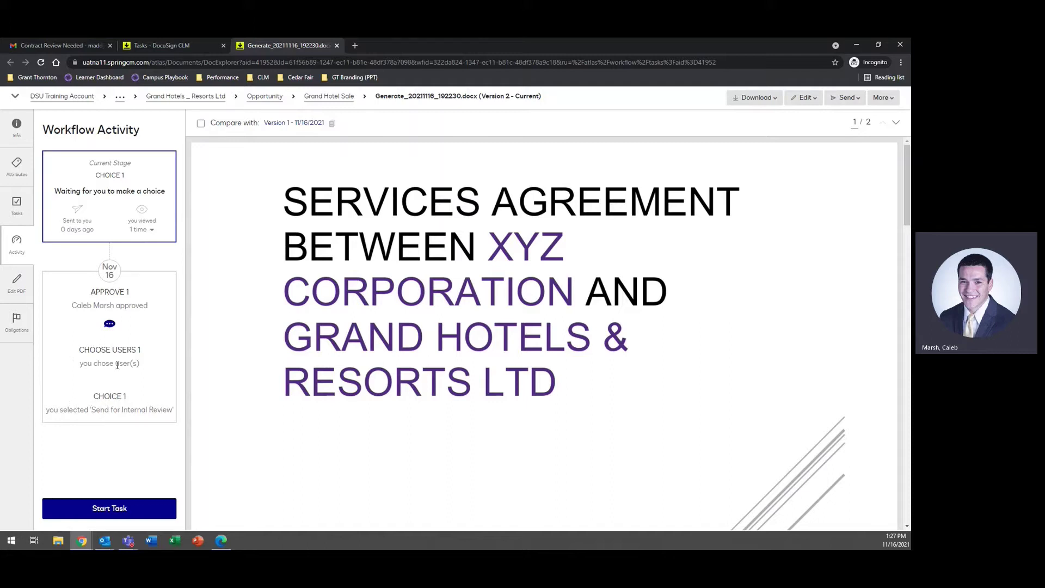
click(110, 325)
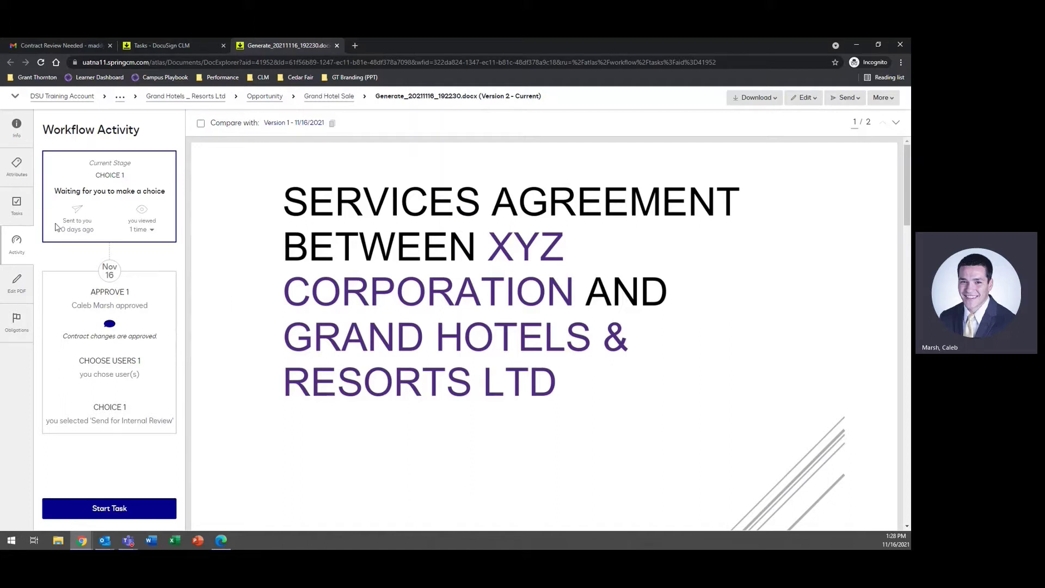
click(18, 212)
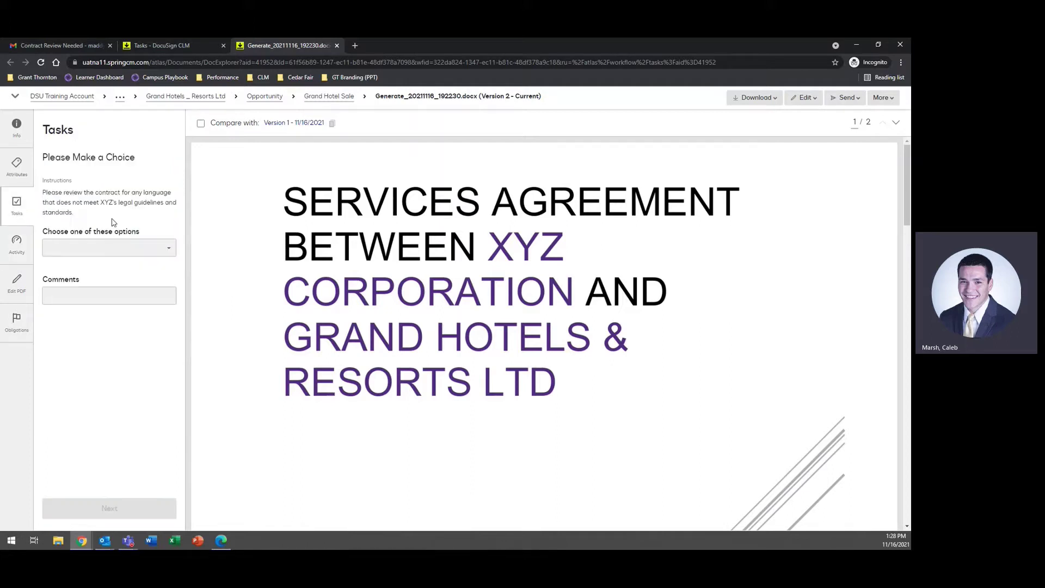
Step: Submit the Choice 1 task with 'Send for External Review' selected
click(148, 254)
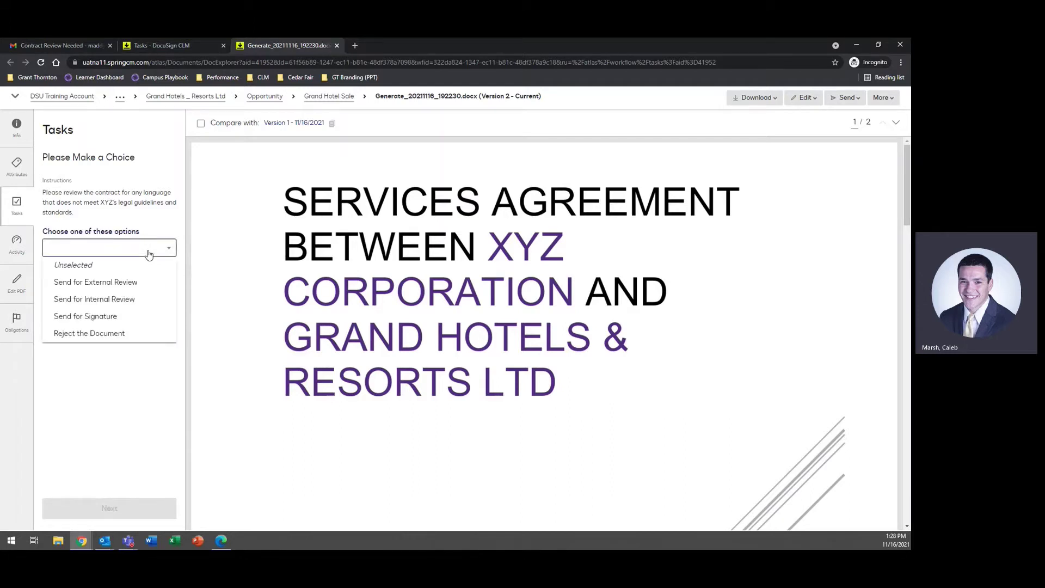
click(145, 283)
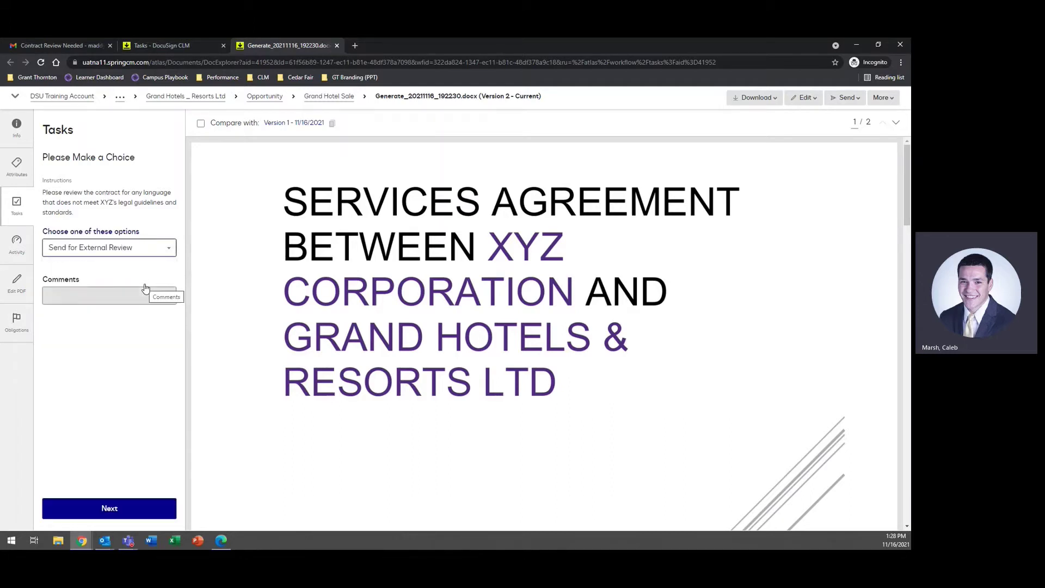
click(120, 515)
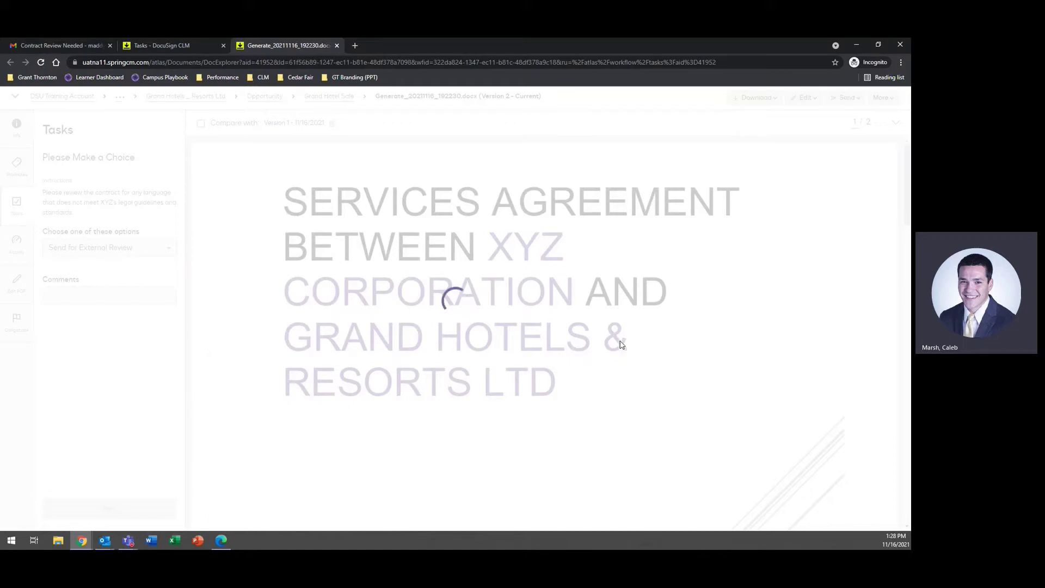
Step: Return to the Grand Hotel Sale opportunity in Salesforce
click(83, 542)
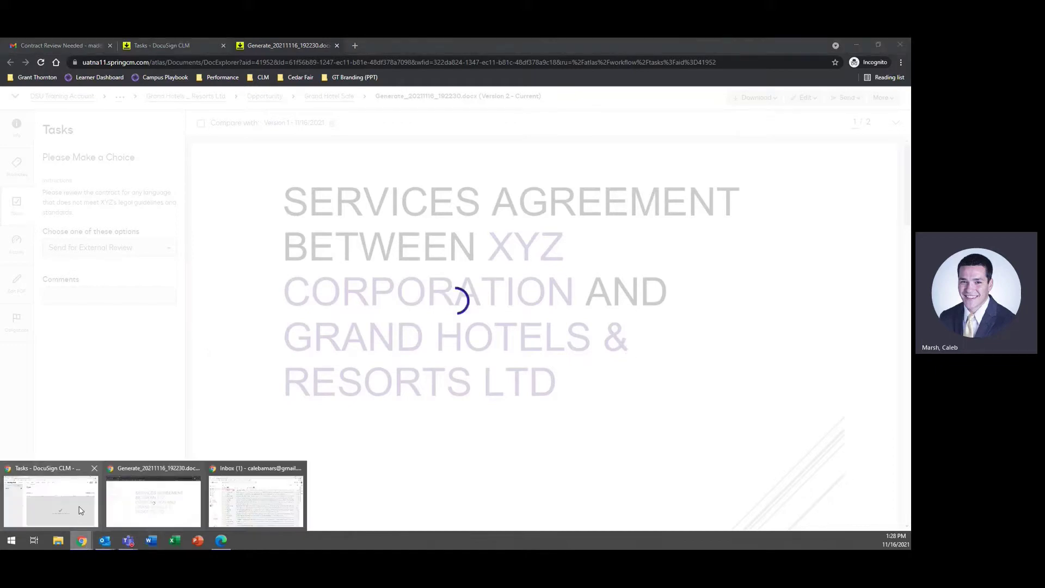
click(153, 496)
click(59, 46)
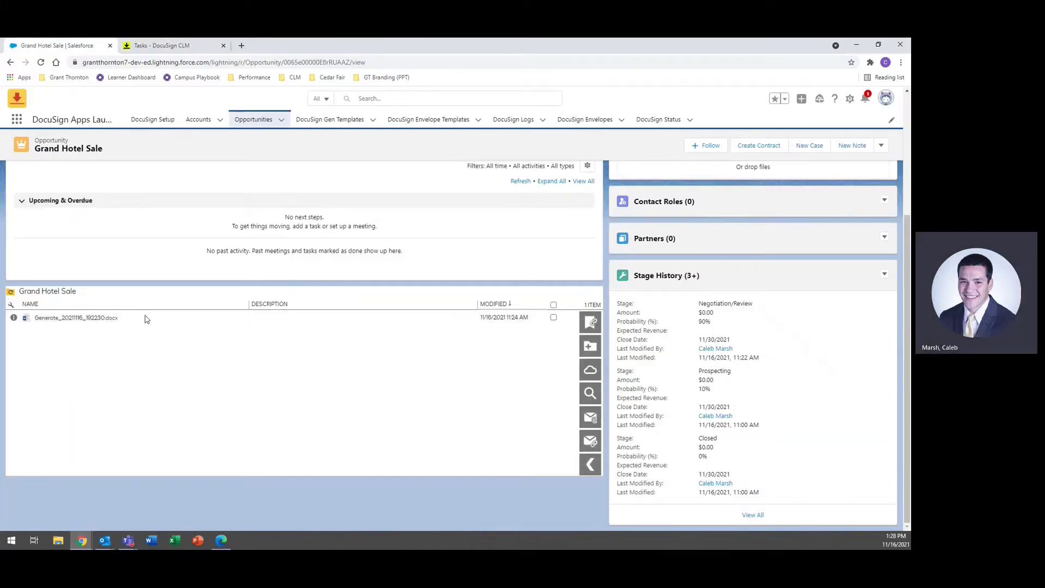
click(93, 320)
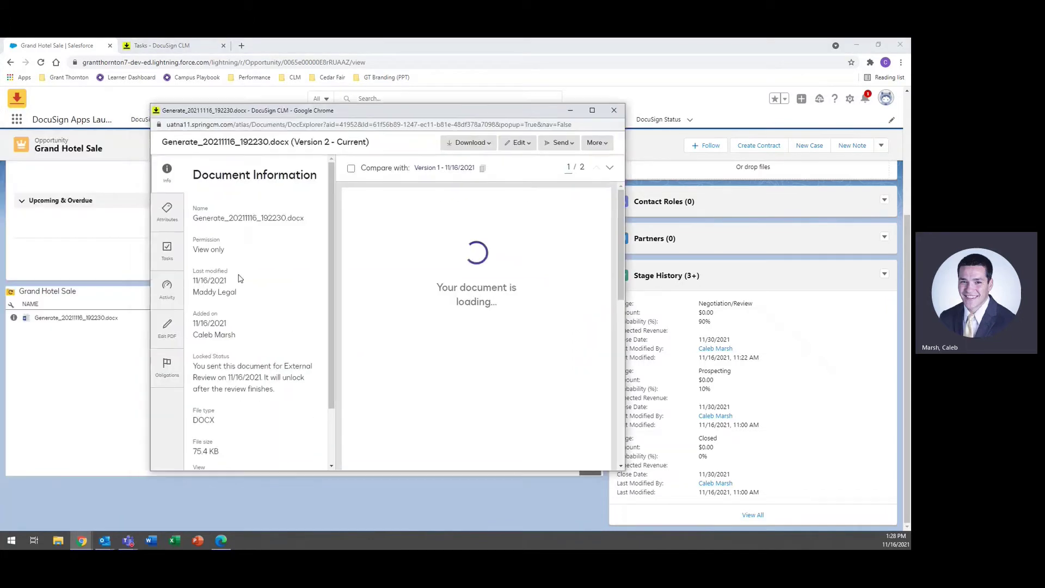
click(169, 298)
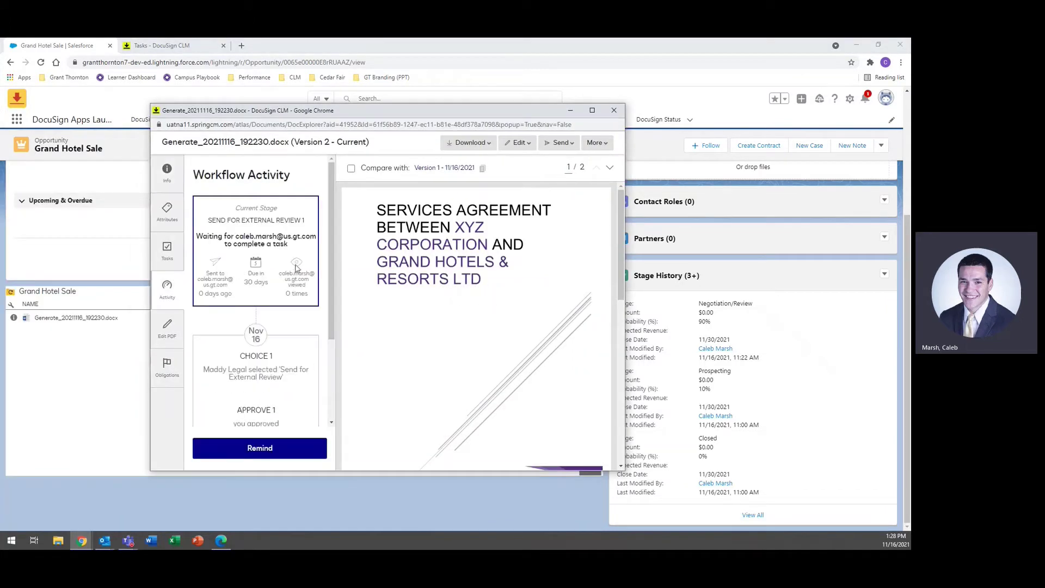
scroll(290, 261, down, 1)
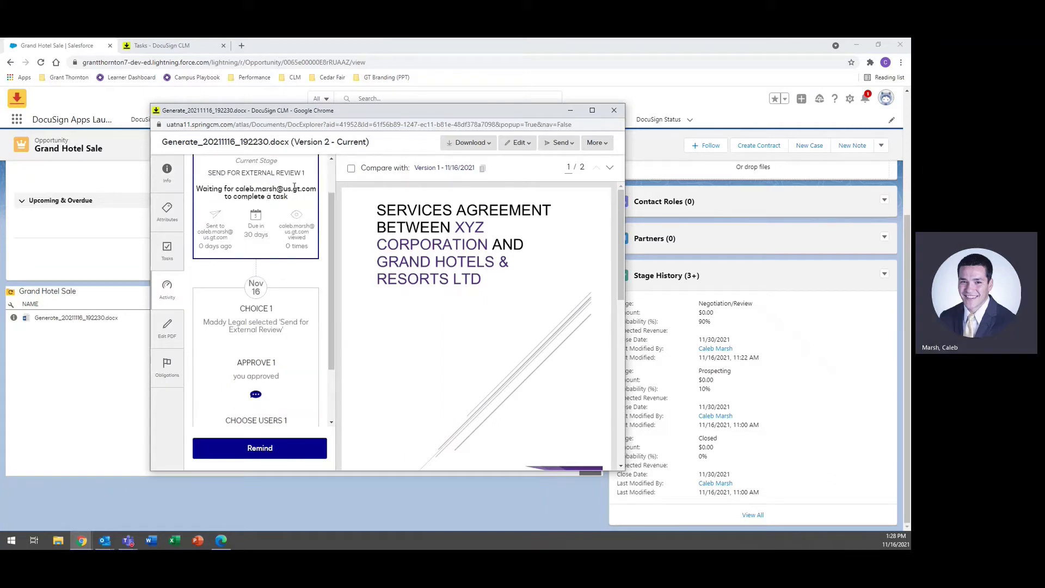
scroll(270, 283, down, 2)
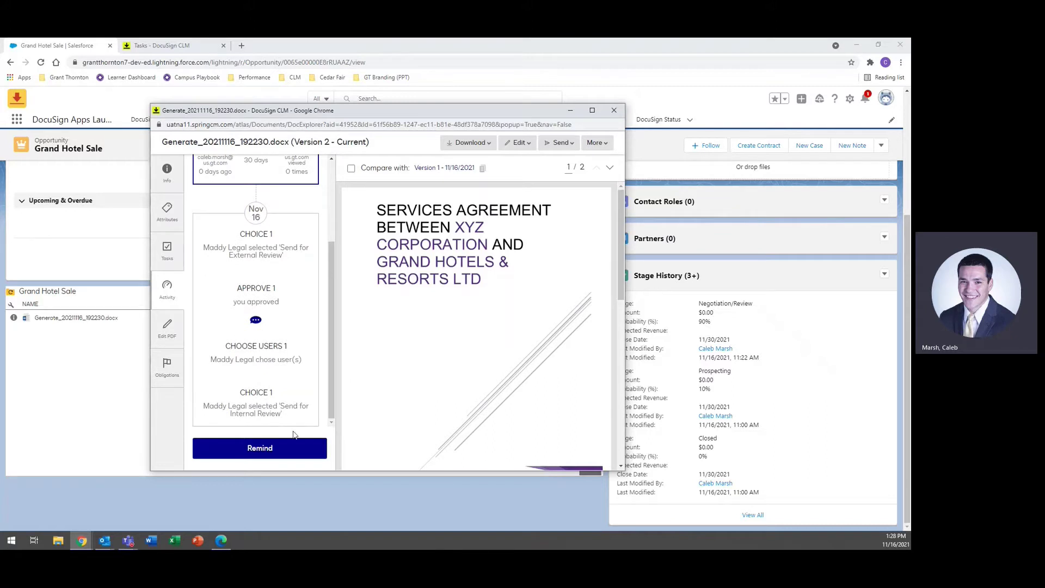
click(257, 322)
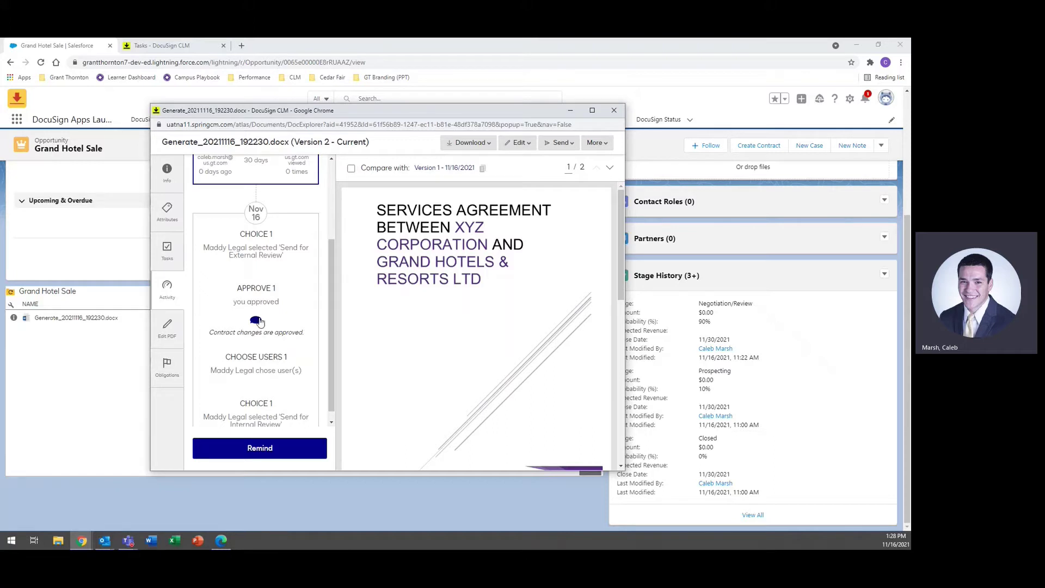
click(257, 319)
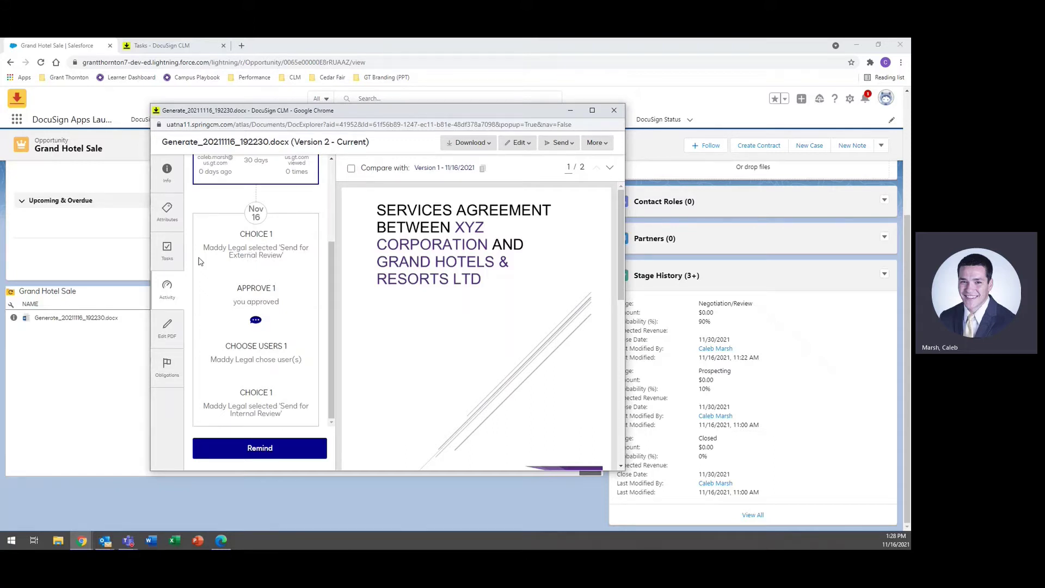
click(167, 250)
click(167, 212)
scroll(307, 331, down, 2)
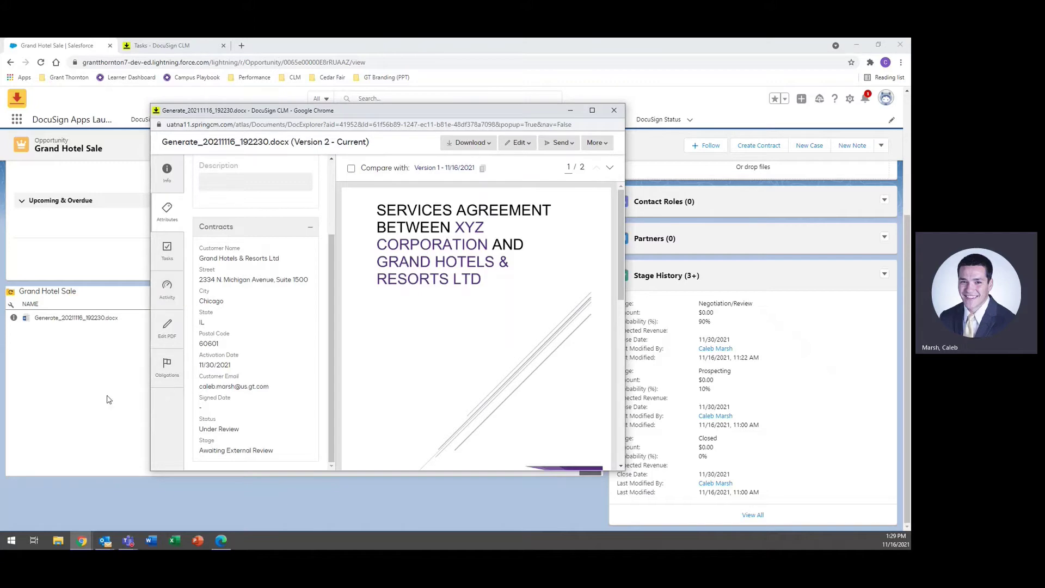
scroll(219, 379, up, 3)
click(615, 110)
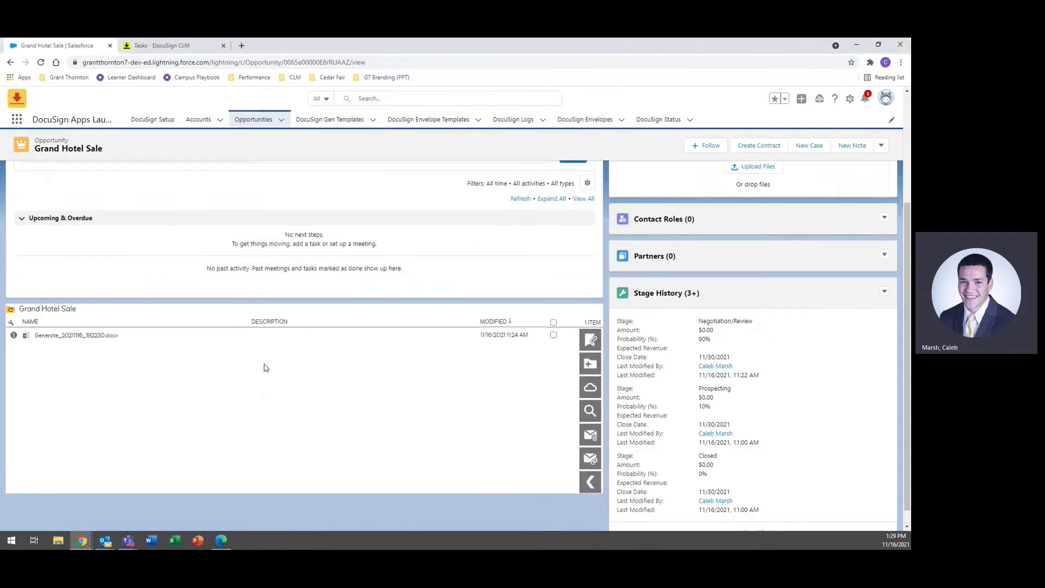
Step: Follow the Review link in the Contract Review email to start the external review
scroll(192, 354, up, 3)
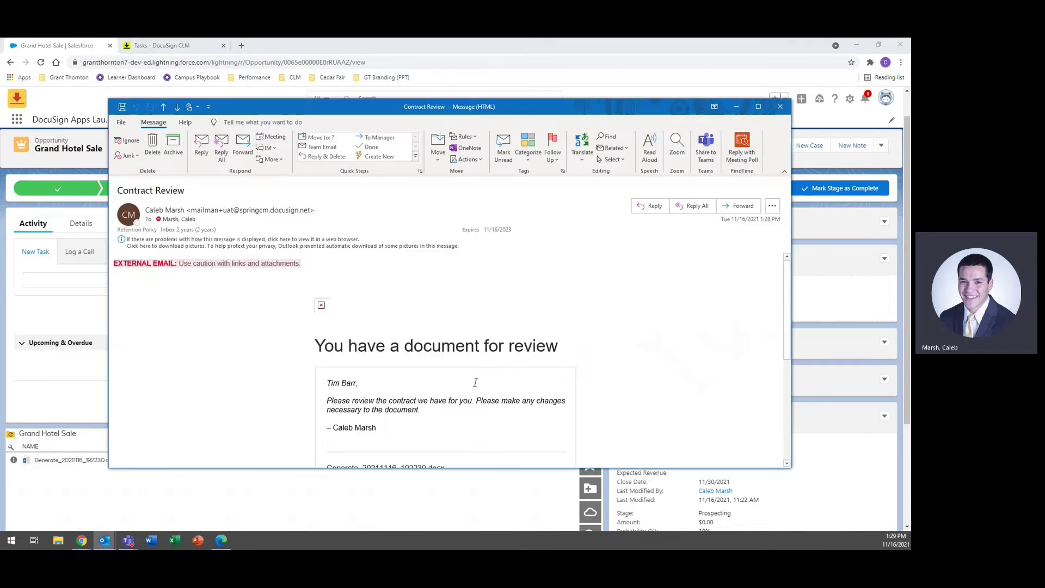
scroll(516, 358, down, 2)
scroll(516, 359, up, 1)
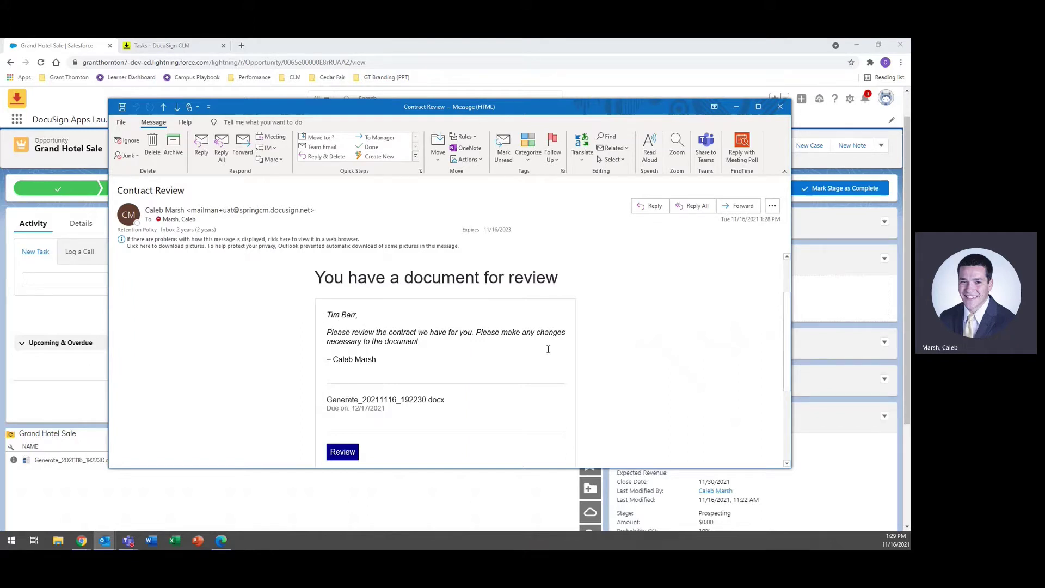
click(344, 452)
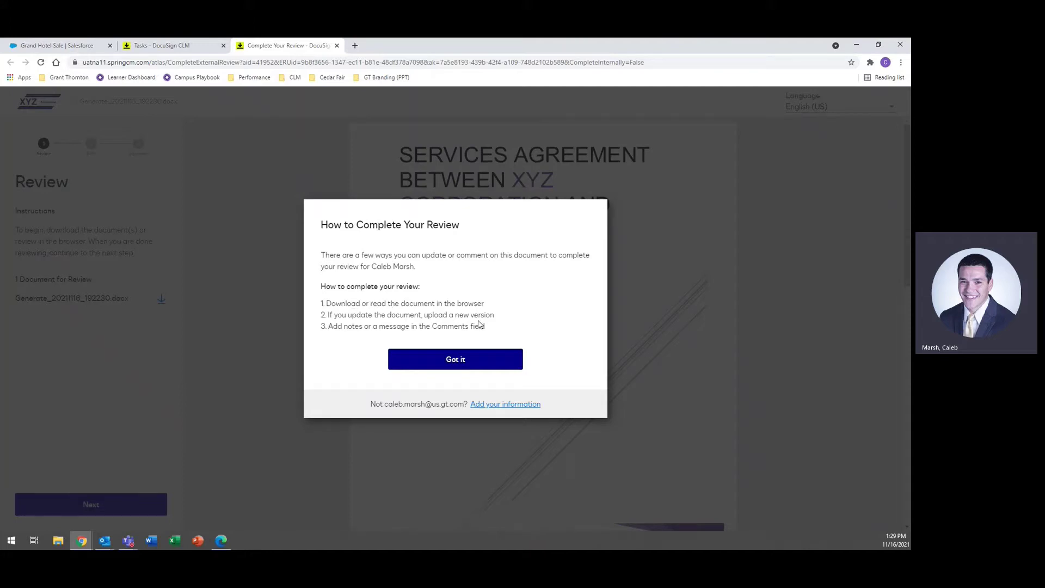
Step: Dismiss the review instructions and download Generate_20211116_192230.docx
click(442, 360)
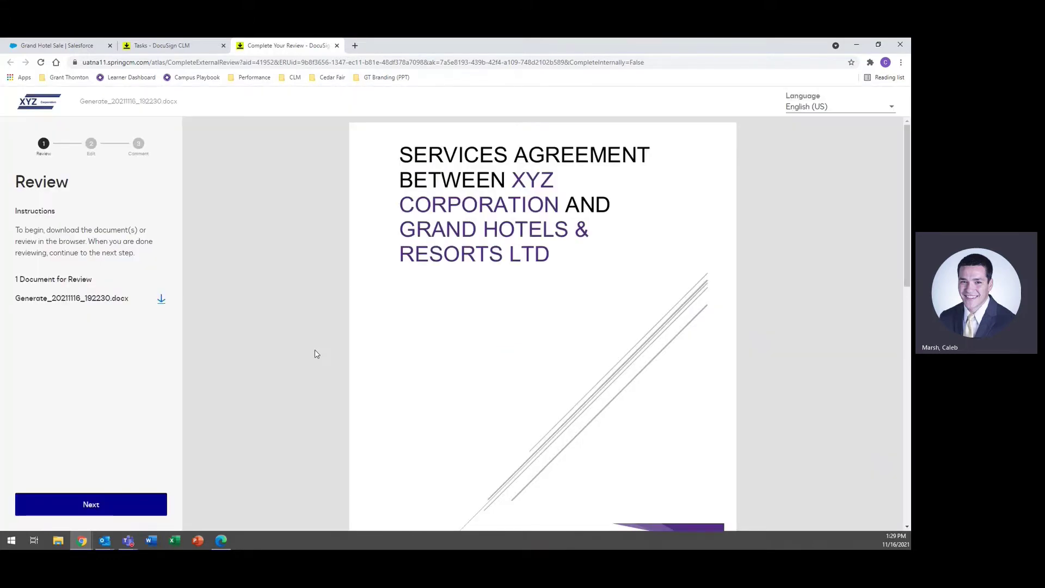
click(172, 302)
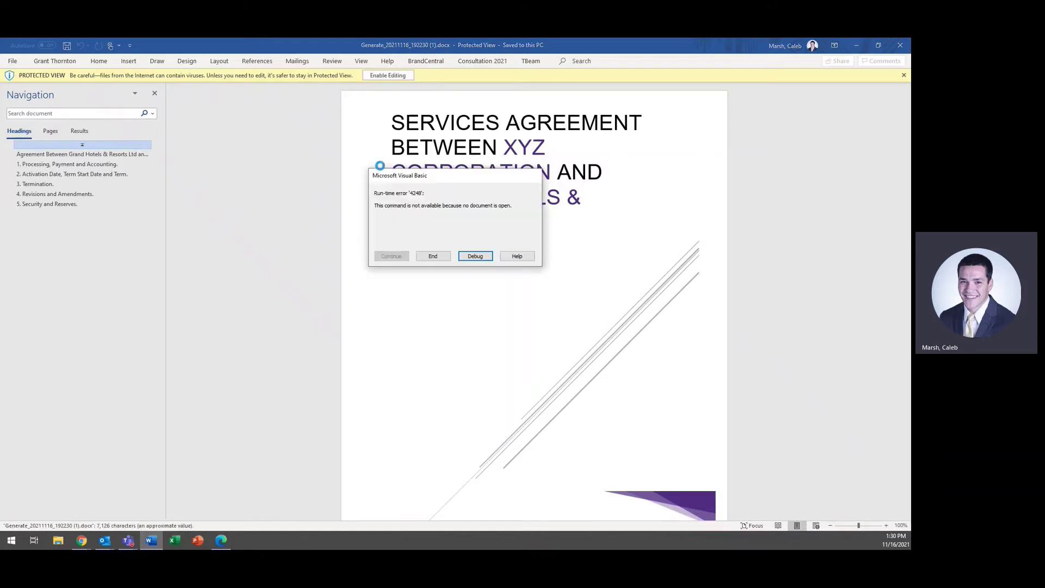
Step: Delete the paragraph beginning 'In conformance with PTO Regulations' and save the document on closing Word
click(429, 258)
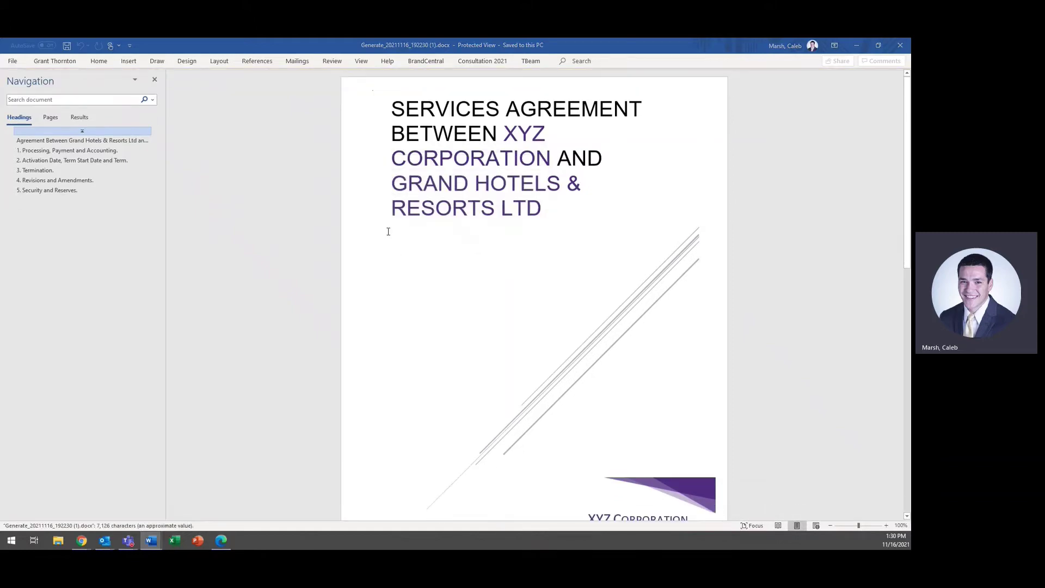
scroll(388, 232, down, 10)
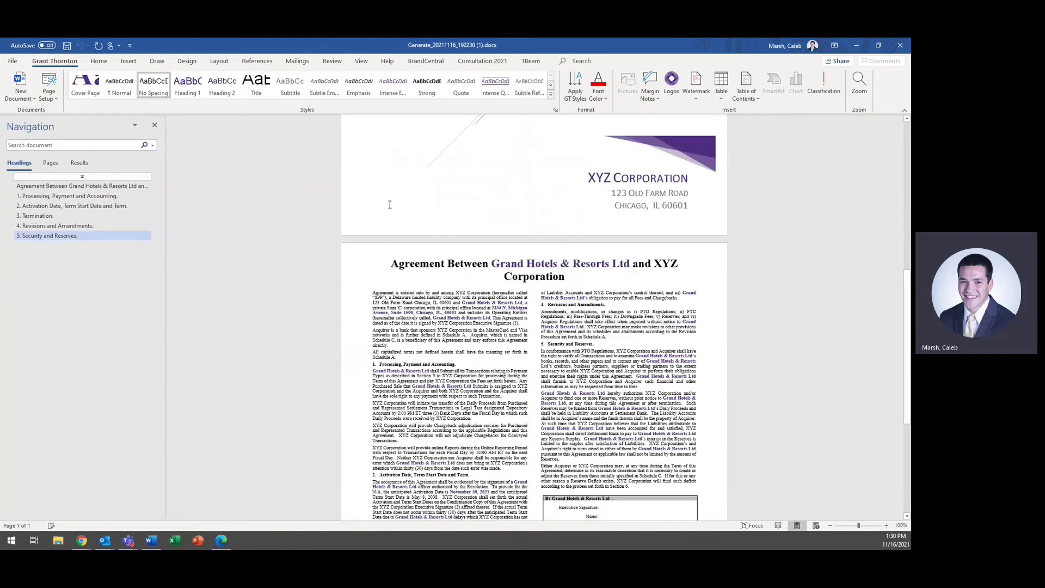
drag(641, 250, 559, 215)
key(Delete)
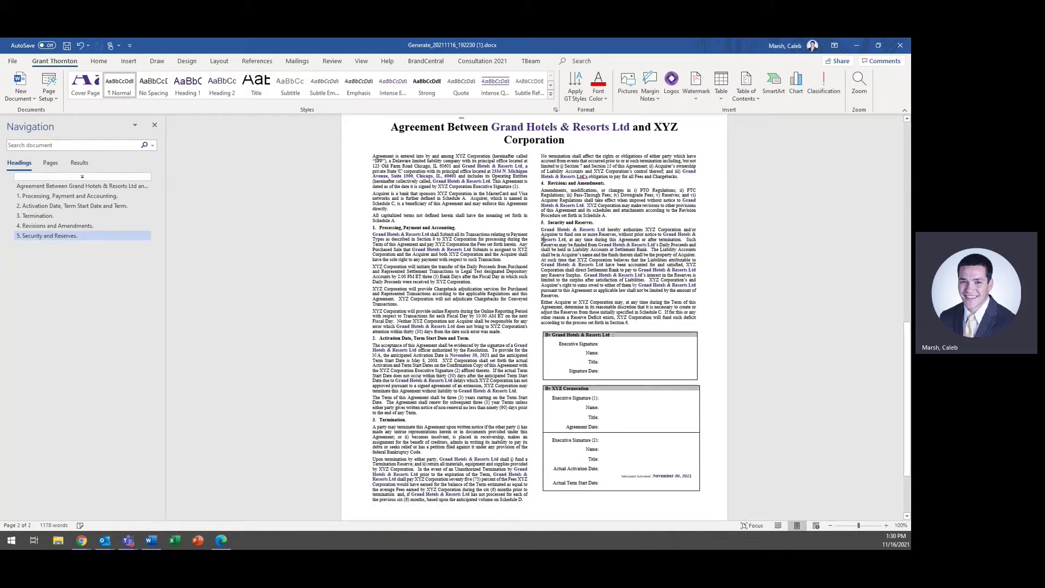
click(900, 45)
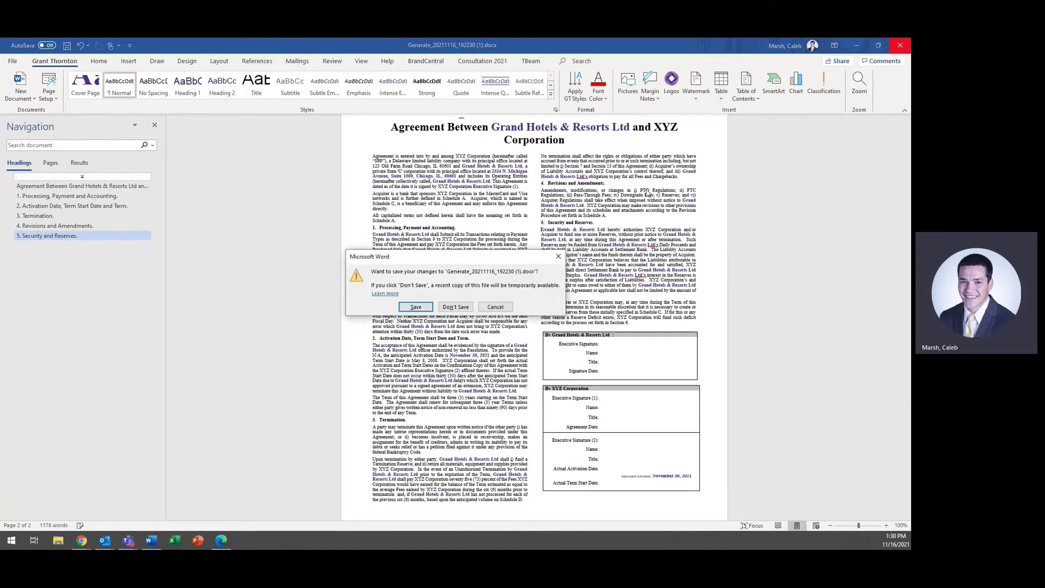
click(413, 308)
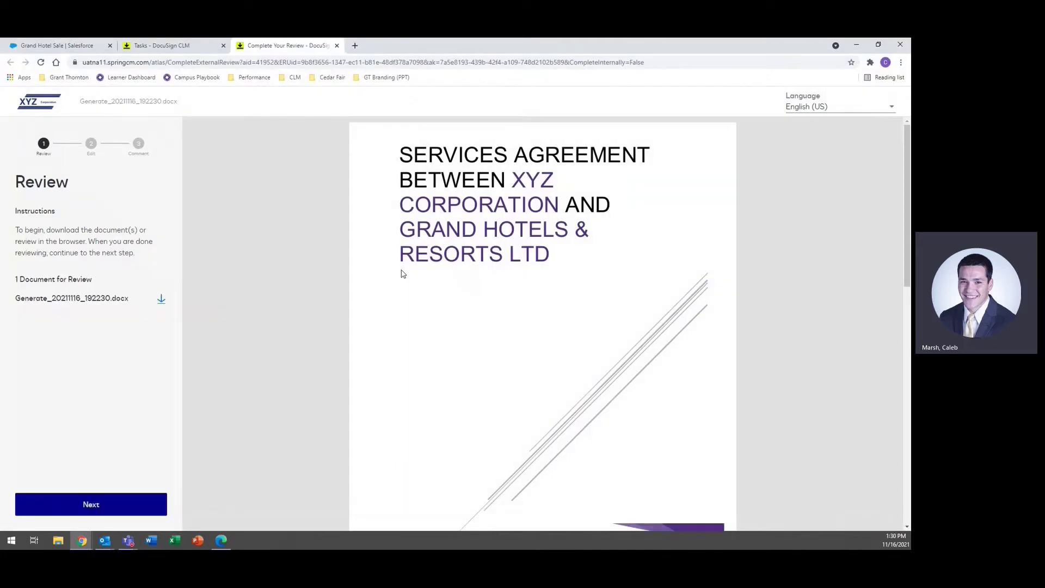
Step: Upload the edited Generate_20211116_192230 (1).docx as the new contract version
click(113, 505)
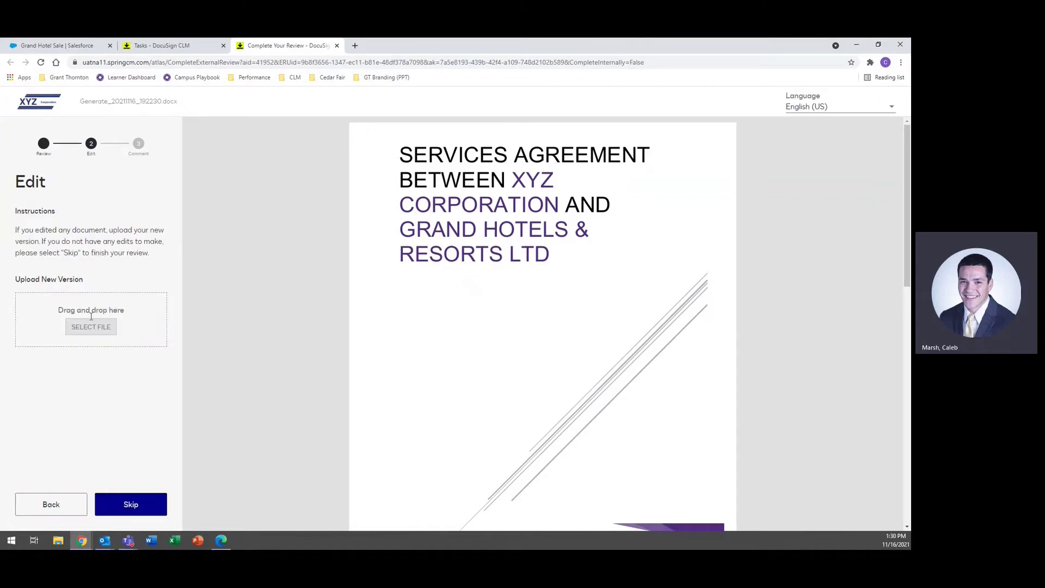
click(89, 326)
double_click(125, 122)
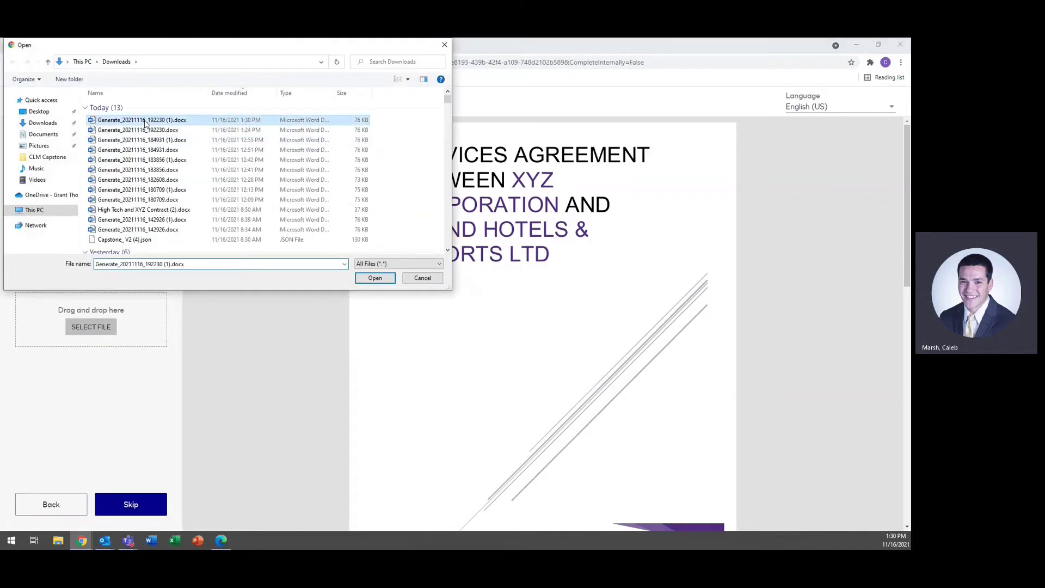
Step: Finish the external review with the comment 'Removed a paragraph.' and confirm completion
click(130, 505)
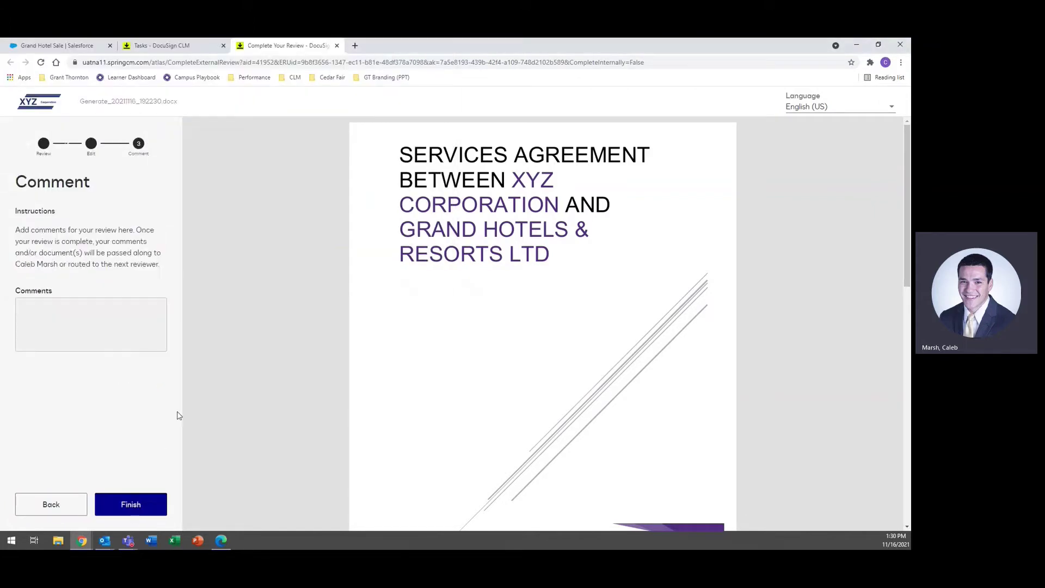
click(105, 316)
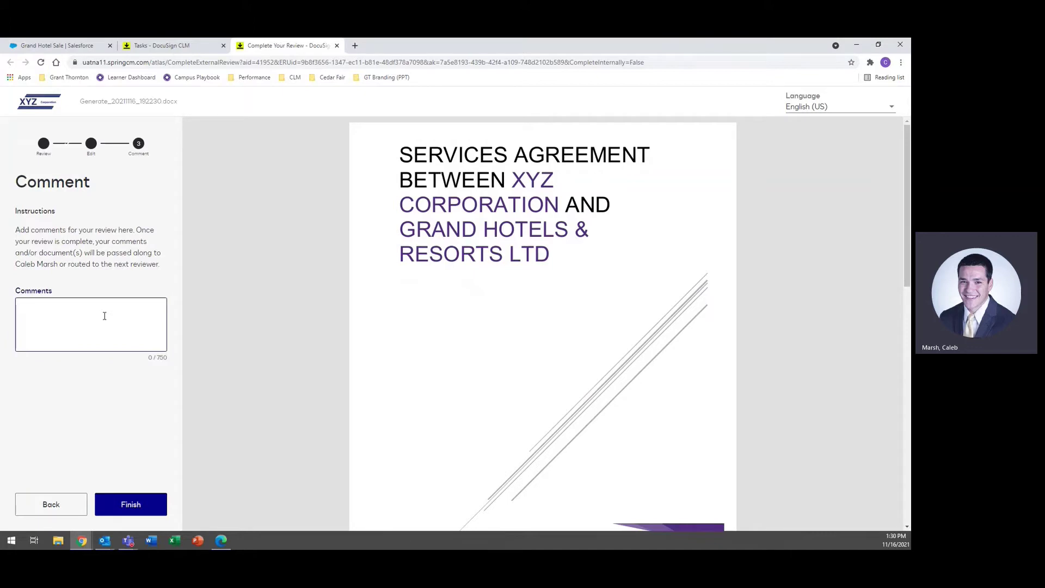
text(Removed a paragraph.)
click(144, 504)
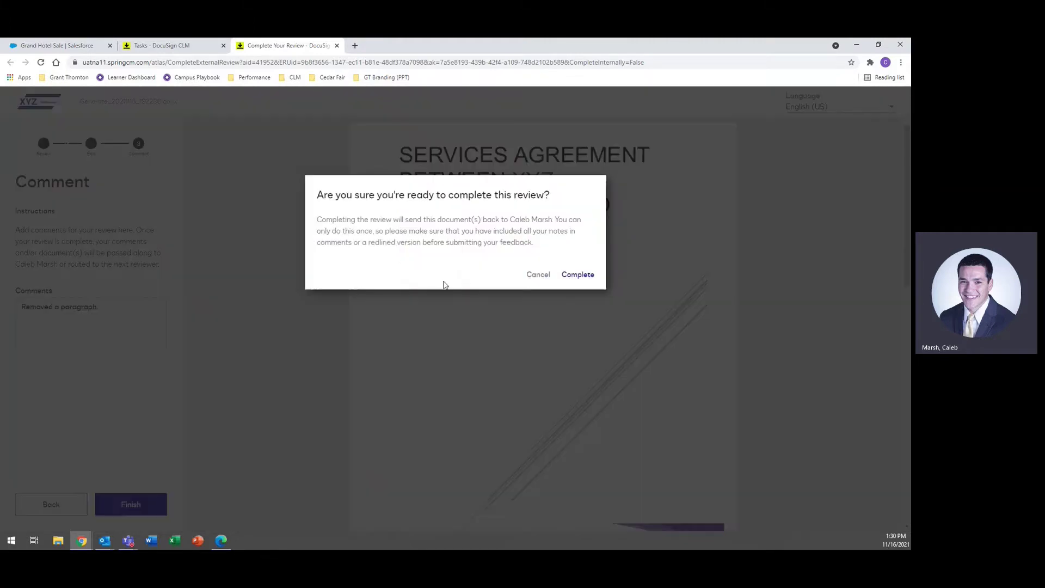
click(581, 275)
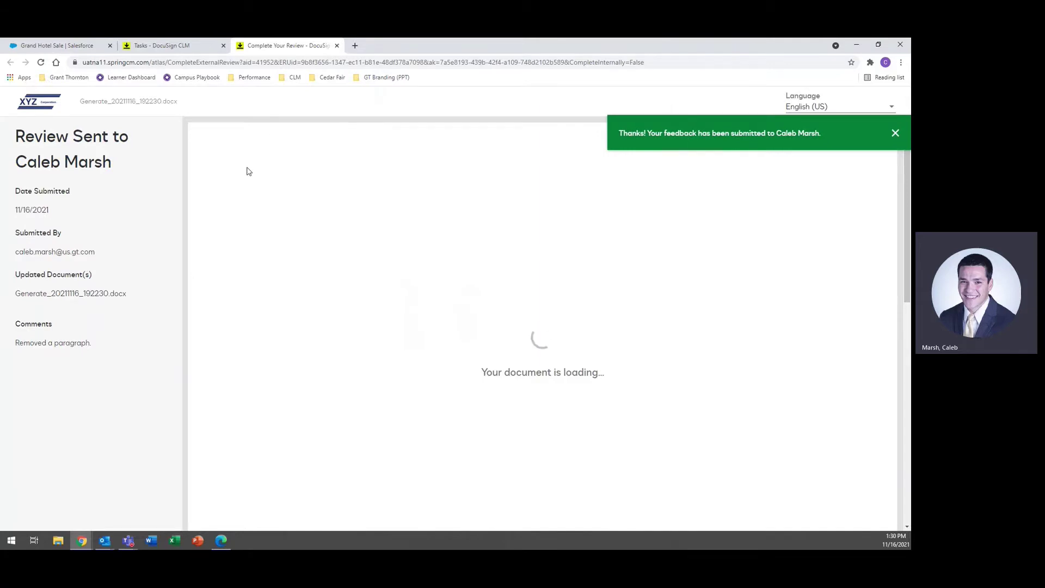
click(337, 46)
Step: In the legal reviewer's window, refresh the task list and open the returned contract's task
mouse_move(82, 540)
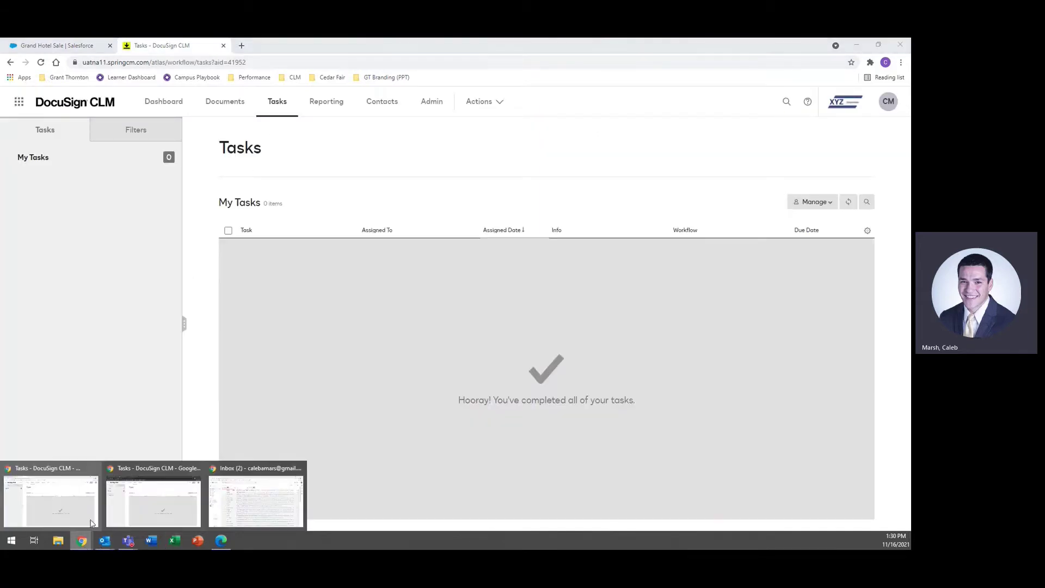
click(132, 494)
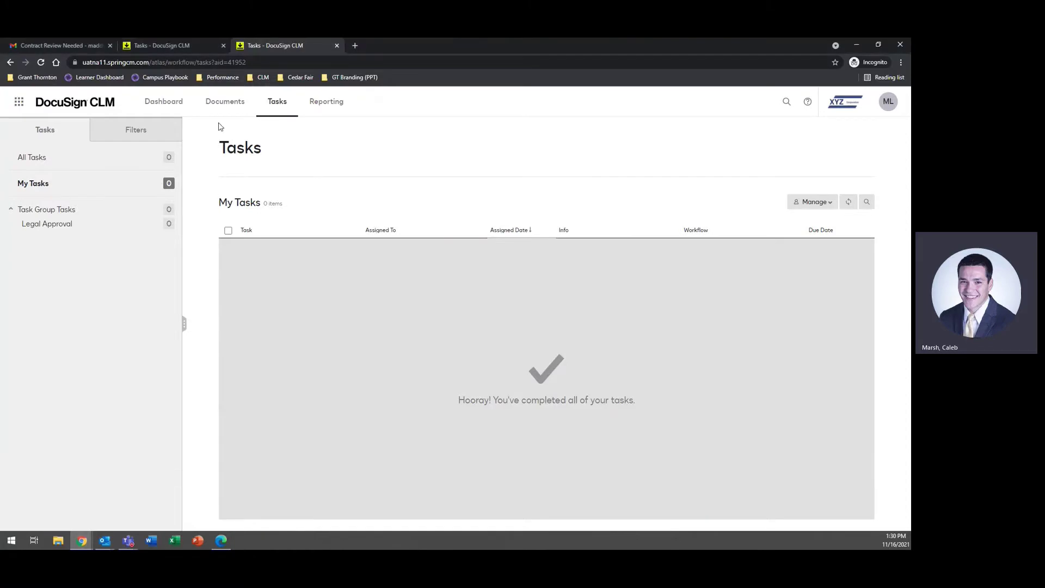
click(223, 46)
click(848, 202)
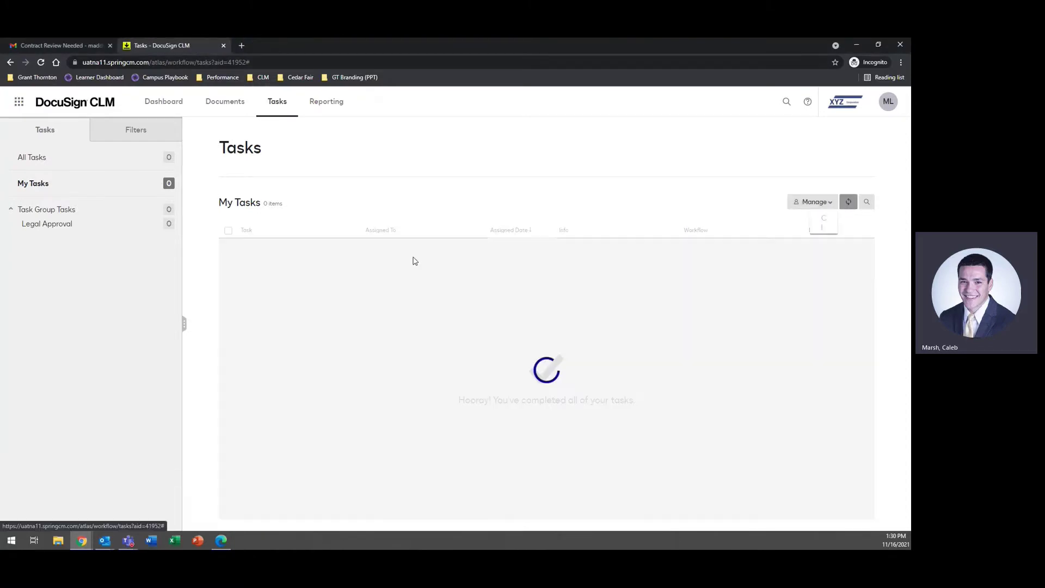
click(258, 249)
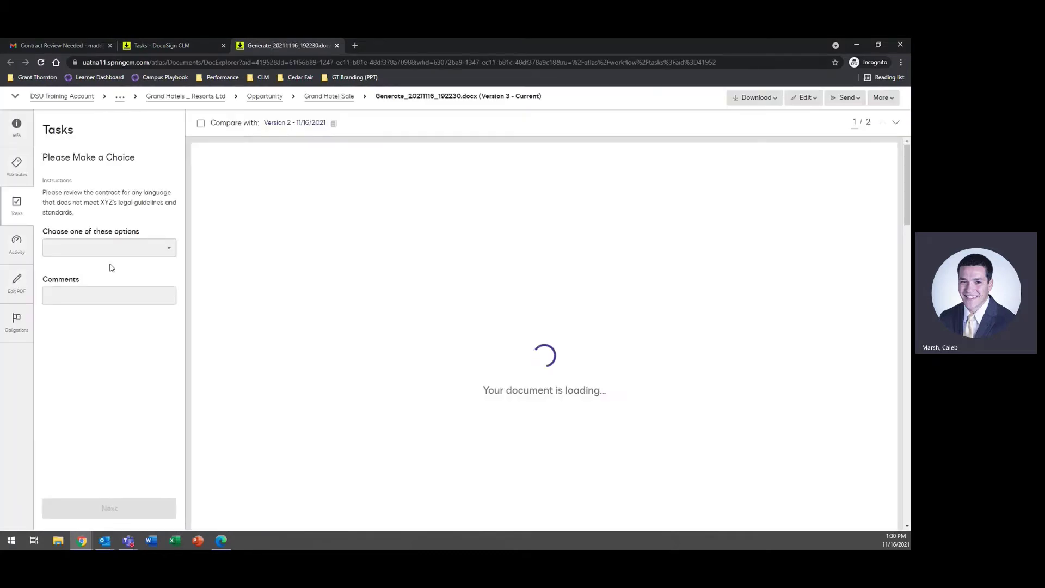
Step: Read the external reviewer's comment in the contract's workflow activity history
click(16, 242)
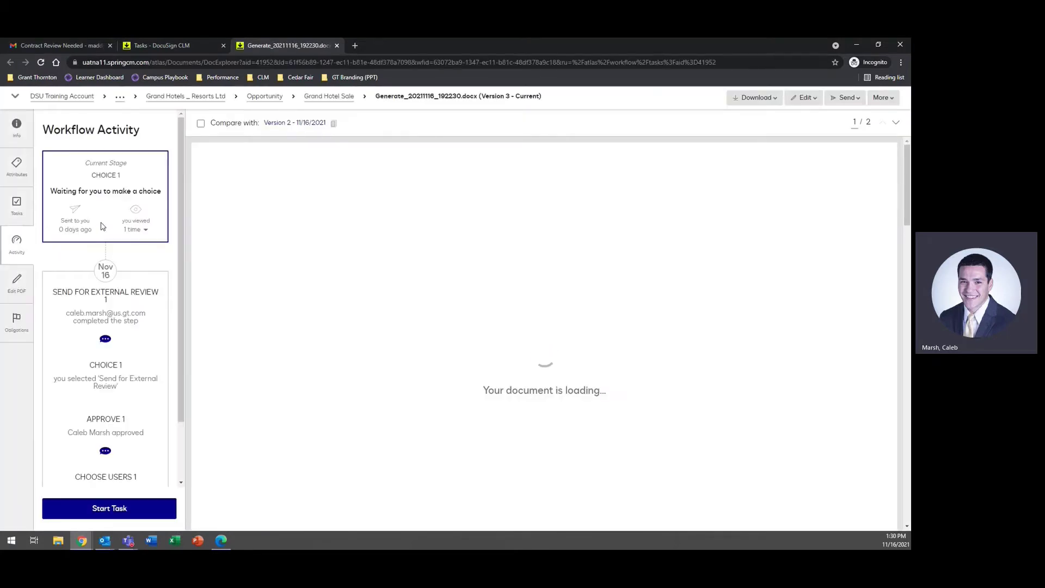
click(105, 339)
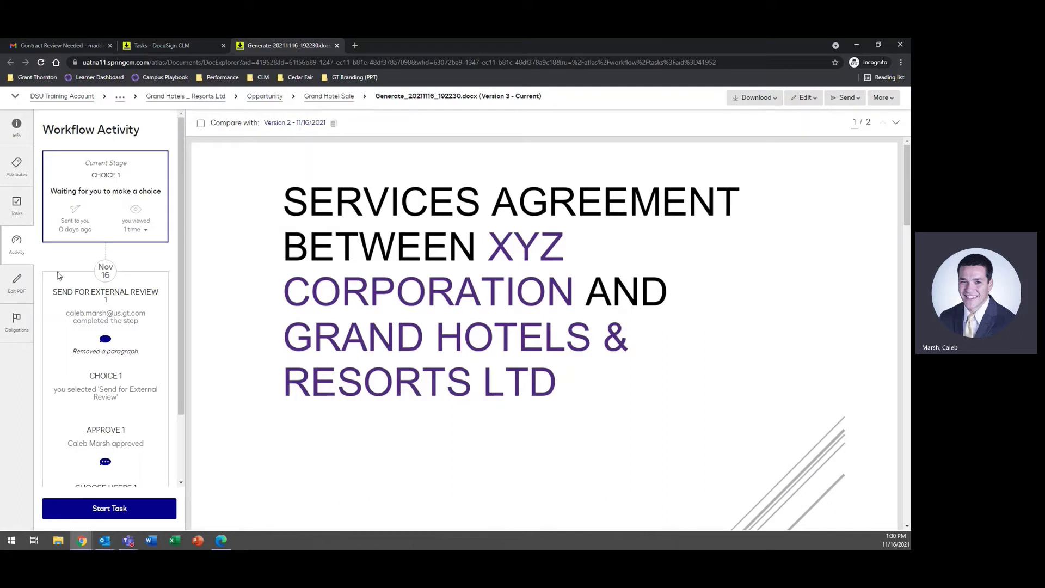
click(18, 207)
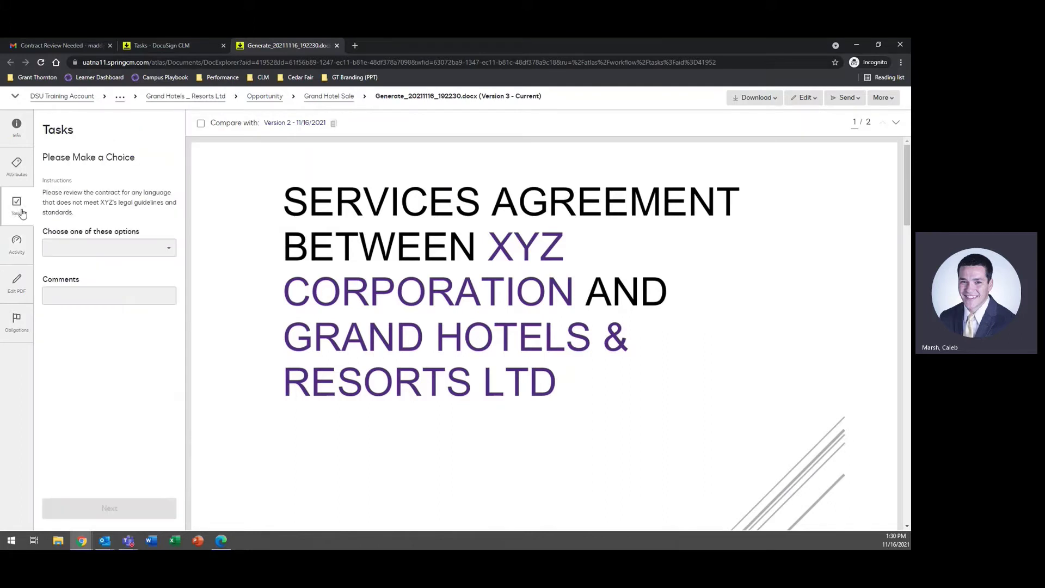
Step: Compare Version 3 with Version 2 to see the removed paragraph struck through in red
click(201, 124)
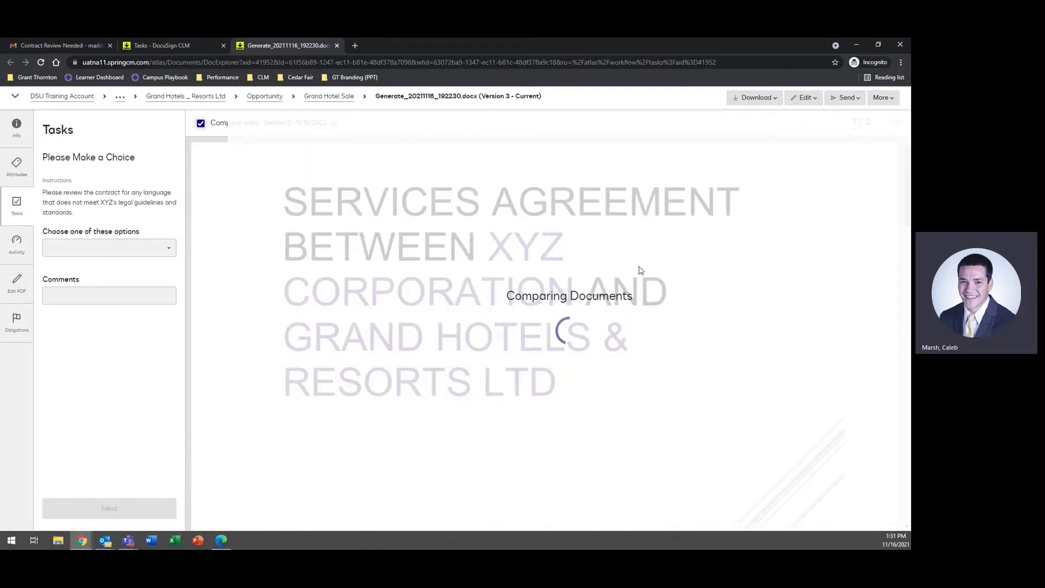
click(151, 250)
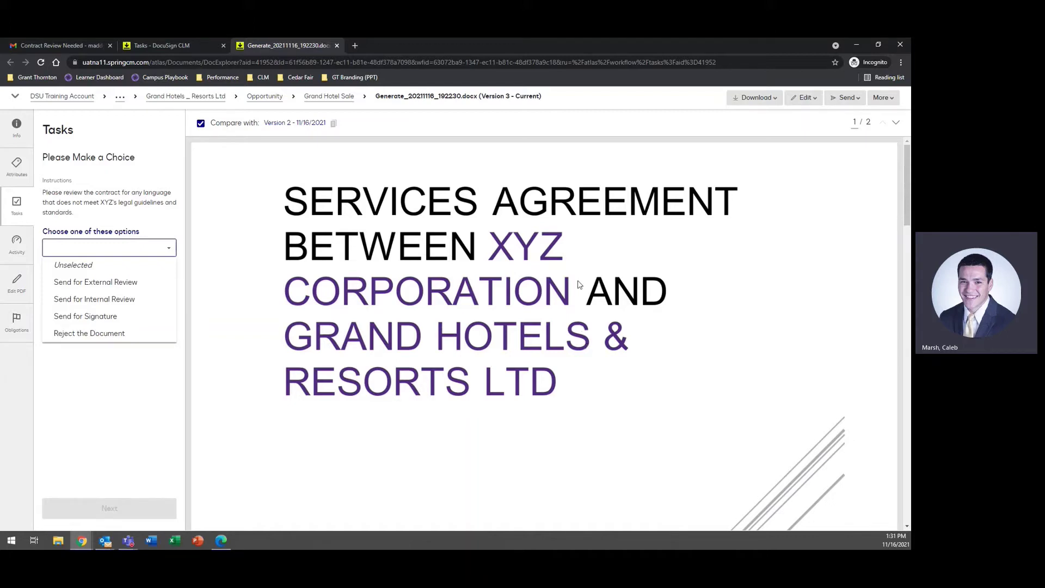
scroll(591, 246, down, 10)
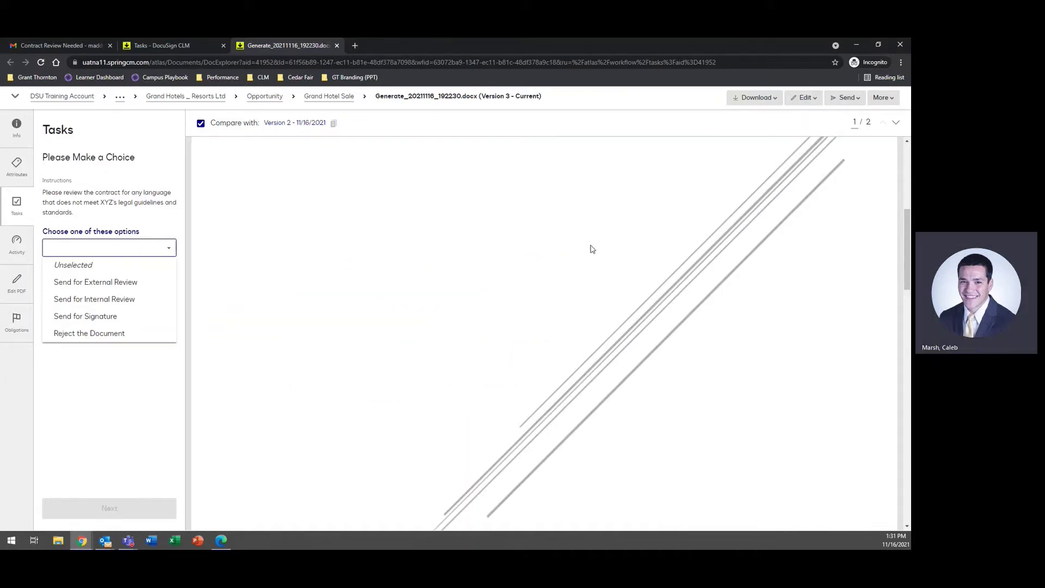
scroll(588, 244, up, 2)
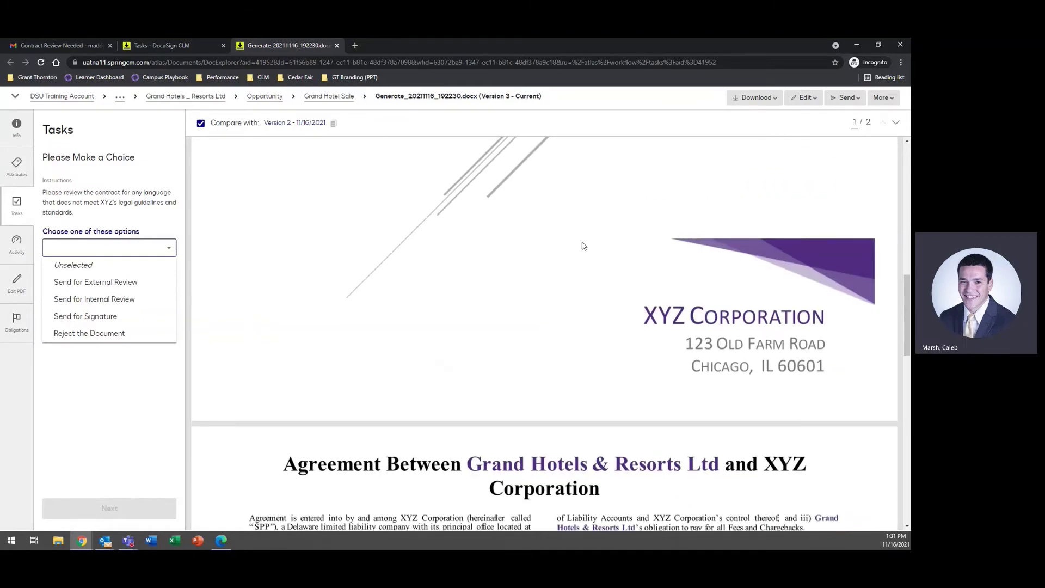
scroll(584, 246, down, 8)
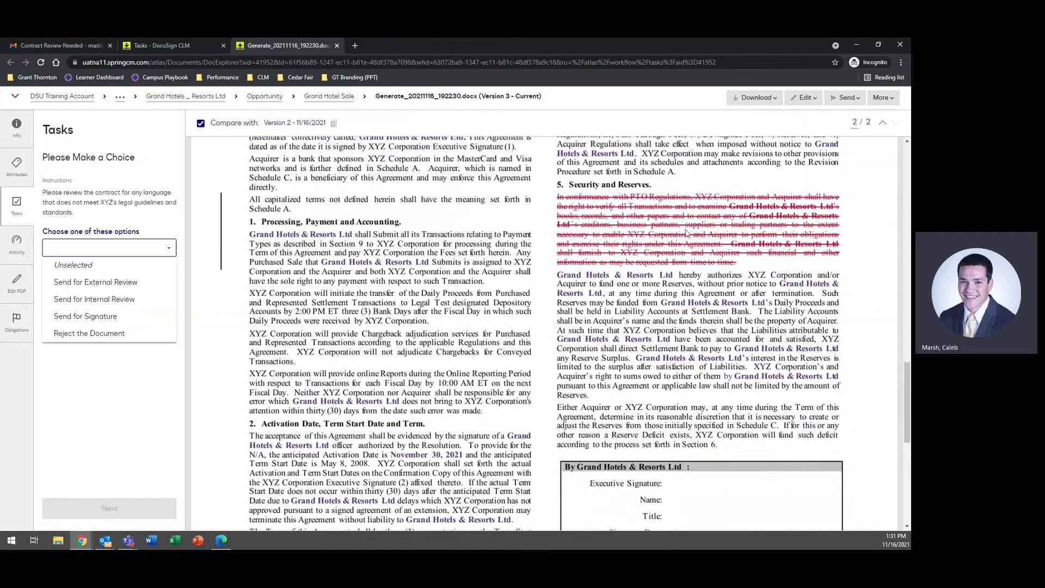
scroll(687, 233, down, 6)
scroll(517, 196, up, 4)
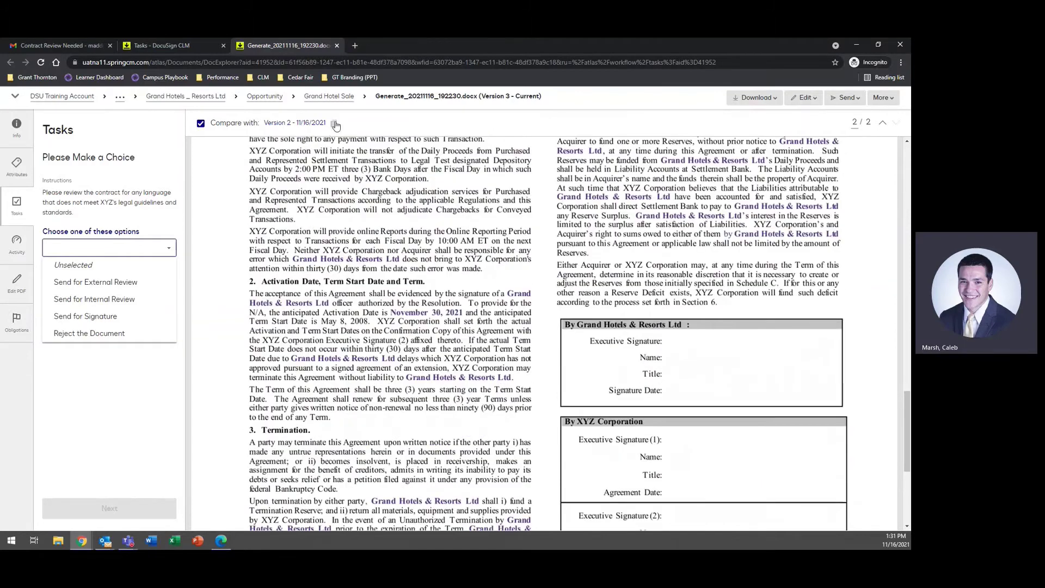
click(335, 125)
Step: Compare the contract against Version 1 and look through the highlighted changes
click(249, 326)
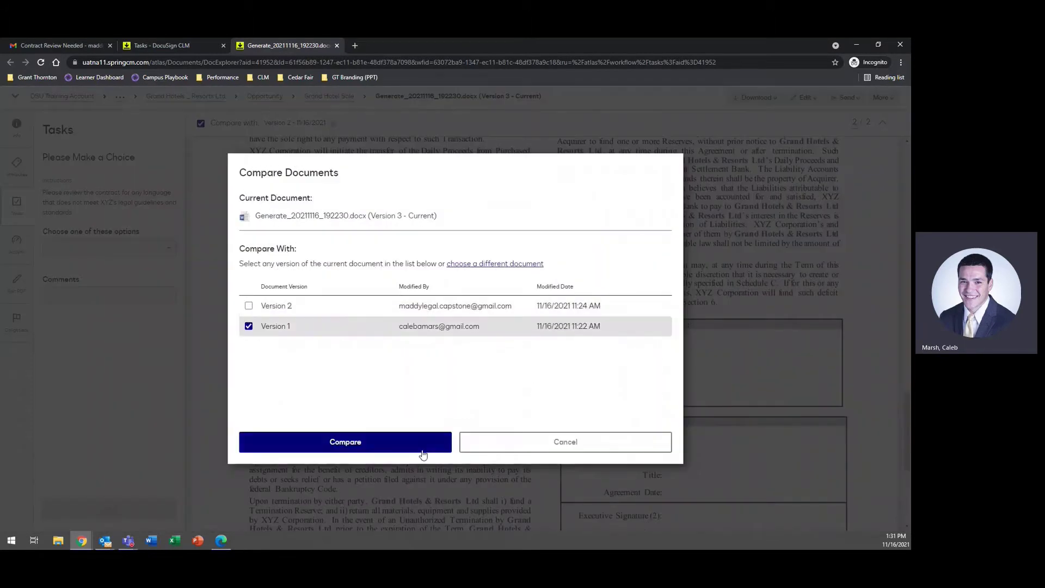
click(405, 444)
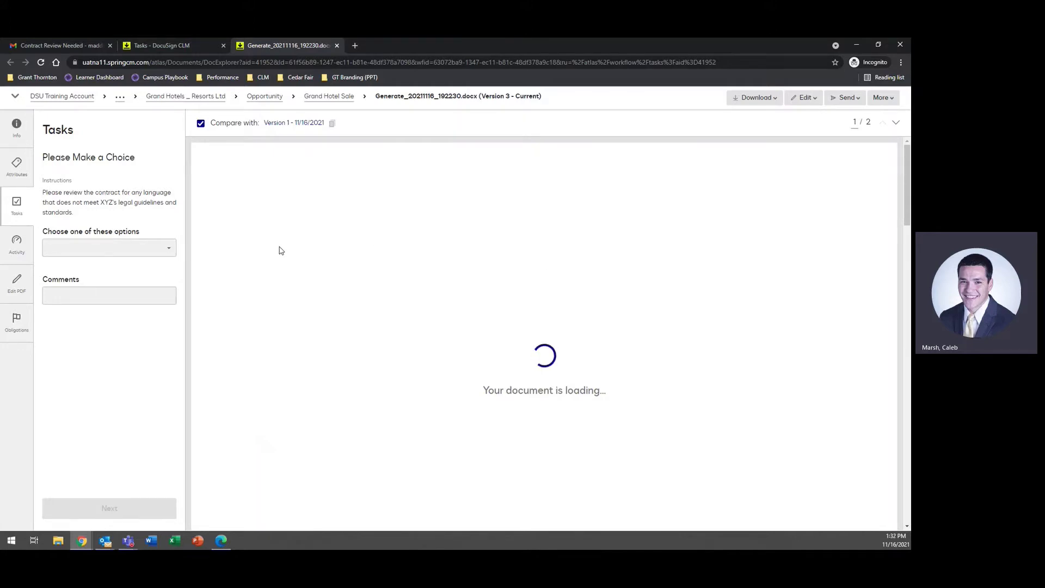
scroll(286, 248, down, 10)
scroll(296, 243, up, 1)
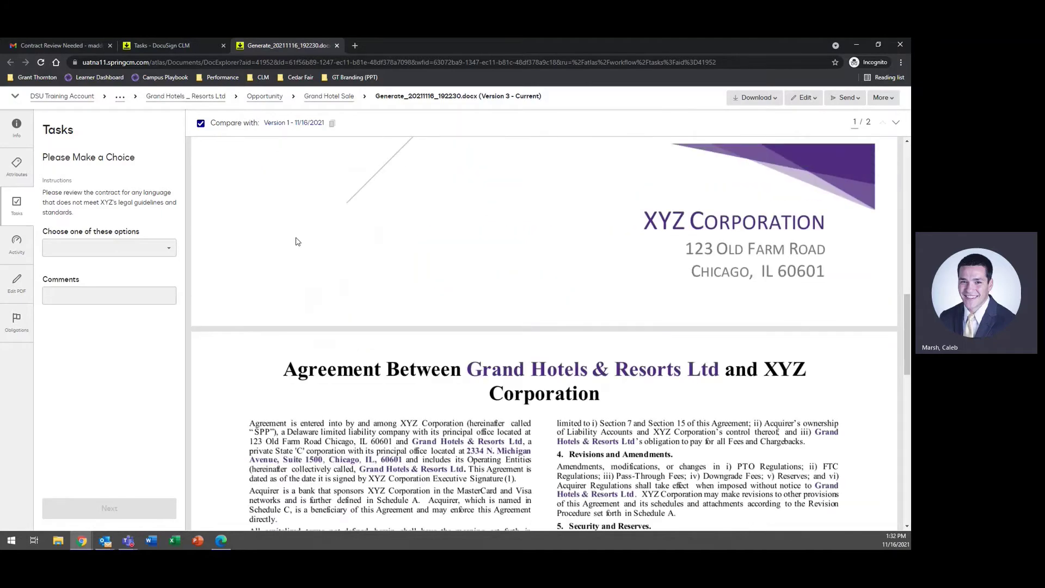
scroll(295, 242, down, 13)
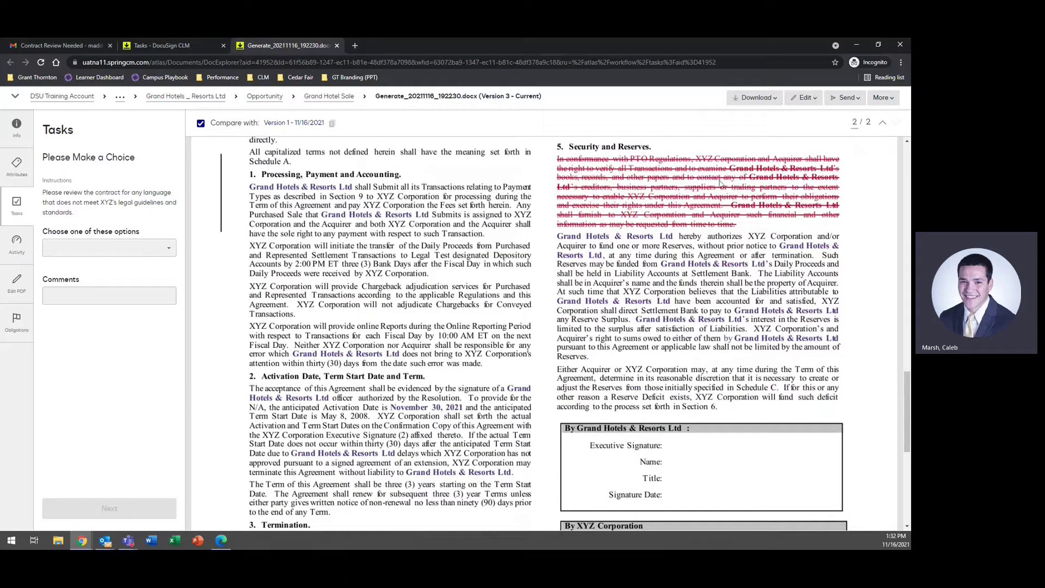
scroll(720, 184, down, 11)
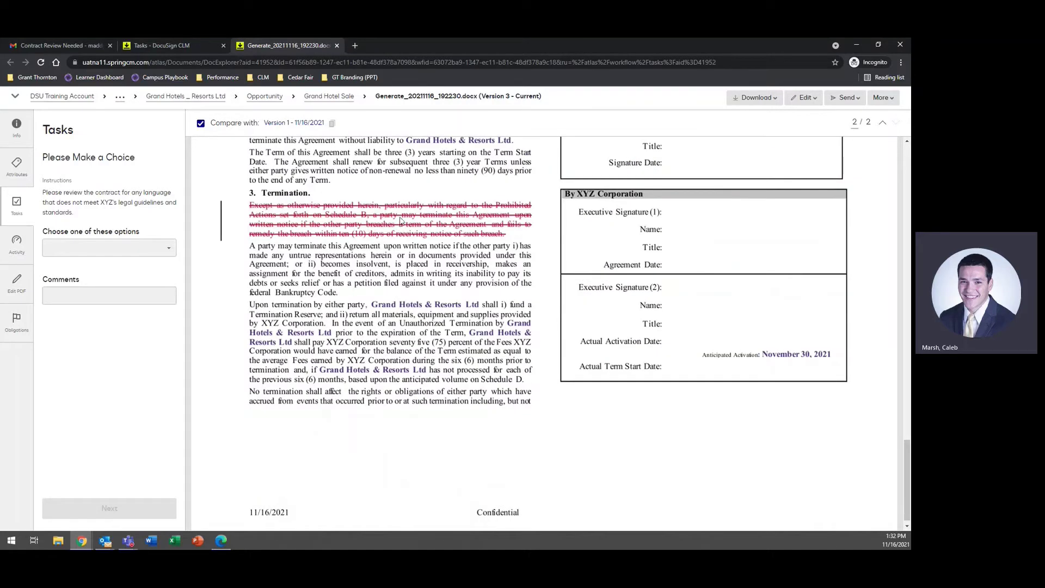
scroll(402, 256, up, 20)
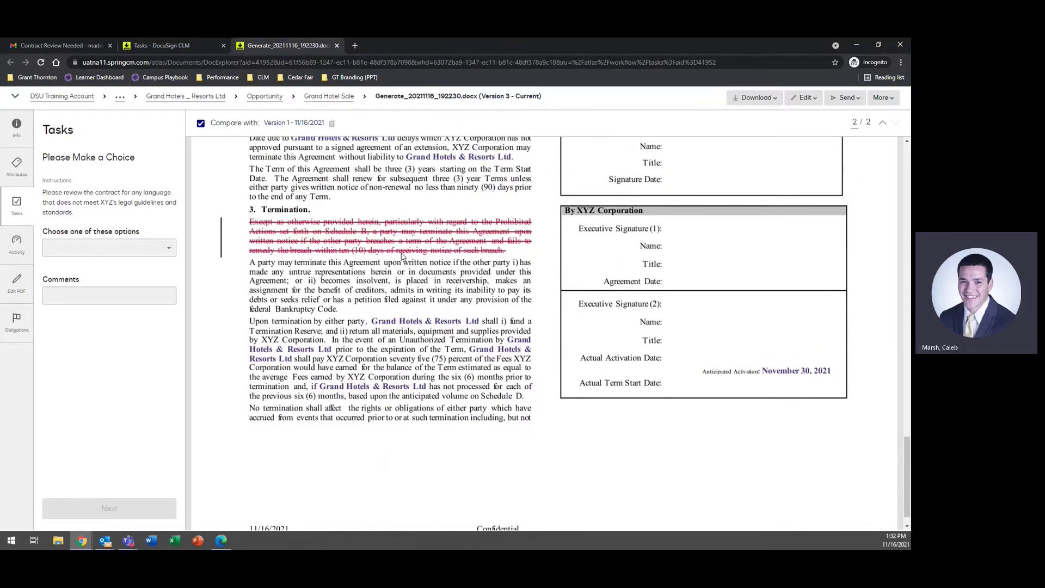
scroll(312, 249, up, 3)
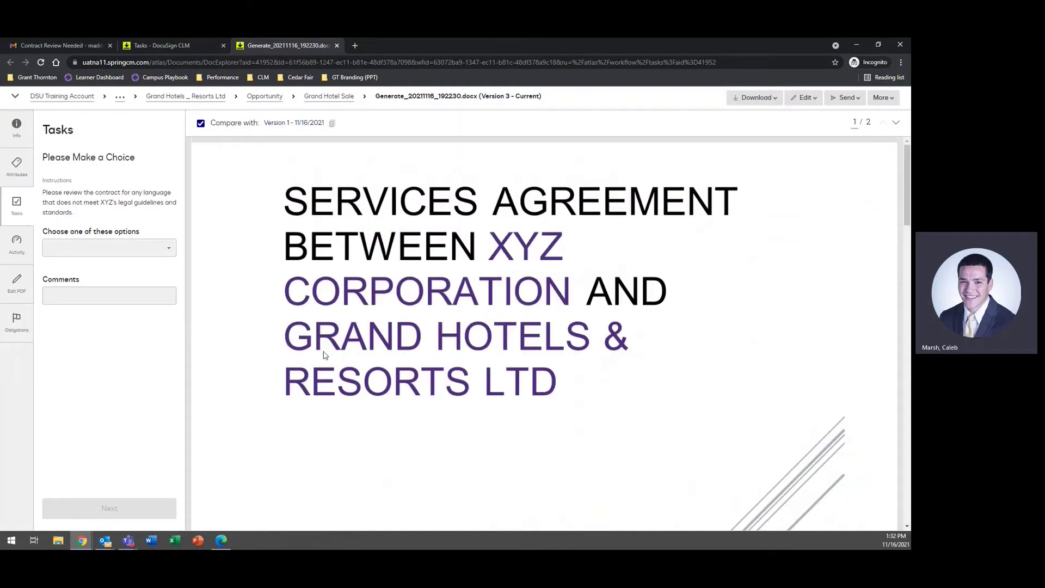
Step: Choose Send for Signature as the next workflow step and submit it
click(128, 253)
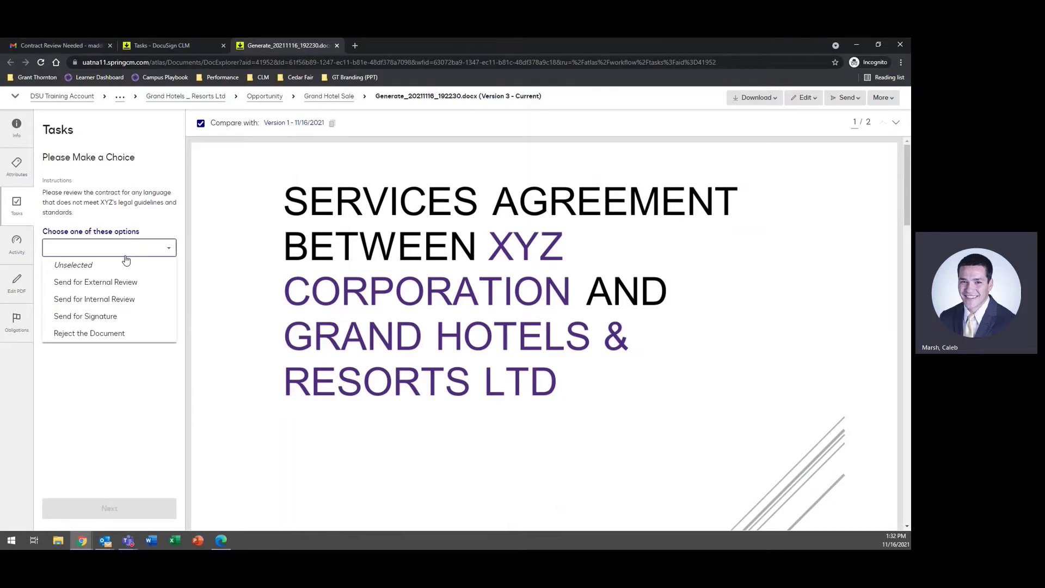
click(103, 316)
click(109, 509)
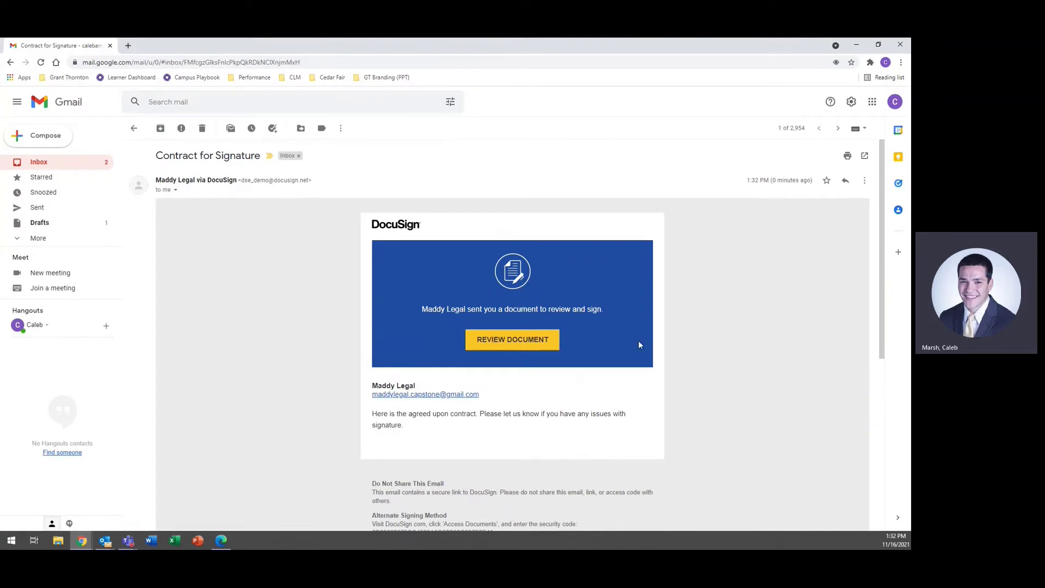
Step: Open the Review Document link in the Contract for Signature email
click(520, 341)
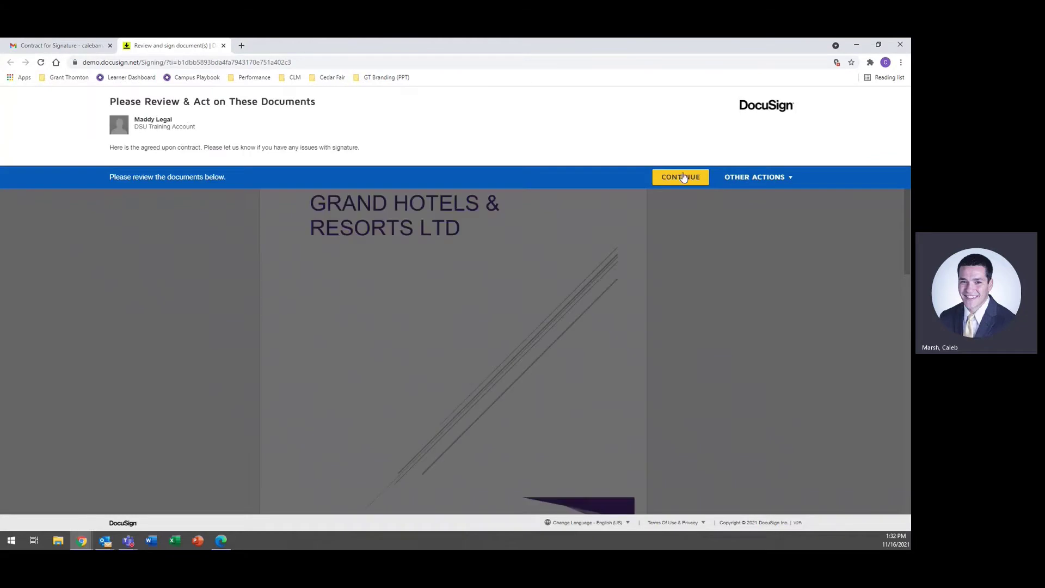
Step: Sign the XYZ Corporation block as Sales Representative, finish, decline the DocuSign login, and close the window
click(679, 178)
scroll(477, 290, down, 13)
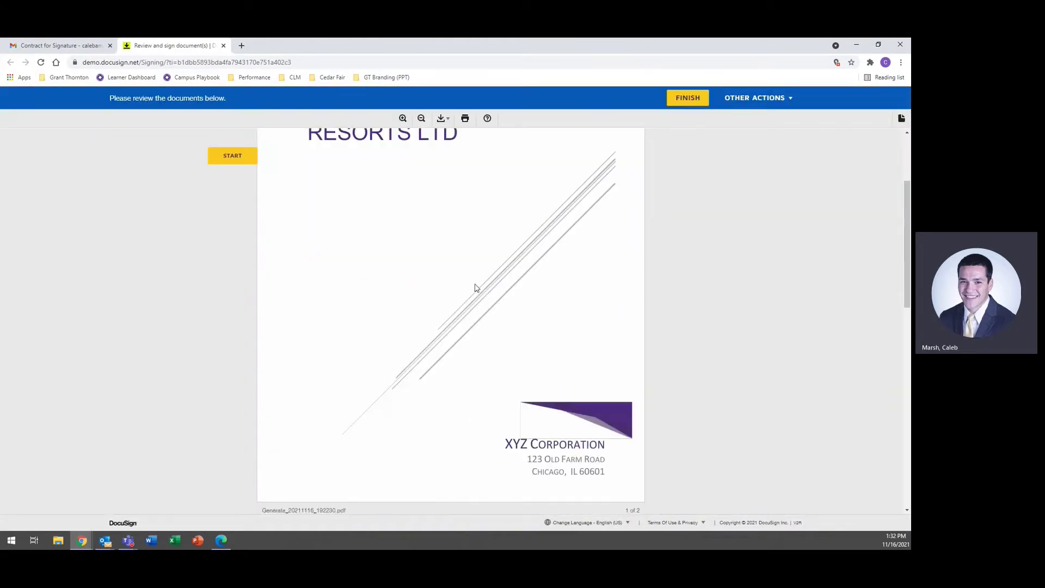
click(535, 237)
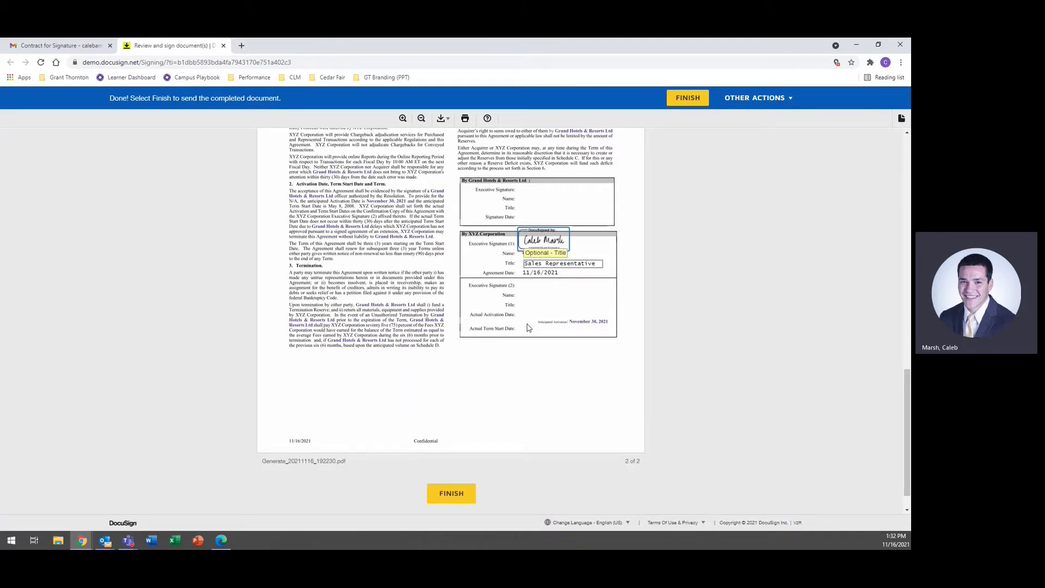
click(451, 495)
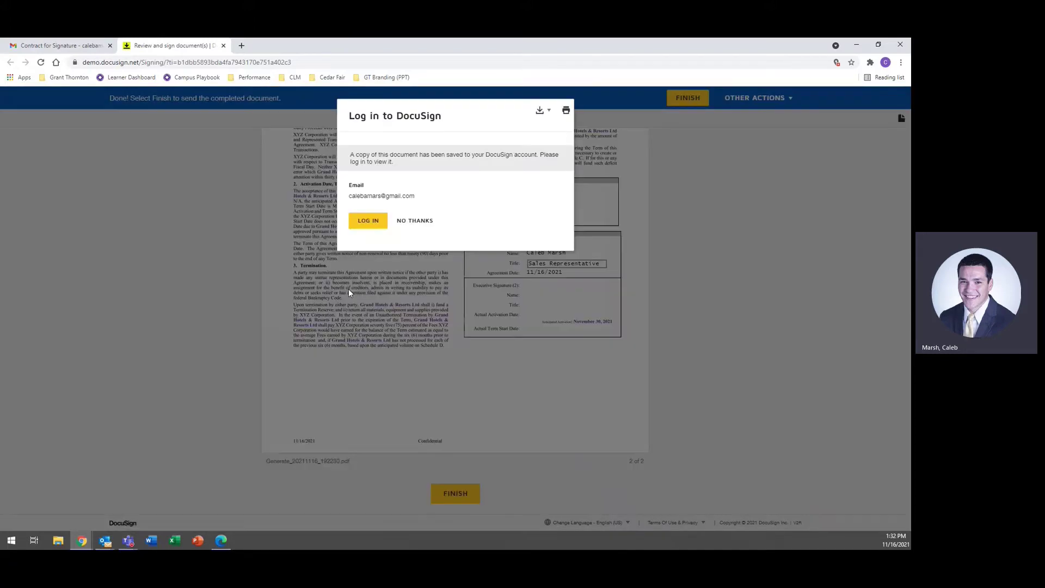
click(416, 222)
click(900, 45)
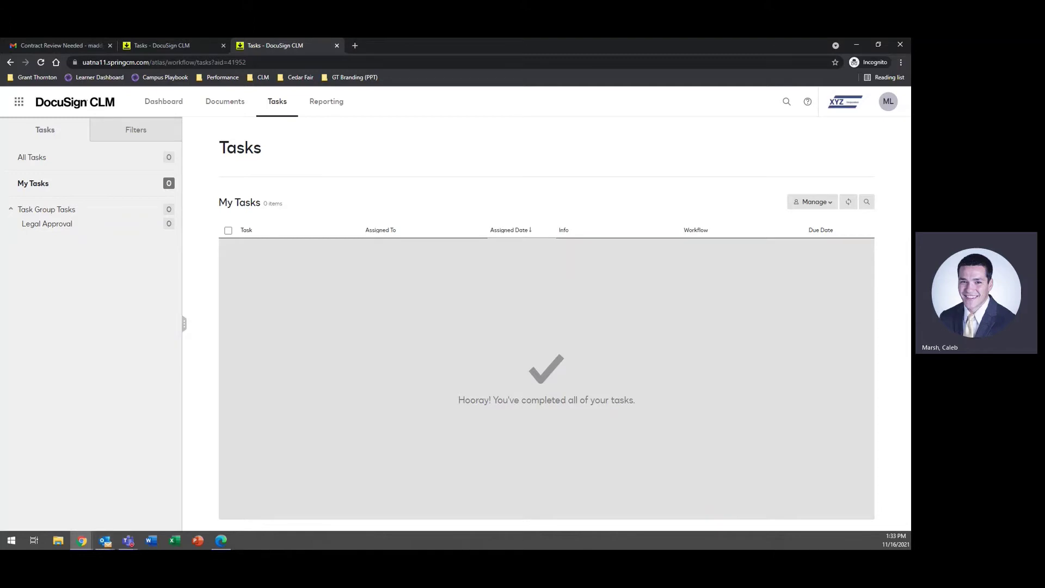
Step: In Outlook, open the second signer's Review Document link from the Contract for Signature email
click(104, 541)
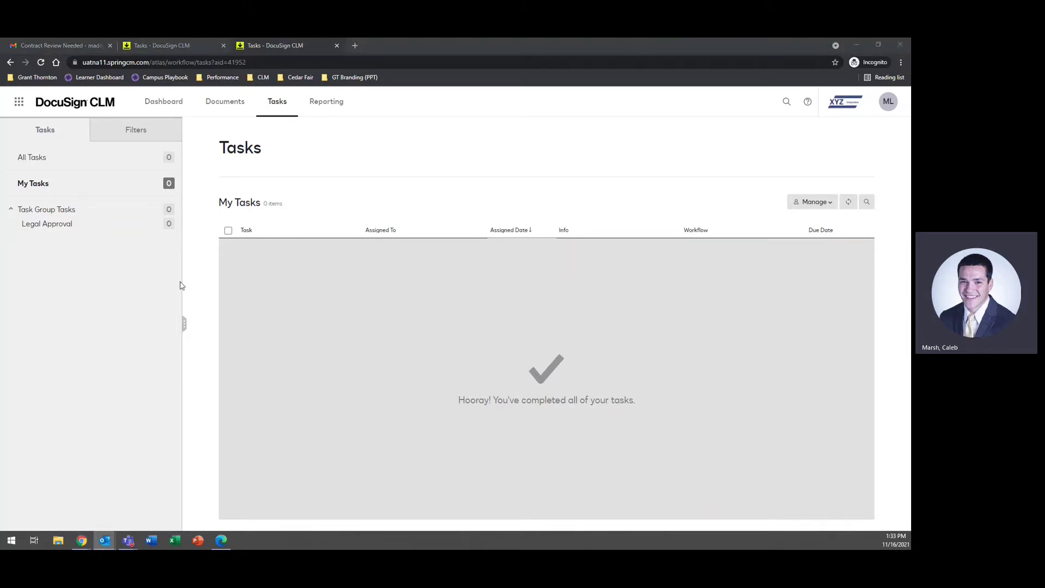
scroll(477, 387, down, 1)
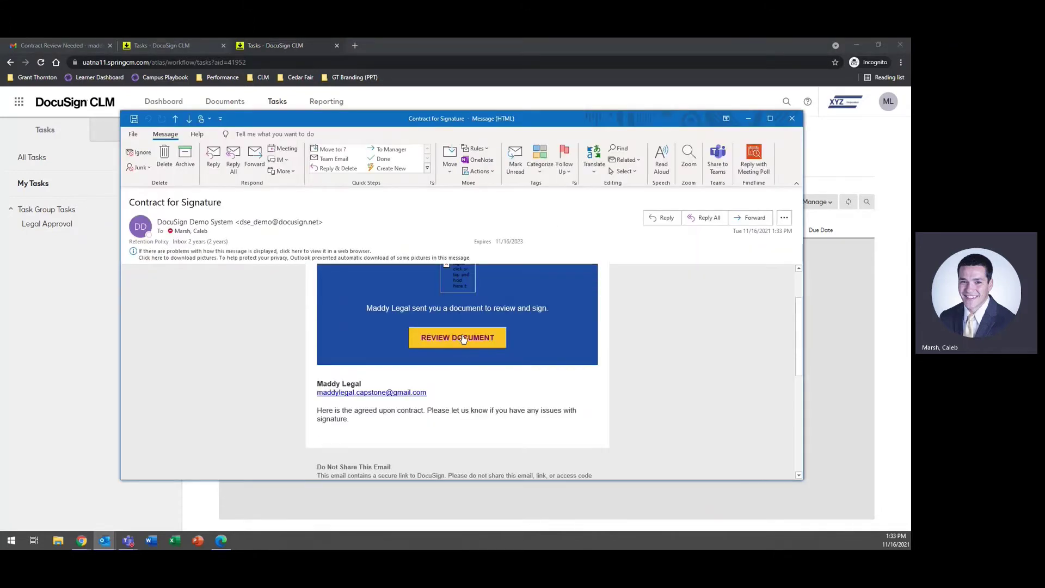
click(461, 337)
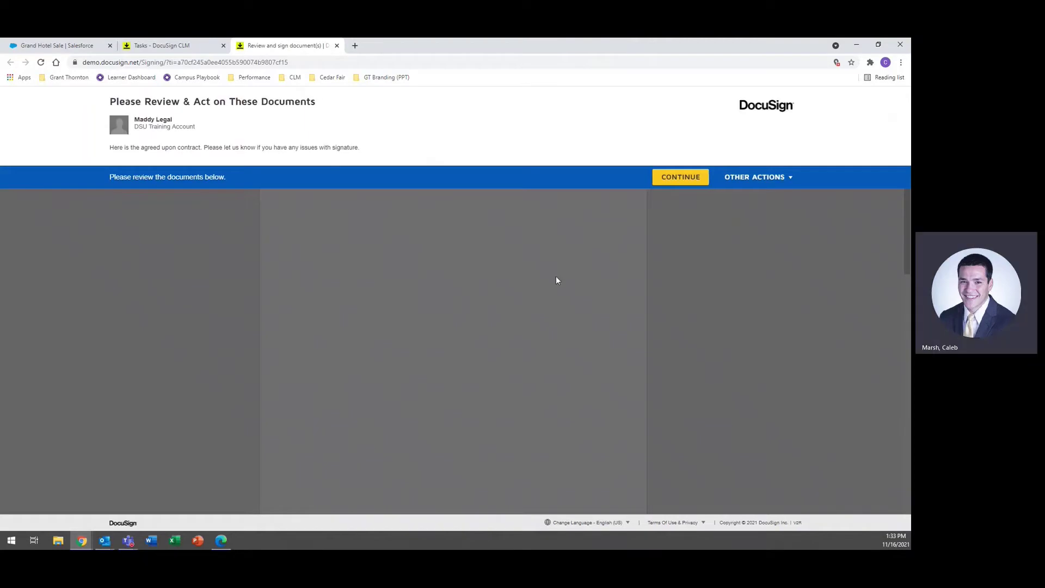
Step: Enter the signer's title, adopt the Grand Hotels & Resorts signature, finish, and decline the DocuSign login
click(680, 177)
scroll(618, 299, down, 10)
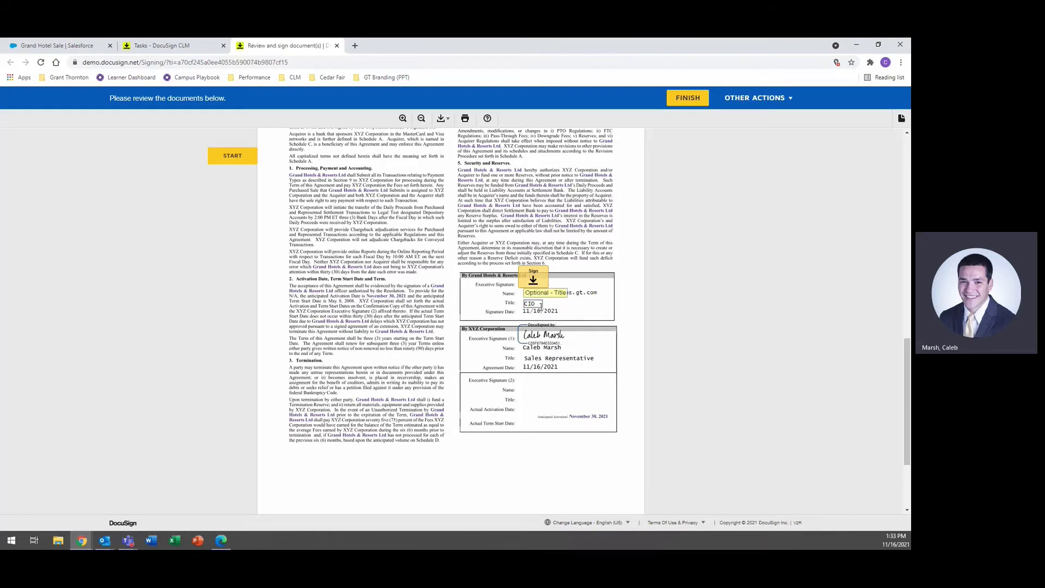
click(540, 304)
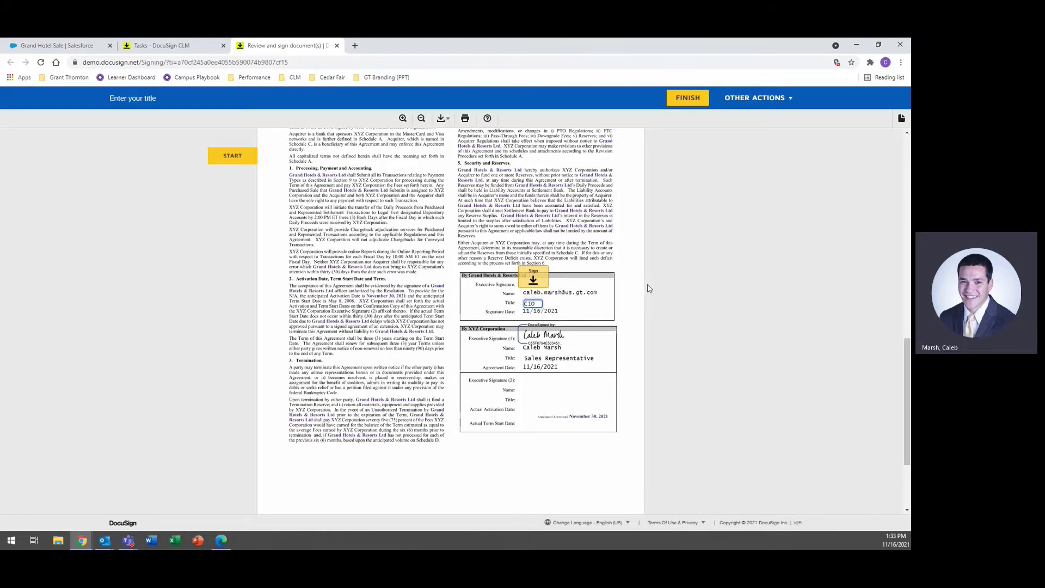
click(533, 279)
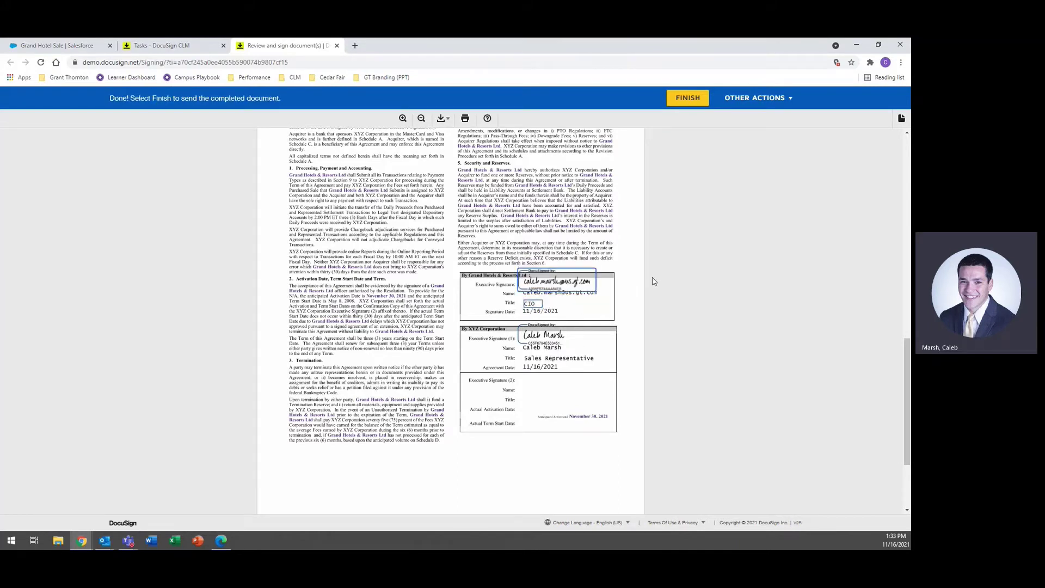
click(688, 98)
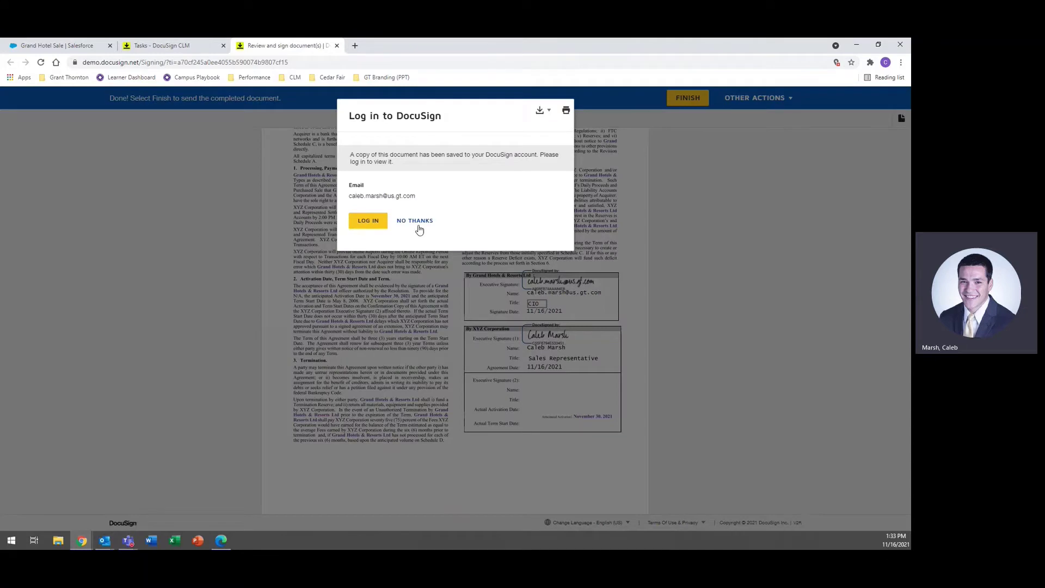
click(415, 221)
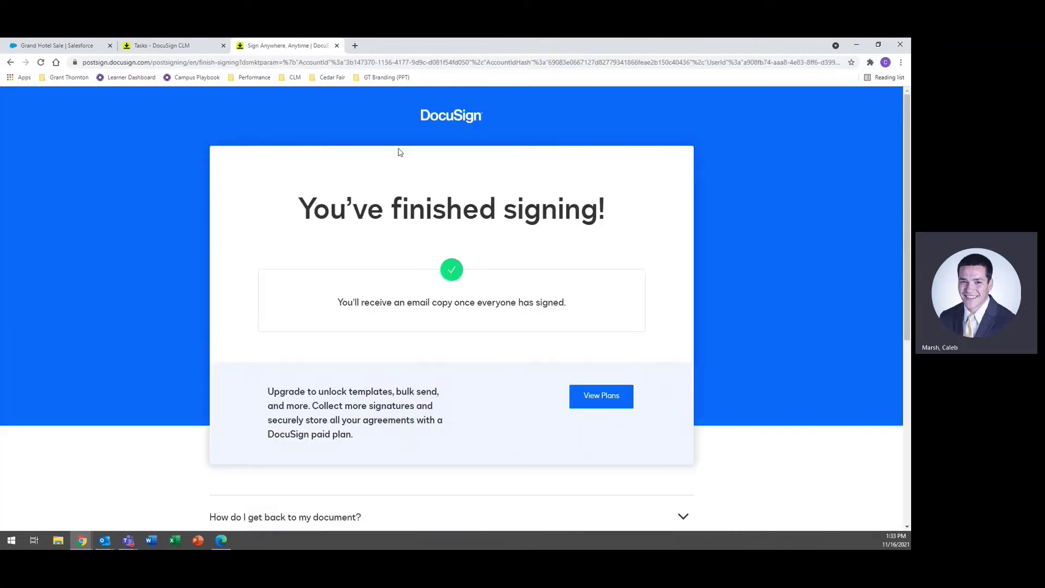
Step: Close the signing confirmation page and show the Completed: Contract for Signature email in Outlook
click(336, 46)
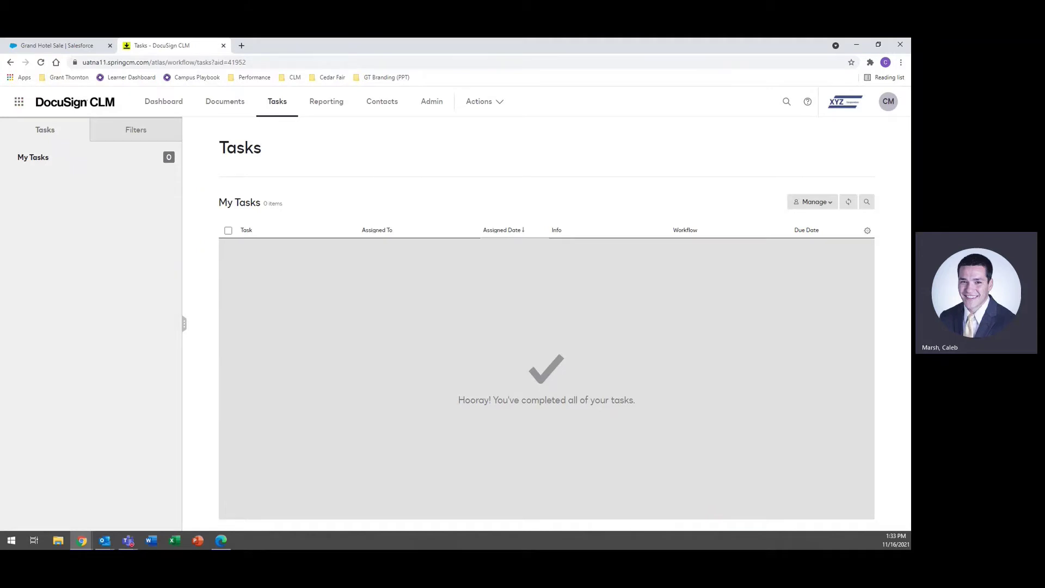
key(alt+Tab)
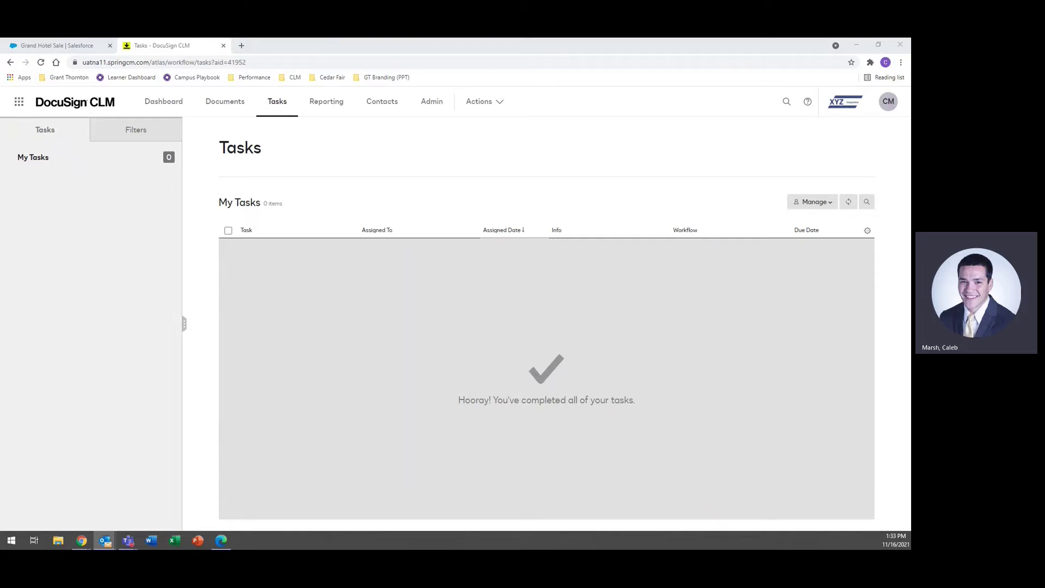
scroll(517, 394, down, 5)
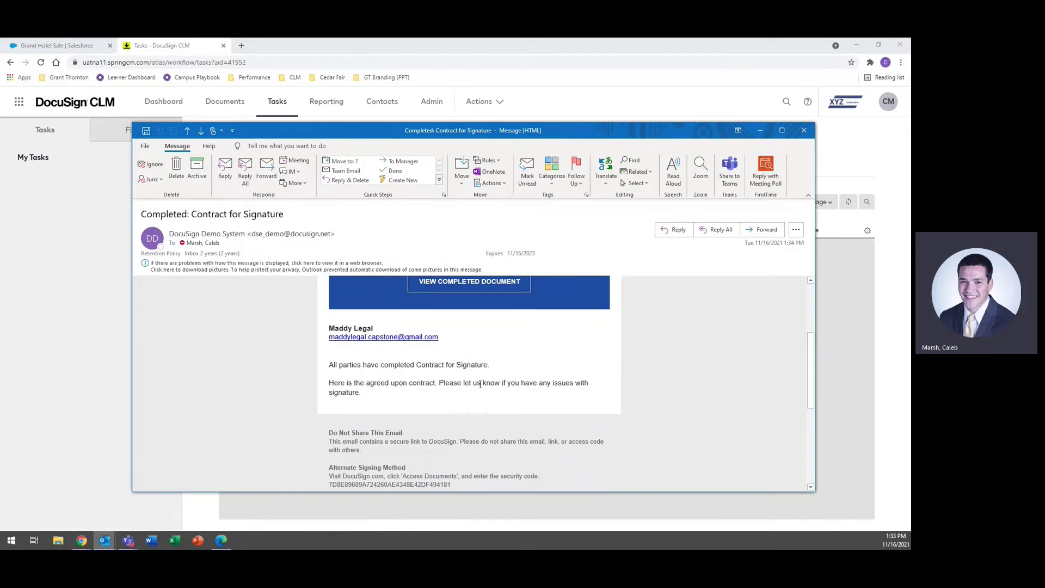
Step: View the completed contract from the email, check both signature blocks, then close it
scroll(466, 388, up, 3)
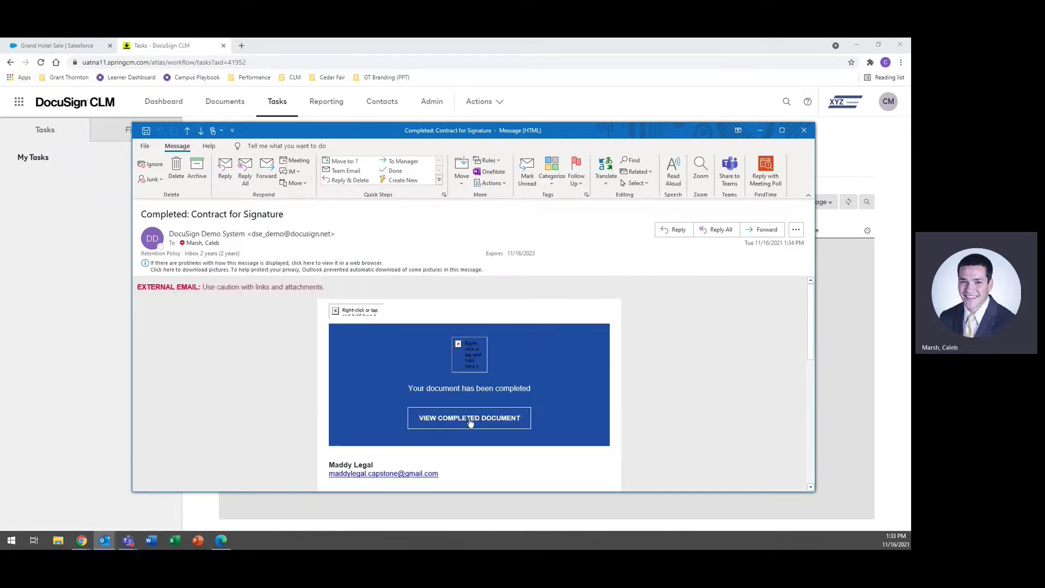
click(469, 419)
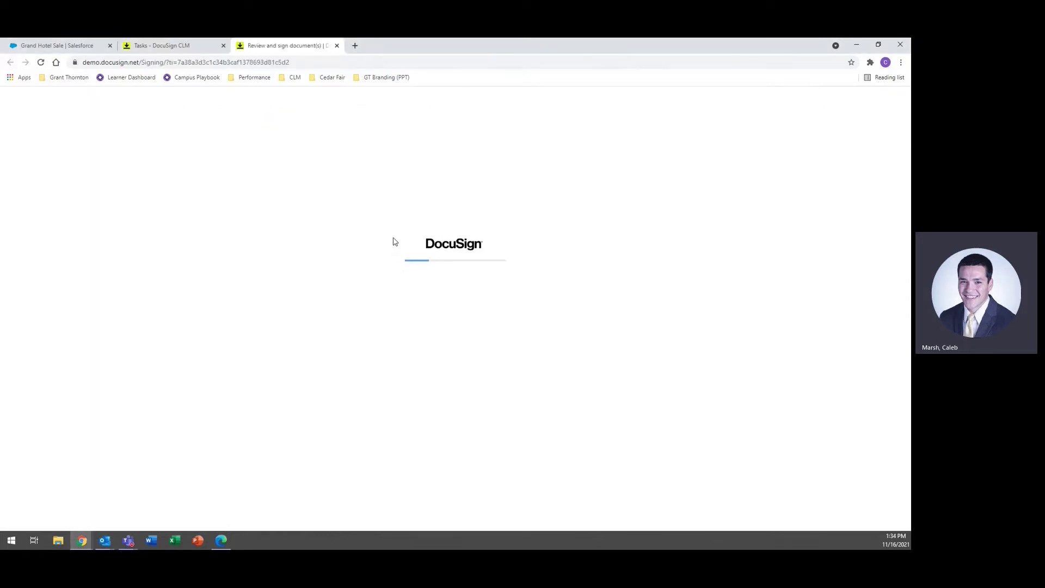
scroll(395, 233, down, 15)
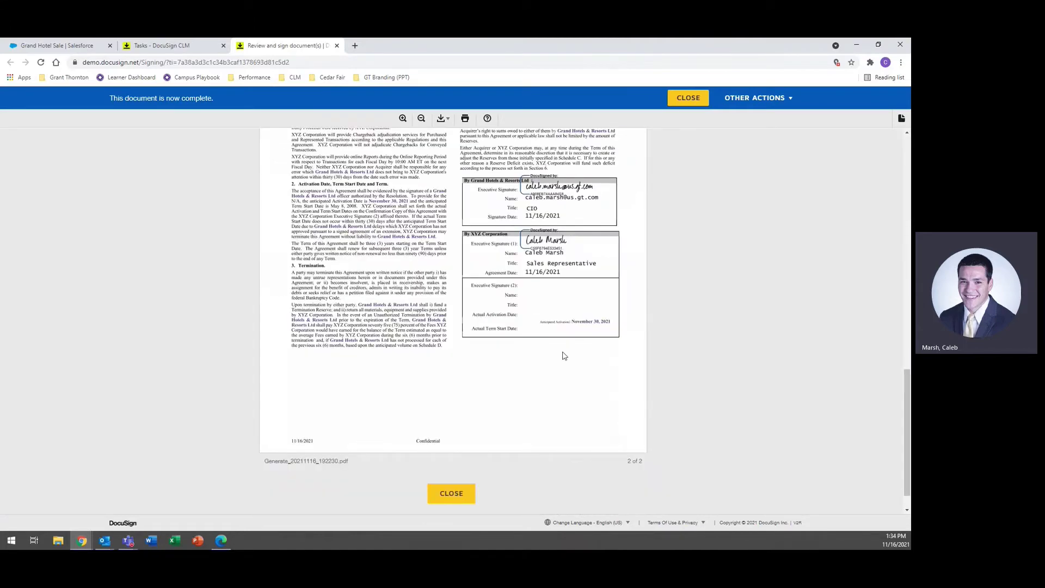
scroll(540, 356, up, 8)
scroll(537, 349, down, 8)
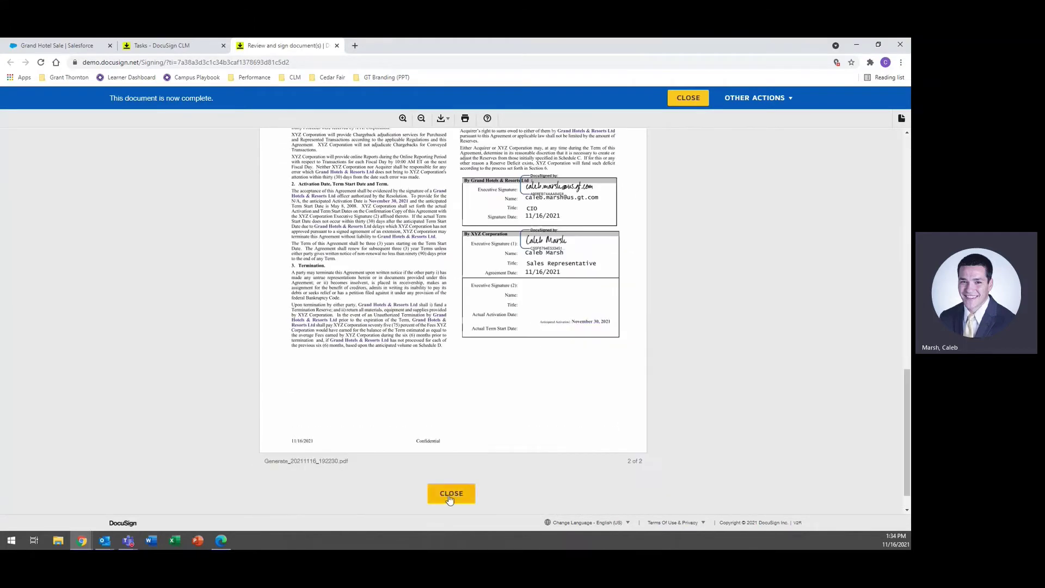
click(450, 496)
click(336, 46)
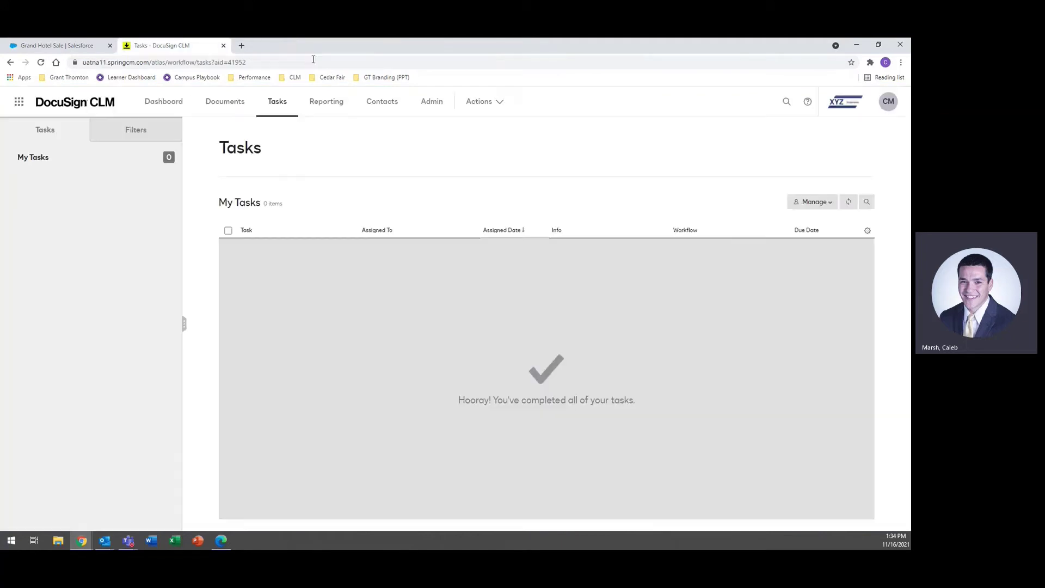
Step: Reload the Grand Hotel Sale opportunity and open the signed Generate_20211116_192230.pdf
click(57, 45)
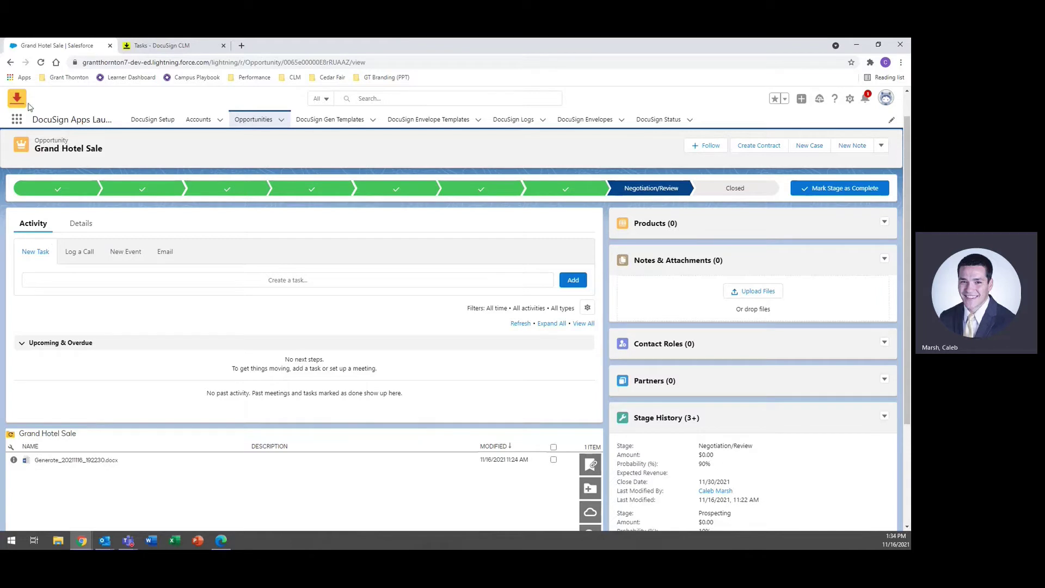
click(40, 62)
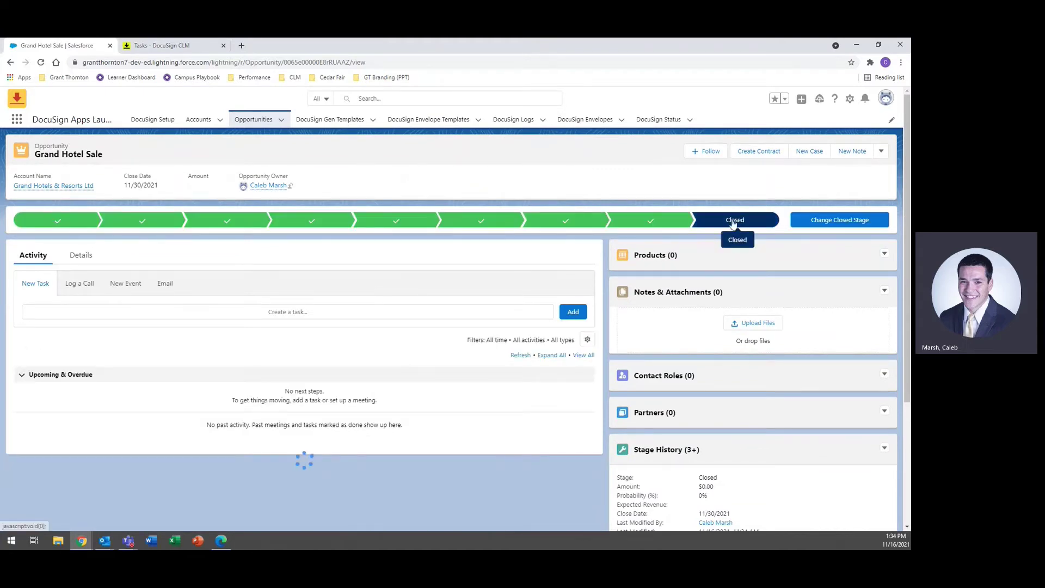
scroll(386, 321, down, 3)
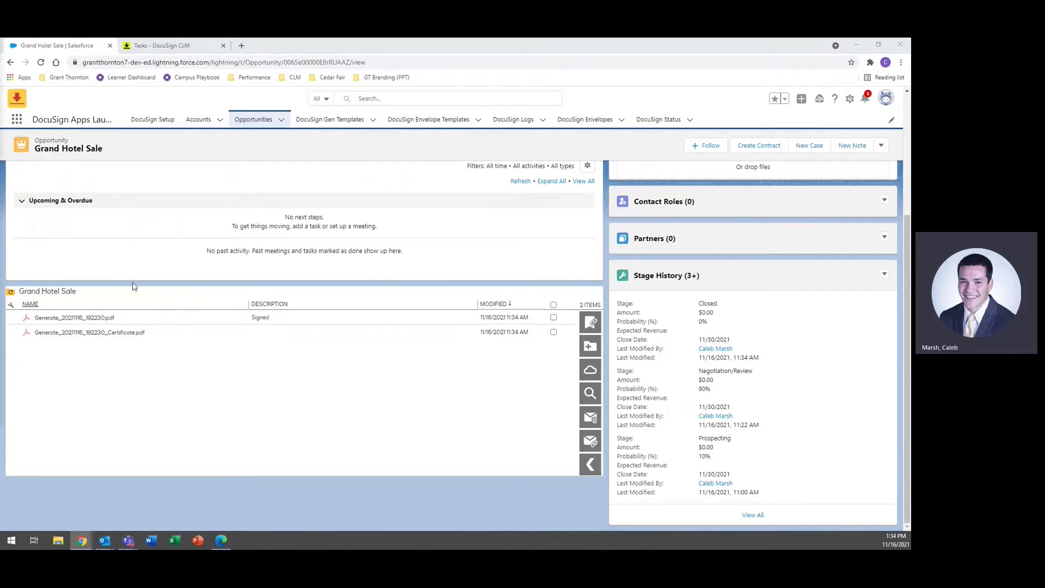
click(74, 317)
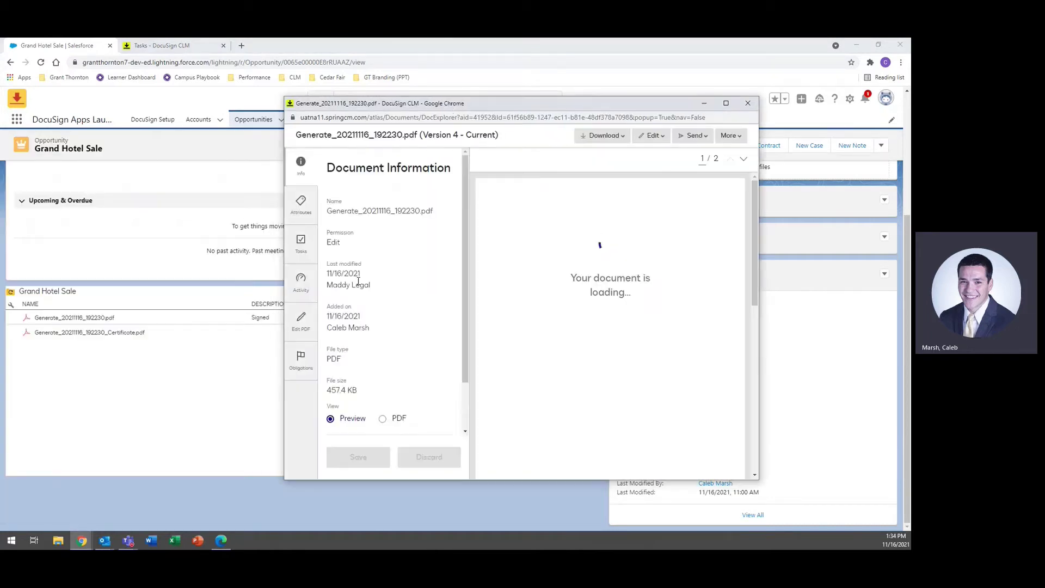
Step: Check the signed PDF's Activity, Tasks and Attributes, confirming Stage Stored in Repository, then close it
click(306, 285)
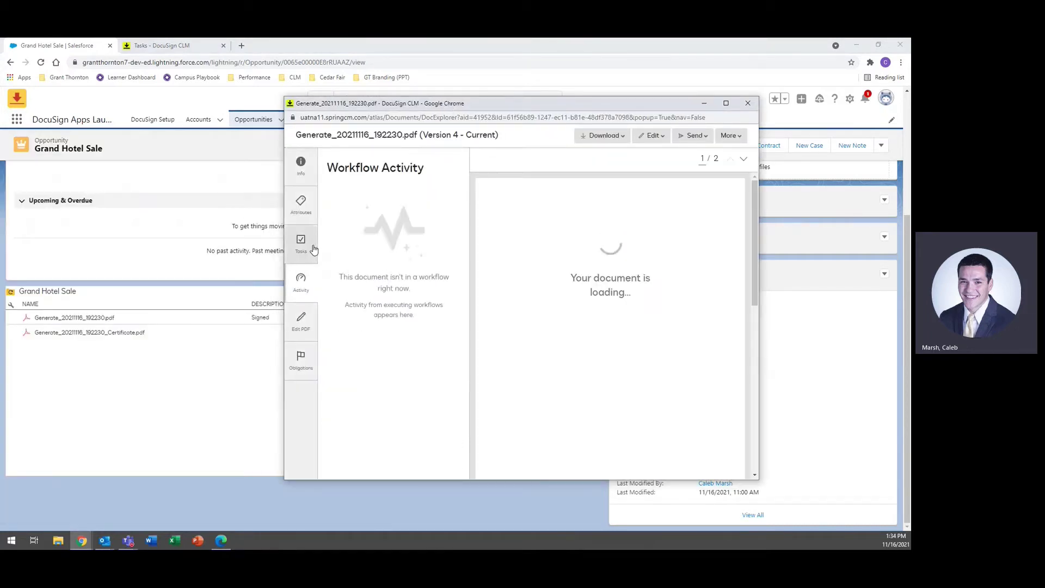
click(313, 249)
click(301, 204)
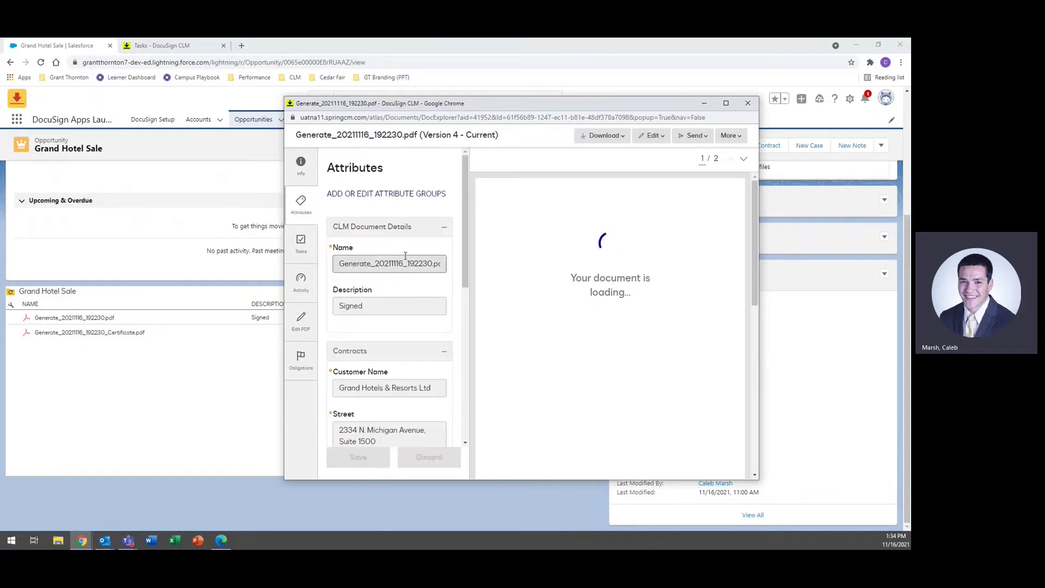
scroll(405, 256, down, 2)
scroll(405, 255, down, 3)
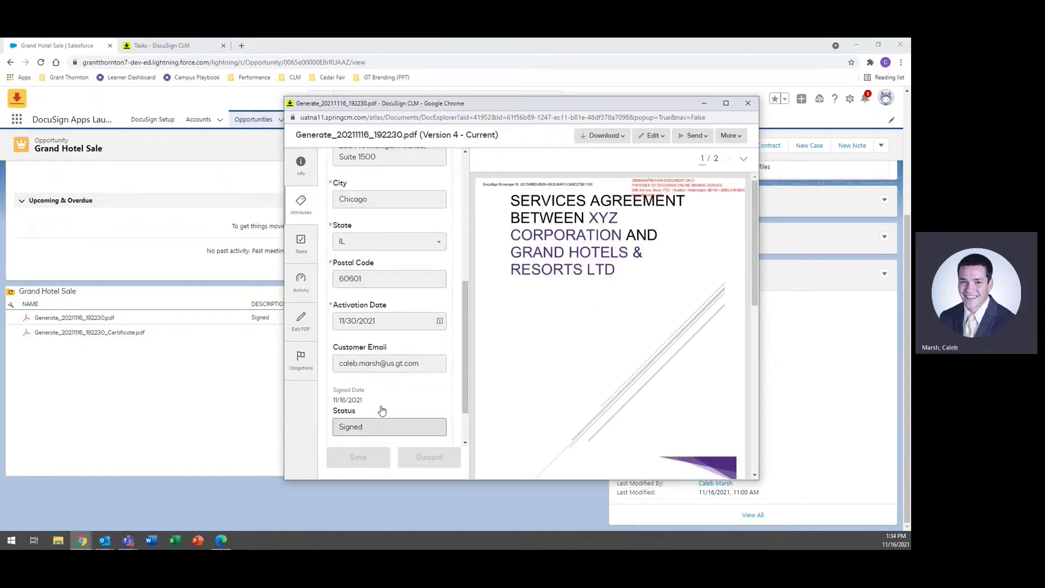
scroll(384, 417, down, 1)
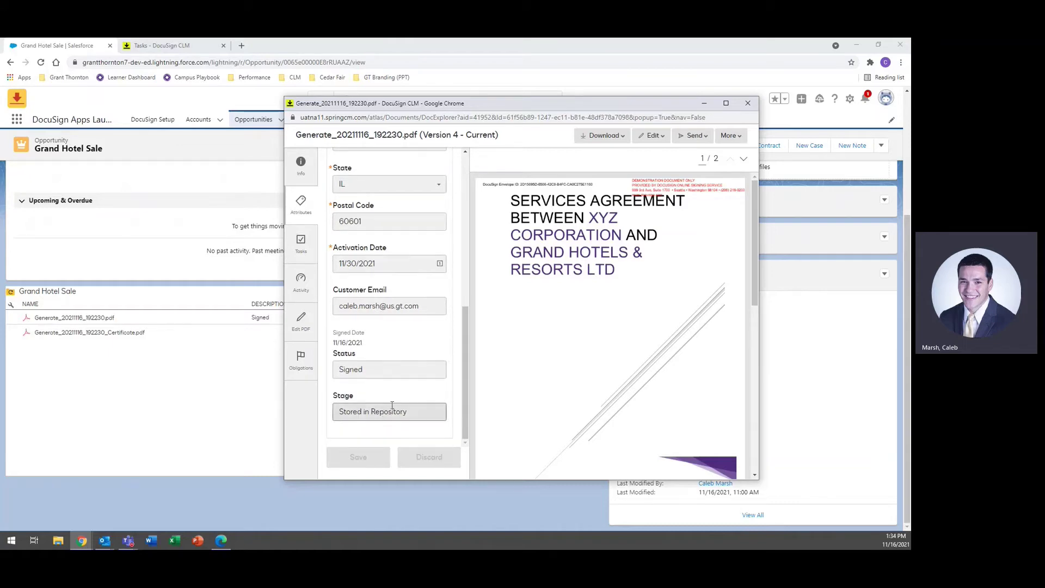
scroll(539, 348, down, 6)
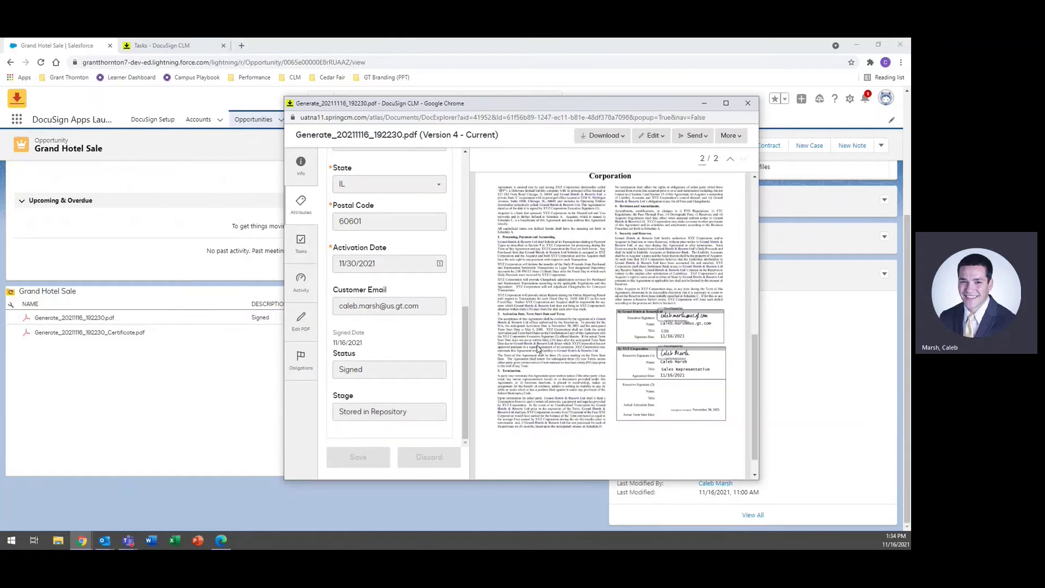
click(748, 104)
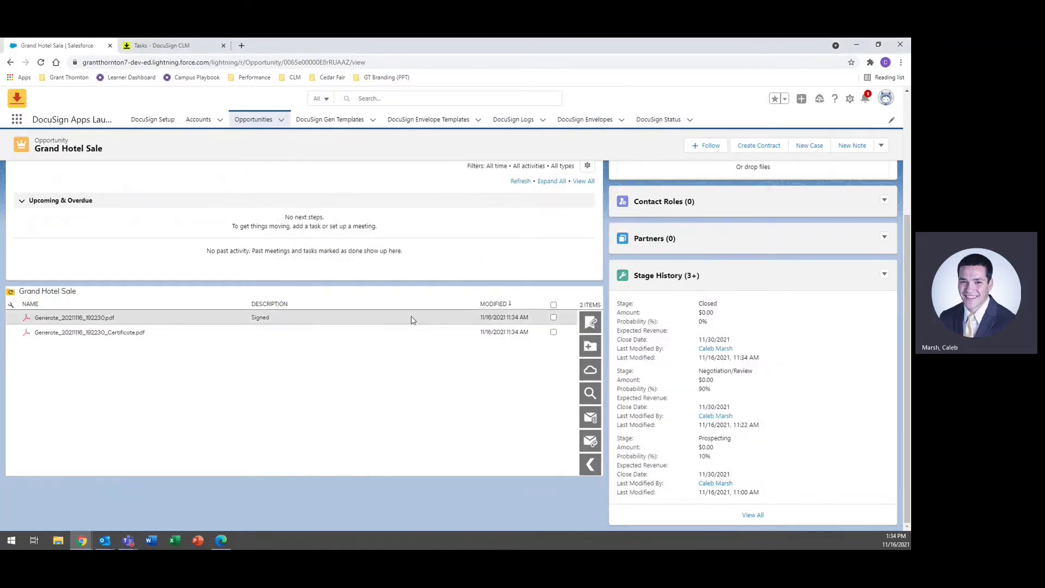
Step: Use Create Contract on the High Tech Sale opportunity to open DocuSign Document Generation
scroll(412, 320, up, 3)
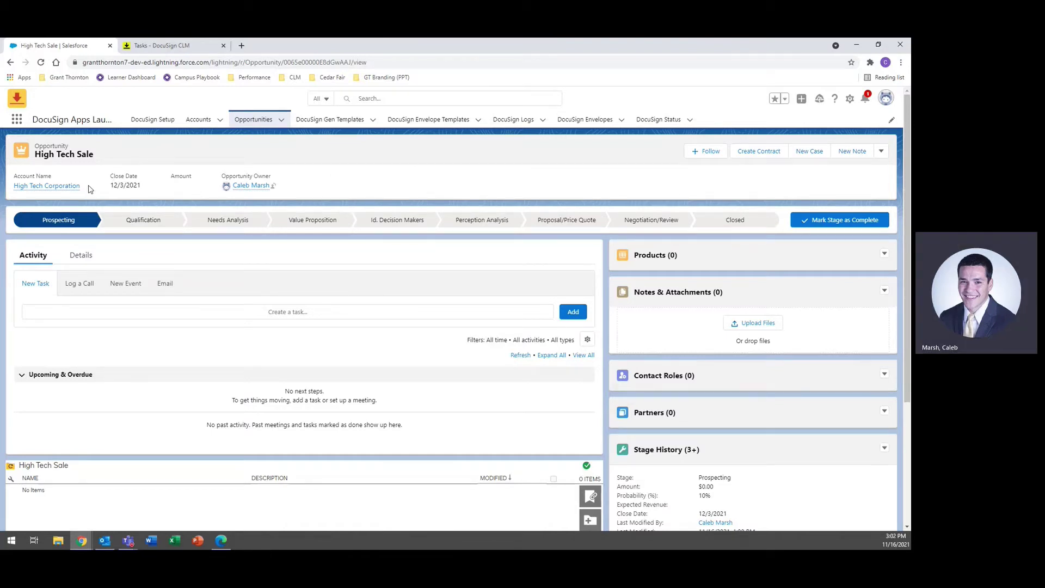
scroll(76, 327, down, 3)
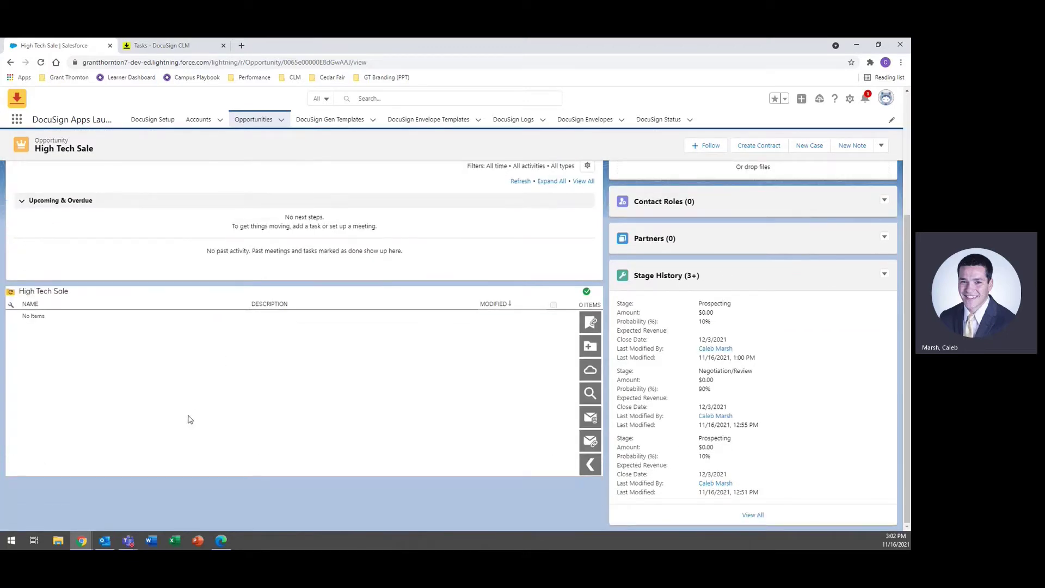
scroll(185, 418, up, 3)
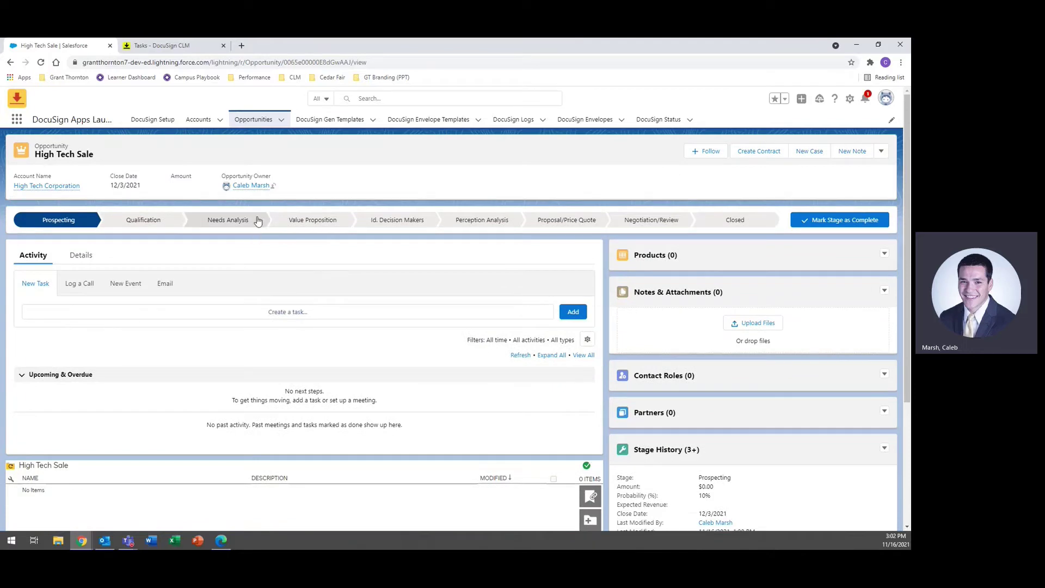
click(754, 158)
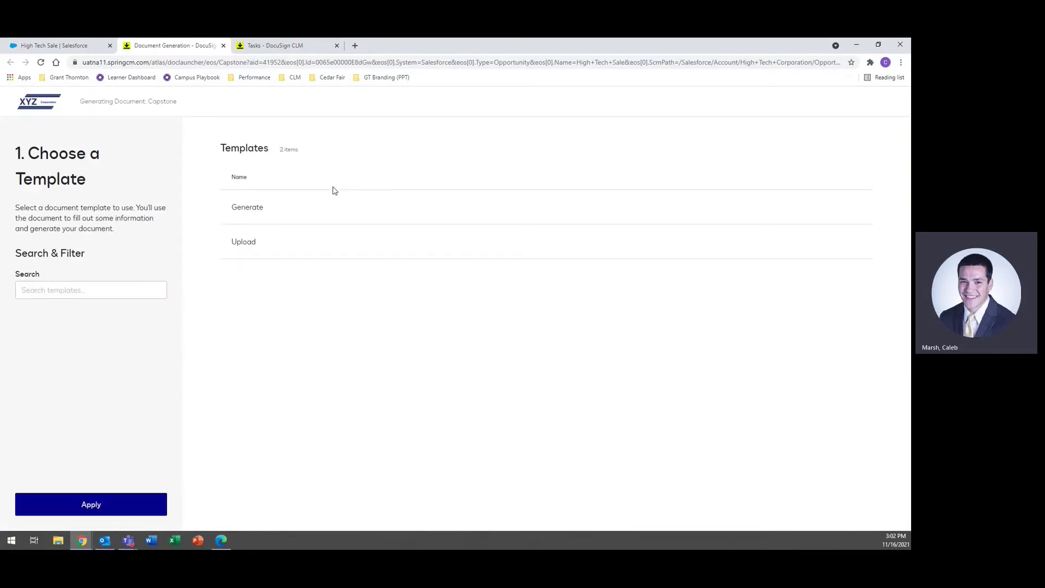
Step: Choose the Upload option and attach High Tech and XYZ Contract.docx
click(273, 250)
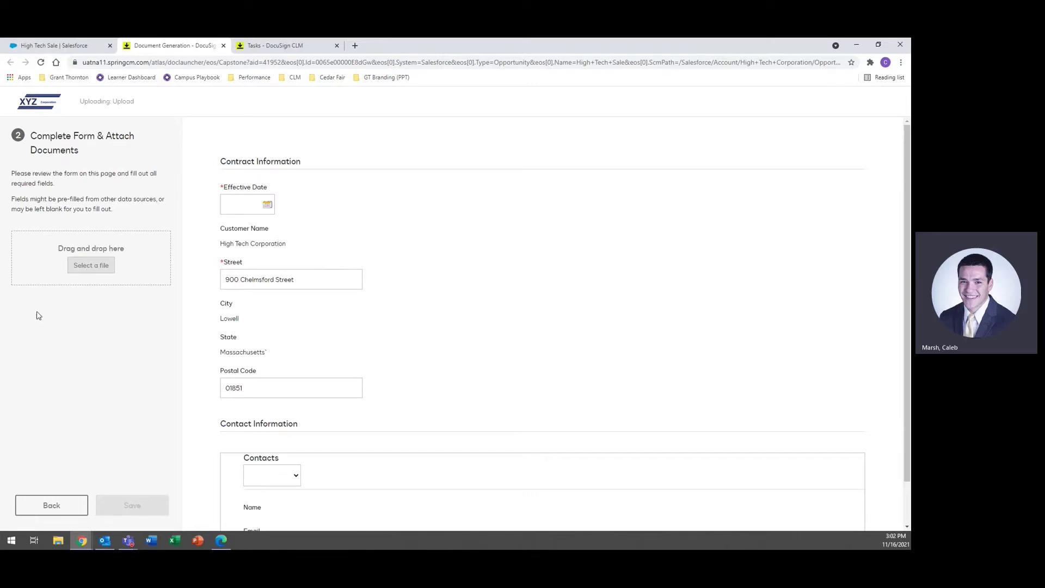
click(106, 266)
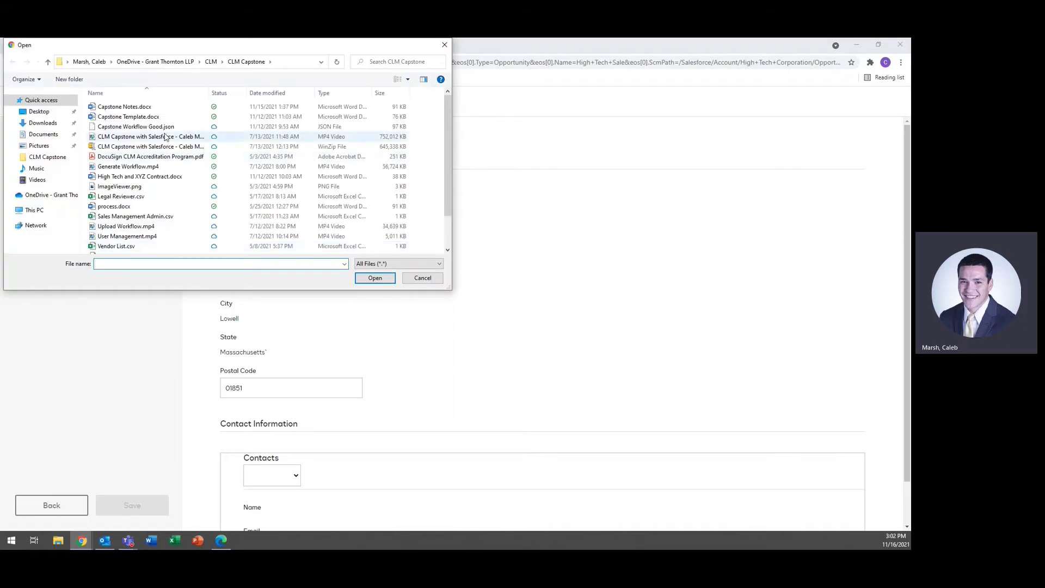
click(158, 178)
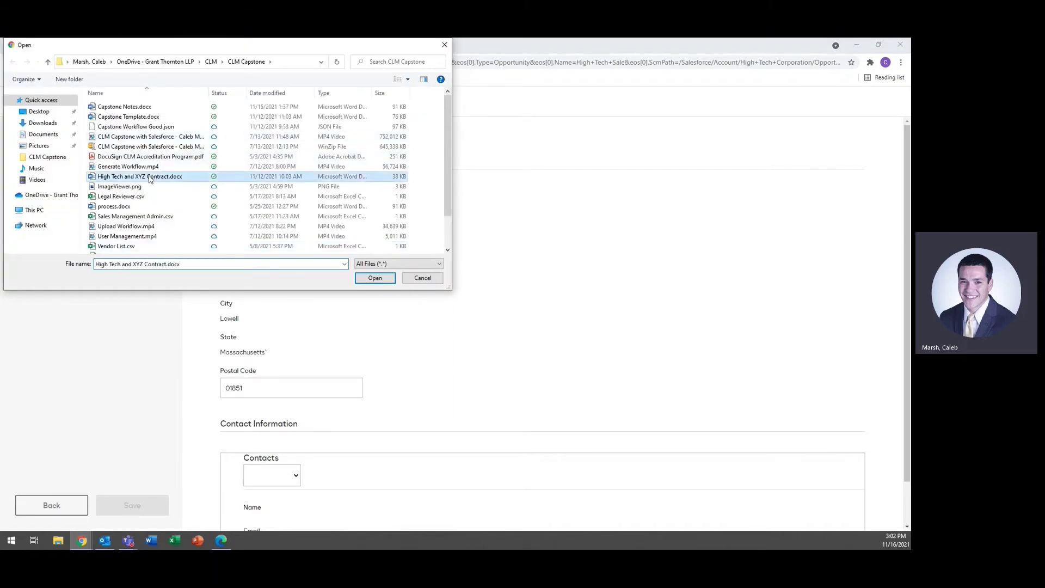
click(375, 280)
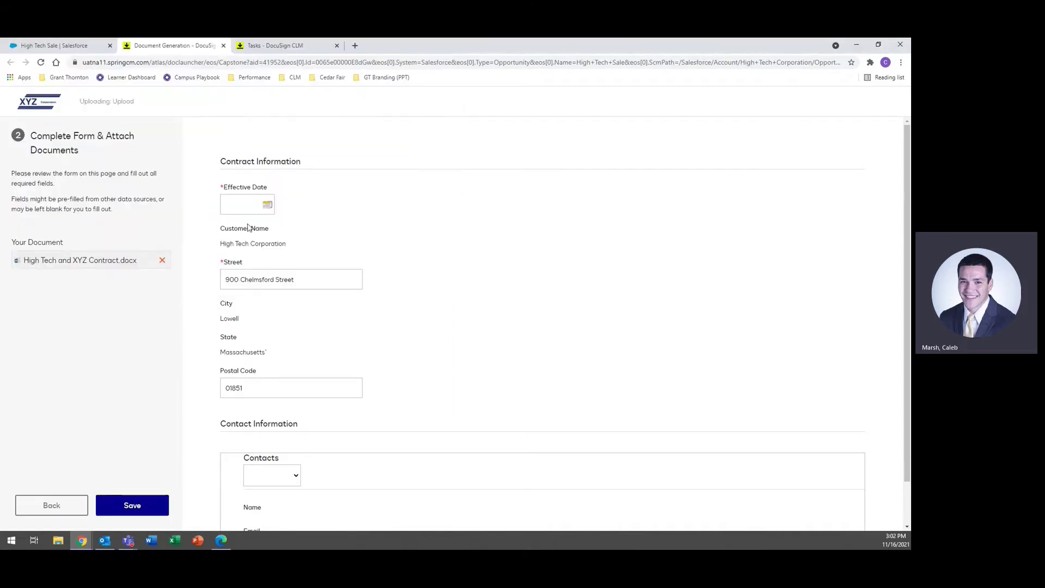
Step: Set the Effective Date to 11/30/2021, select the customer contact, and save the upload
click(267, 205)
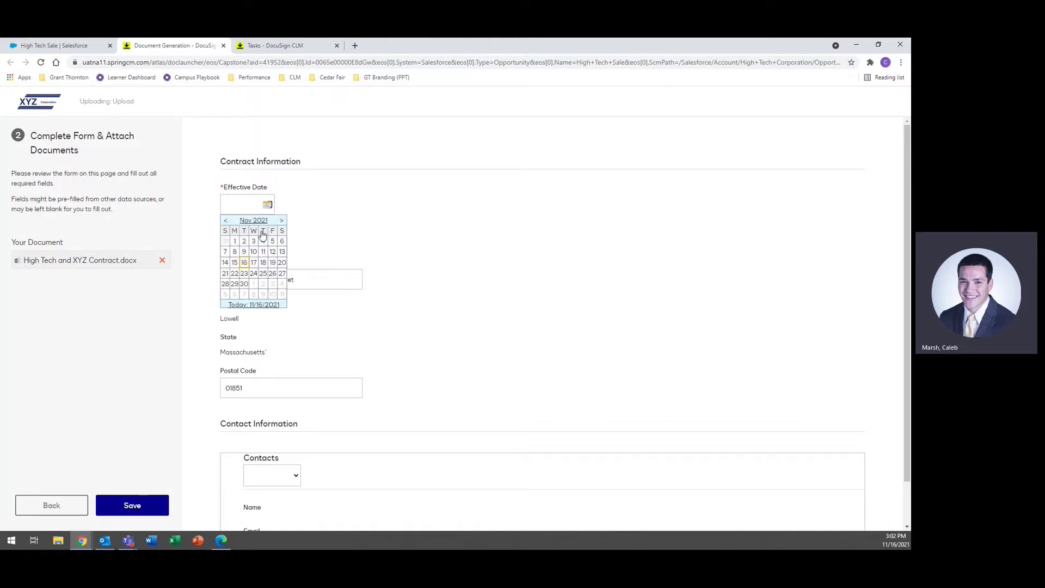
click(246, 284)
scroll(408, 276, down, 1)
click(283, 435)
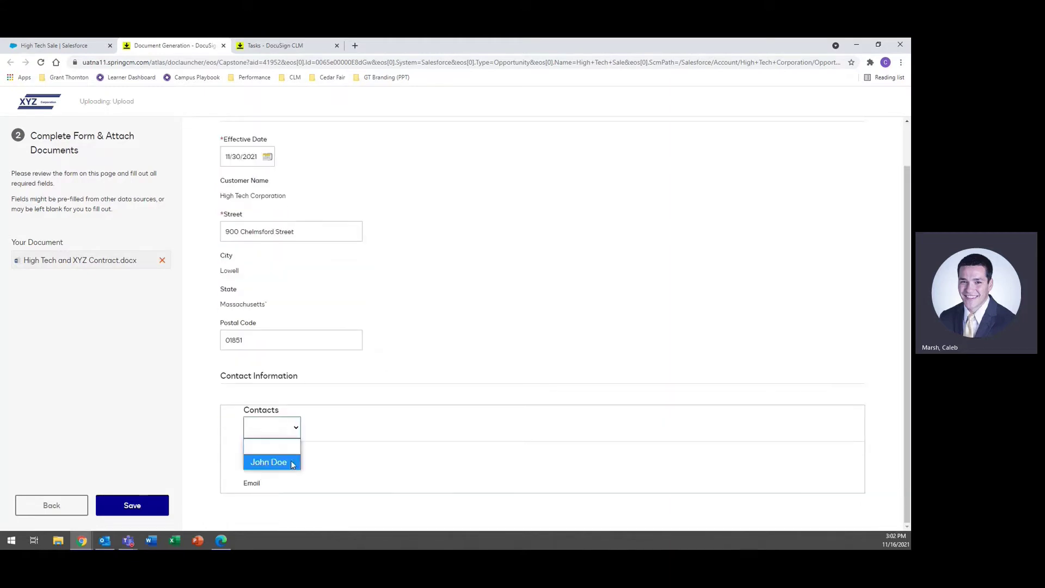
click(272, 462)
scroll(452, 304, up, 1)
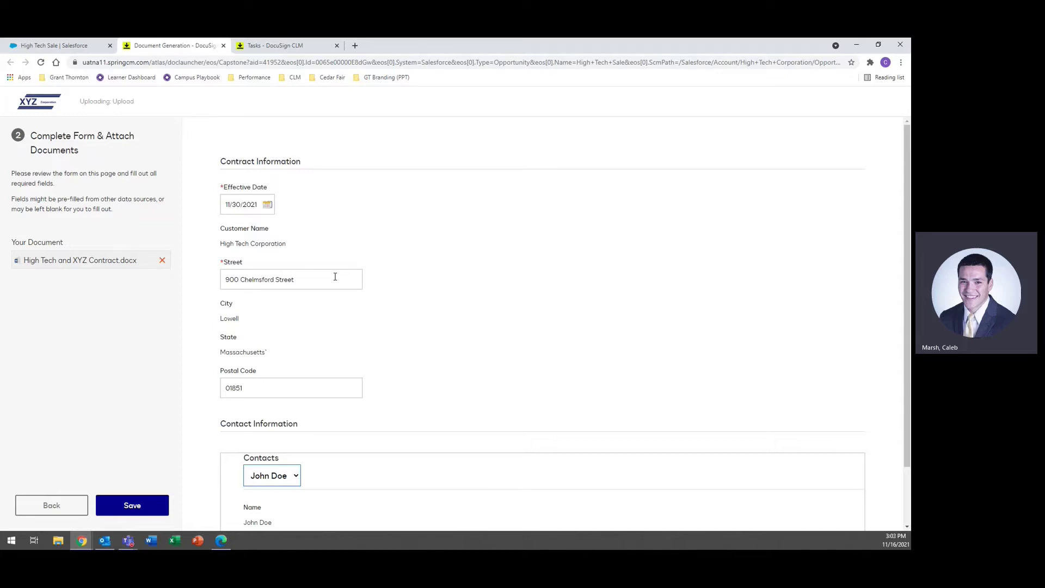
drag(263, 312, 233, 317)
click(260, 315)
scroll(376, 271, down, 2)
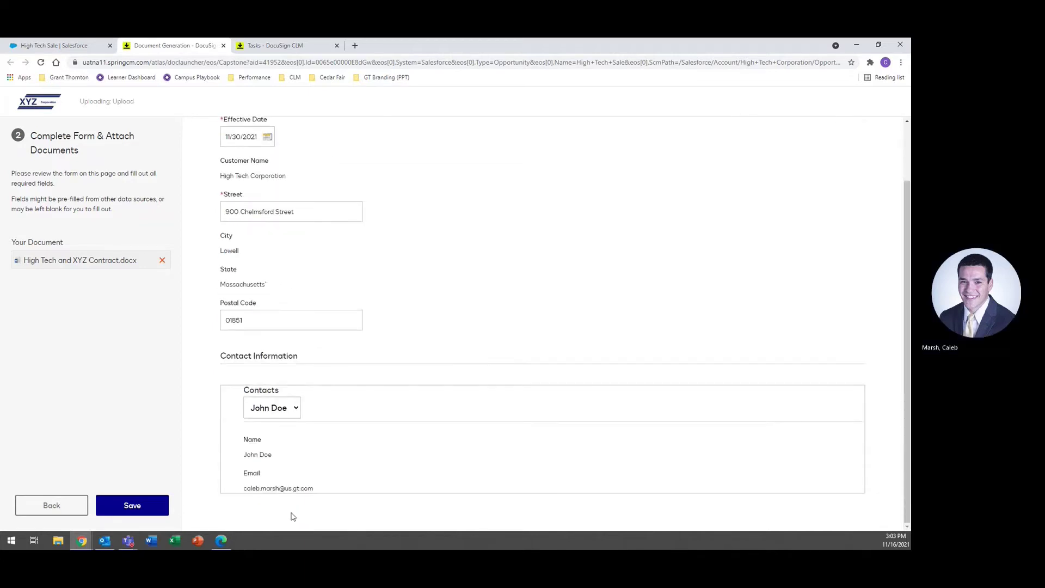
click(136, 505)
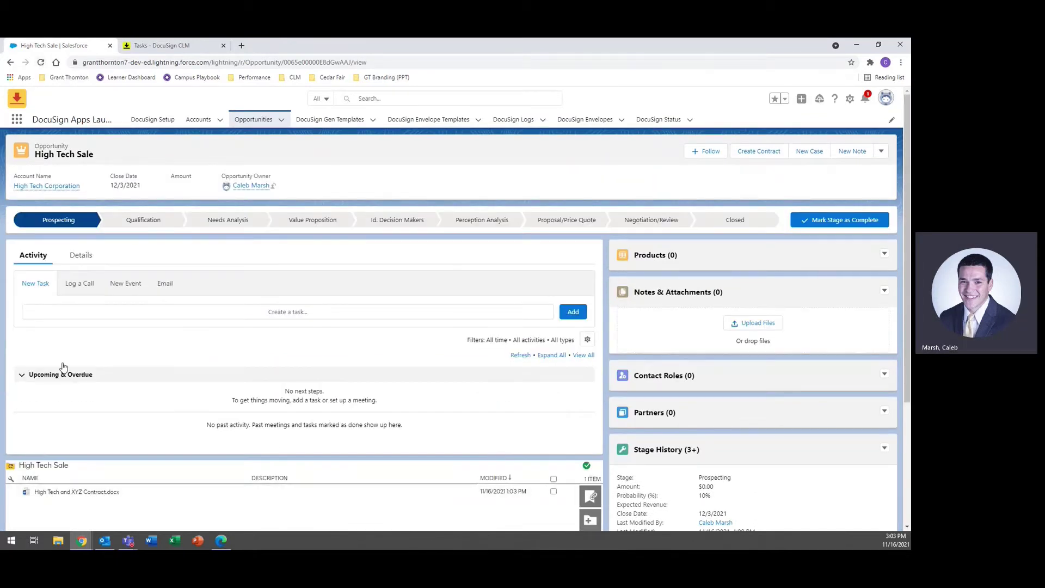
Step: Reload the High Tech Sale opportunity and scroll down to the DocuSign file panel
click(40, 62)
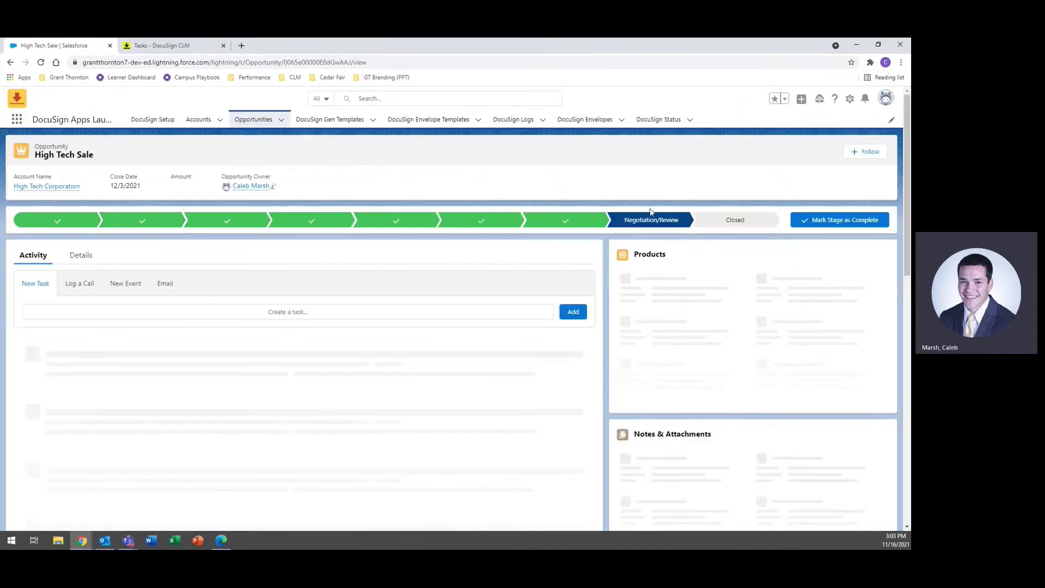
scroll(495, 289, down, 3)
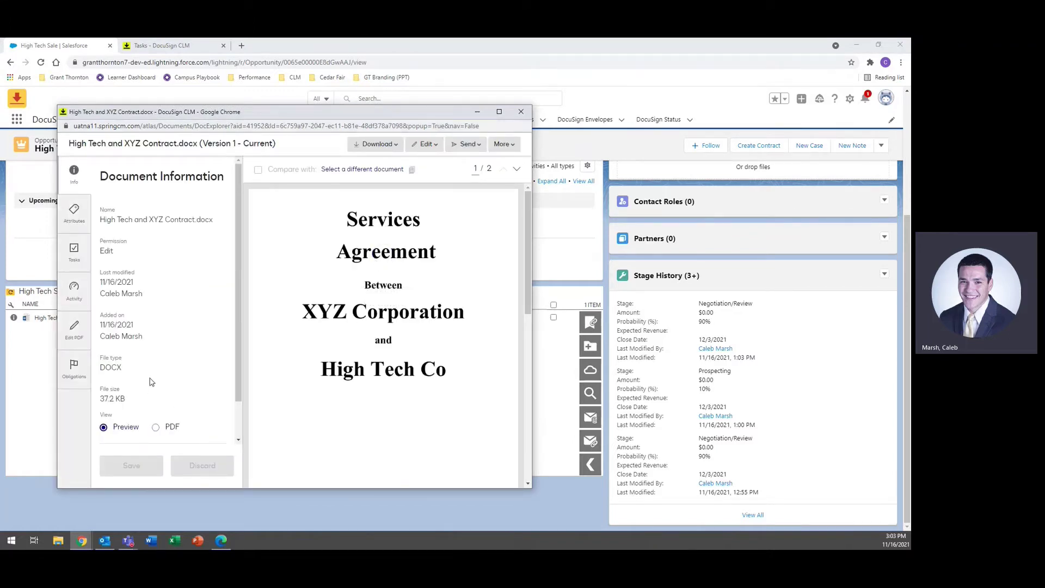
Step: Review the contract's attributes (Under Review, Awaiting Sales Manager Approval), then close the CLM viewer
click(78, 219)
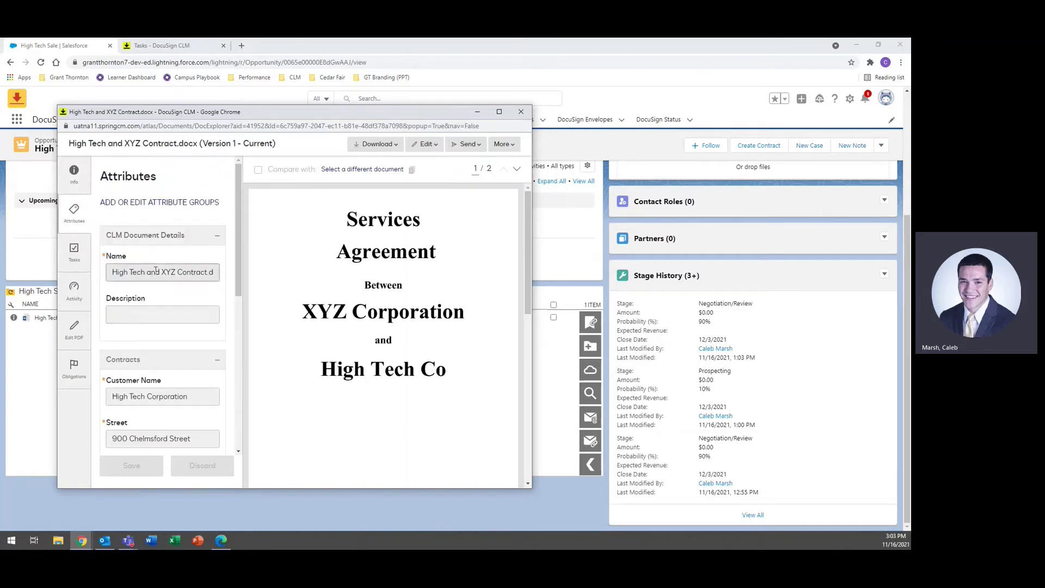
scroll(151, 300, down, 6)
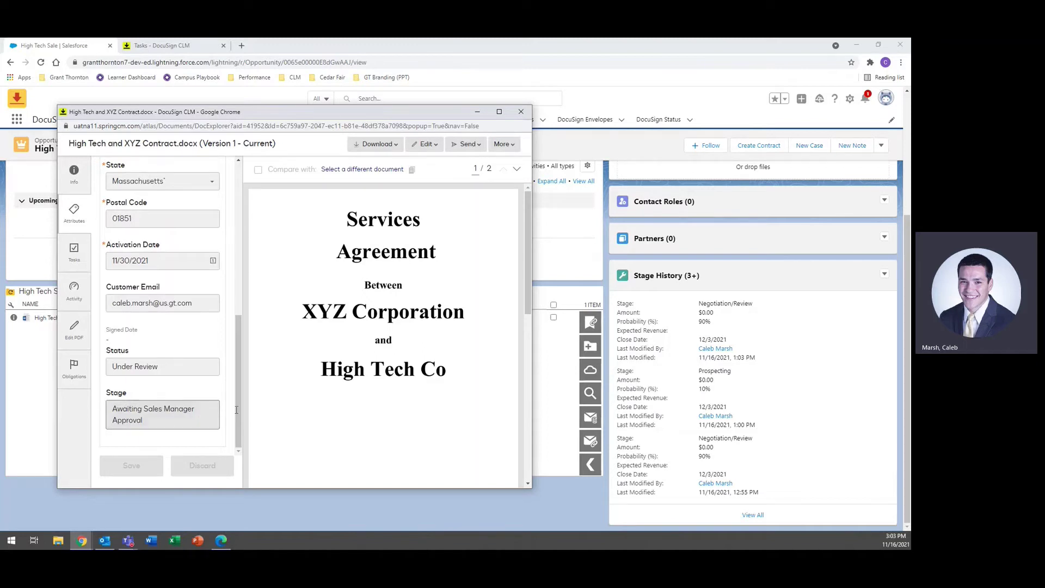
click(521, 108)
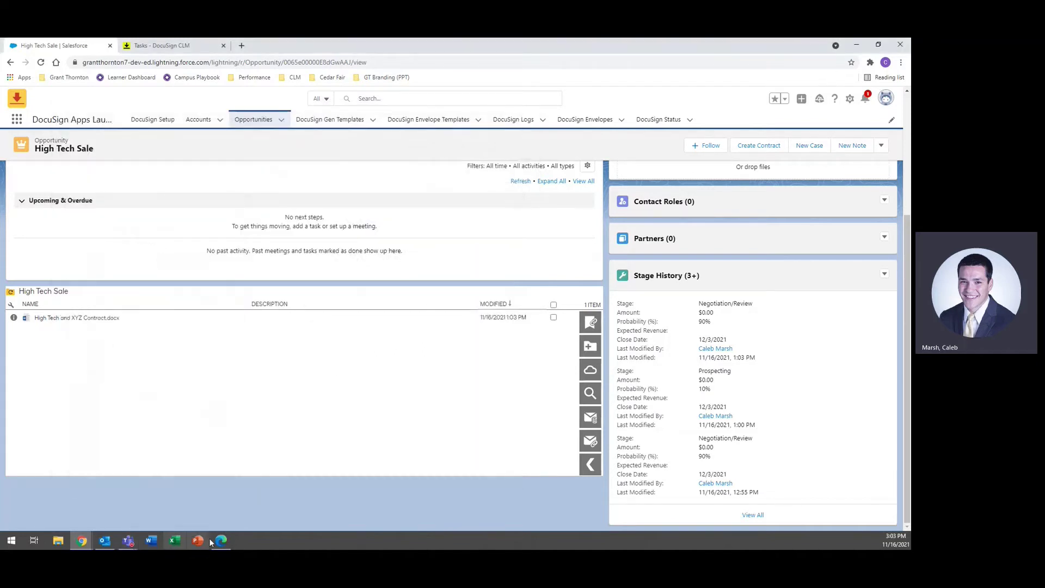
click(220, 541)
Step: Open the 'Third Party Contract Approval' email in the Gmail inbox
click(76, 45)
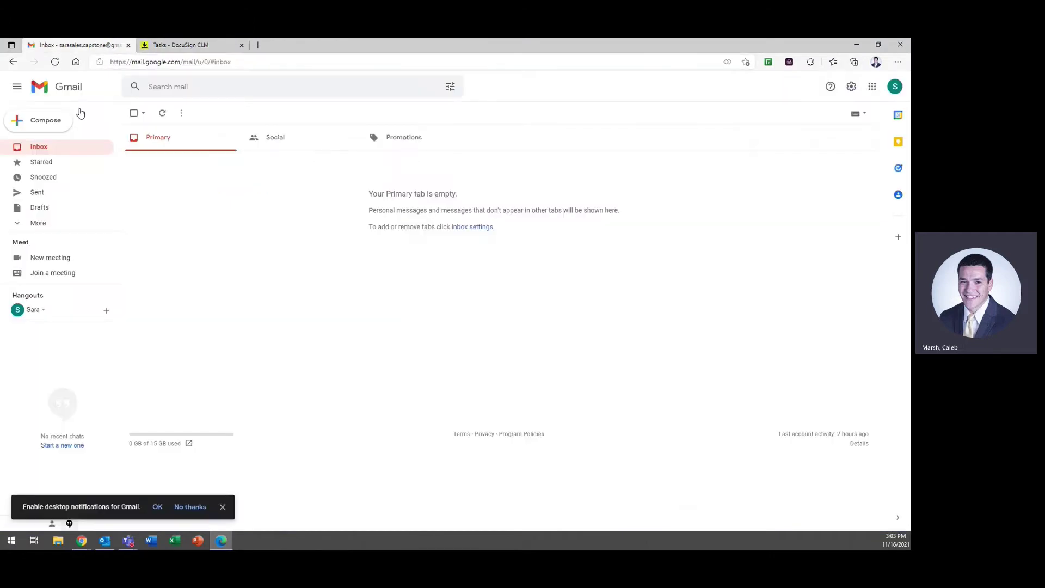
click(175, 161)
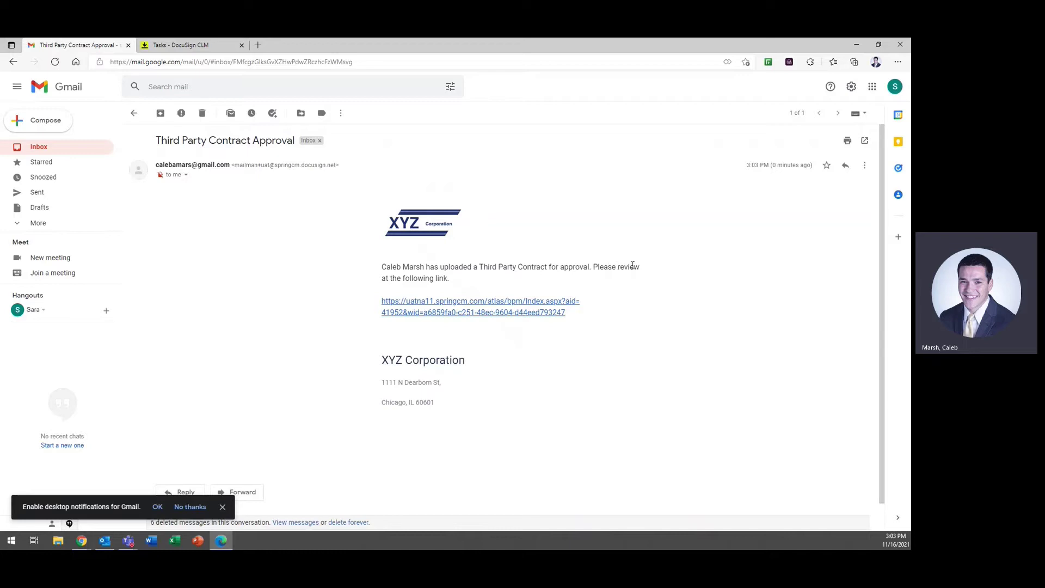
Step: Follow the email's review link and open the approval choices on the contract's task
click(421, 308)
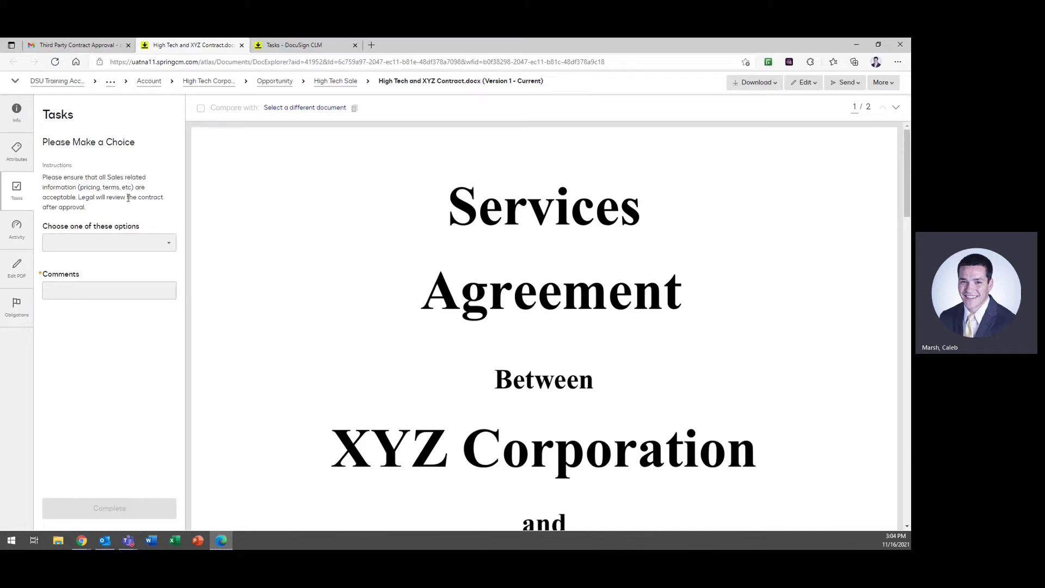
click(152, 242)
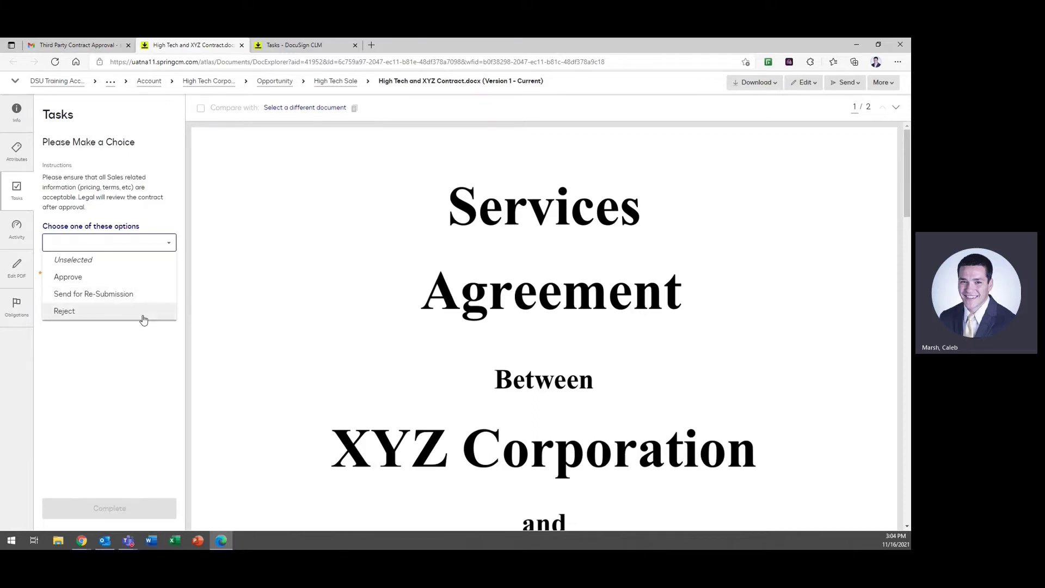
Step: Choose Approve, add the comment 'Approved.', and complete the contract's approval task
click(129, 282)
scroll(324, 273, down, 10)
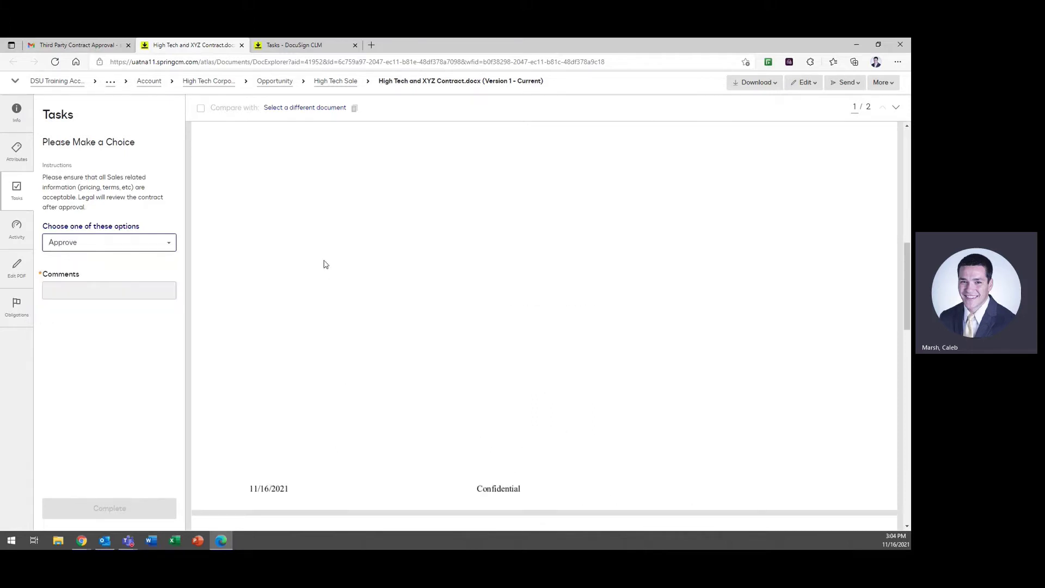
scroll(324, 264, down, 10)
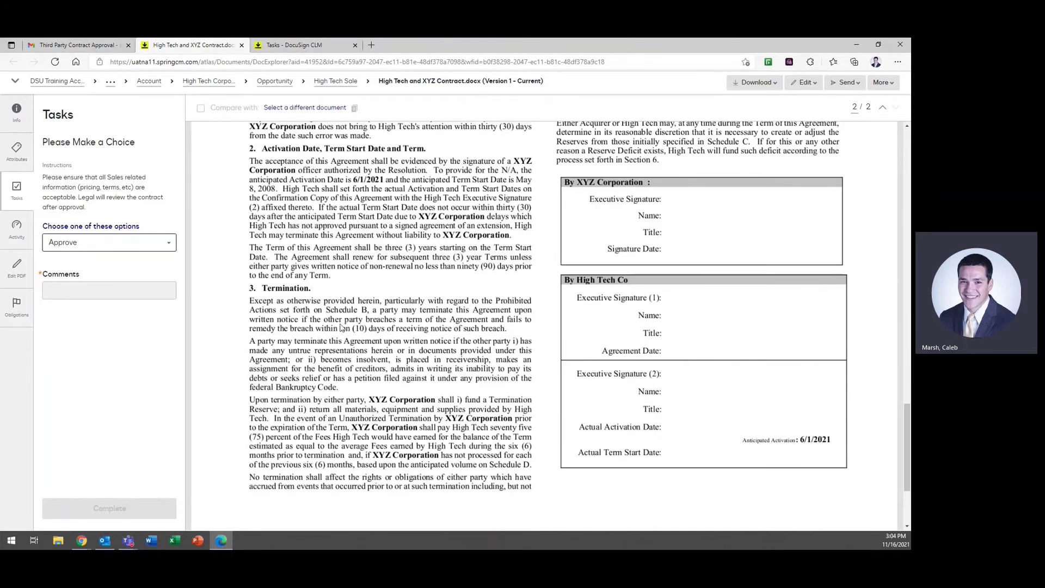
click(109, 293)
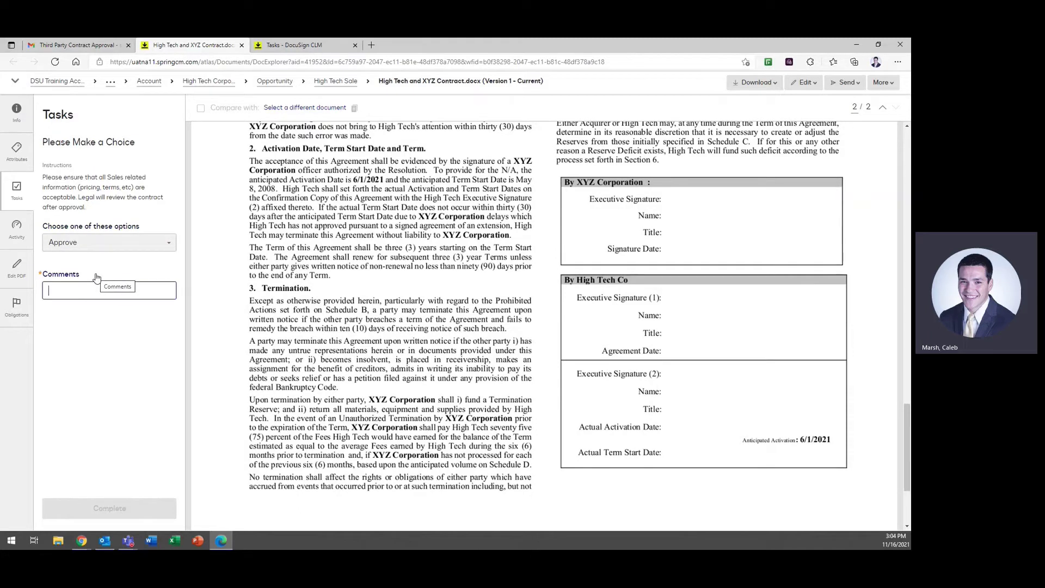
click(106, 245)
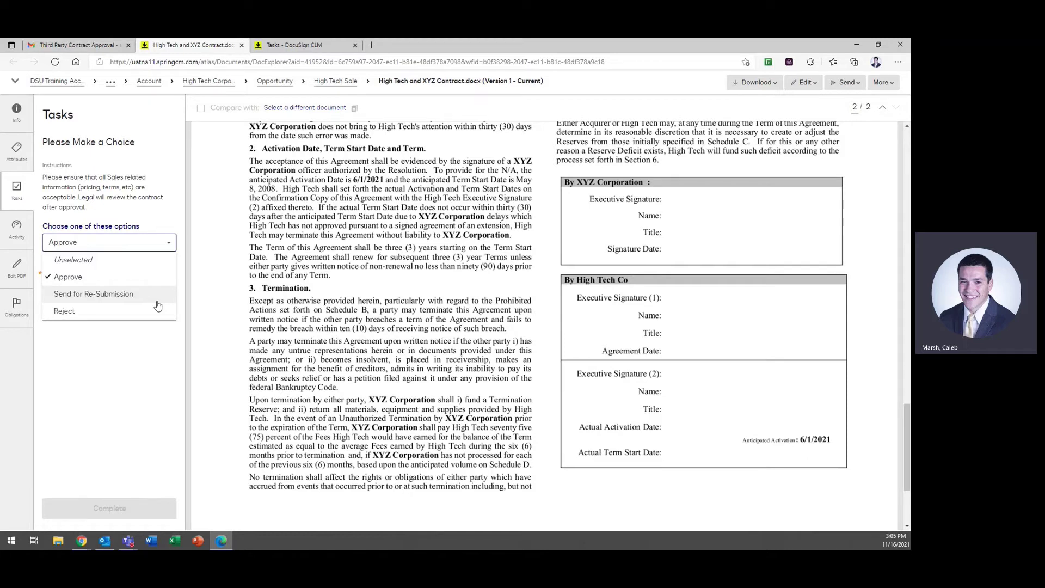
click(109, 323)
click(109, 292)
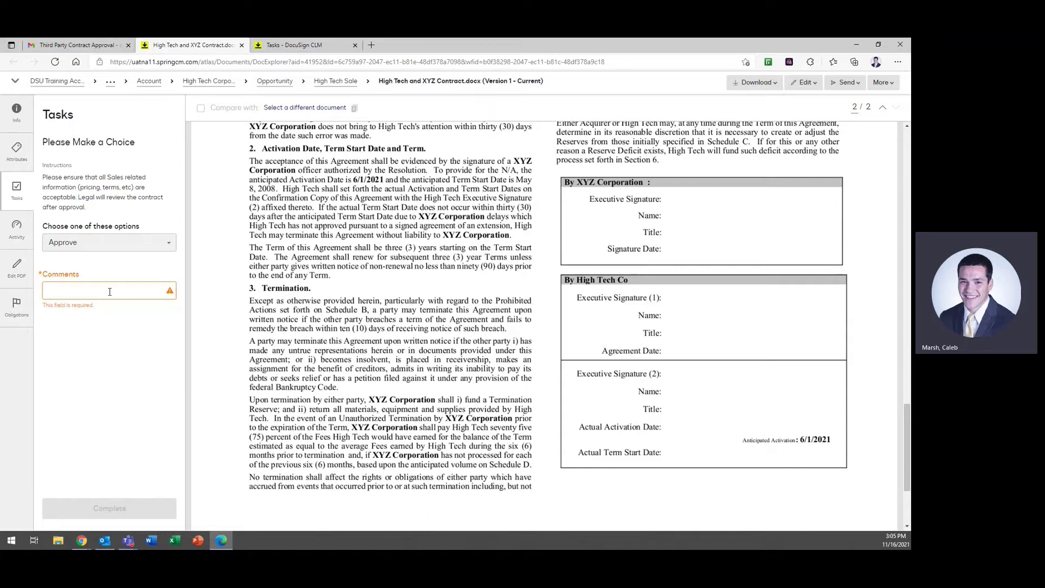
text(Approved.)
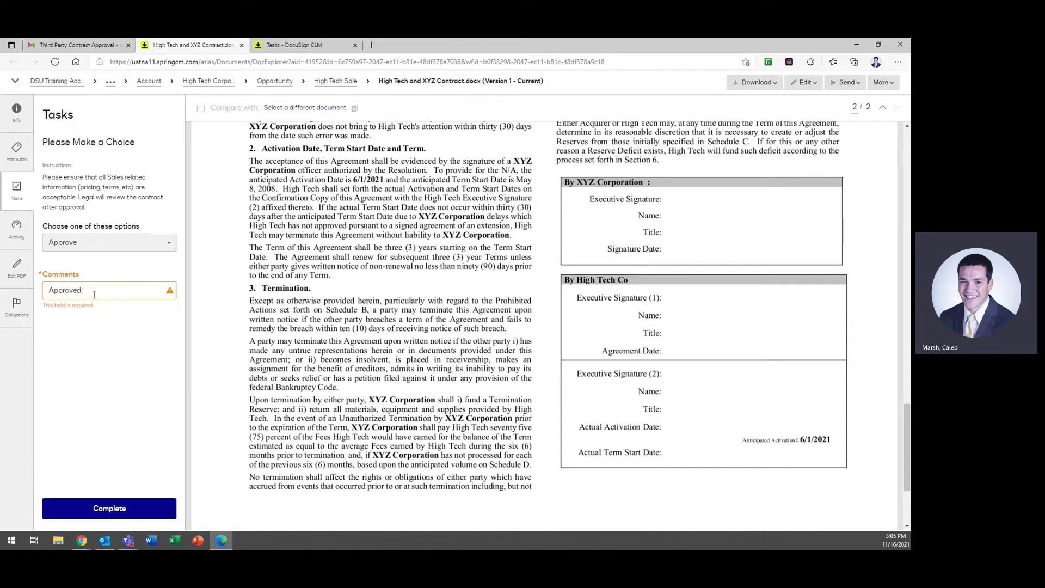
click(108, 354)
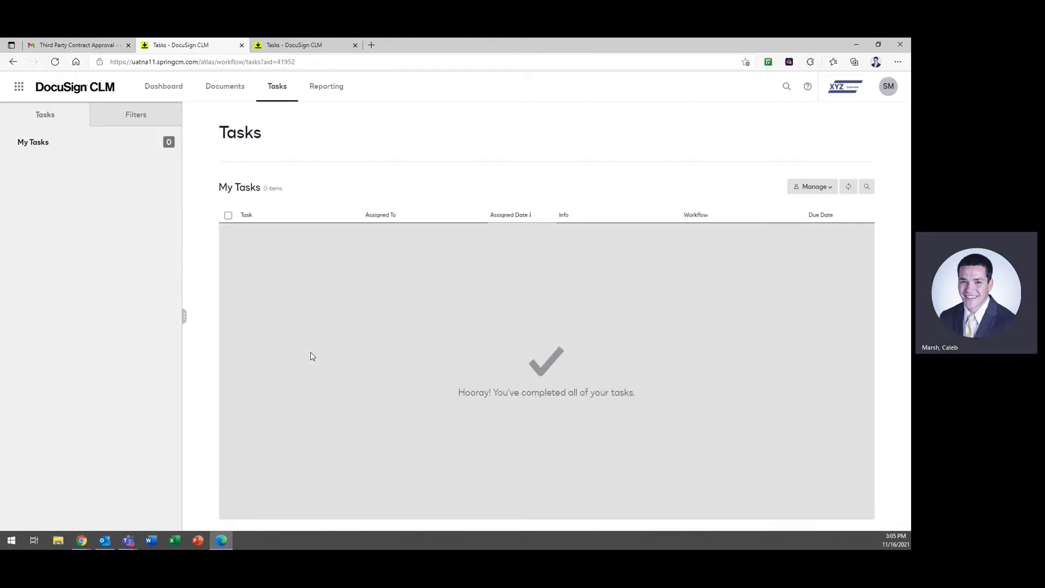
click(81, 540)
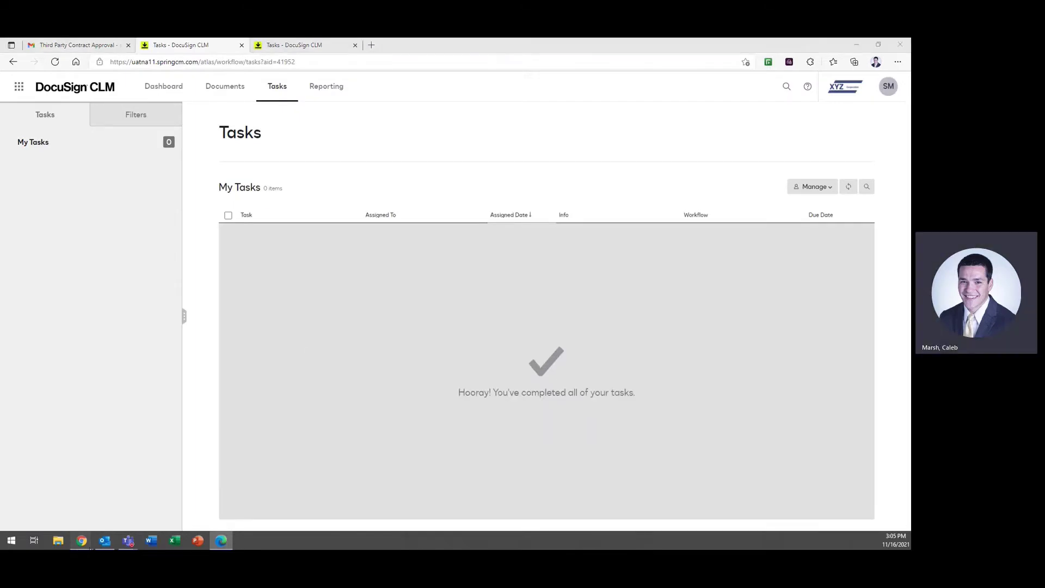
Step: Refresh the Gmail inbox, open 'Contract Review Needed', and follow its DocuSign CLM review link
click(137, 511)
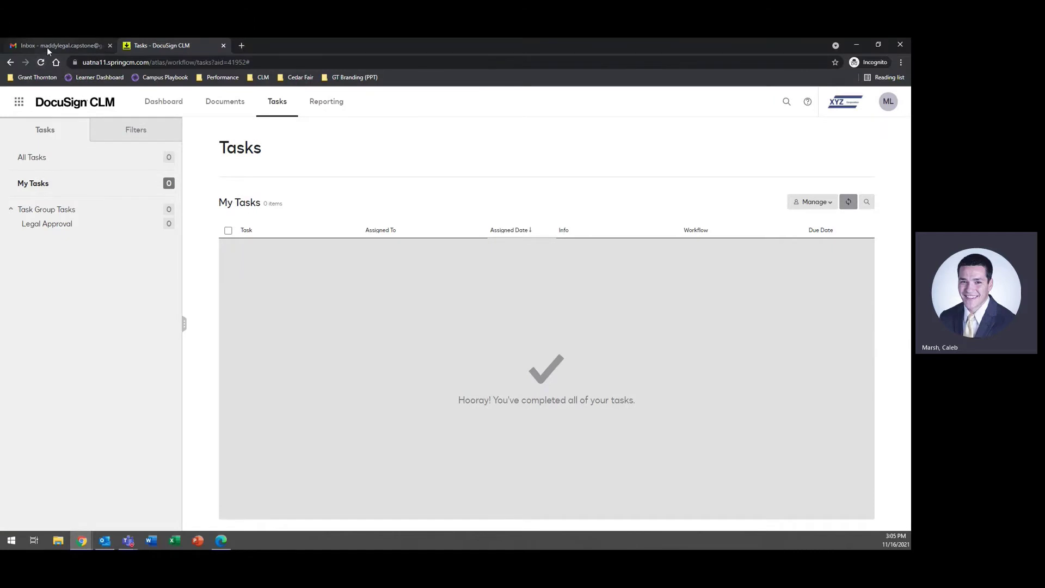
click(47, 47)
click(162, 128)
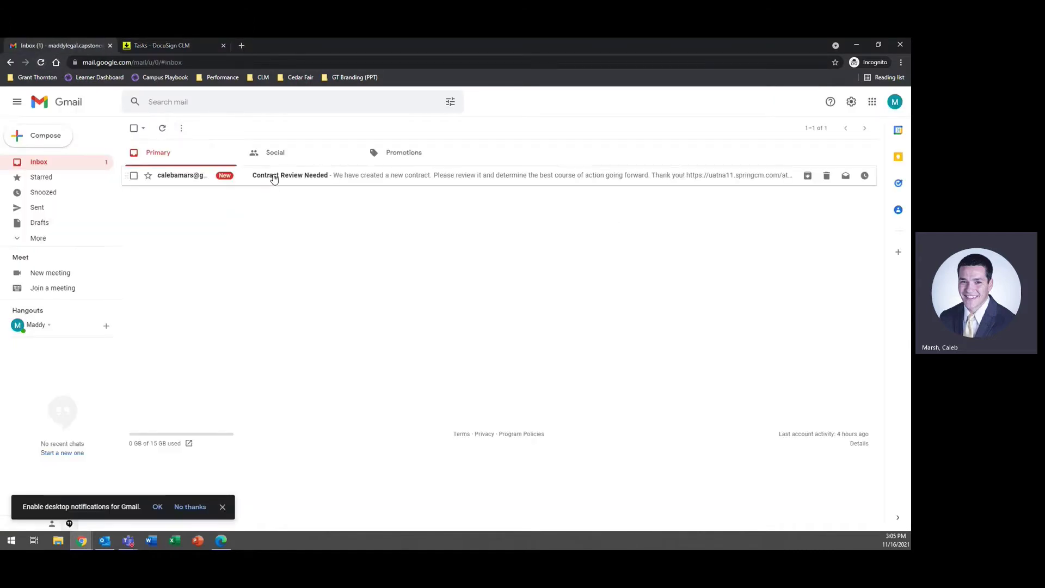
click(270, 179)
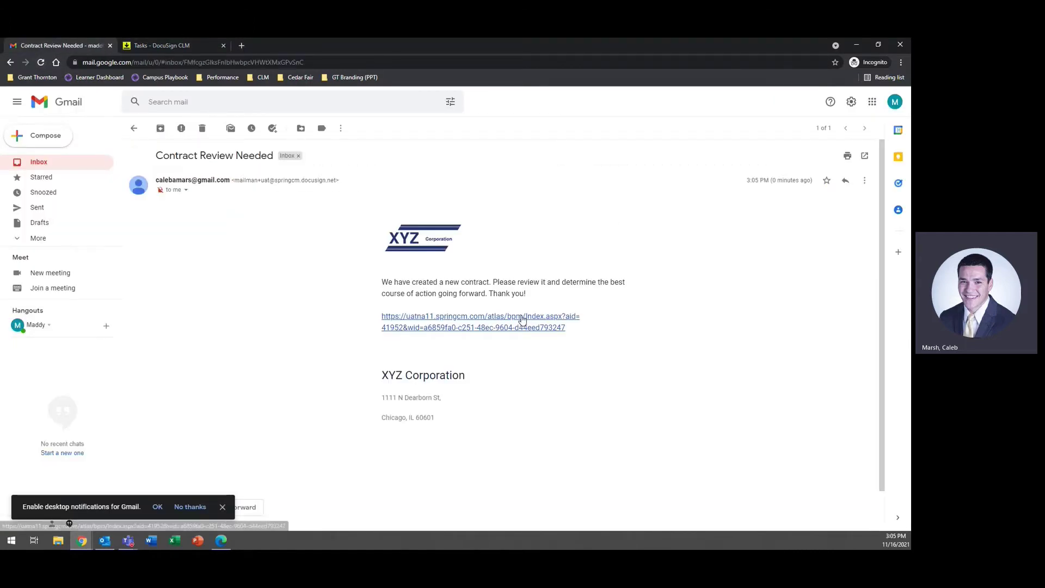
click(522, 316)
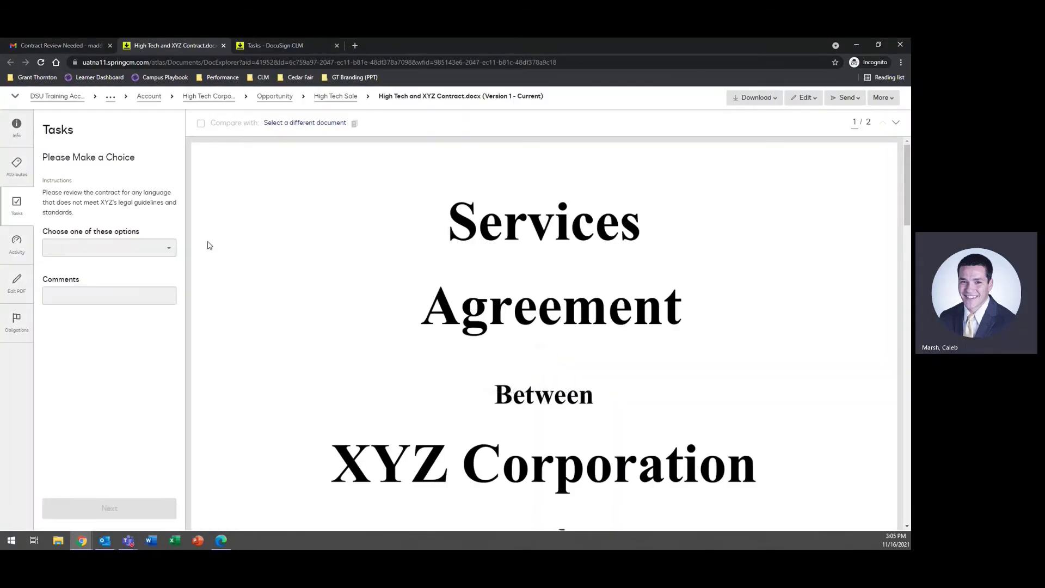
Step: Look over the High Tech and XYZ contract preview, its download options and legal-review choices
scroll(424, 255, down, 8)
scroll(423, 254, up, 6)
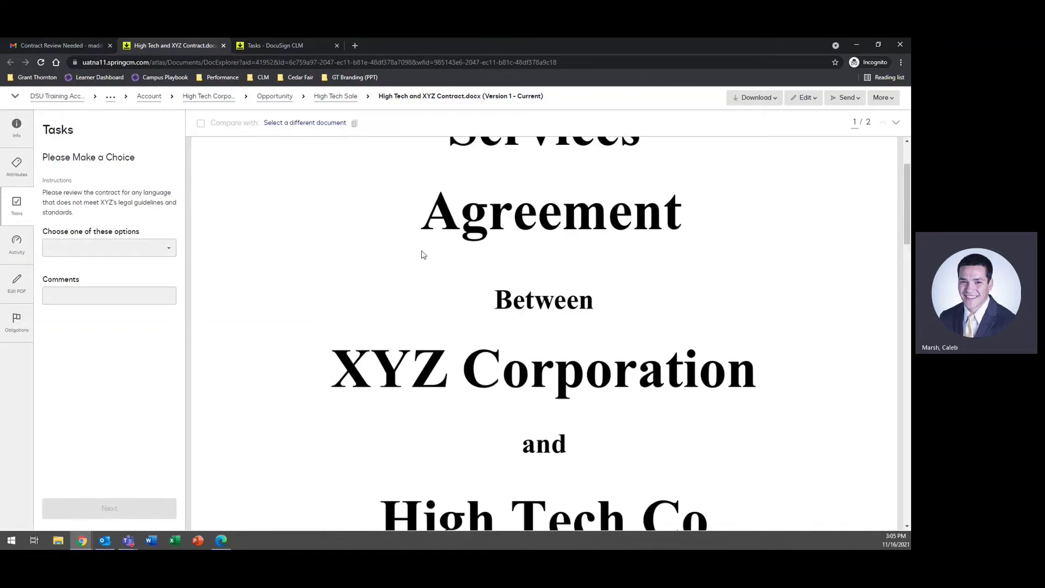
scroll(424, 255, down, 7)
click(741, 97)
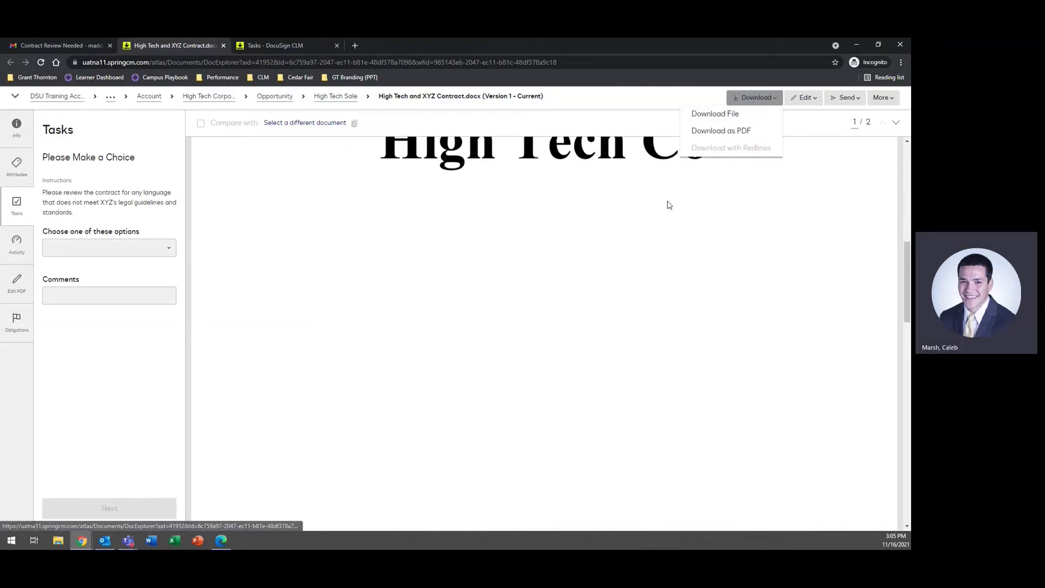
scroll(572, 253, down, 5)
scroll(566, 254, down, 5)
scroll(567, 255, up, 10)
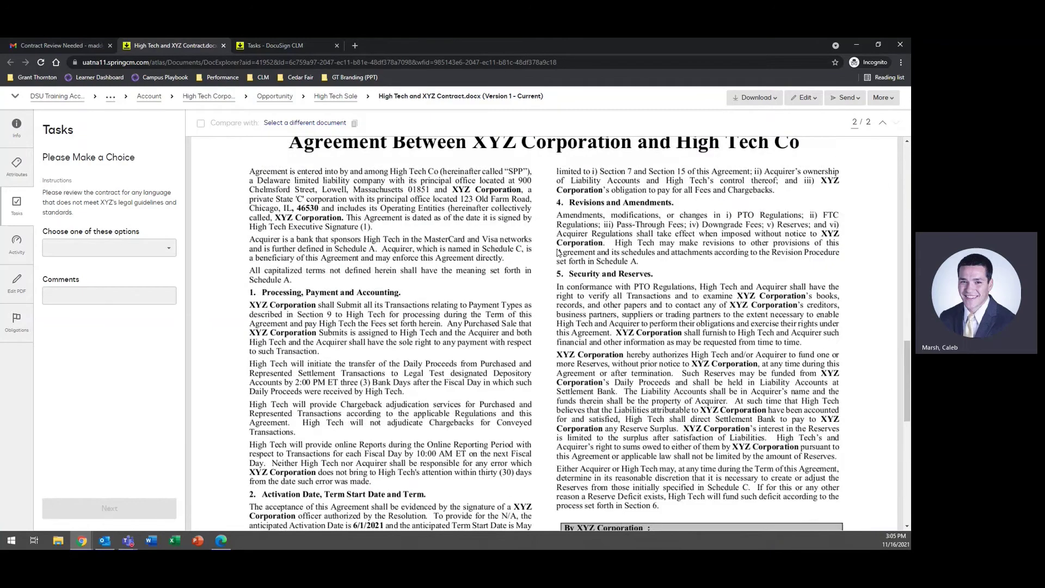
click(155, 252)
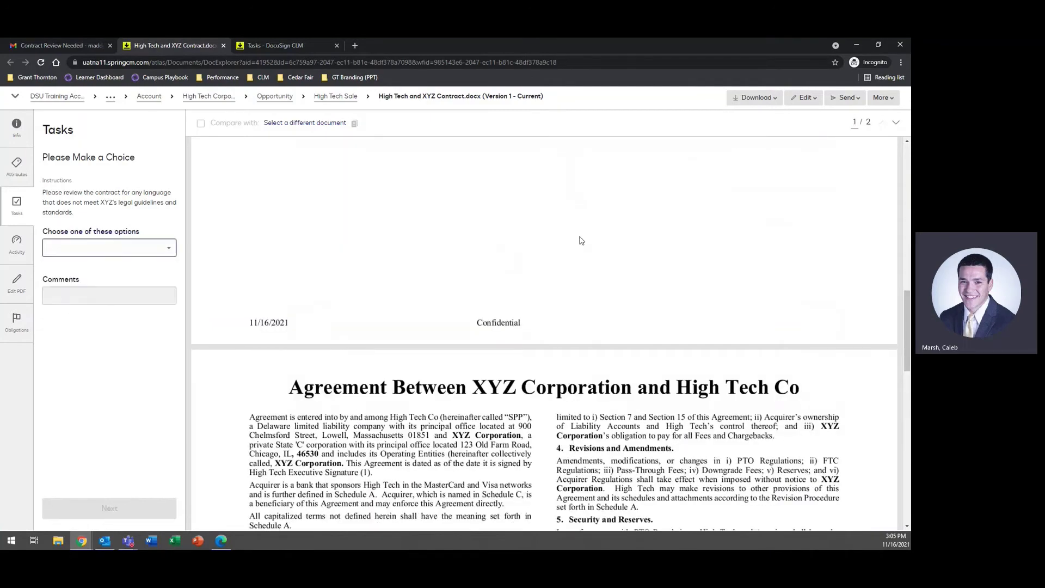
click(755, 97)
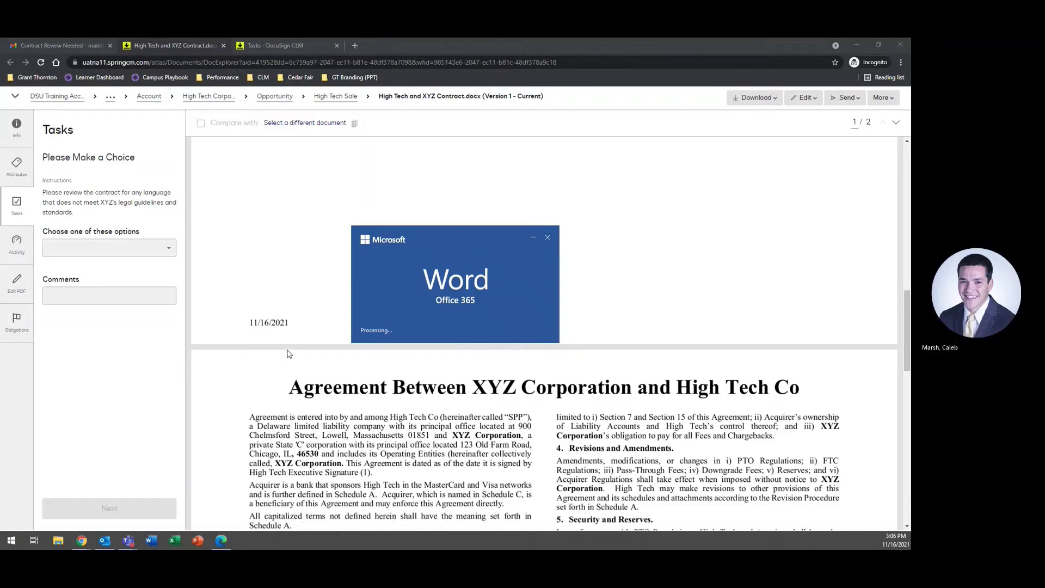
Step: Enable editing, delete the first Termination paragraph, and save the contract when closing Word
scroll(408, 305, down, 10)
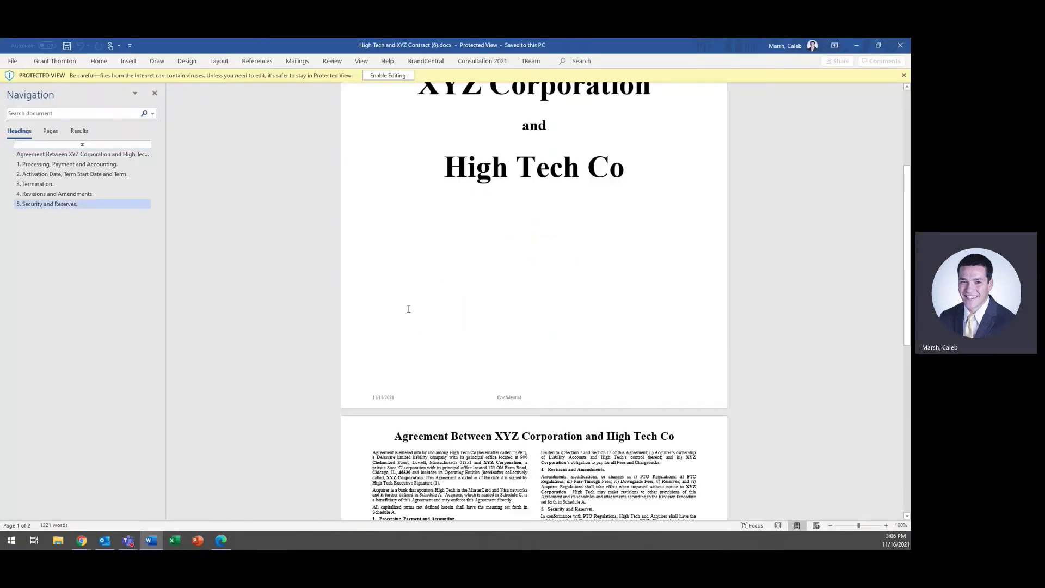
scroll(409, 307, down, 3)
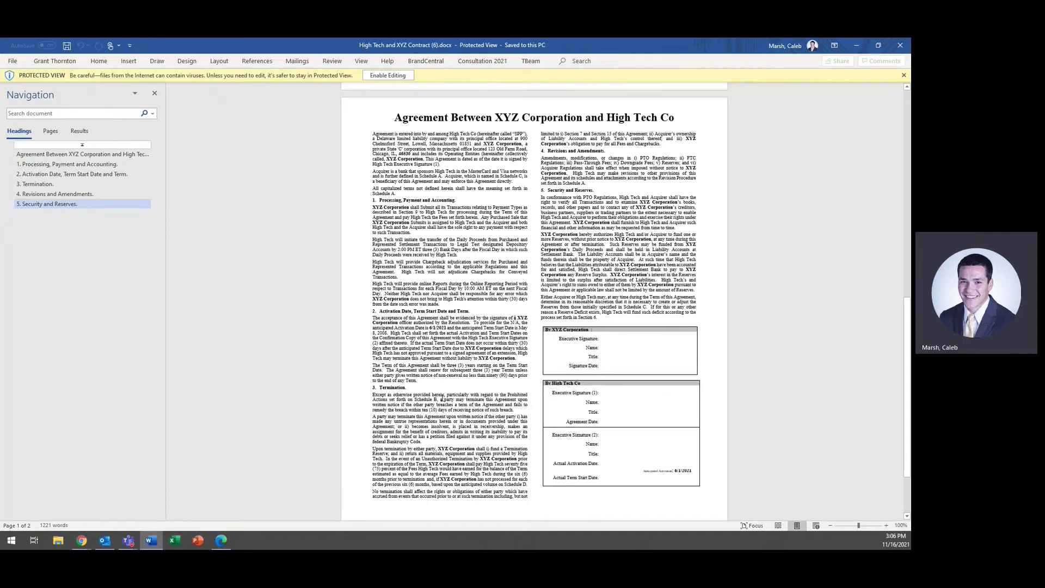
scroll(442, 397, down, 1)
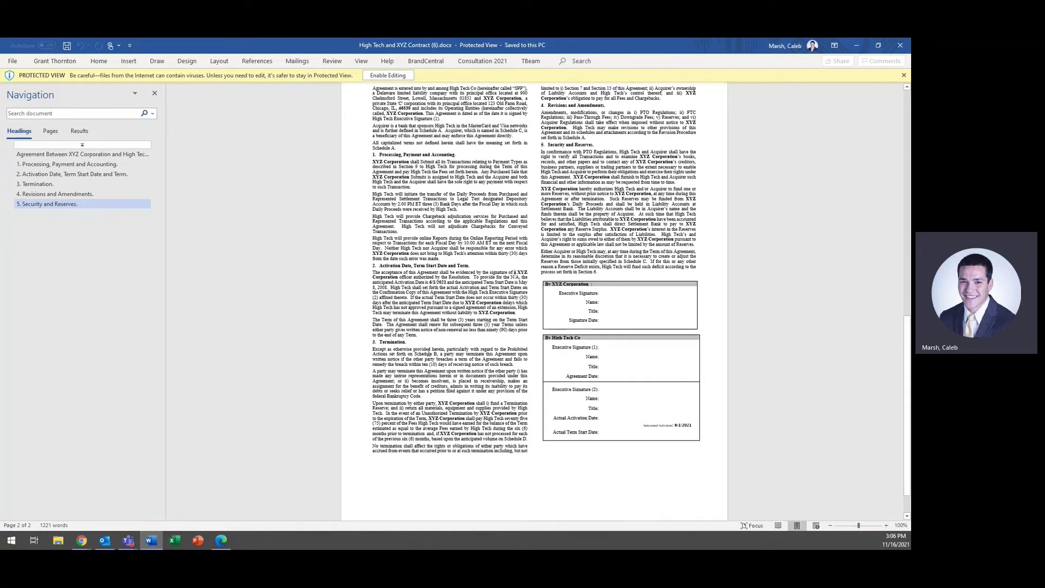
drag(521, 364, 365, 350)
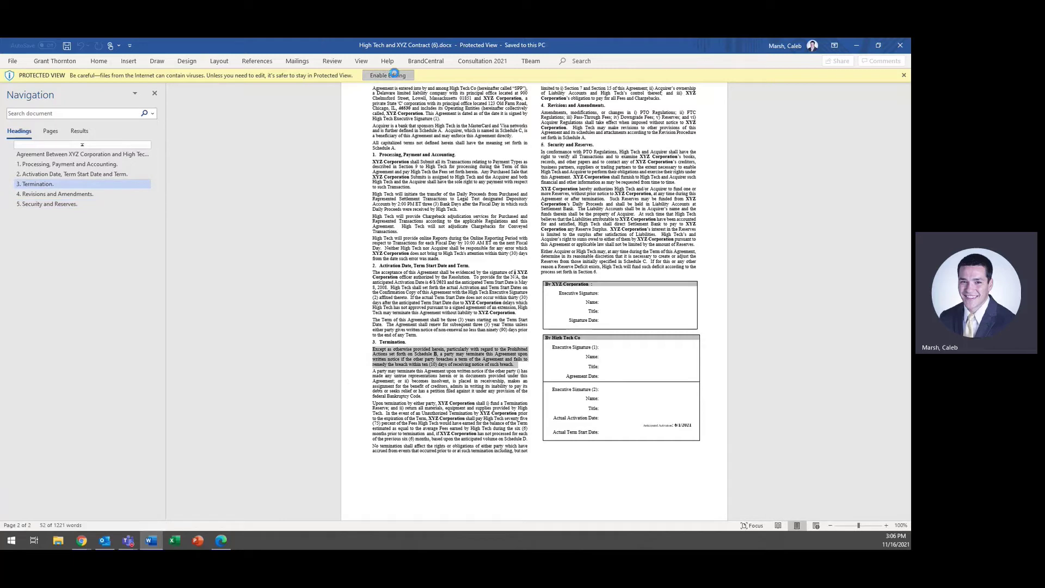
click(388, 75)
click(433, 256)
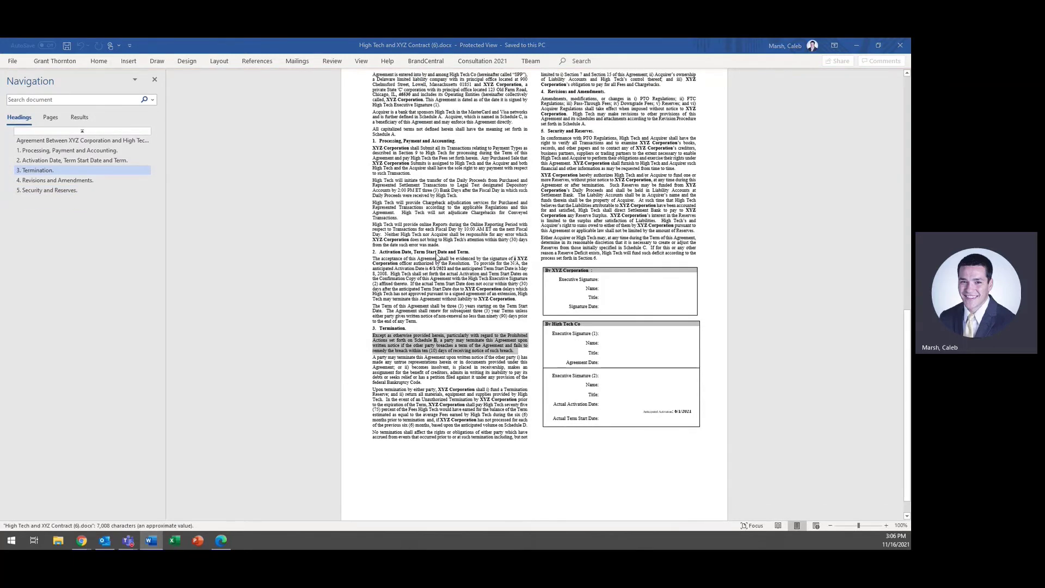
scroll(435, 312, down, 15)
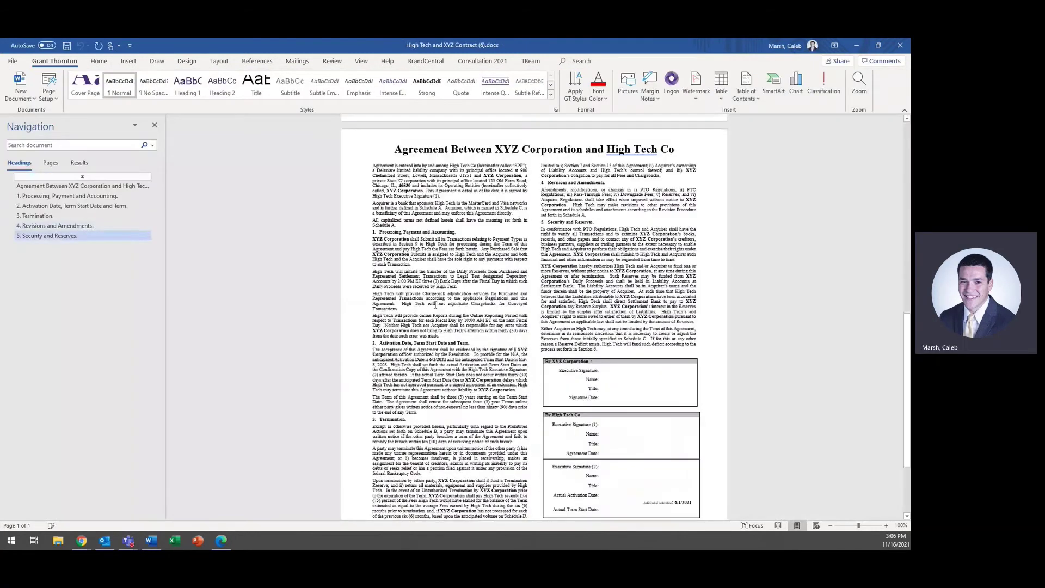
drag(522, 324, 373, 309)
key(Delete)
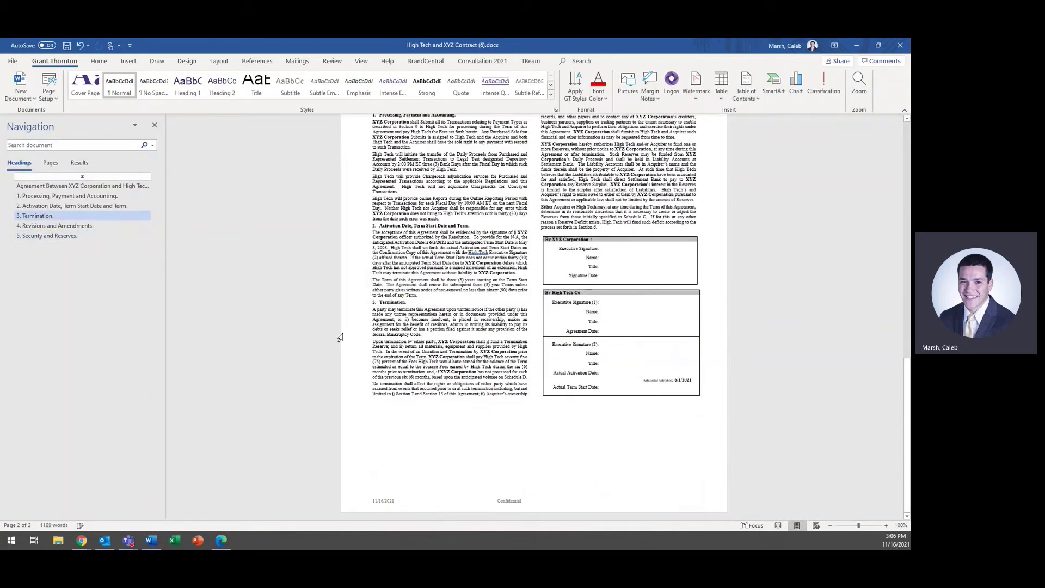
click(901, 48)
click(413, 307)
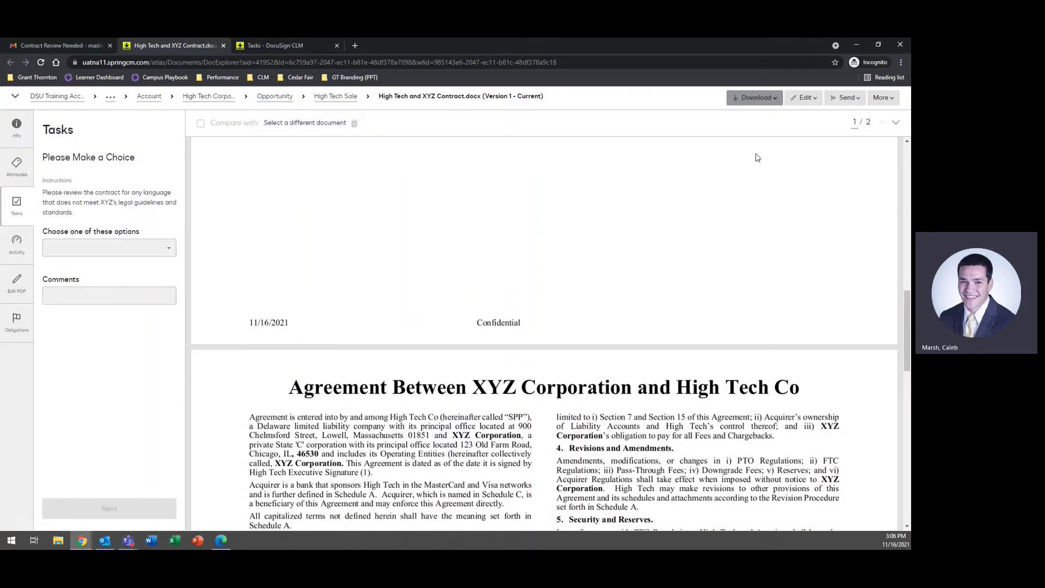
Step: Check in the edited contract from Downloads as Version 2, then return to its review task
click(804, 98)
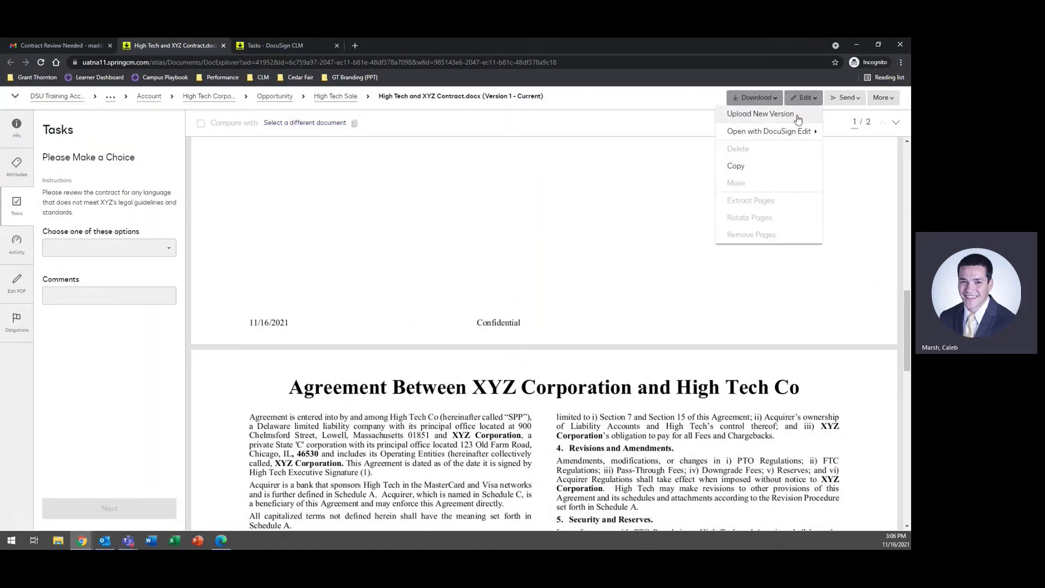
click(796, 115)
click(456, 294)
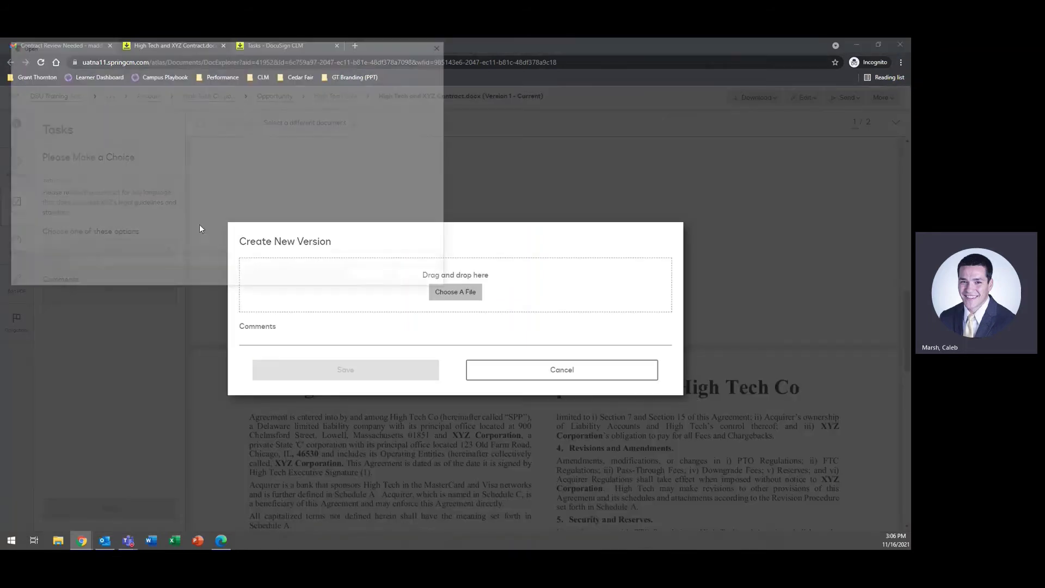
double_click(155, 121)
click(365, 357)
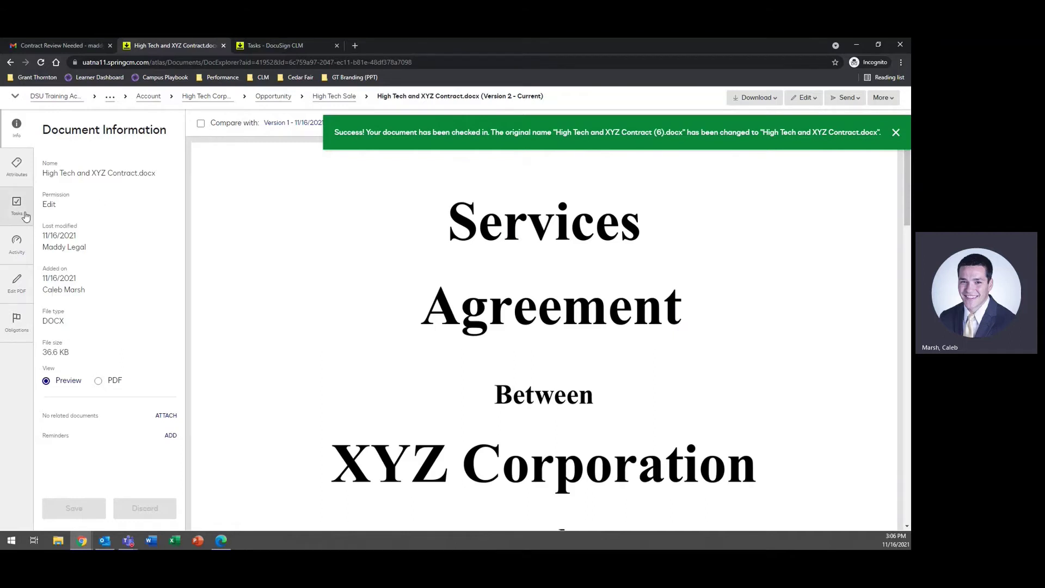
click(17, 169)
click(17, 206)
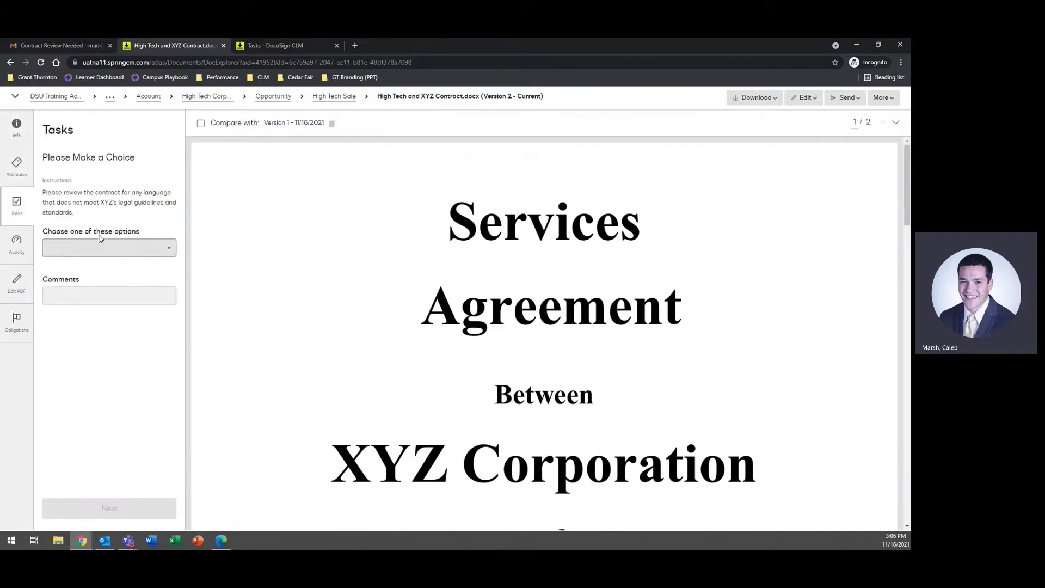
Step: Send the High Tech contract for internal review to a reviewer found in the address book
click(125, 248)
click(140, 298)
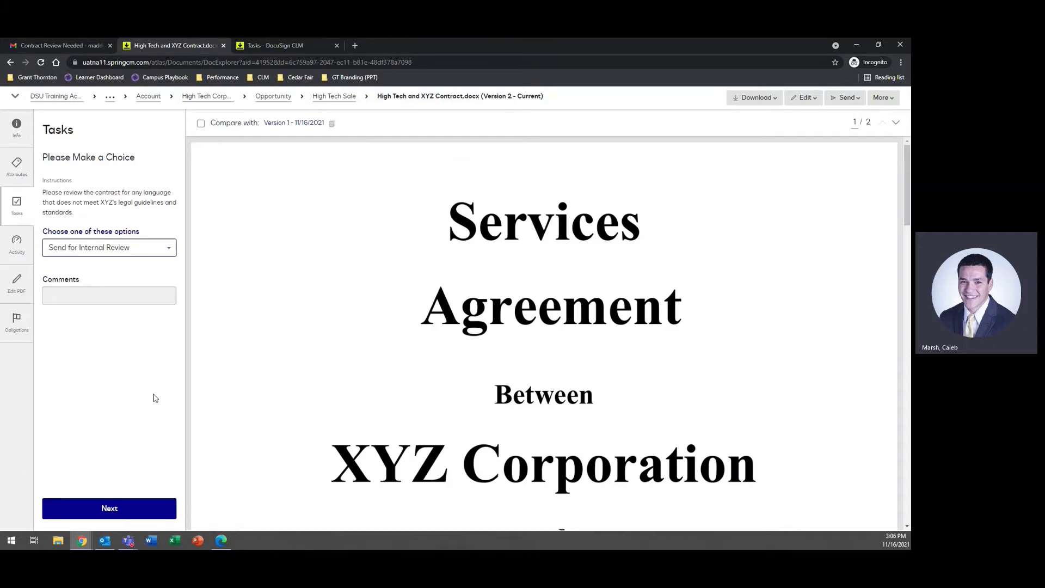
click(146, 514)
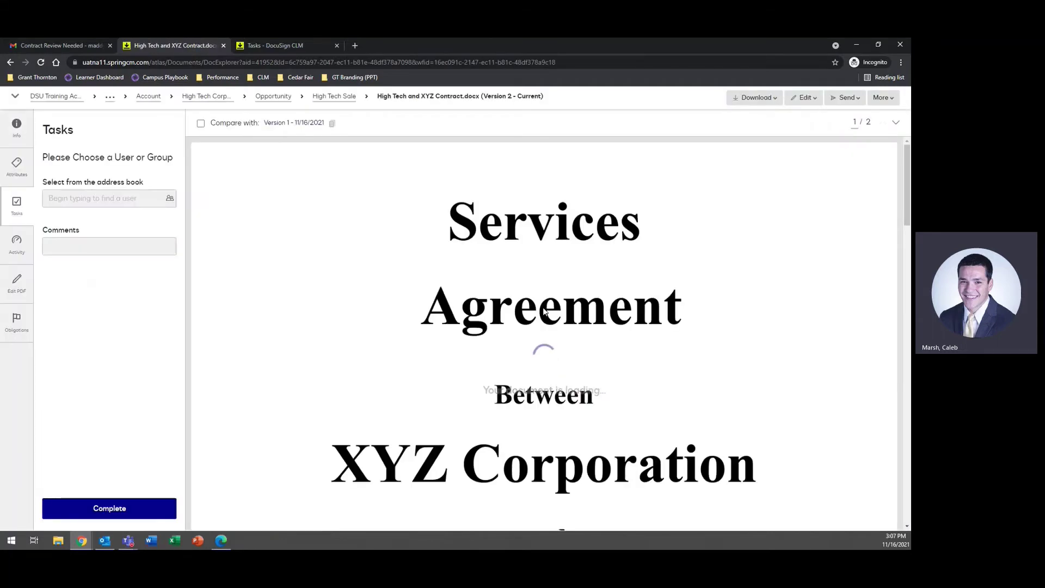
click(112, 202)
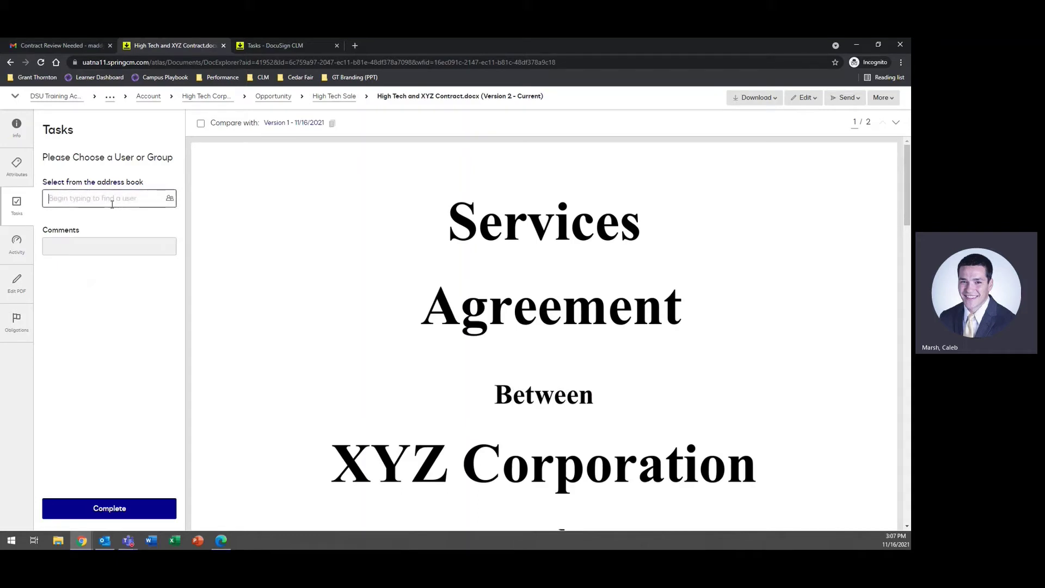
text(caleb)
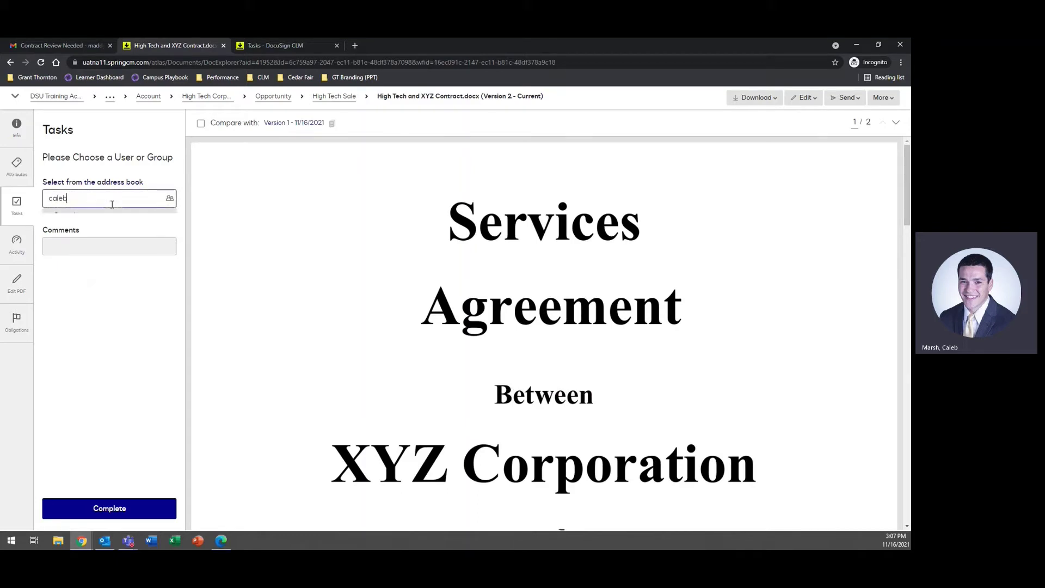
click(118, 217)
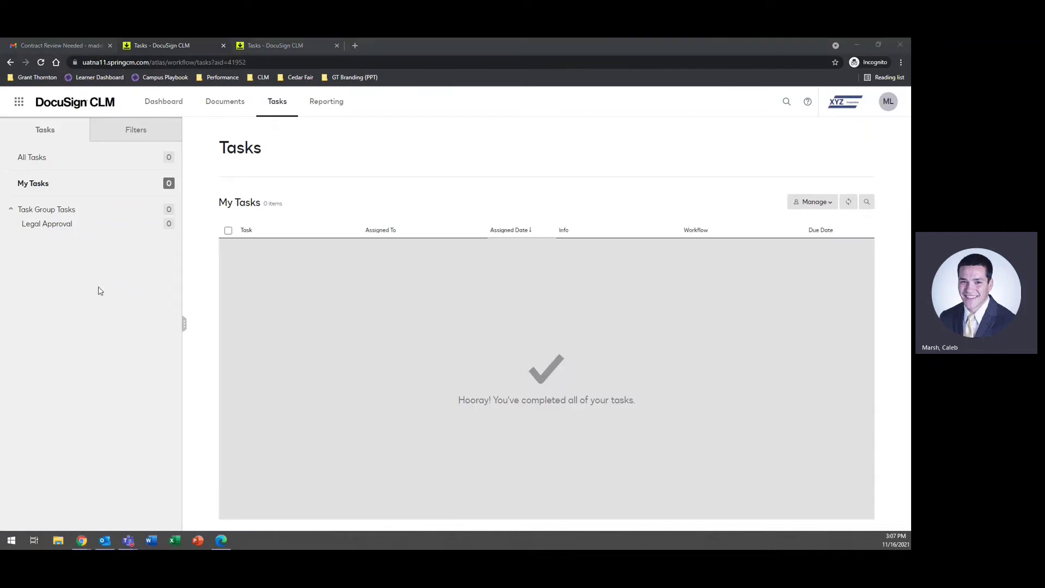
Step: Open the Approve 1 task and approve the deleted Termination paragraph in the compared contract
key(alt+Tab)
click(160, 46)
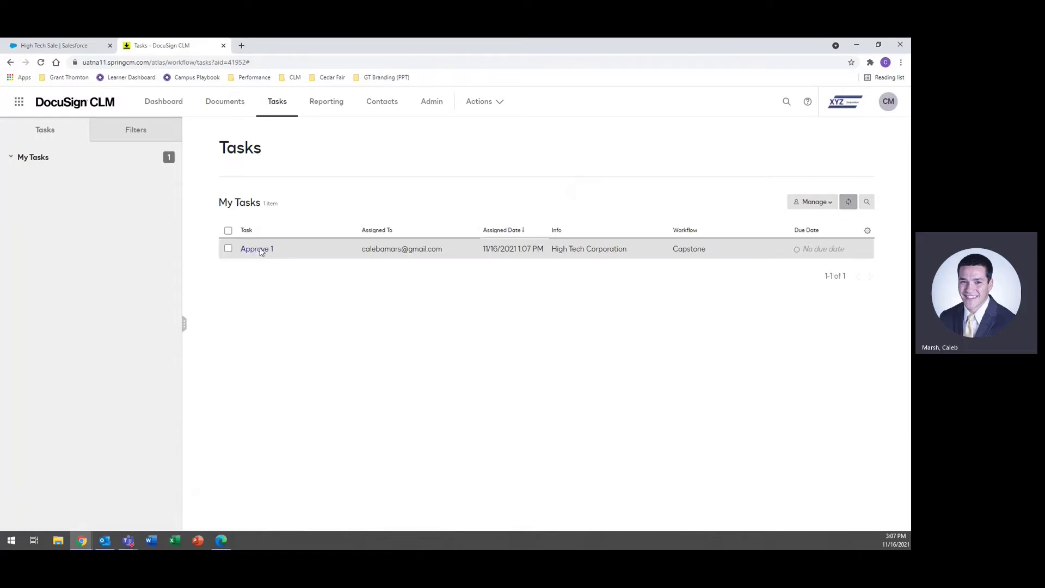
click(256, 248)
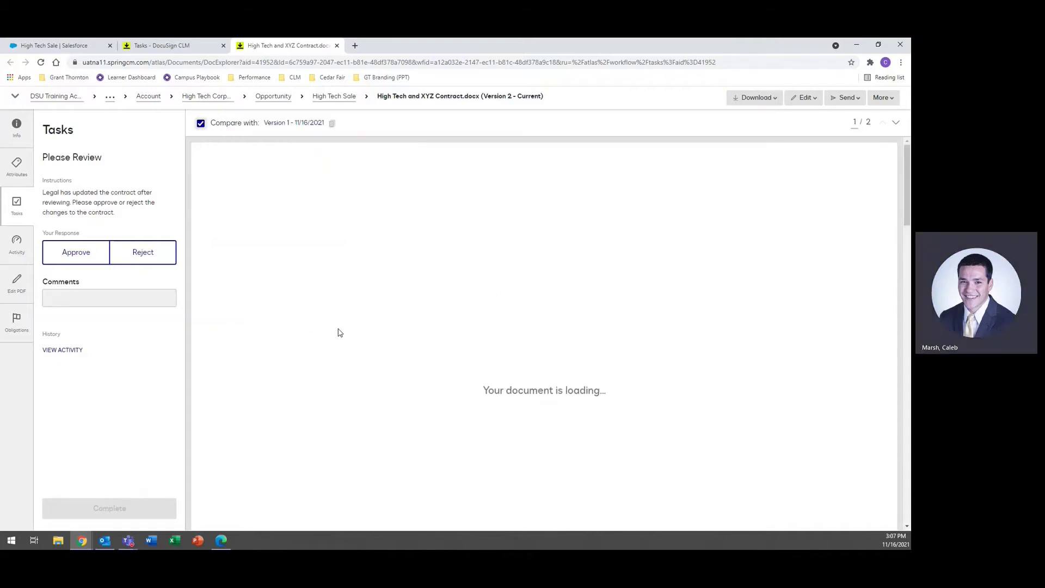
scroll(335, 330, down, 10)
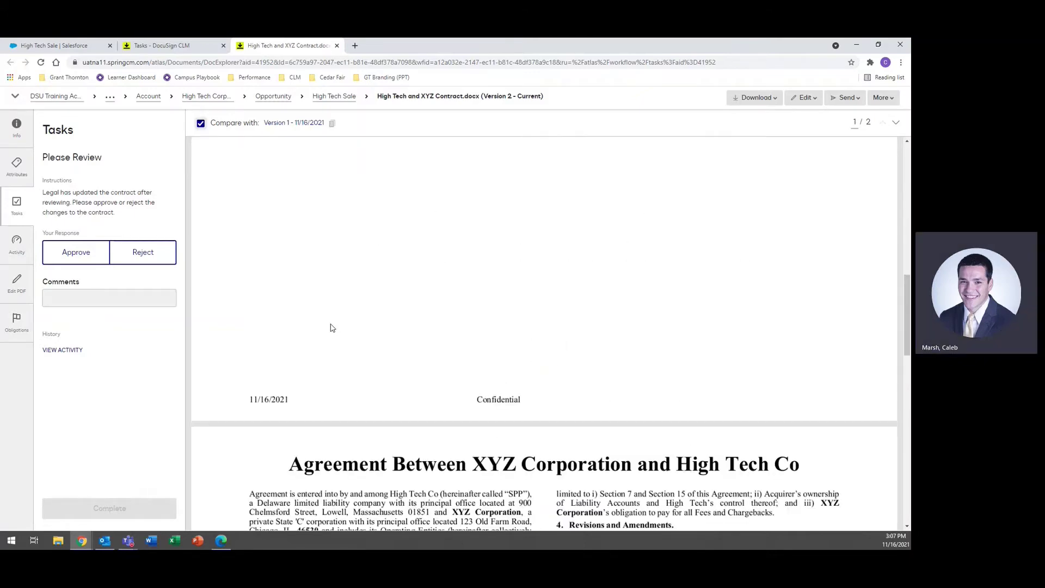
scroll(326, 305, down, 10)
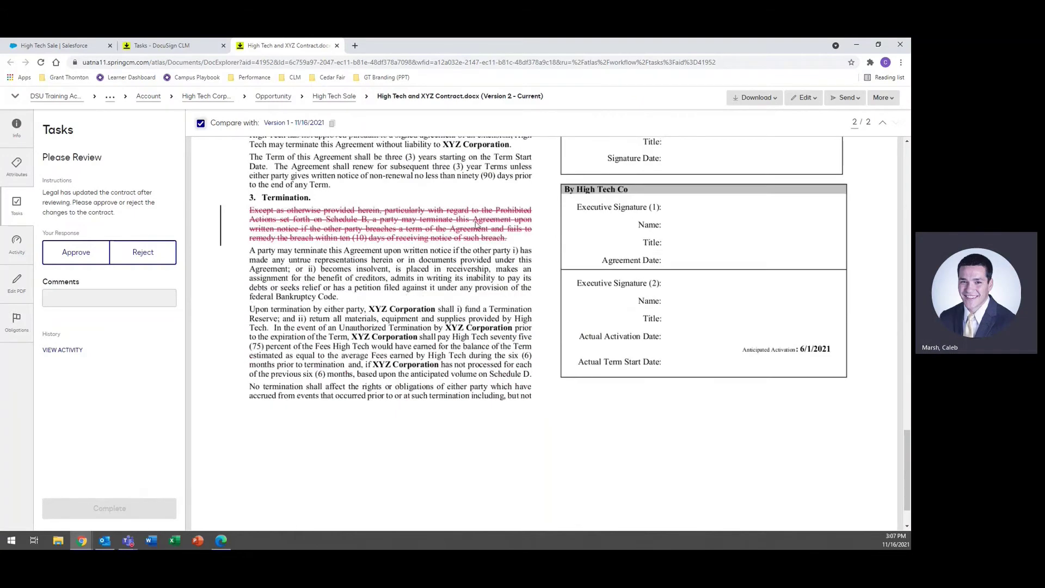
click(76, 252)
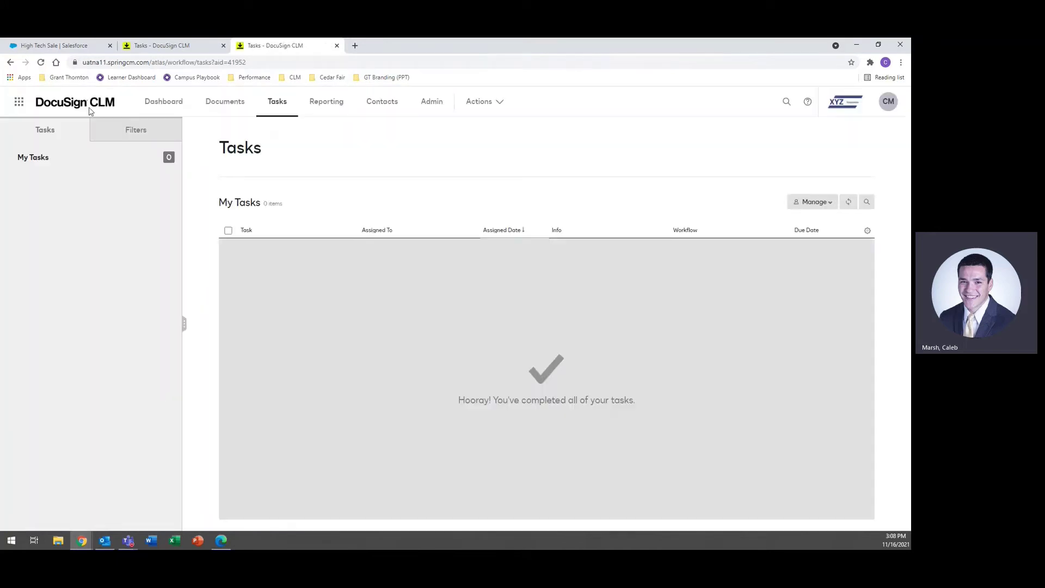
Step: Show the High Tech Sale opportunity's attached DocuSign CLM files, including High Tech and XYZ Contract.docx
click(71, 45)
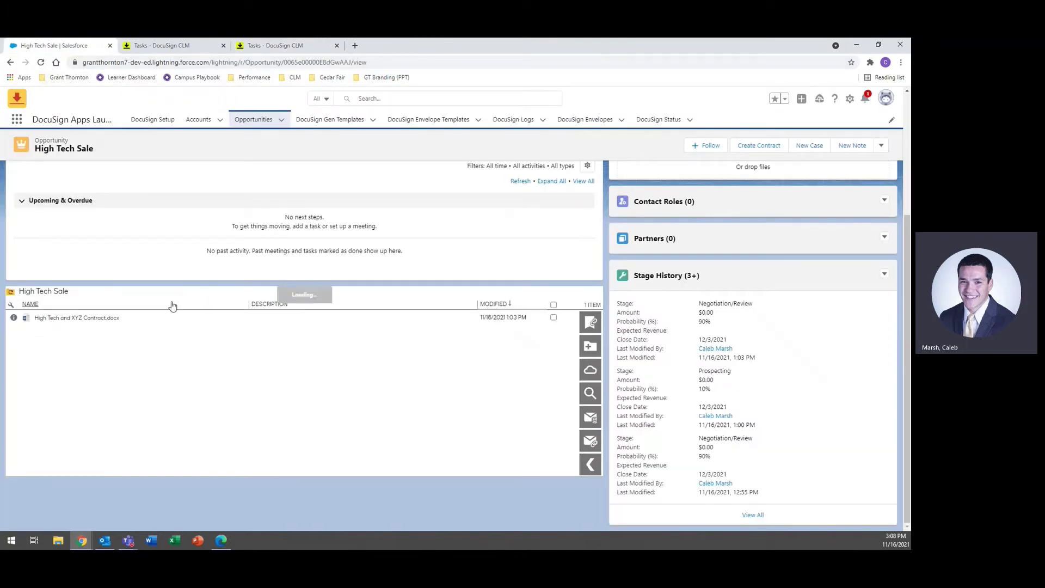
scroll(108, 321, up, 4)
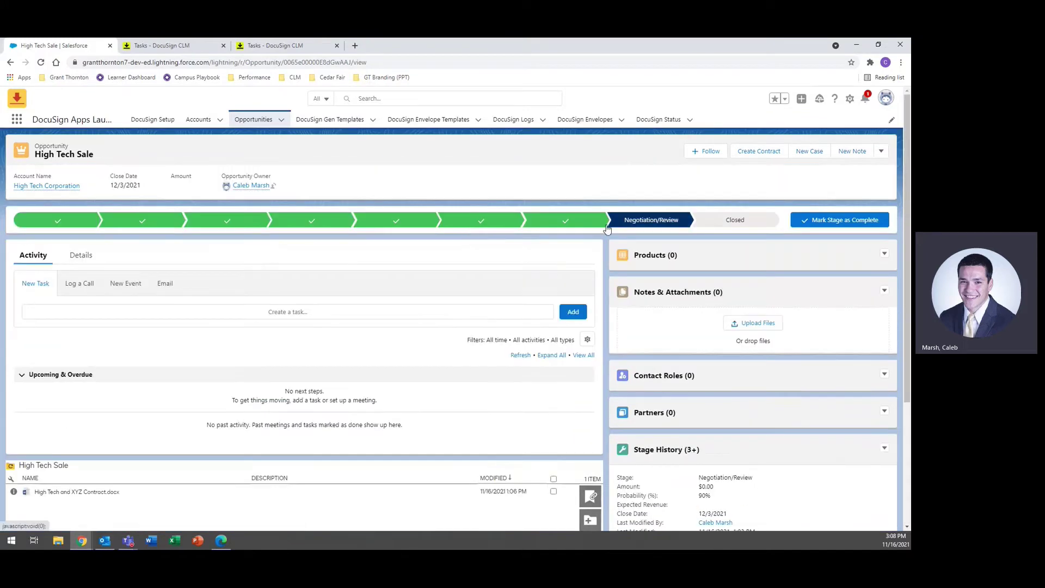
scroll(180, 326, down, 3)
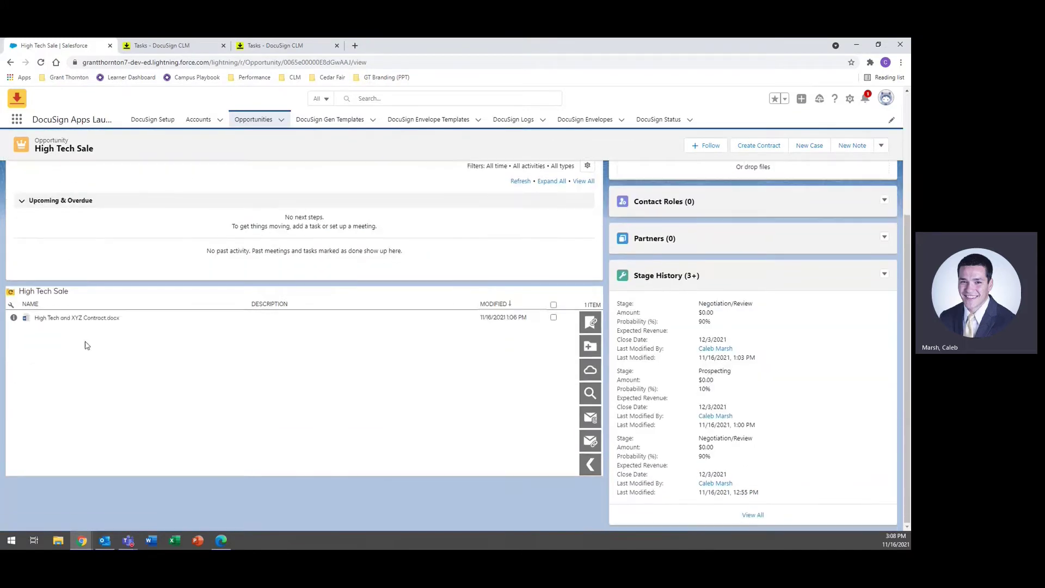
Step: Check the contract's Under Review status in its attributes, then bring up the legal reviewer's tasks
click(137, 330)
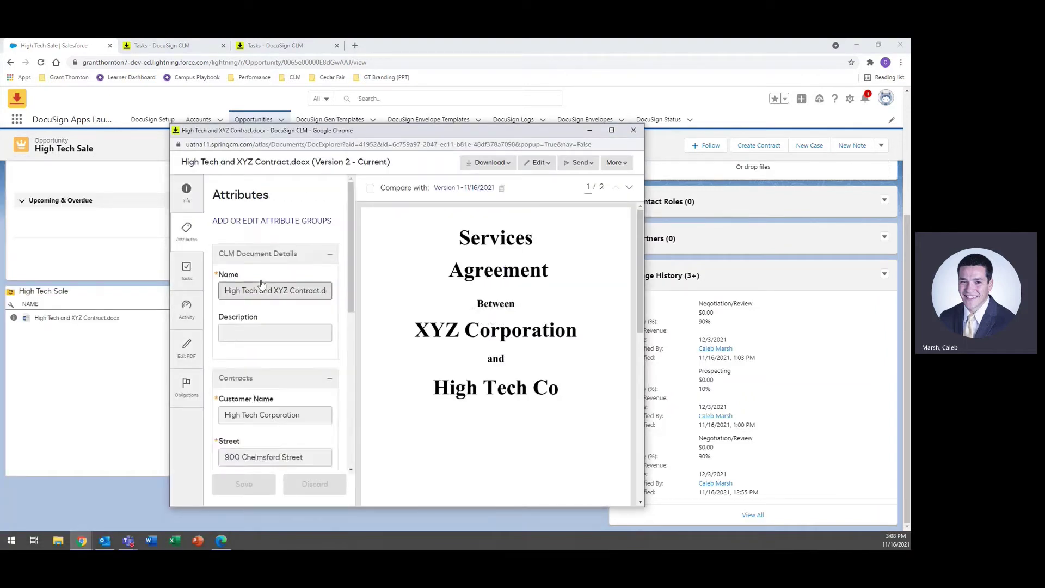
scroll(262, 283, down, 6)
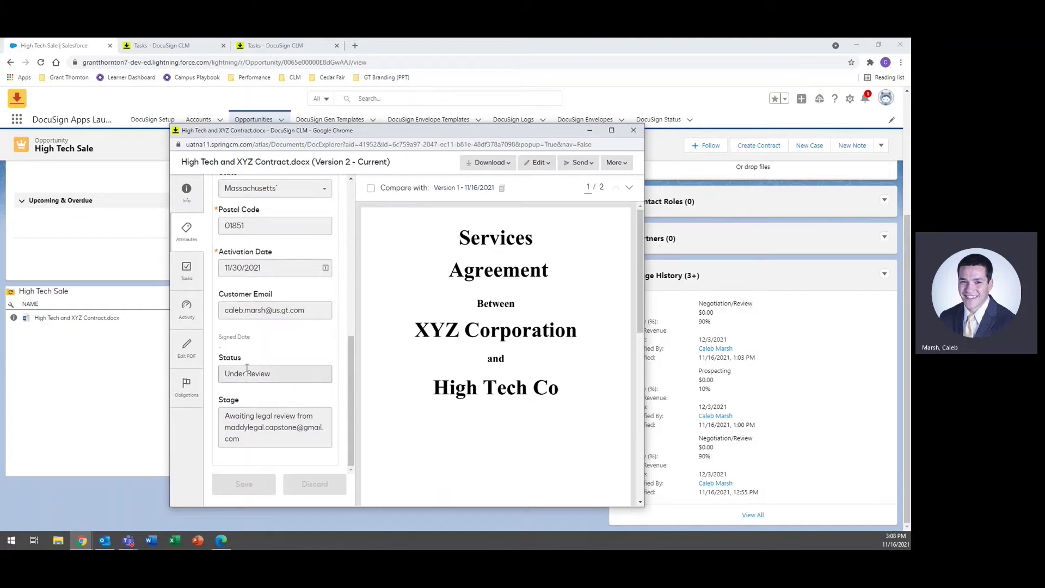
click(633, 130)
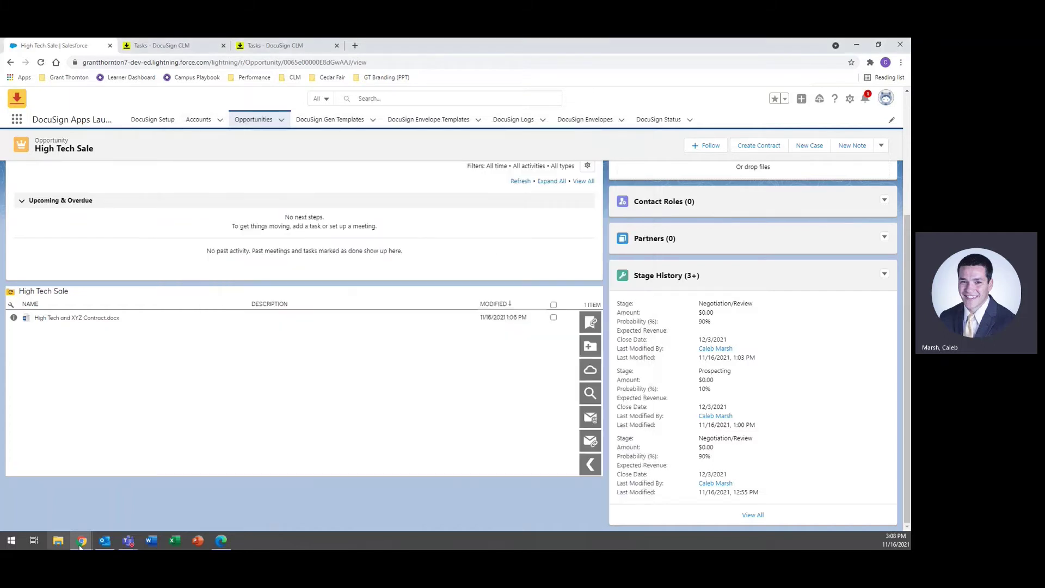
mouse_move(82, 544)
click(153, 507)
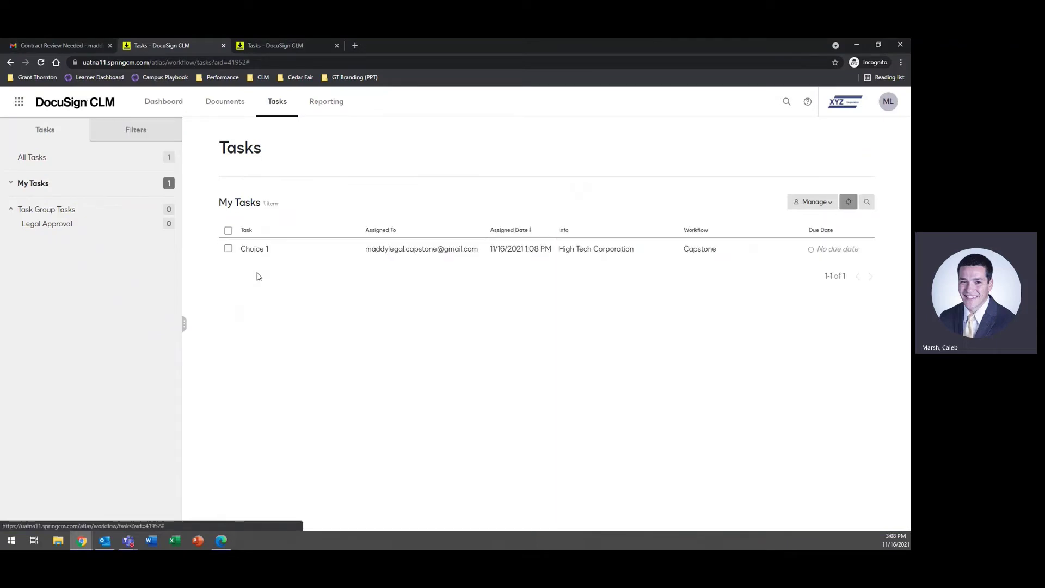
Step: Answer the Choice 1 task with Send for External Review and submit the decision
click(260, 249)
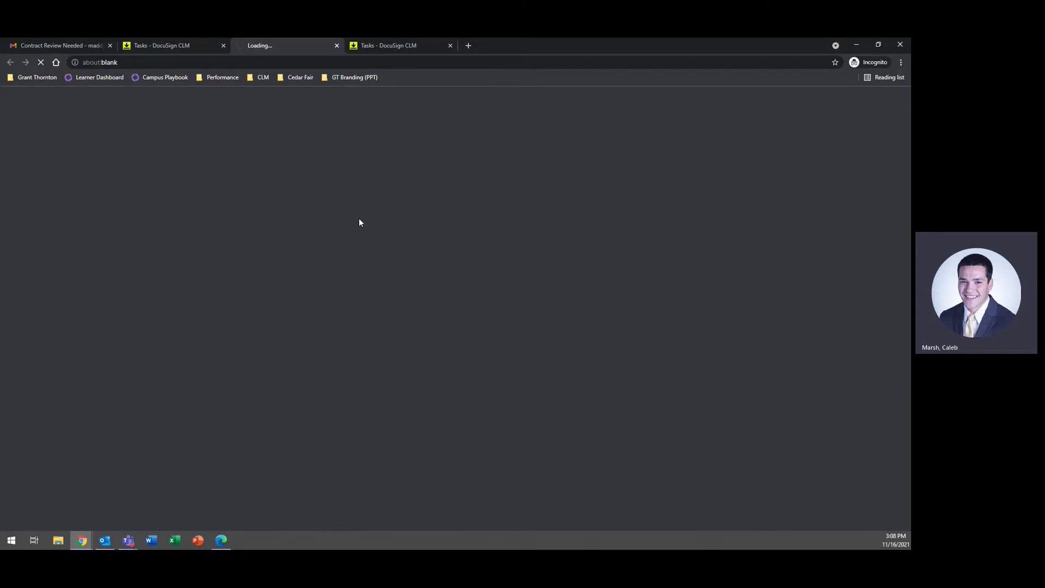
click(450, 45)
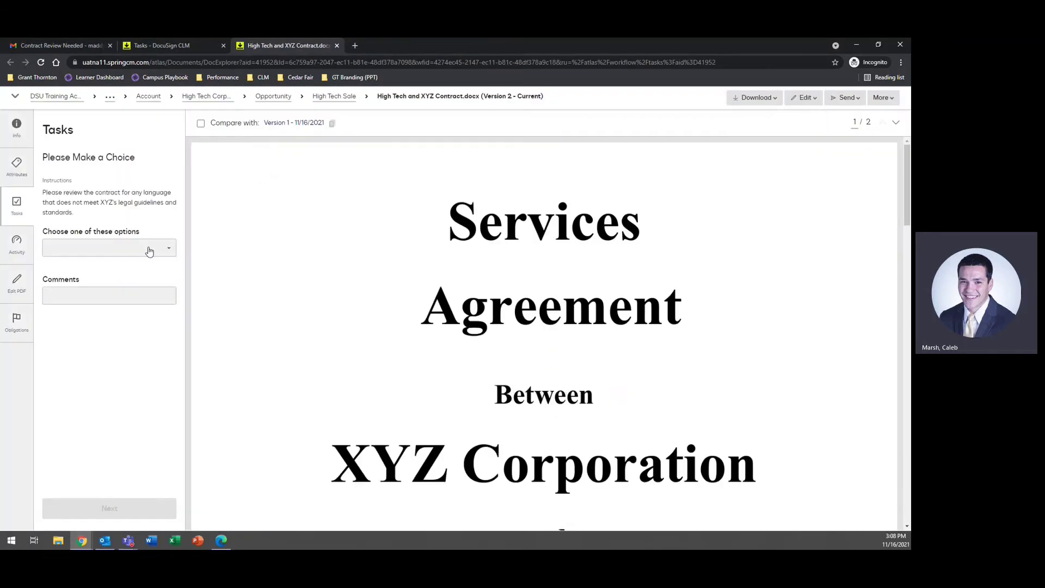
click(149, 248)
click(146, 283)
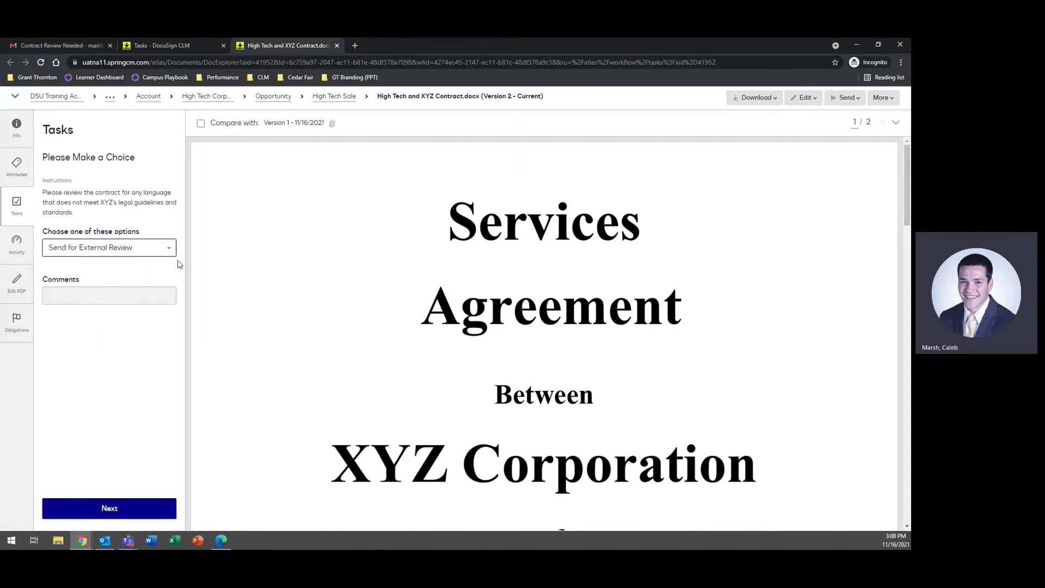
click(108, 509)
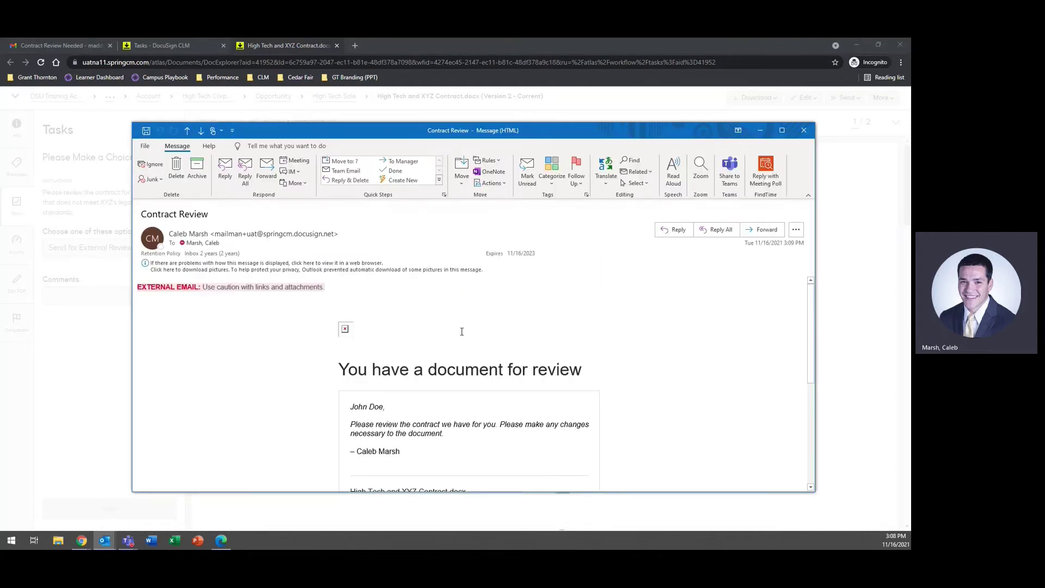
Step: Open the external review page from the Contract Review email's Review button
scroll(462, 332, down, 4)
scroll(460, 332, up, 2)
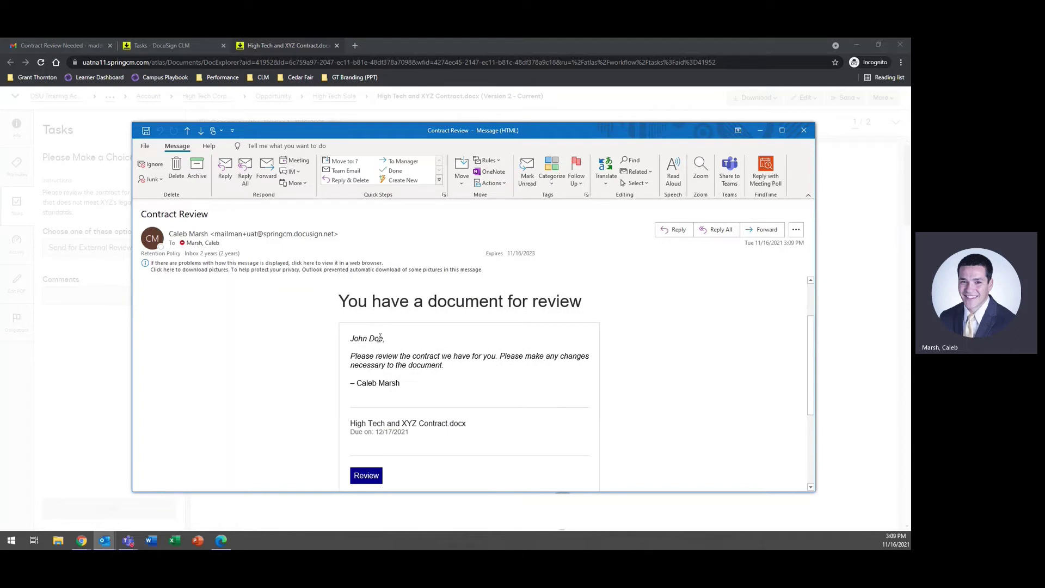
drag(380, 337, 341, 338)
click(364, 477)
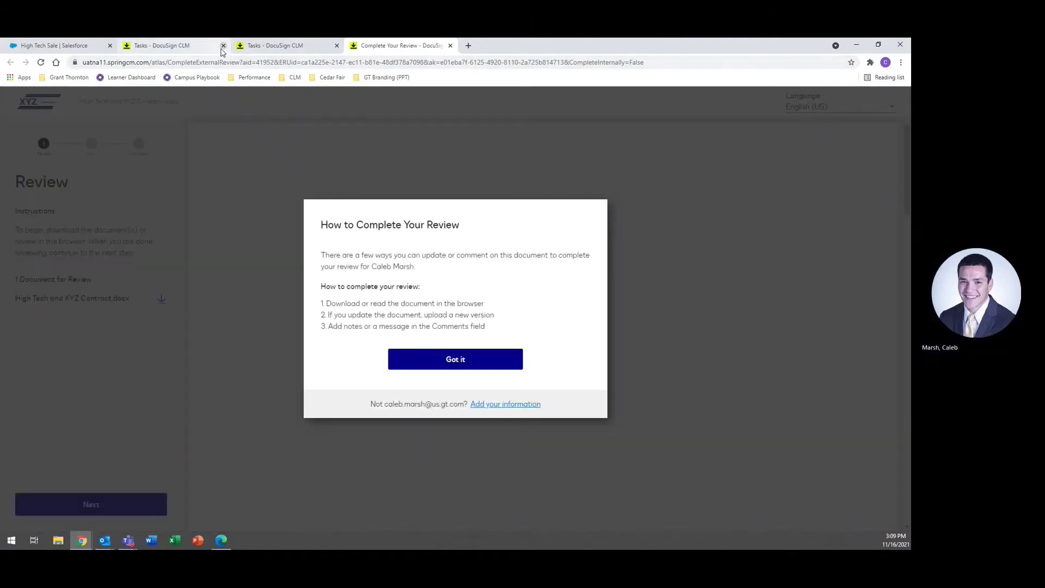
Step: Download High Tech and XYZ Contract.docx from the external review page and open it in Word
click(223, 46)
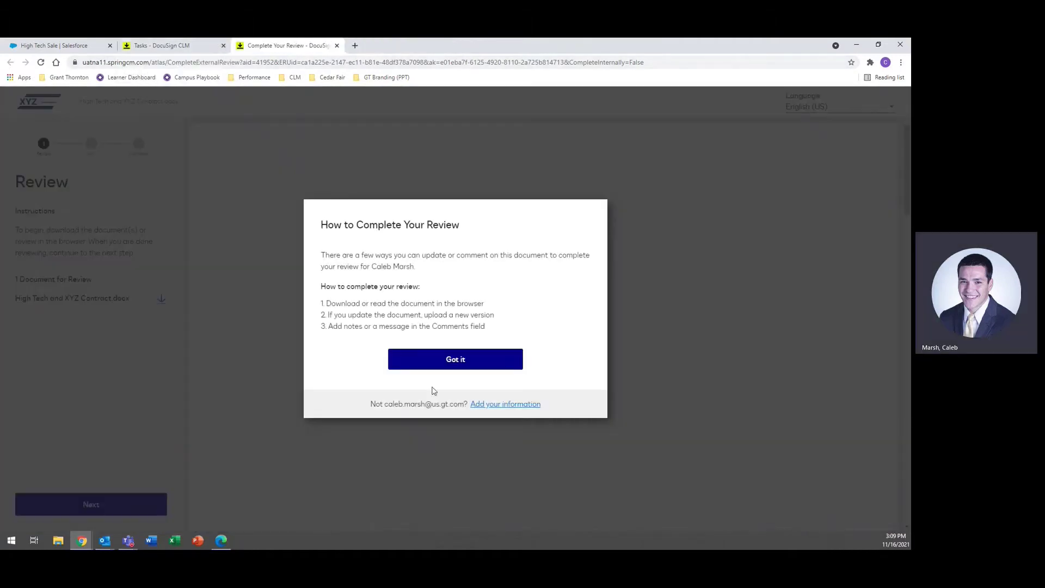
click(458, 368)
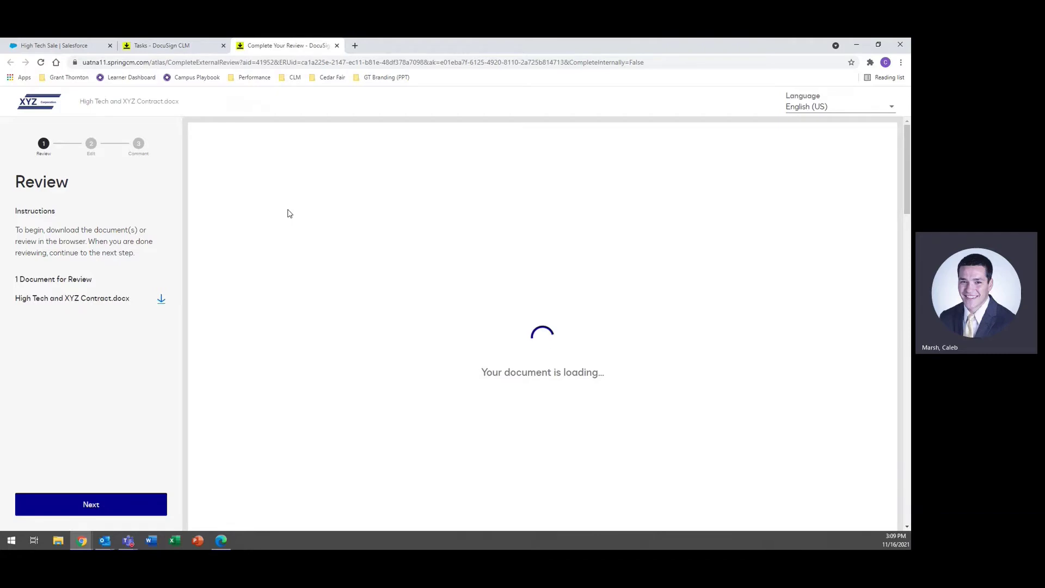
scroll(522, 274, down, 10)
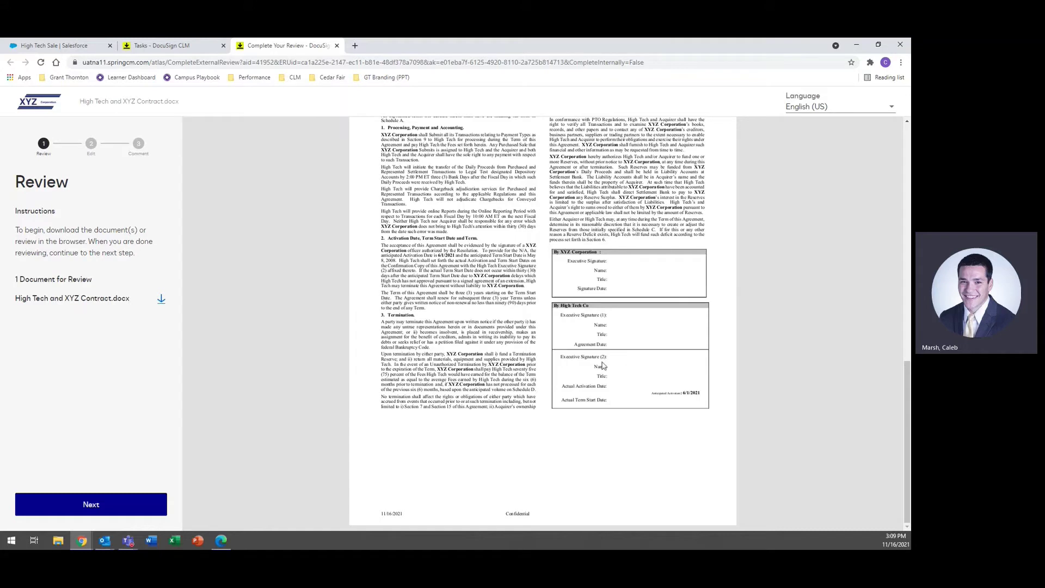
click(162, 300)
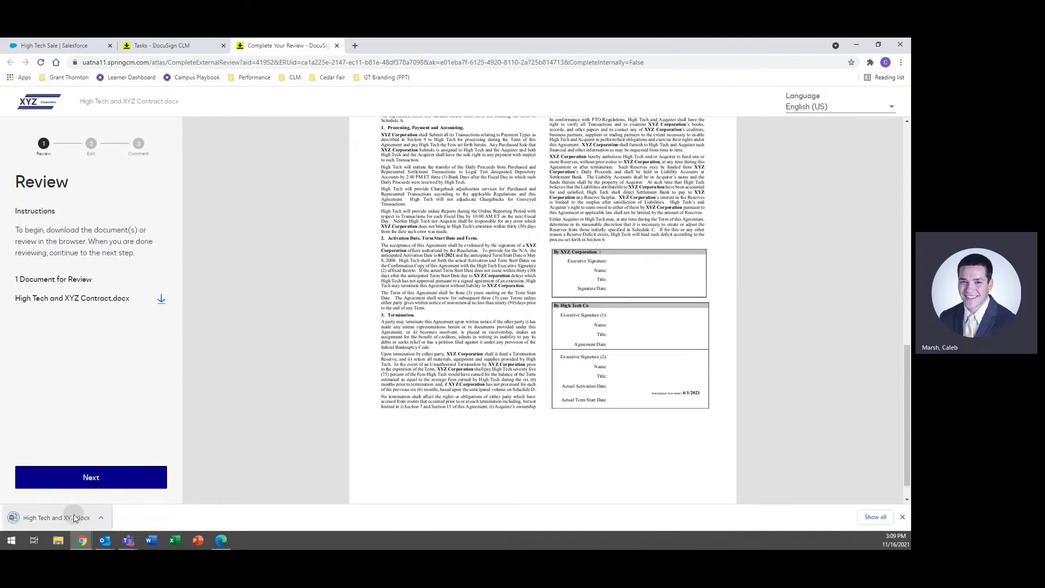
click(72, 516)
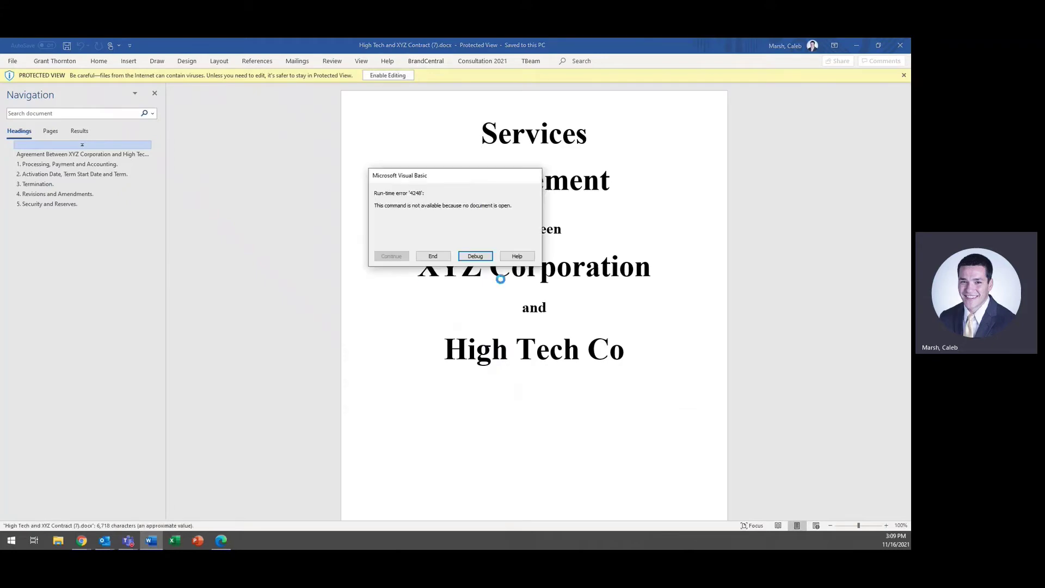
Step: Delete section 5's opening PTO Regulations paragraph under Security and Reserves, then close Word
click(444, 257)
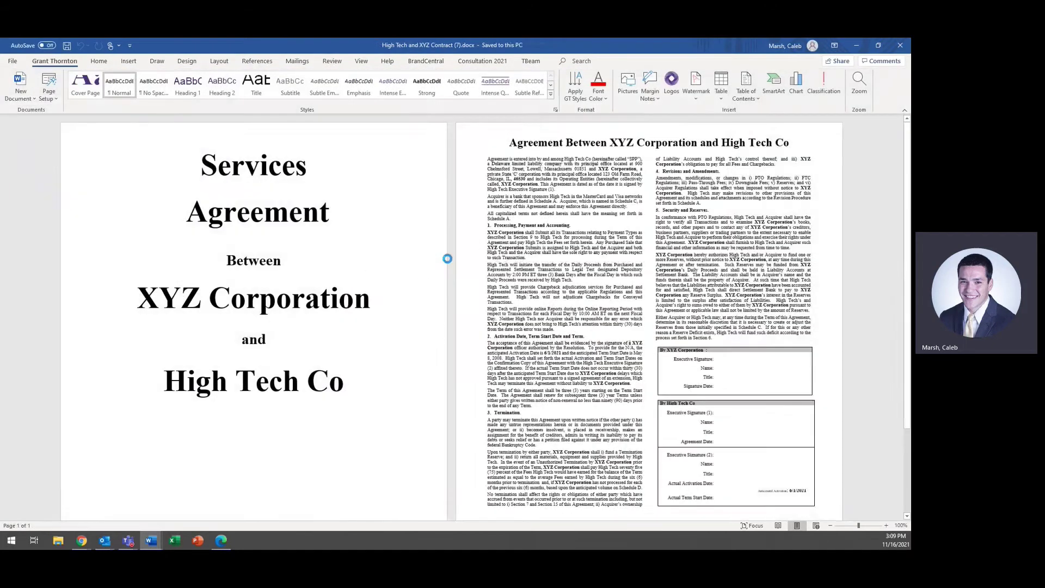
scroll(448, 250, down, 10)
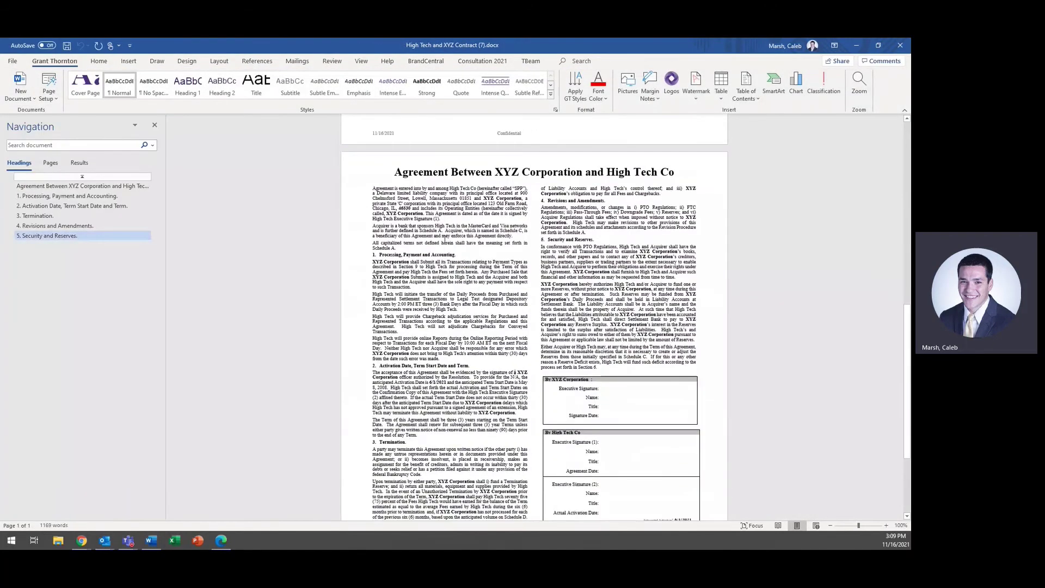
drag(677, 277, 540, 246)
key(Delete)
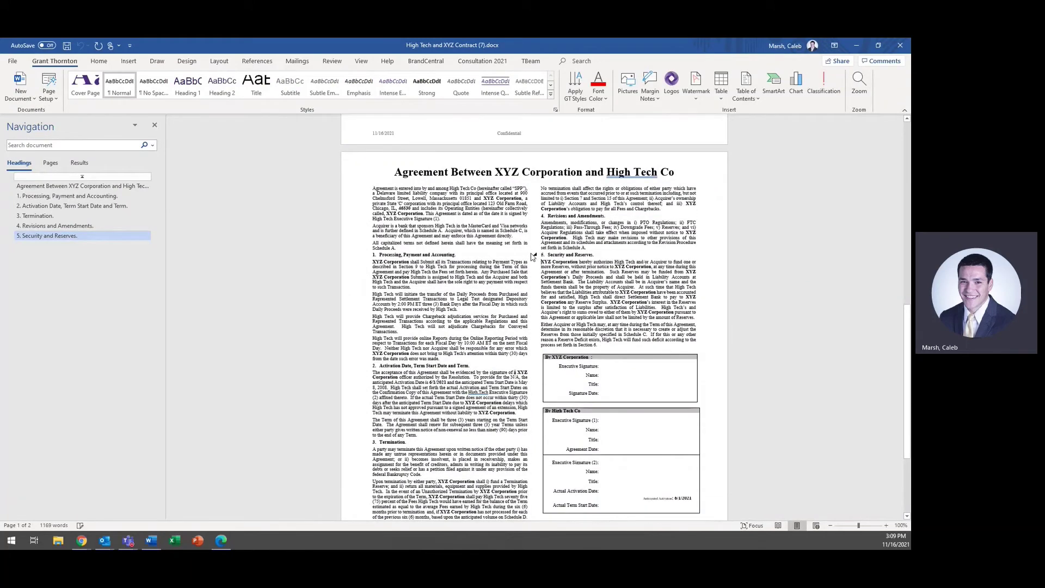
click(900, 45)
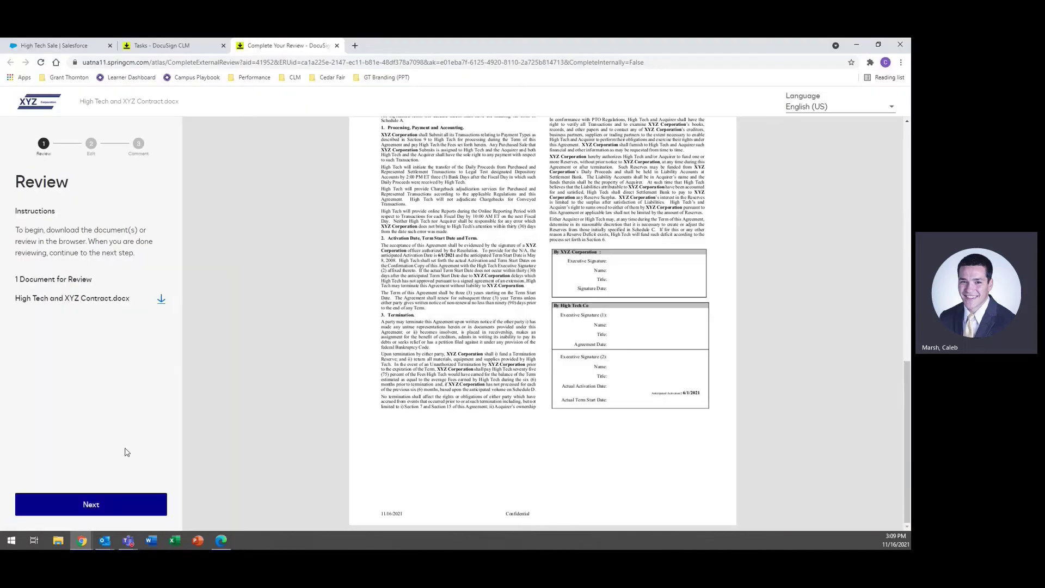
Step: Upload the edited contract from Downloads as the new document version
click(117, 502)
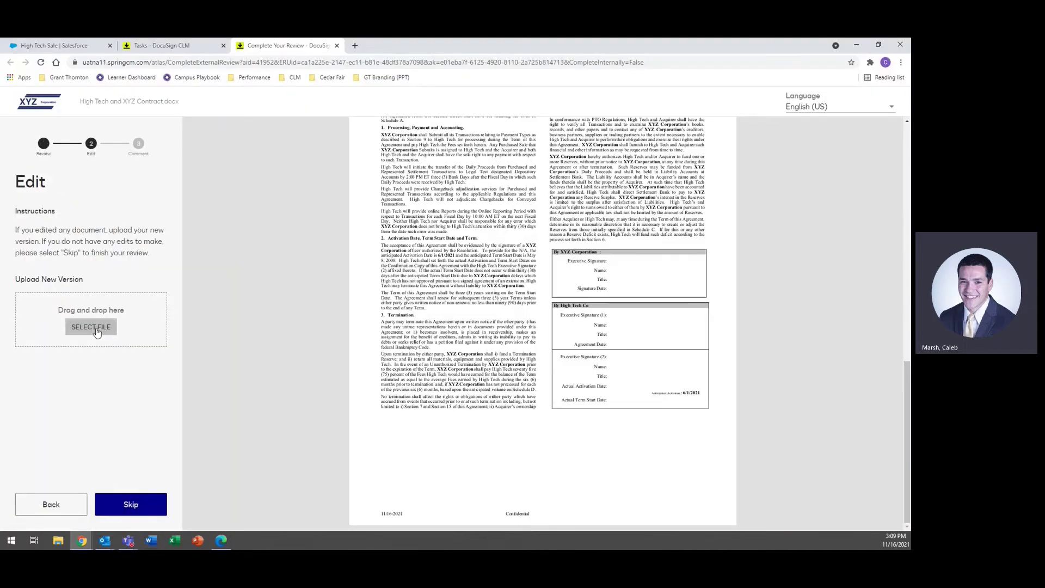
click(150, 306)
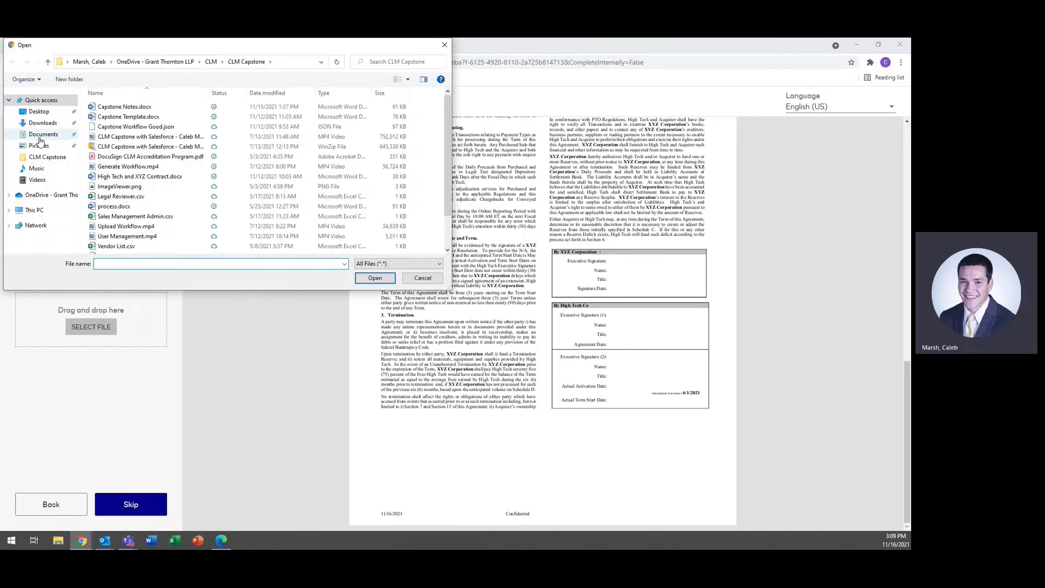
click(50, 128)
double_click(136, 110)
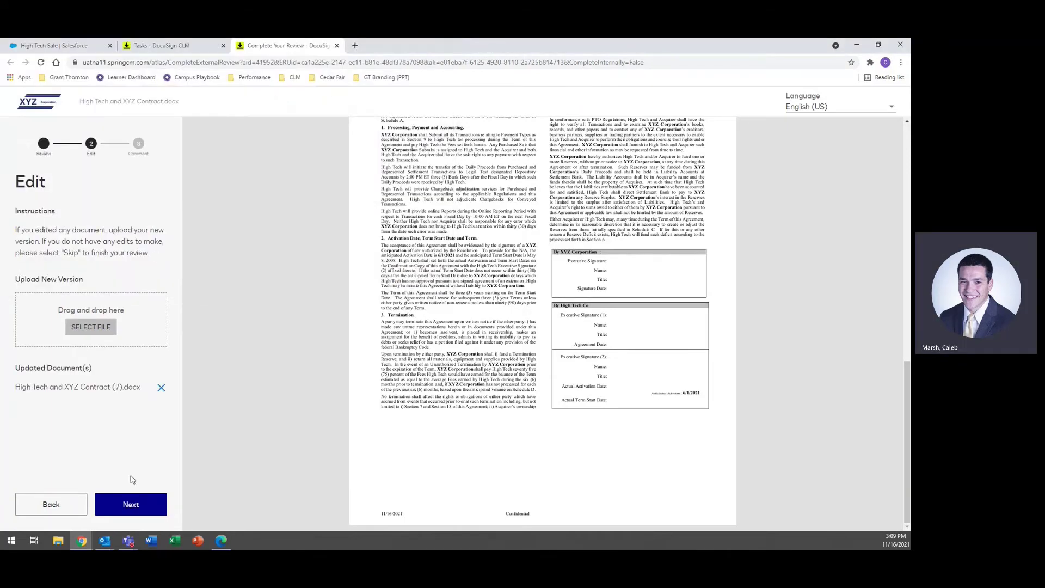
click(131, 504)
Step: Add the comment 'Removed one paragraph.' and complete the external review
click(124, 319)
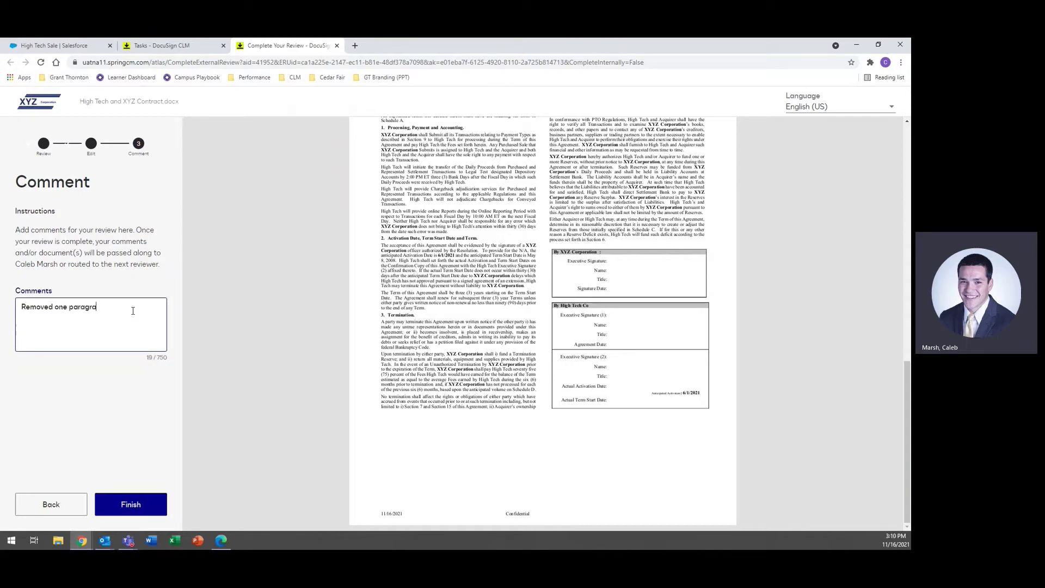
click(141, 504)
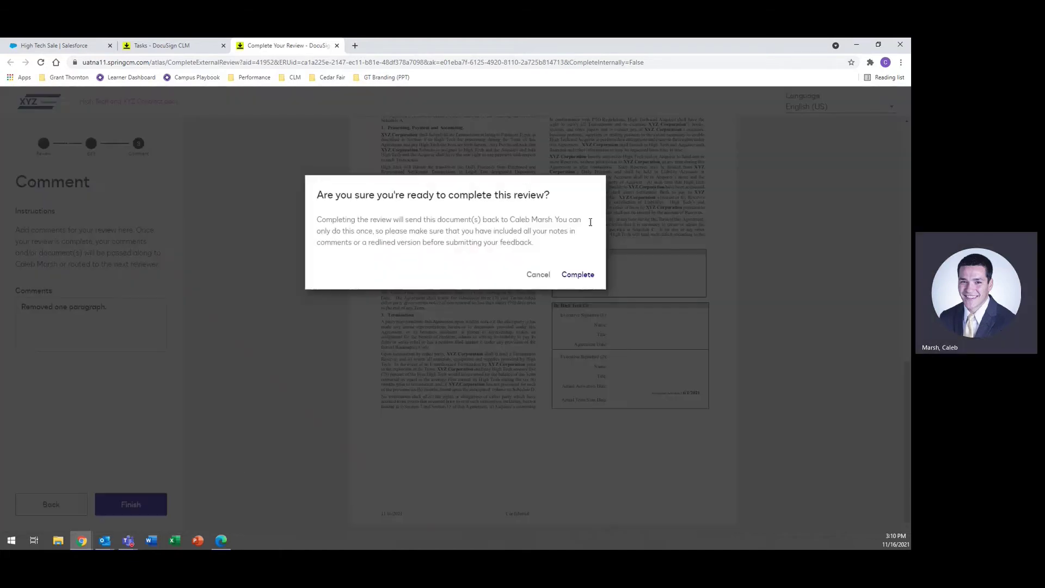
click(583, 275)
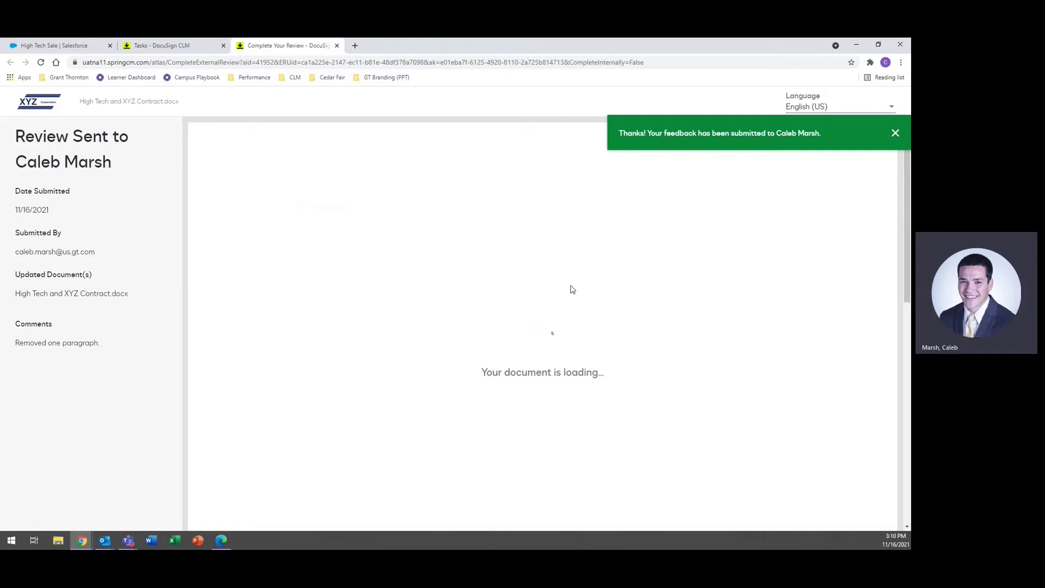
click(337, 46)
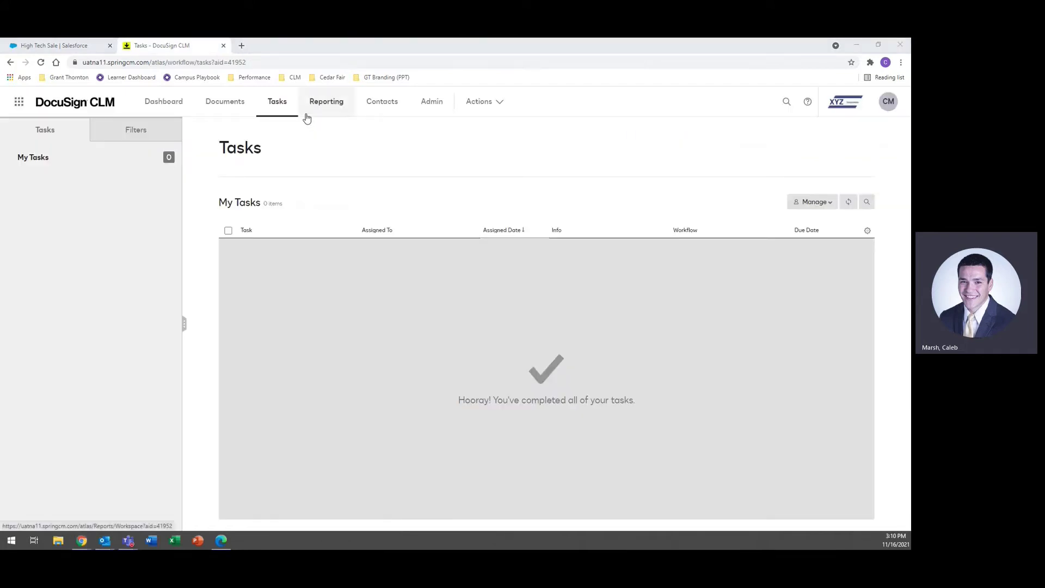
Step: Refresh the legal reviewer's task list and open the new Choice 1 task
key(alt+Tab)
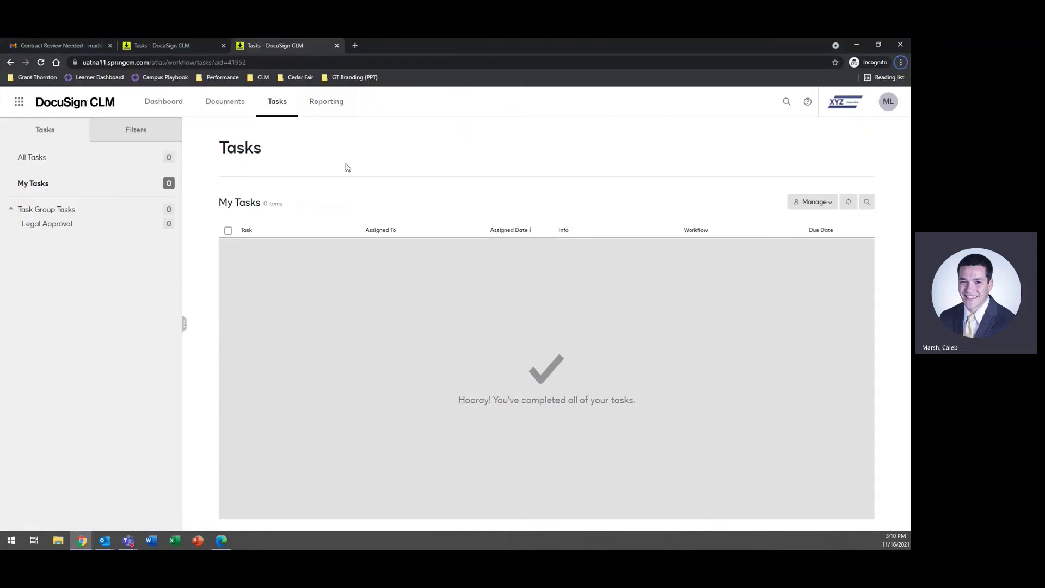
click(337, 45)
click(853, 196)
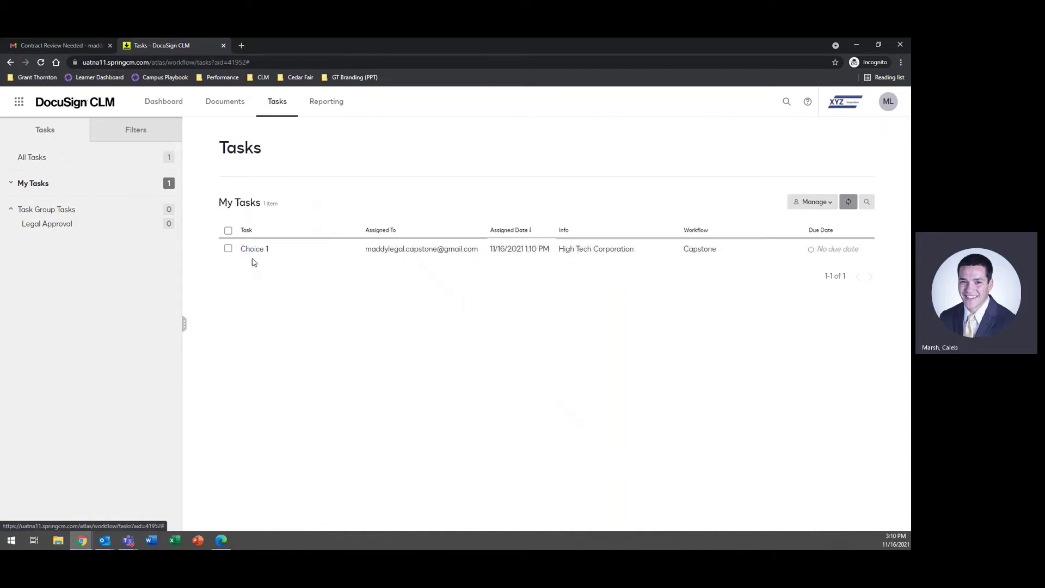
click(254, 253)
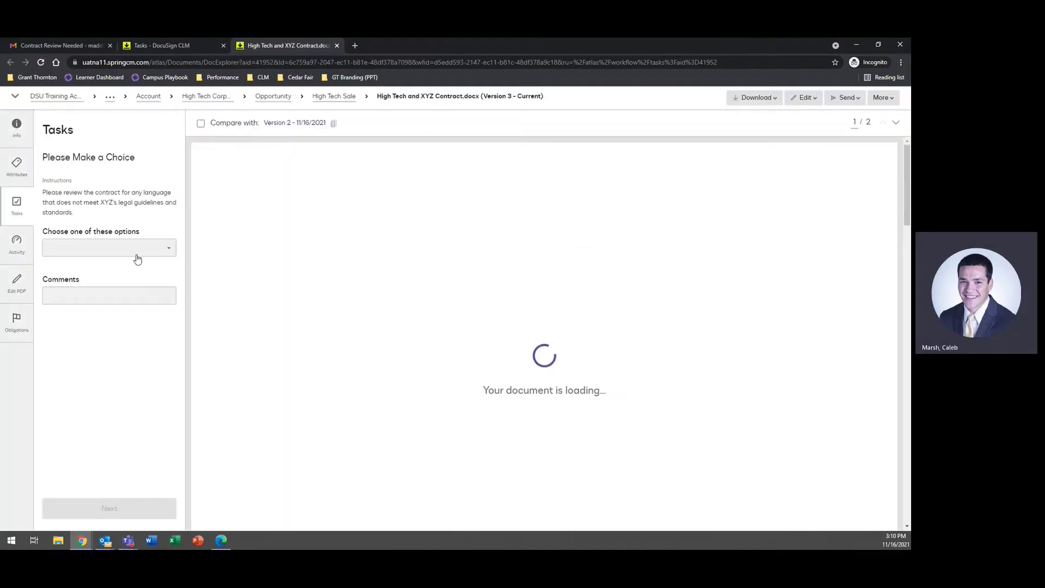
Step: Review the contract's workflow activity history, including the external reviewer's comment
click(147, 250)
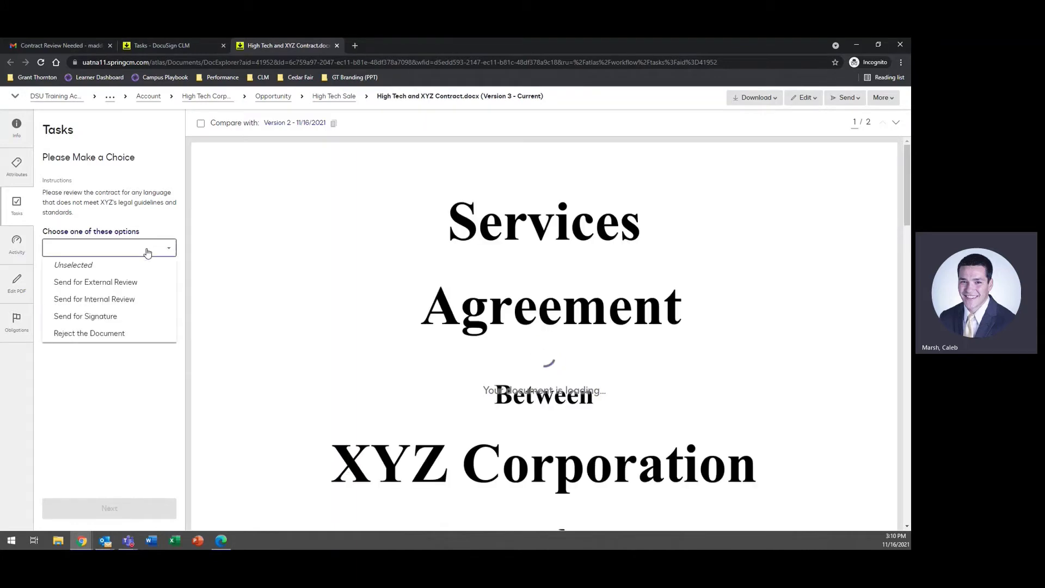
click(123, 410)
click(25, 258)
scroll(103, 250, down, 3)
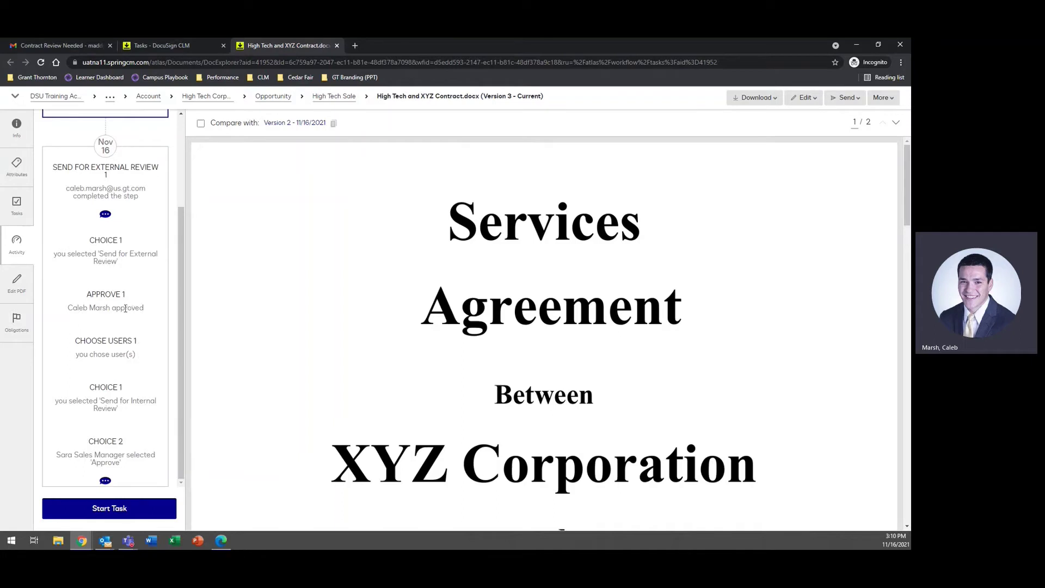
scroll(127, 256, up, 1)
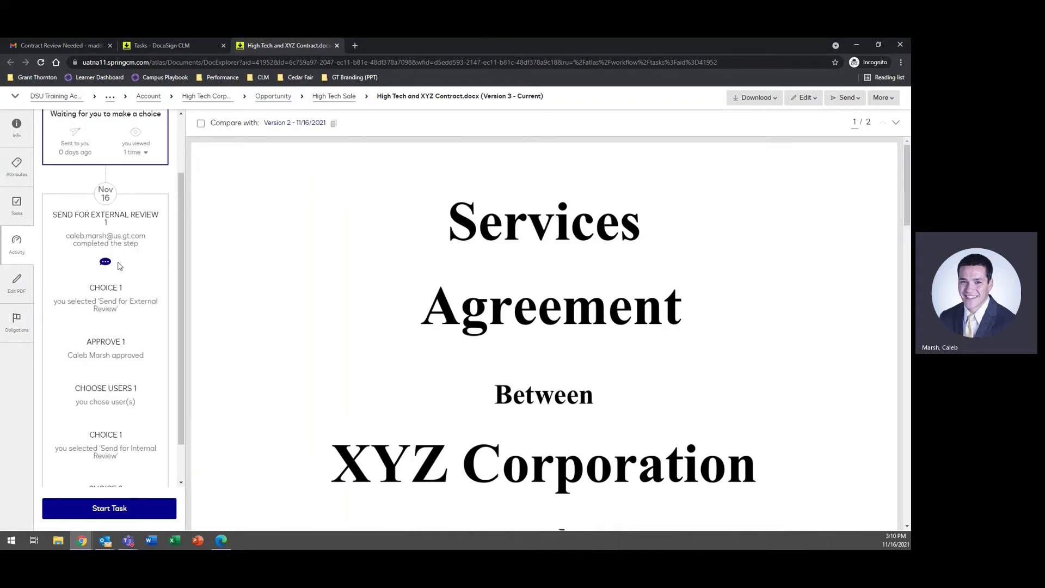
click(107, 262)
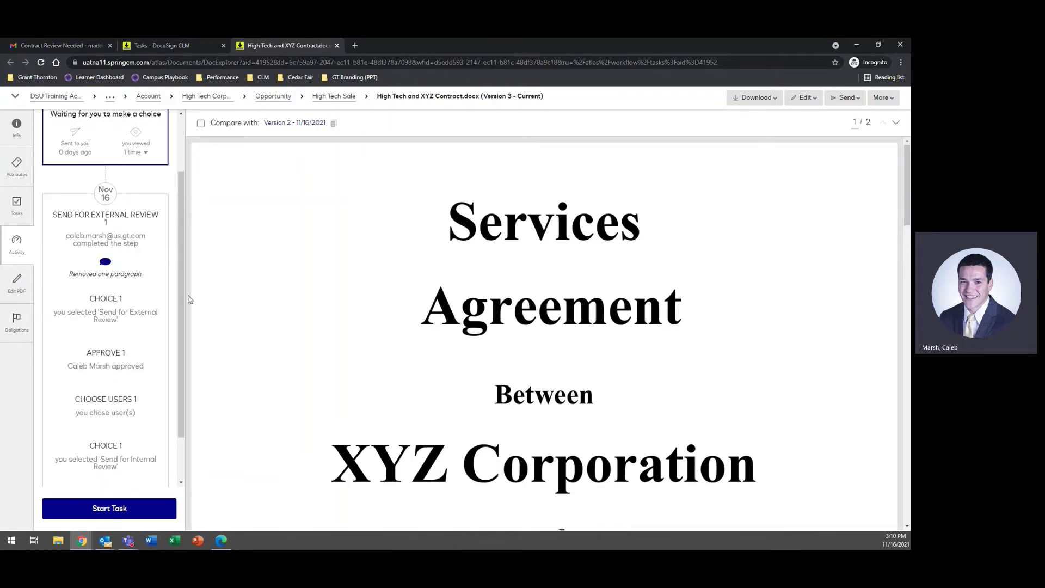
scroll(360, 299, down, 7)
scroll(344, 278, down, 5)
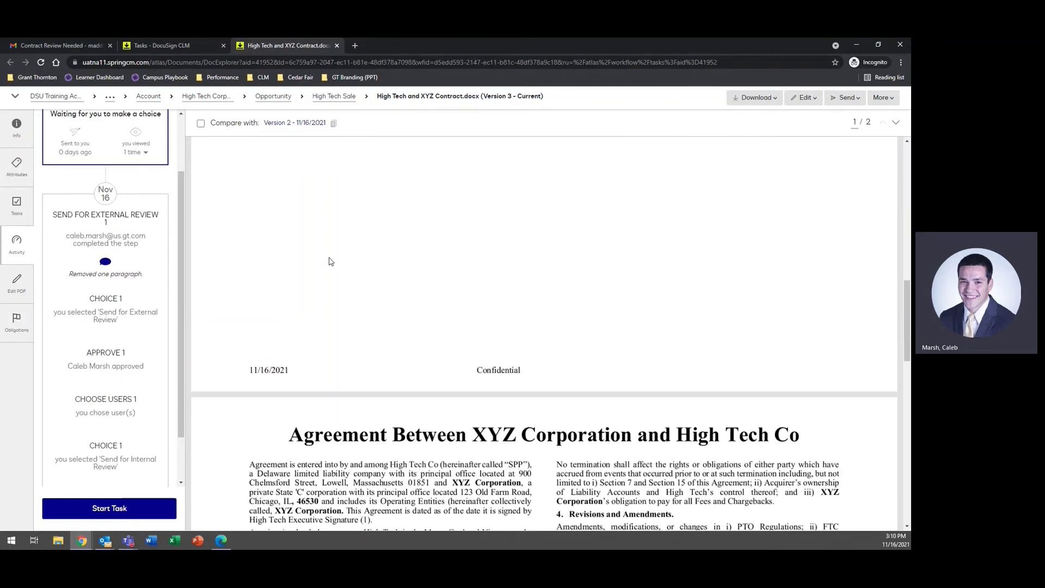
scroll(330, 262, down, 5)
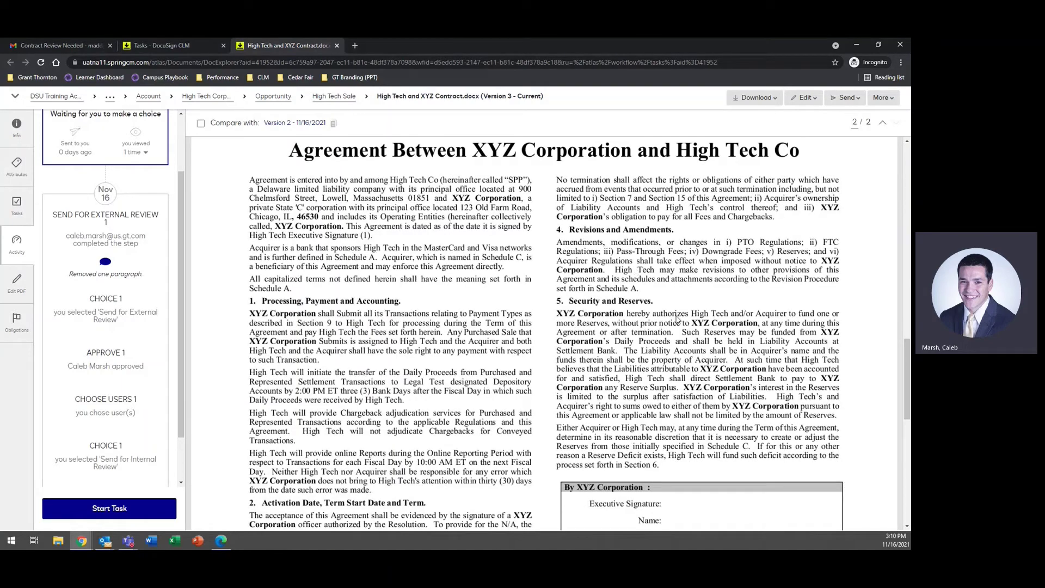
scroll(142, 307, up, 3)
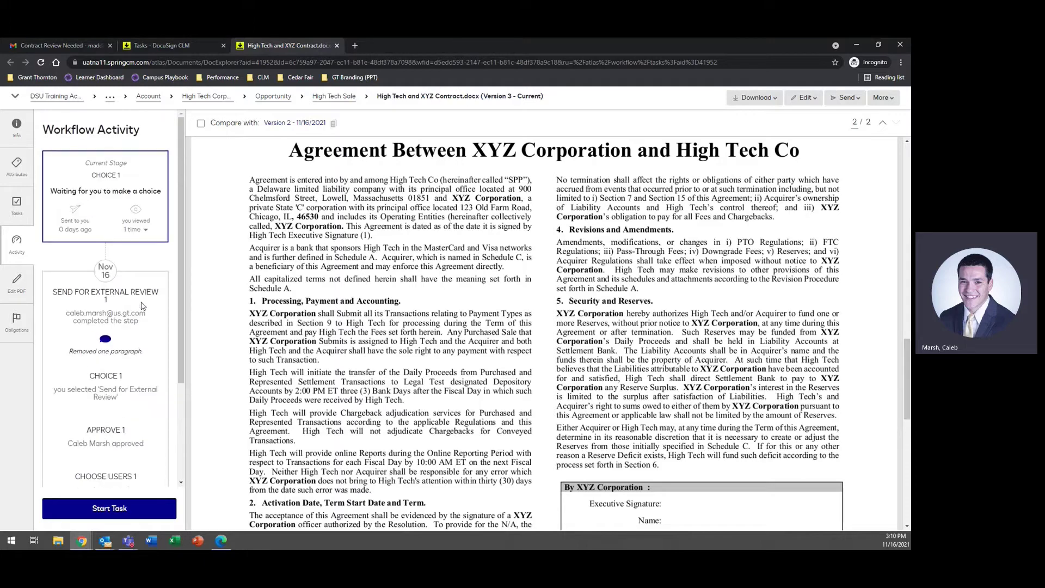
click(16, 205)
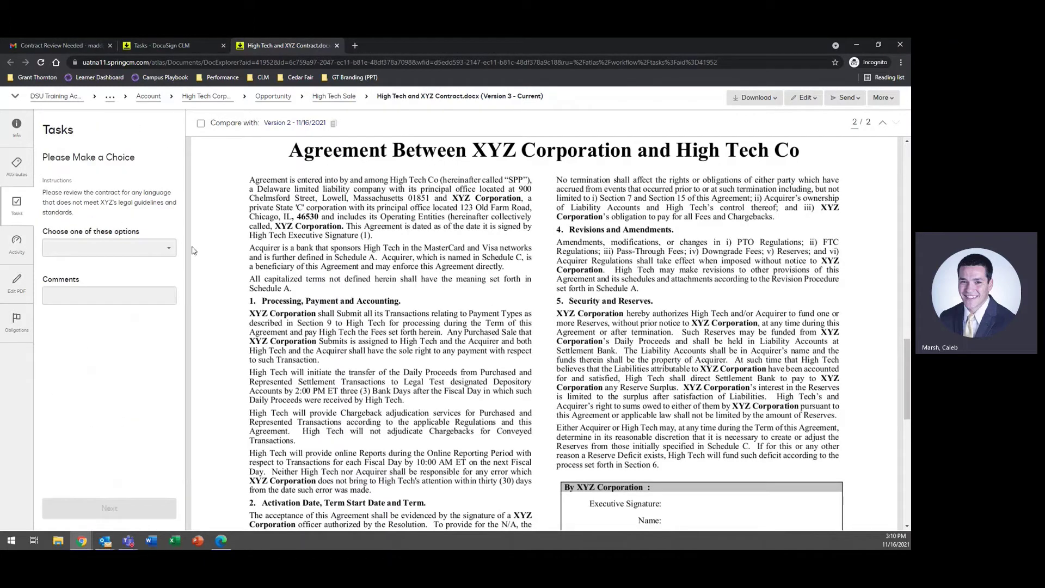
Step: Decide Send for Signature on the task and submit it
click(136, 248)
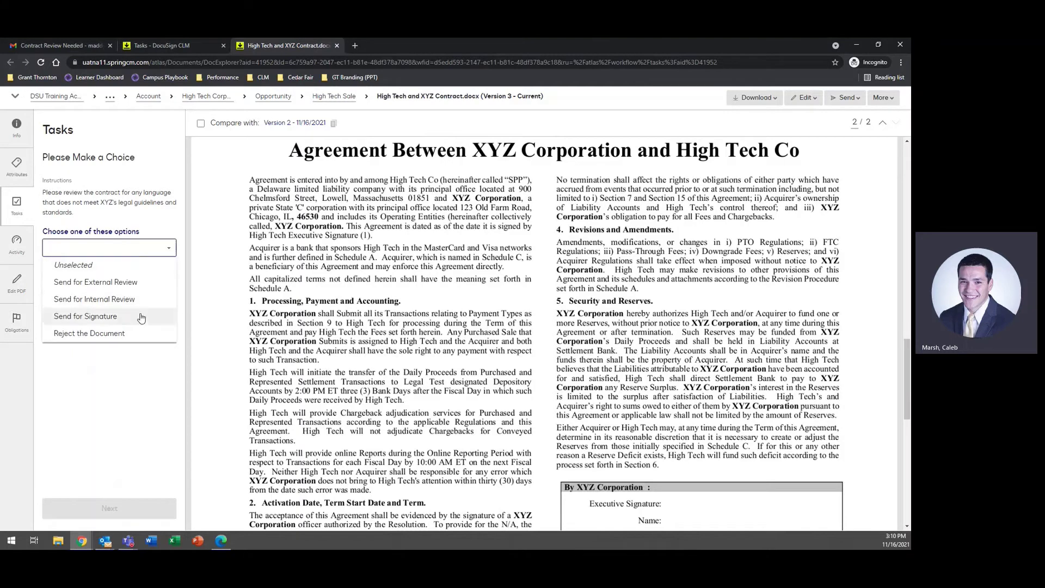
click(109, 316)
click(127, 507)
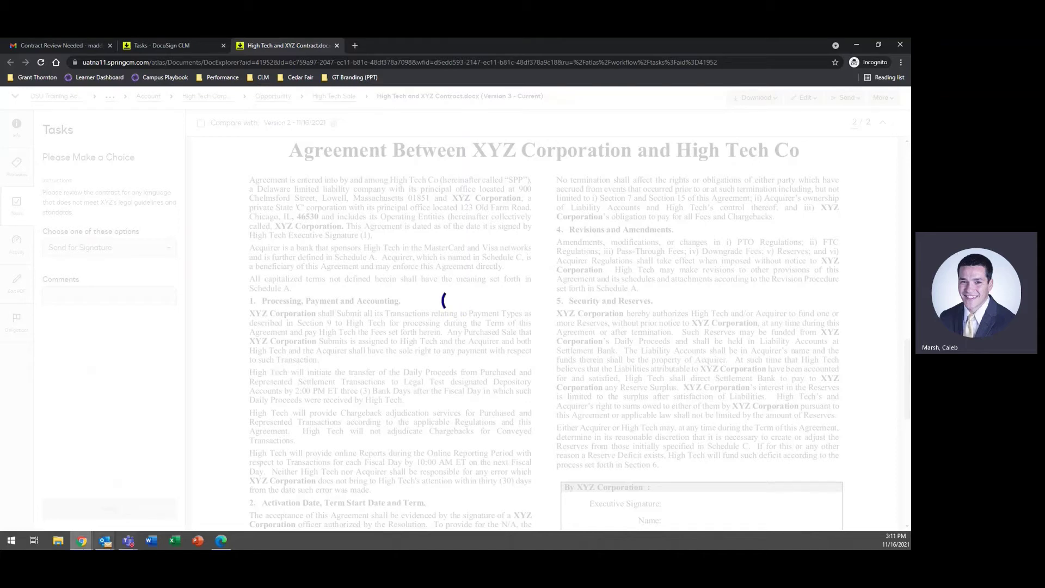
click(83, 542)
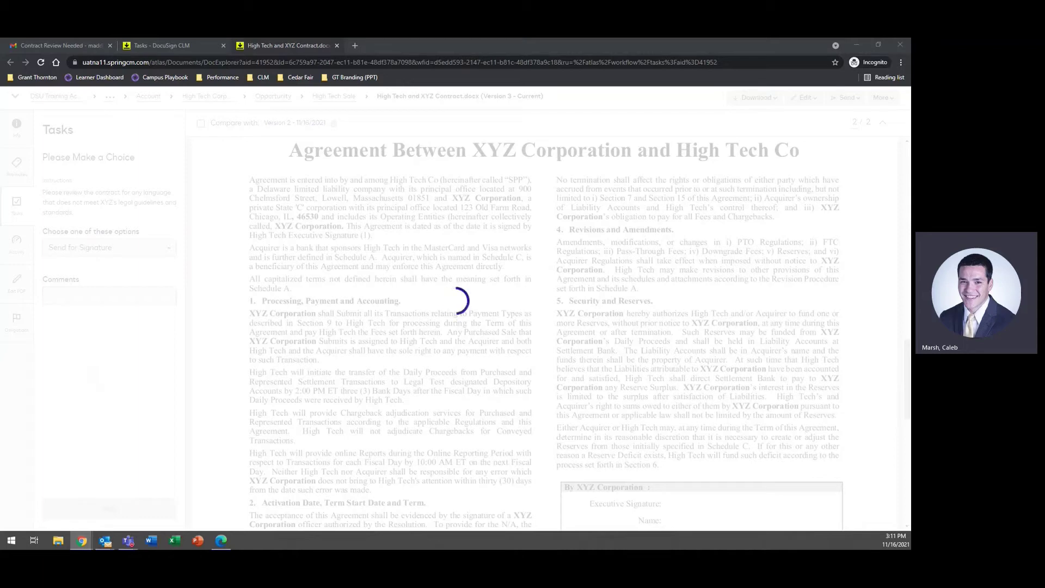
drag(0, 112, 497, 39)
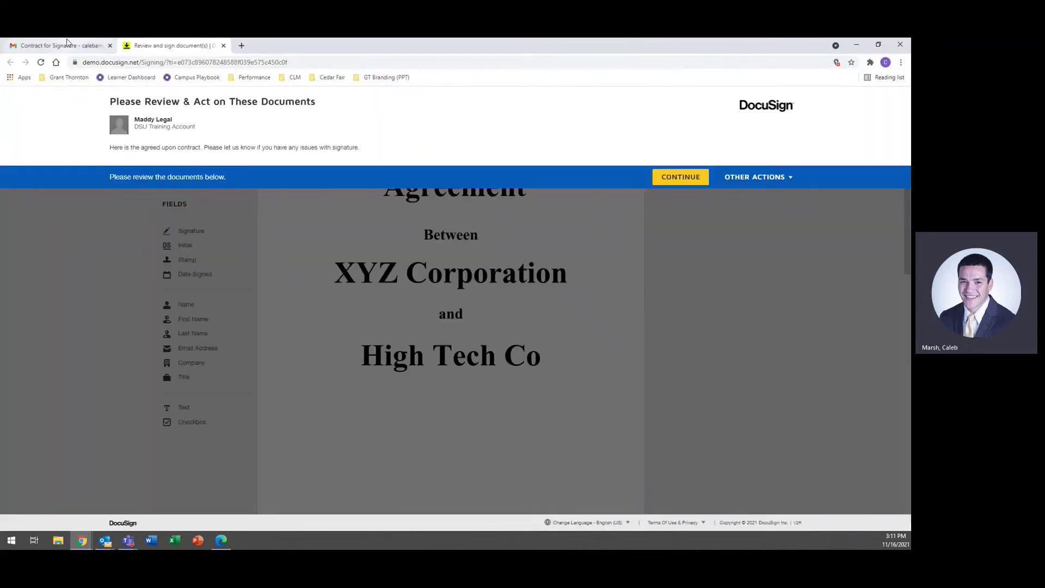
Step: Return from the signature request email to the contract and begin reviewing it for signing
click(68, 45)
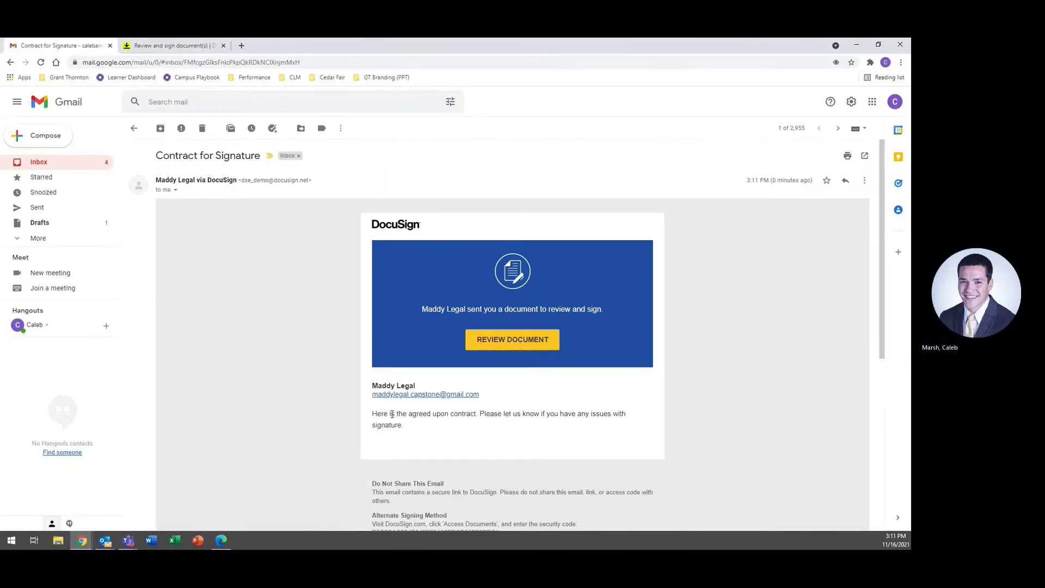
click(177, 46)
click(681, 177)
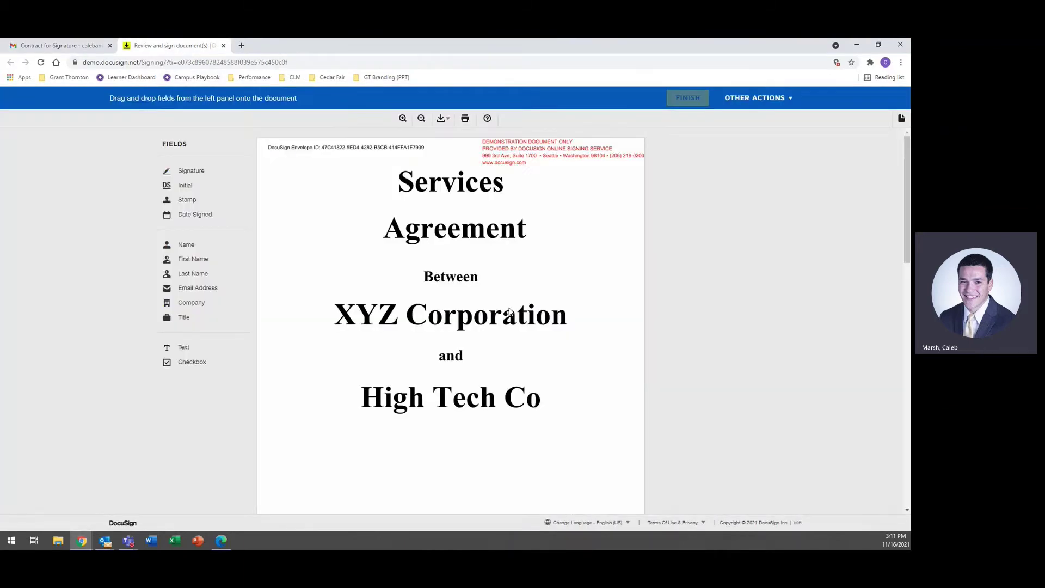
scroll(510, 283, down, 15)
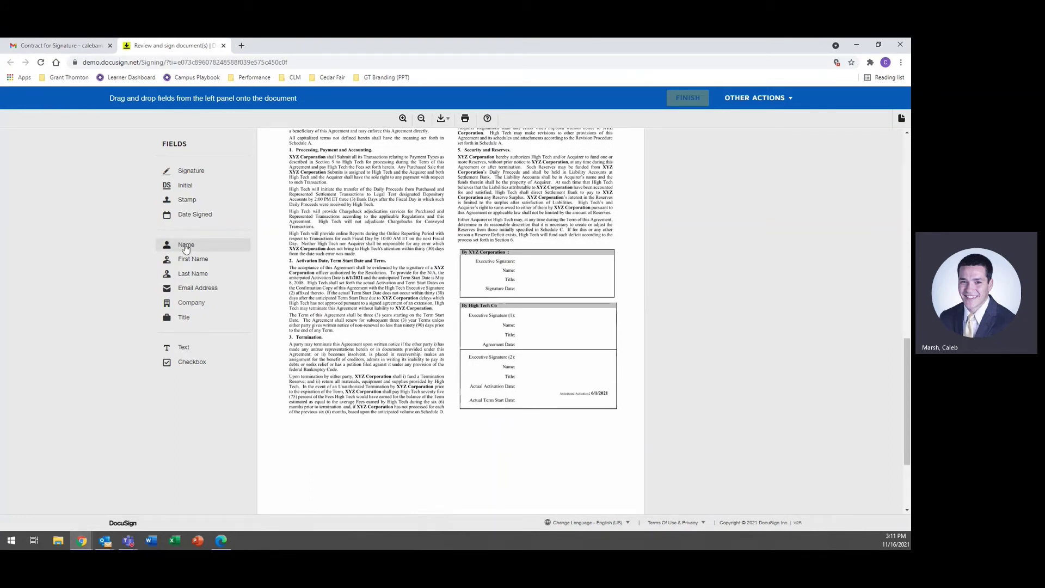
Step: Add name, Sales Representative title, signature and date to the High Tech Co block, then finish without logging in
drag(186, 248, 516, 322)
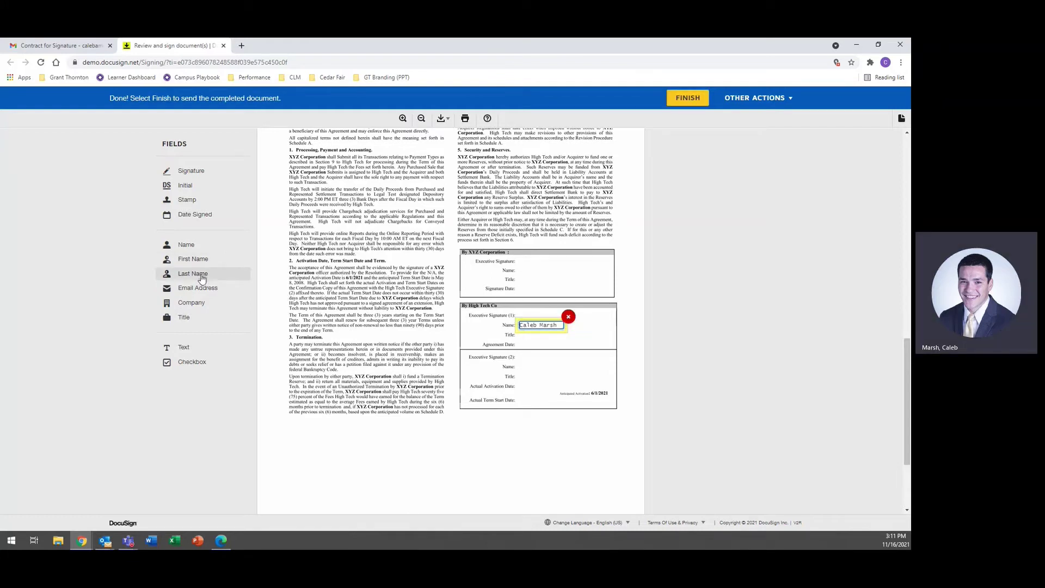
drag(202, 279, 136, 374)
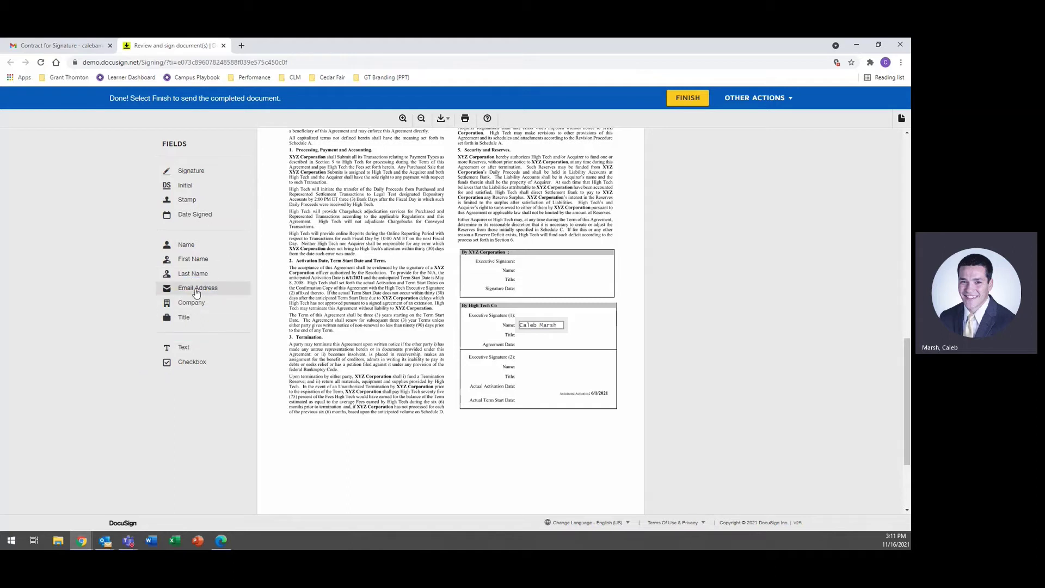
drag(188, 318, 513, 329)
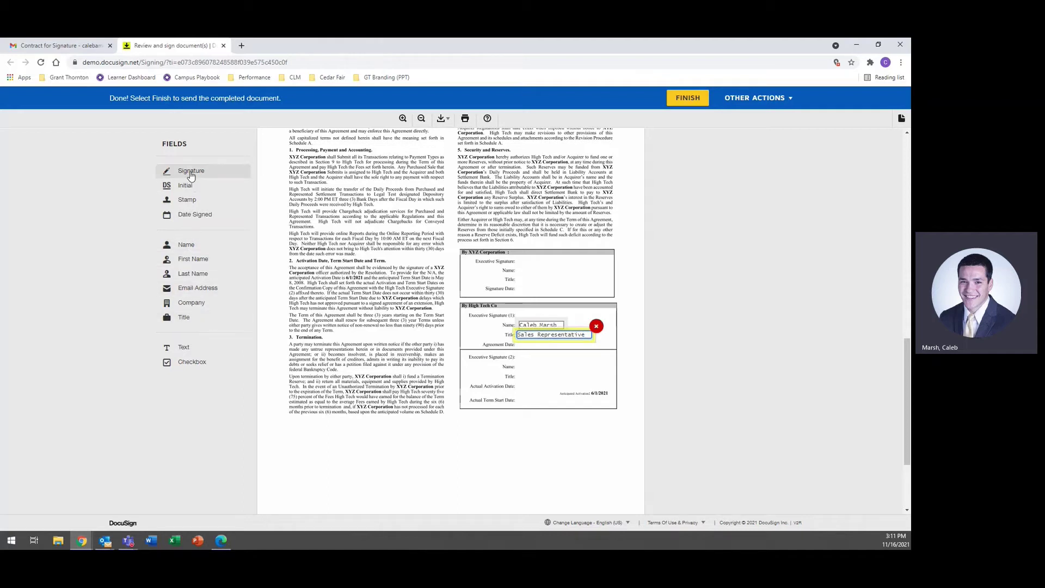
mouse_move(191, 172)
mouse_down()
mouse_move(539, 279)
mouse_move(509, 304)
mouse_up()
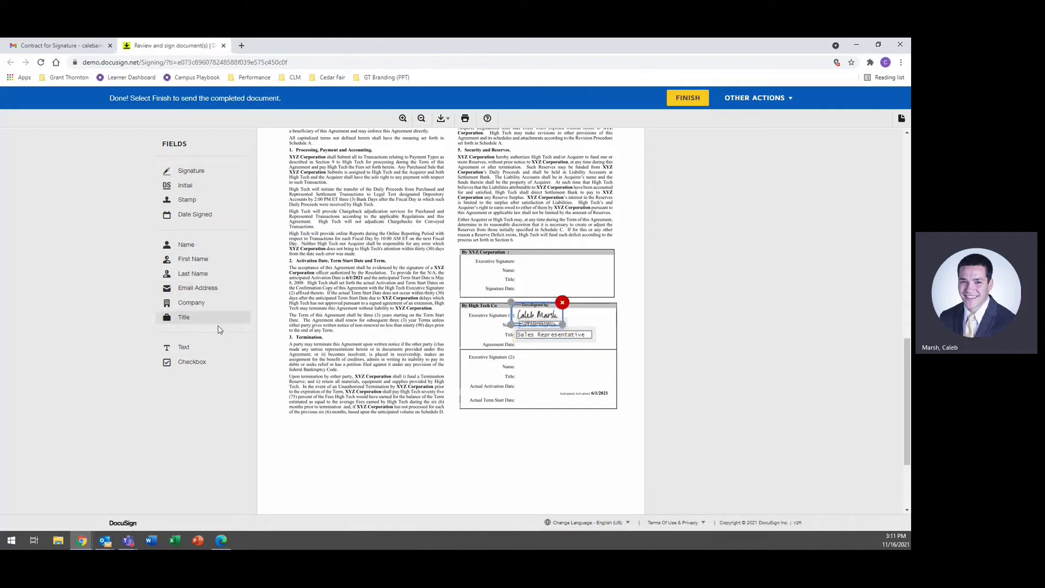
drag(195, 220, 518, 339)
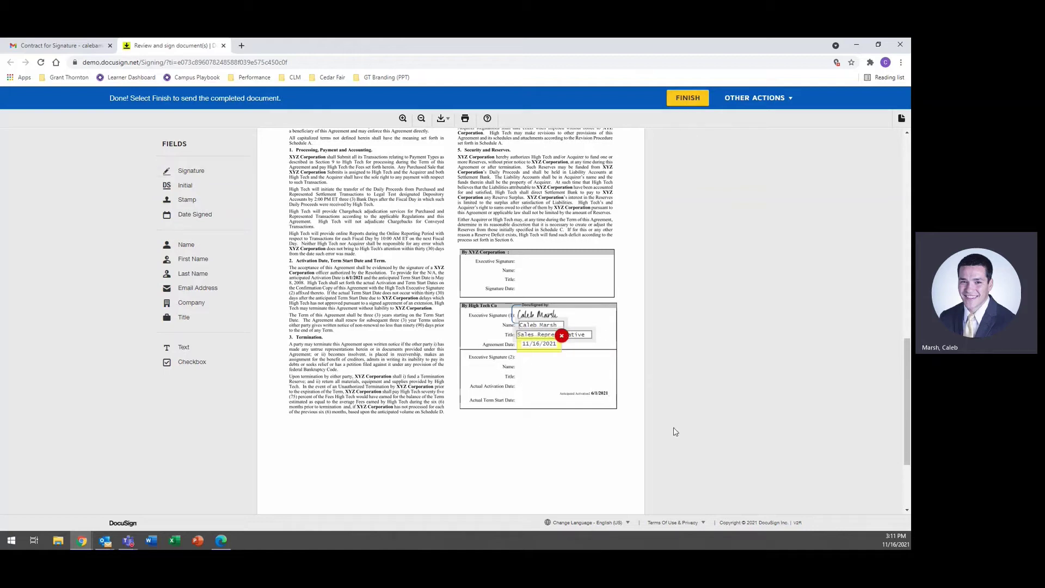
click(659, 386)
click(680, 104)
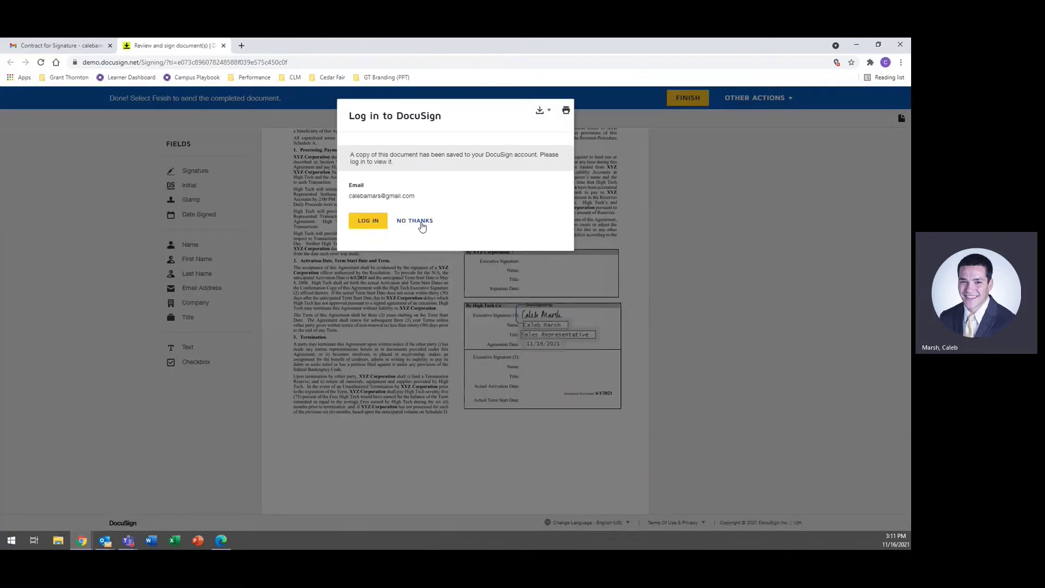
click(422, 222)
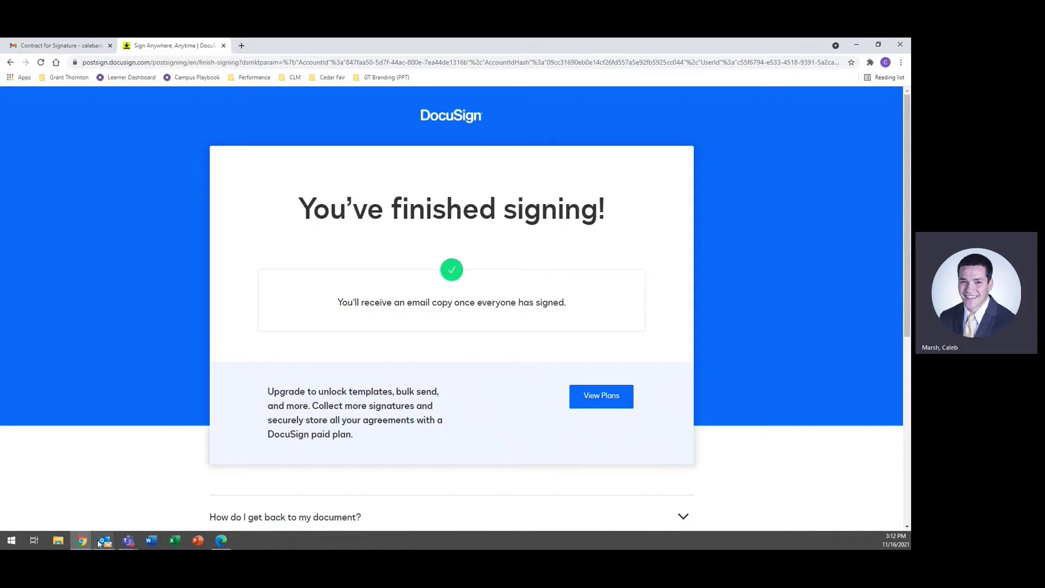
Step: Open the signing session from the signature request email and scroll to XYZ Corporation's block
key(alt+Tab)
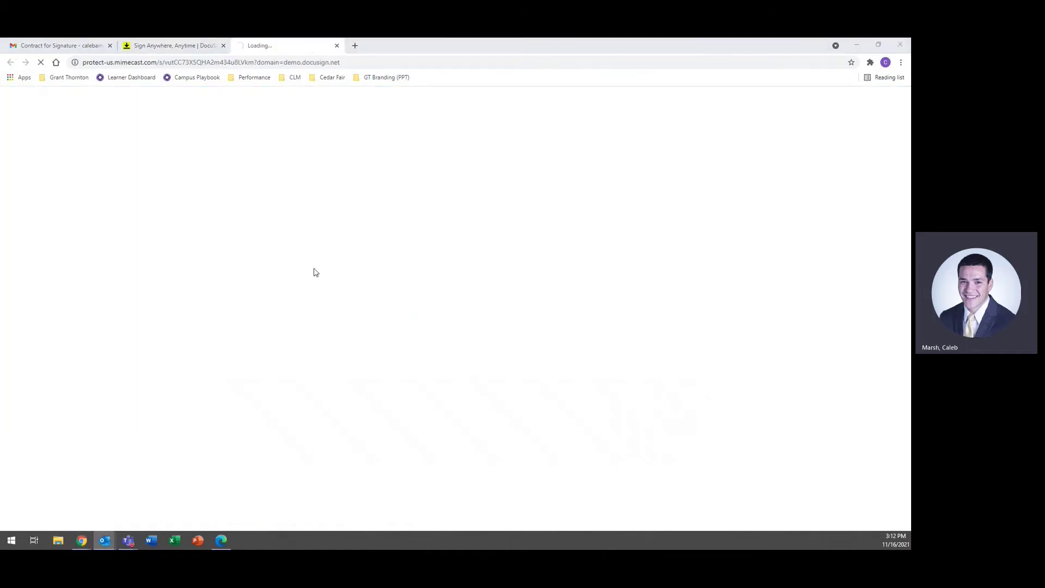
scroll(457, 383, down, 3)
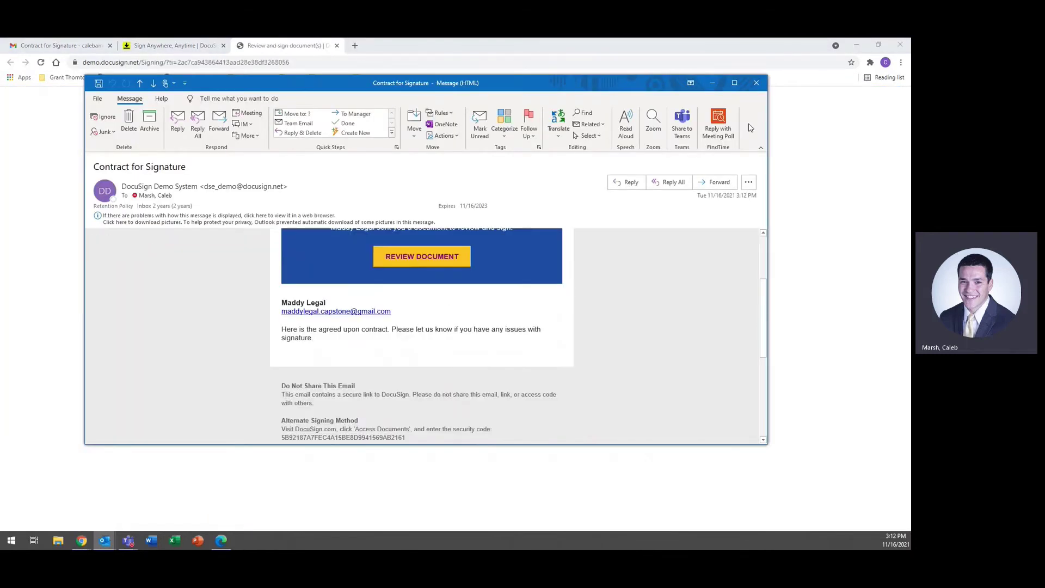
click(754, 88)
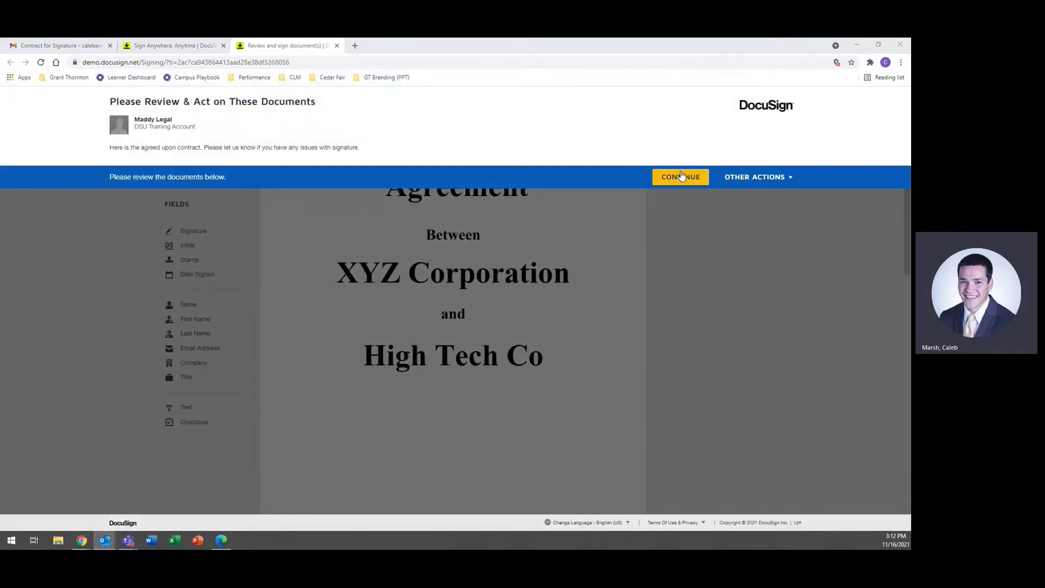
click(679, 178)
scroll(527, 255, down, 5)
scroll(527, 255, down, 8)
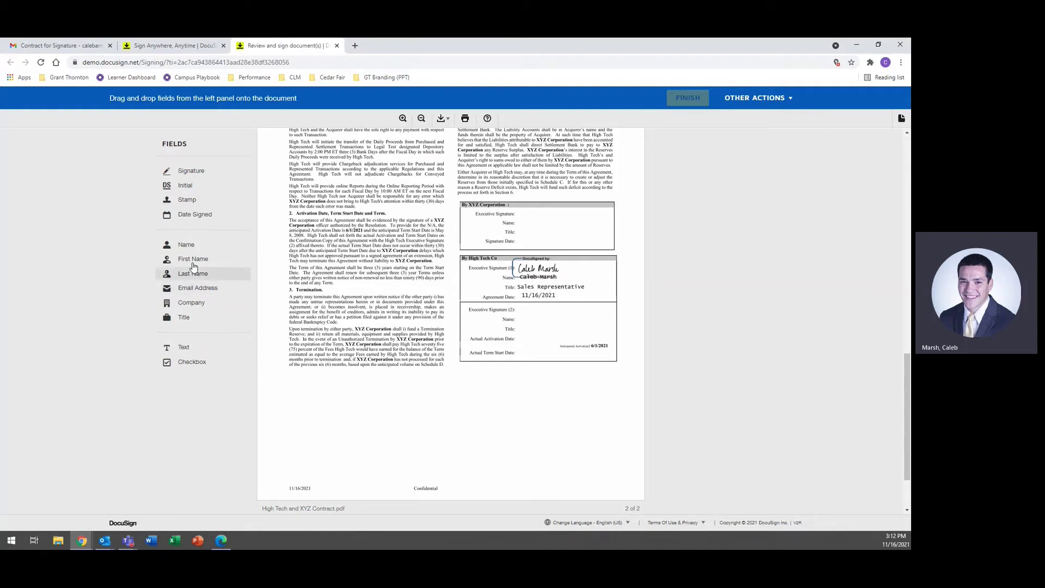
Step: Add name, title CIO, signing date and signature to XYZ Corporation's block, then finish without logging in
drag(189, 250, 517, 217)
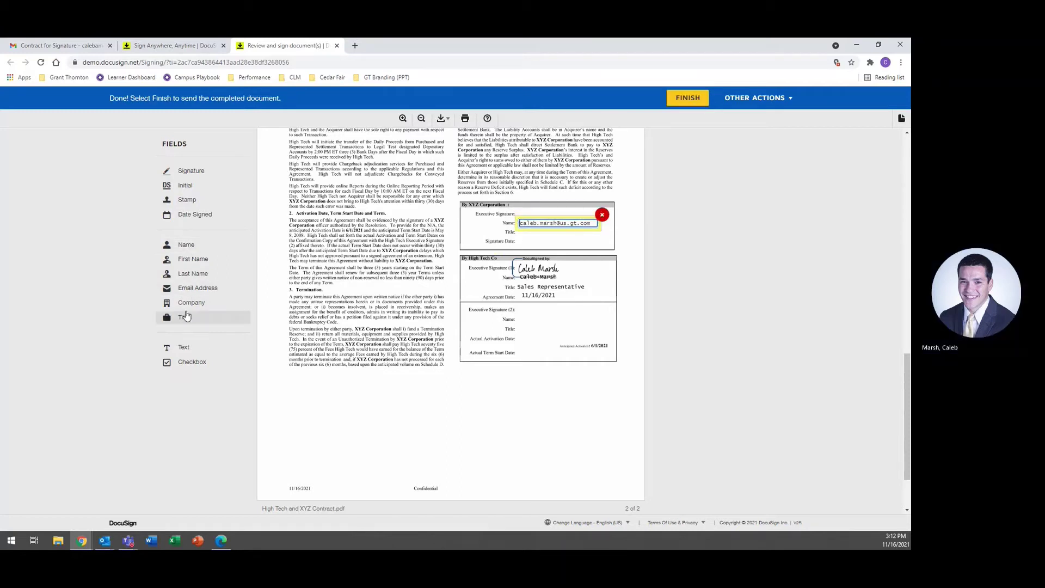
drag(187, 318, 518, 229)
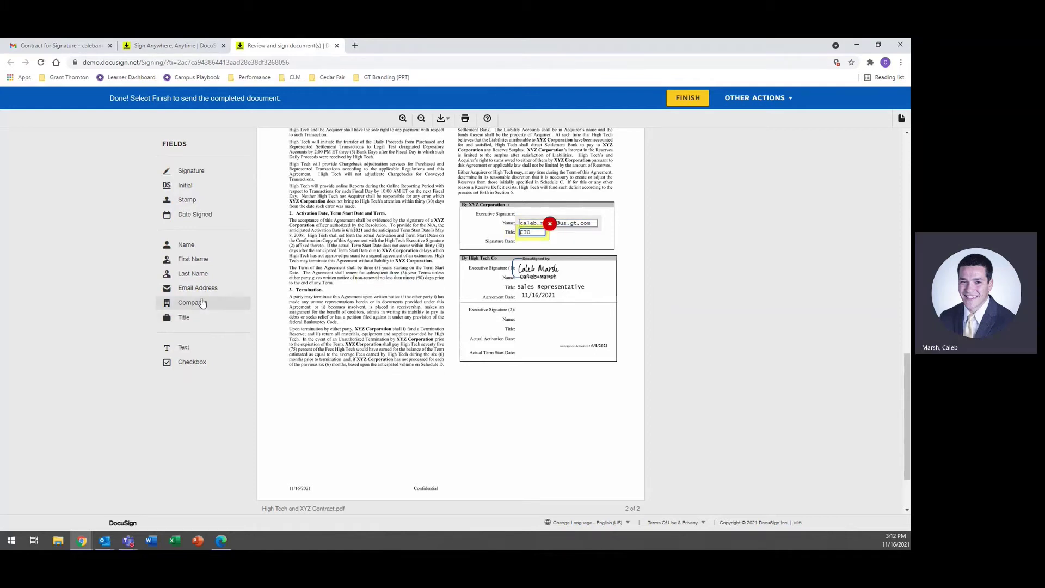
mouse_move(201, 215)
mouse_down()
mouse_move(553, 240)
mouse_move(515, 237)
mouse_up()
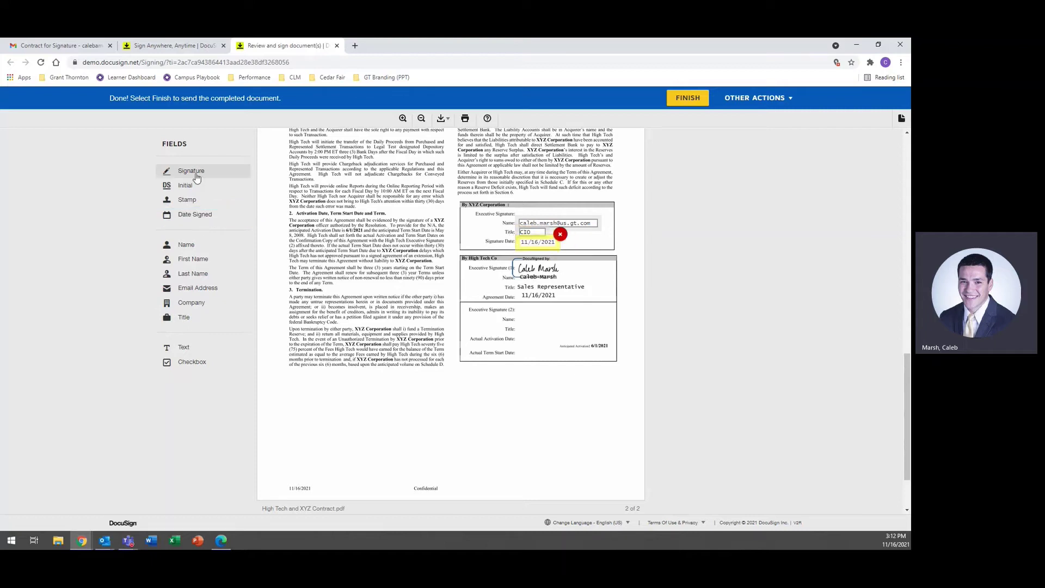
drag(197, 173, 507, 192)
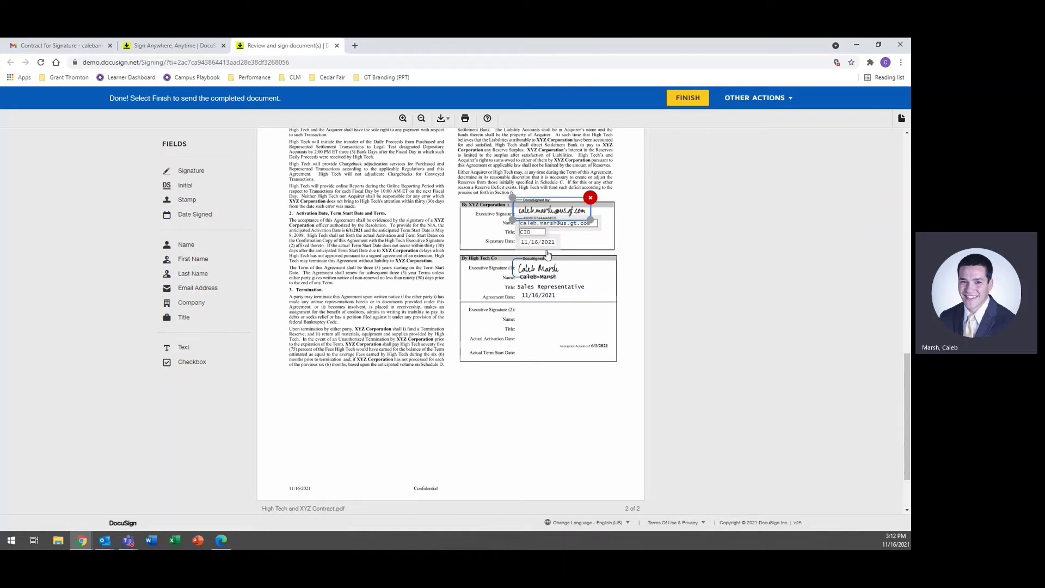
click(687, 100)
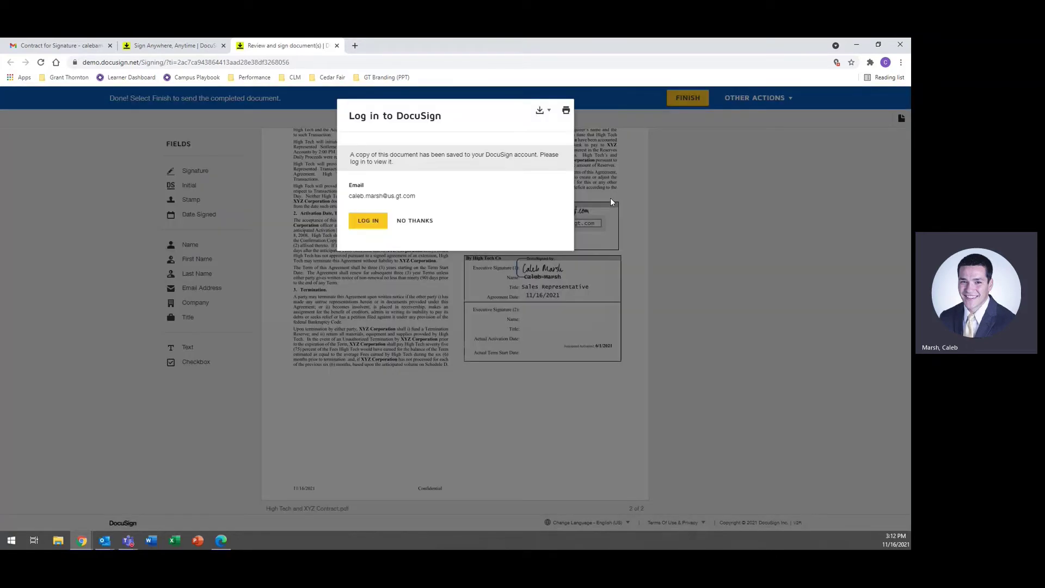
click(418, 221)
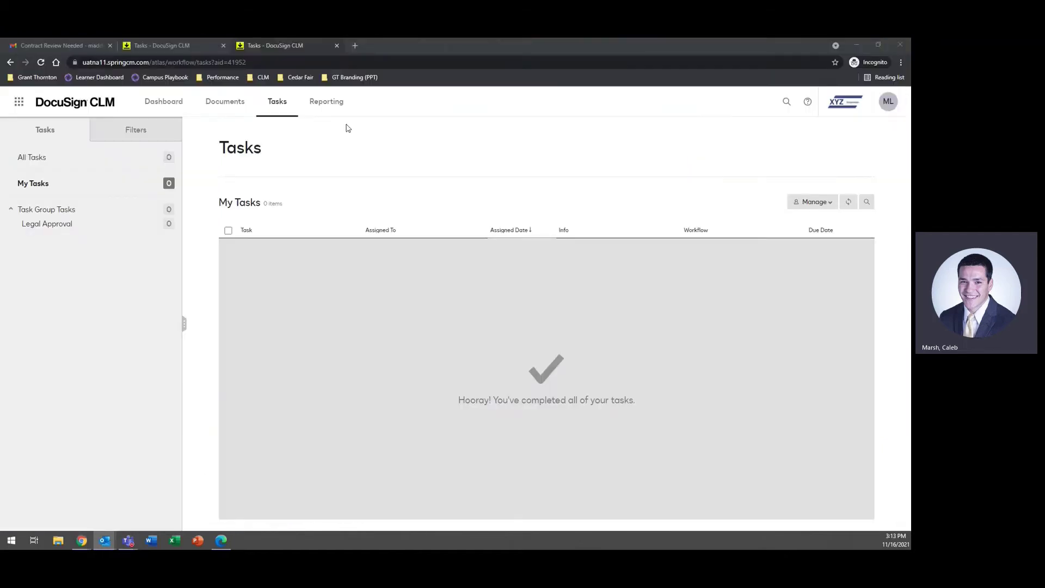
Step: Read the 'Completed: Contract for Signature' email confirming all parties signed, then return to High Tech Sale
mouse_move(82, 539)
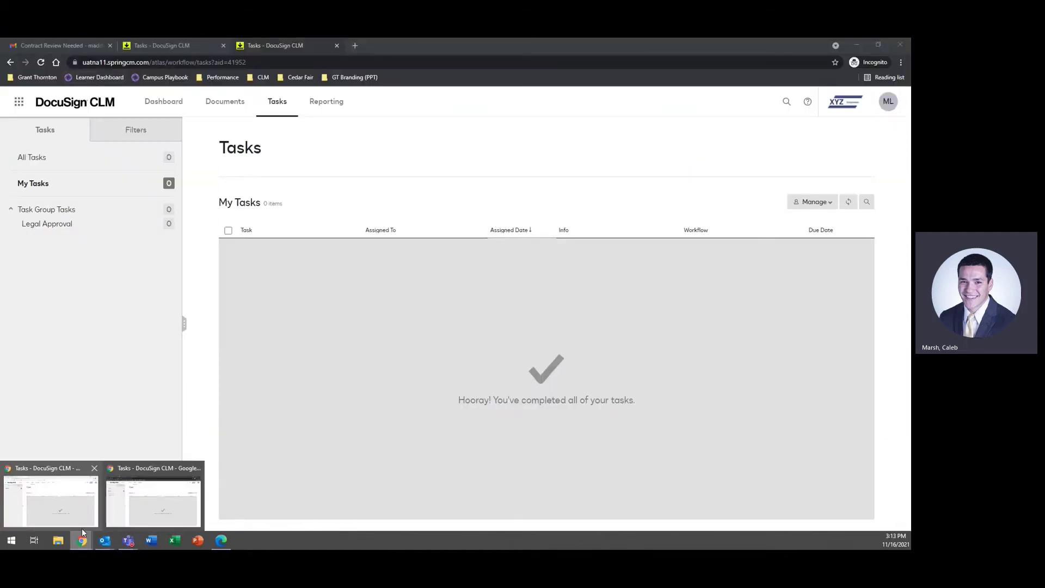
click(46, 486)
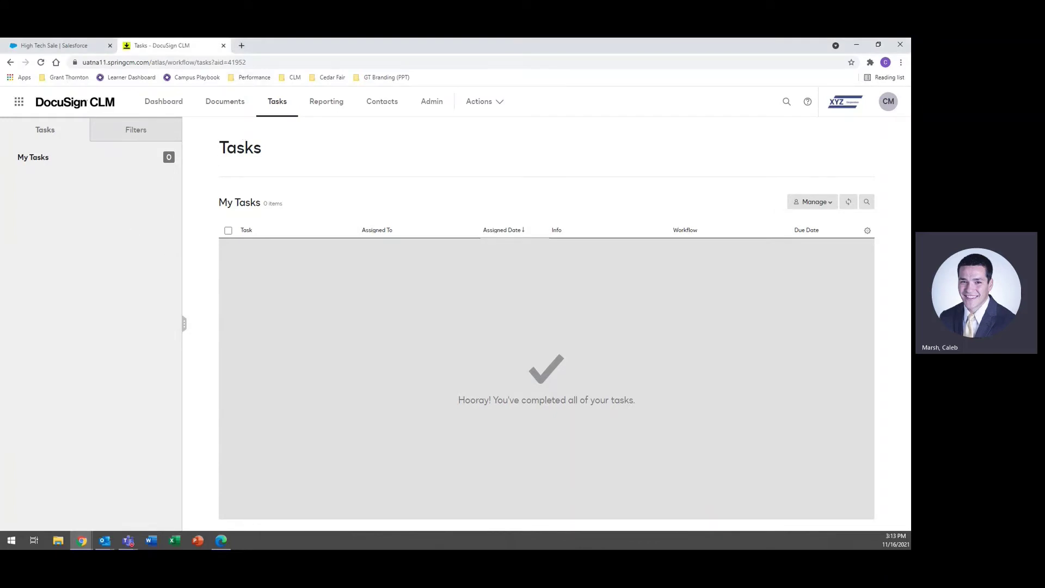
key(alt+Tab)
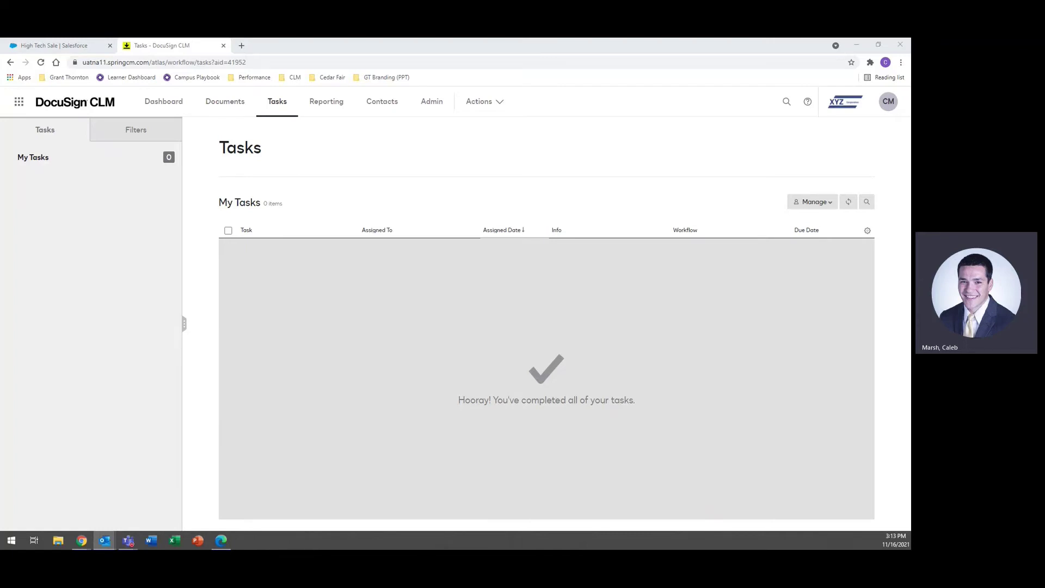
scroll(207, 342, down, 3)
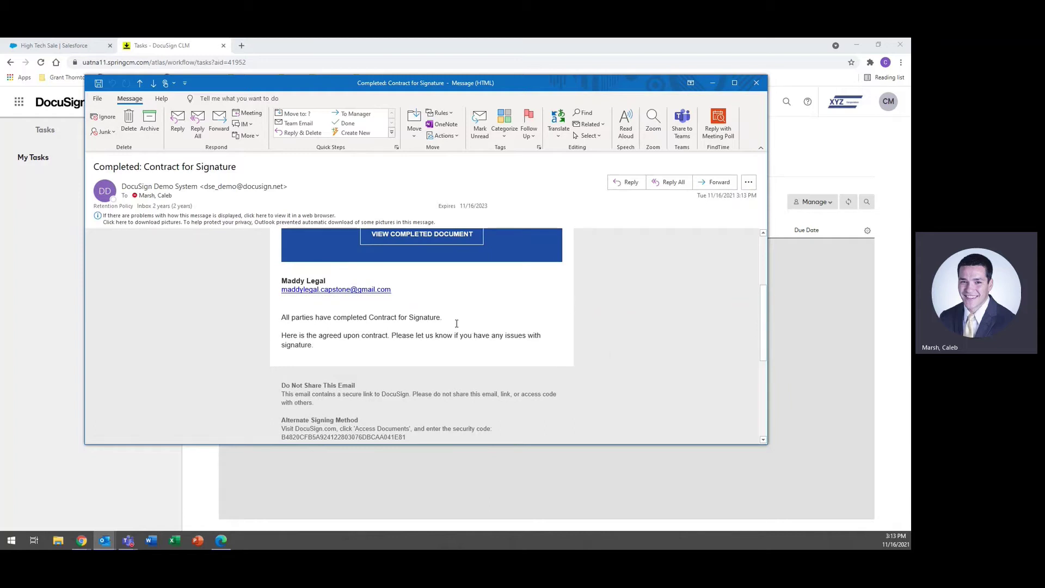
scroll(467, 354, up, 2)
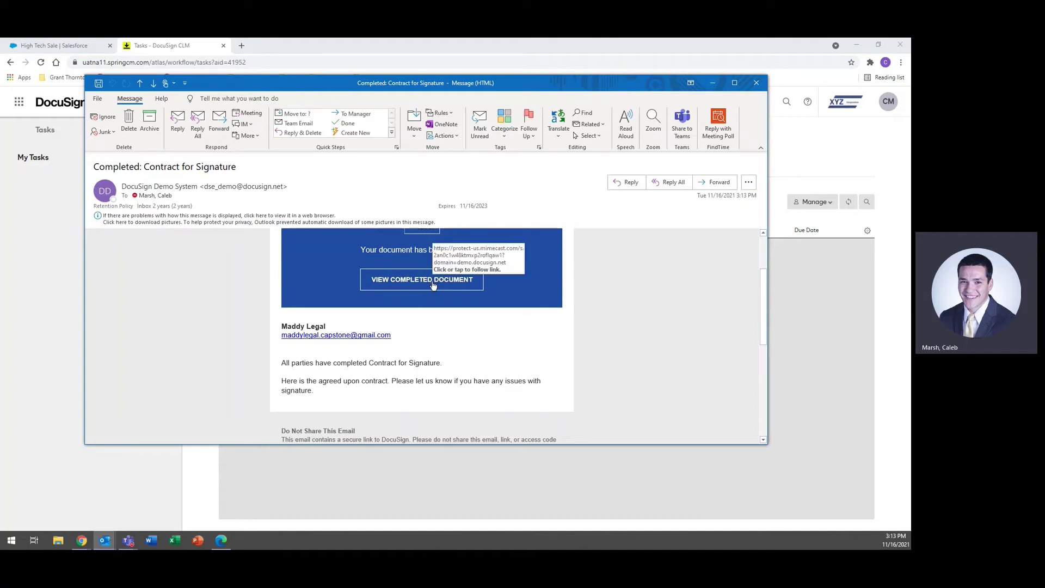
click(757, 82)
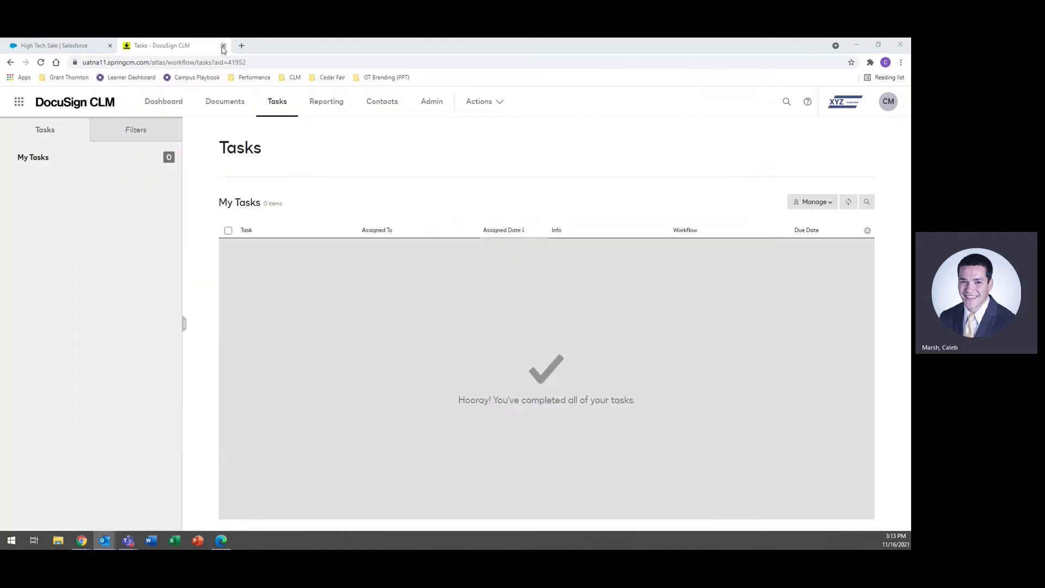
click(49, 46)
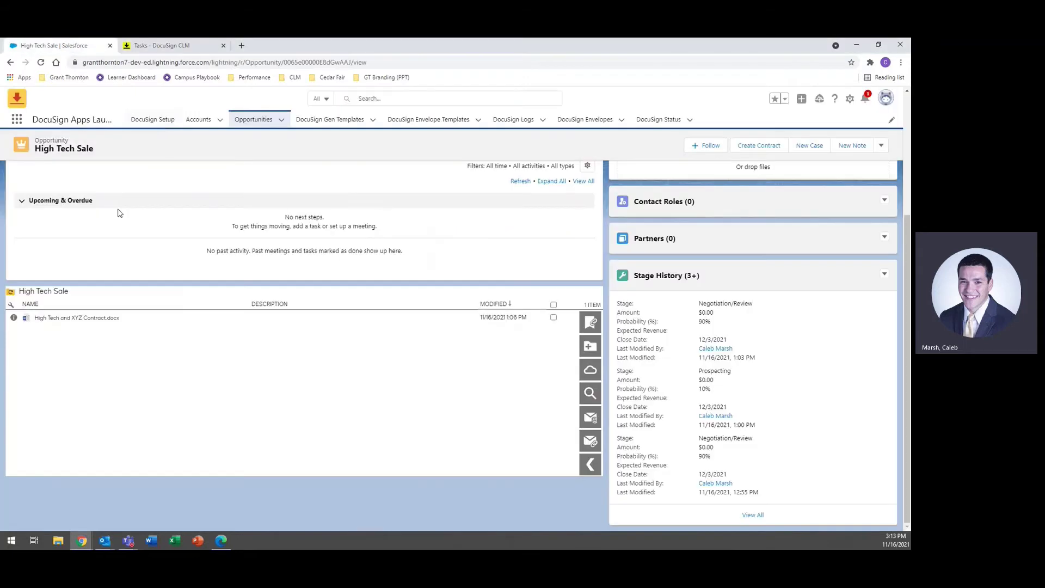
Step: Refresh High Tech Sale and review the attributes and signed pages of High Tech and XYZ Contract.pdf
click(41, 63)
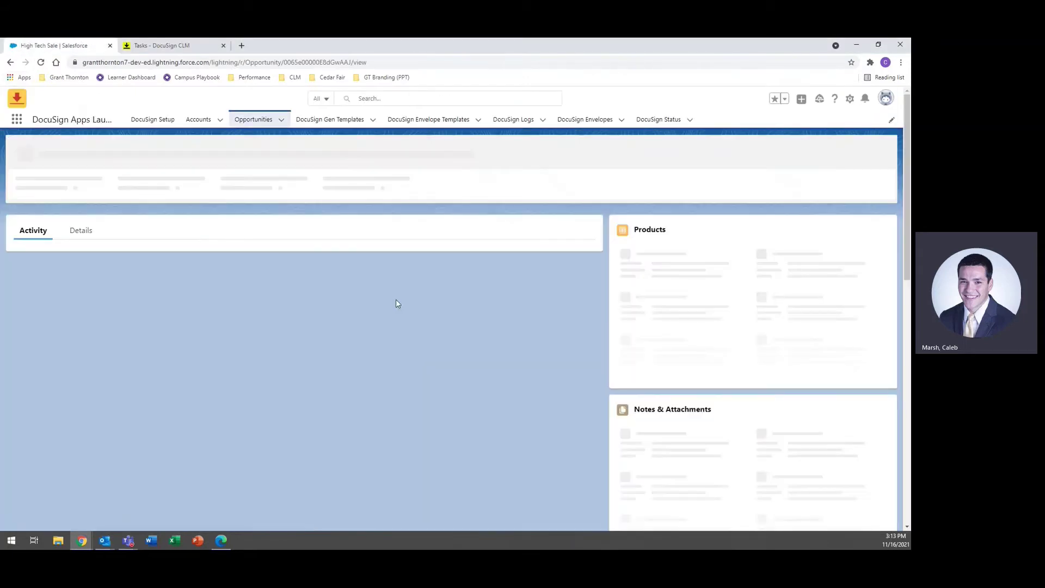
scroll(339, 365, down, 3)
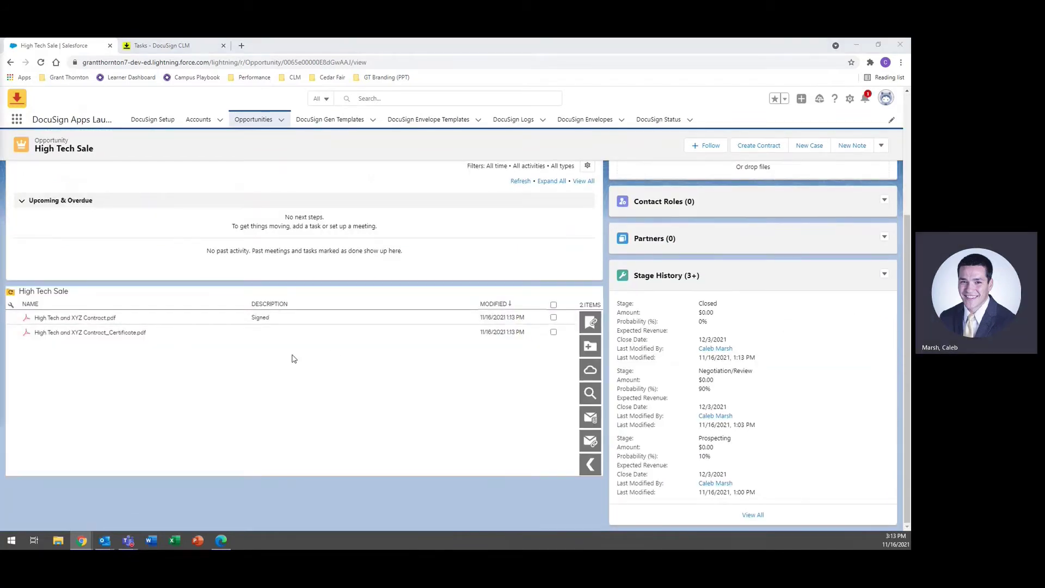
click(74, 317)
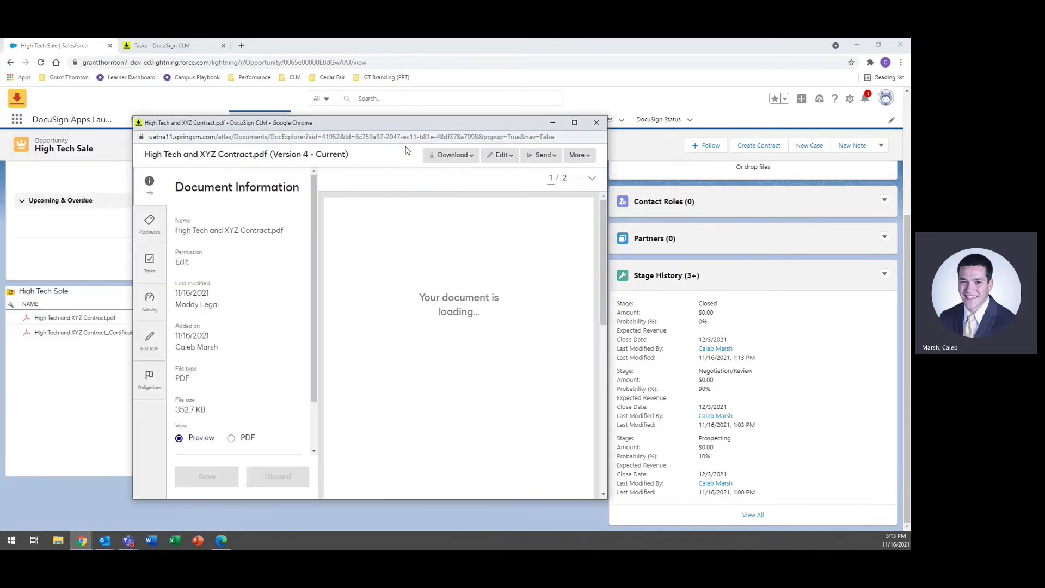
click(153, 226)
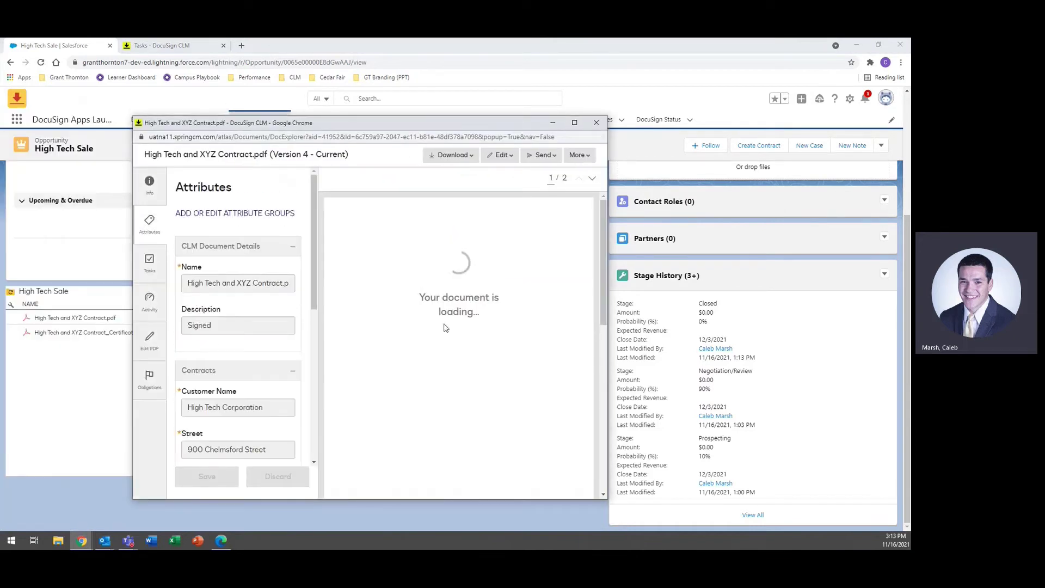
scroll(443, 327, down, 5)
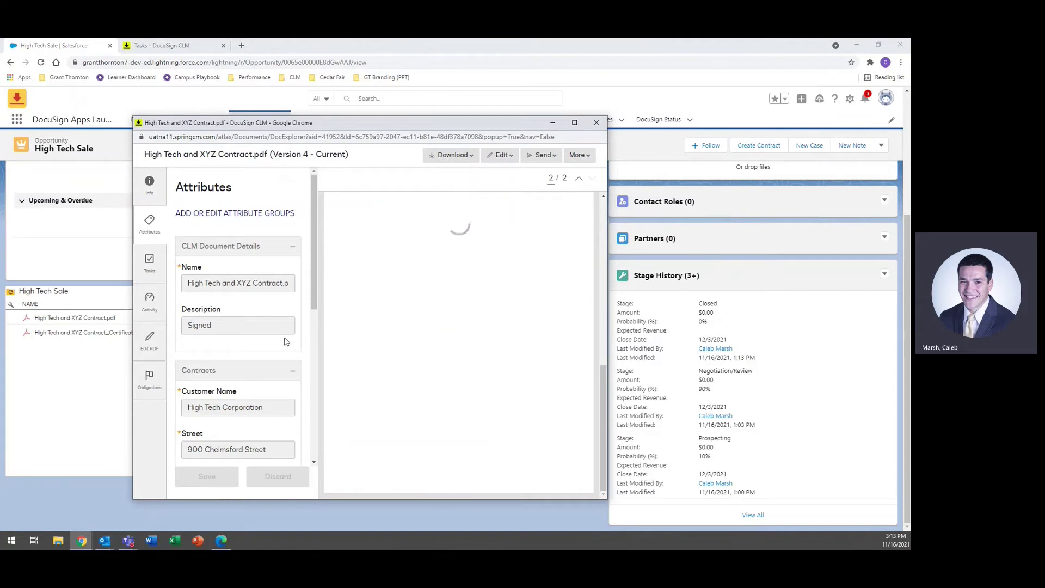
scroll(281, 335, down, 6)
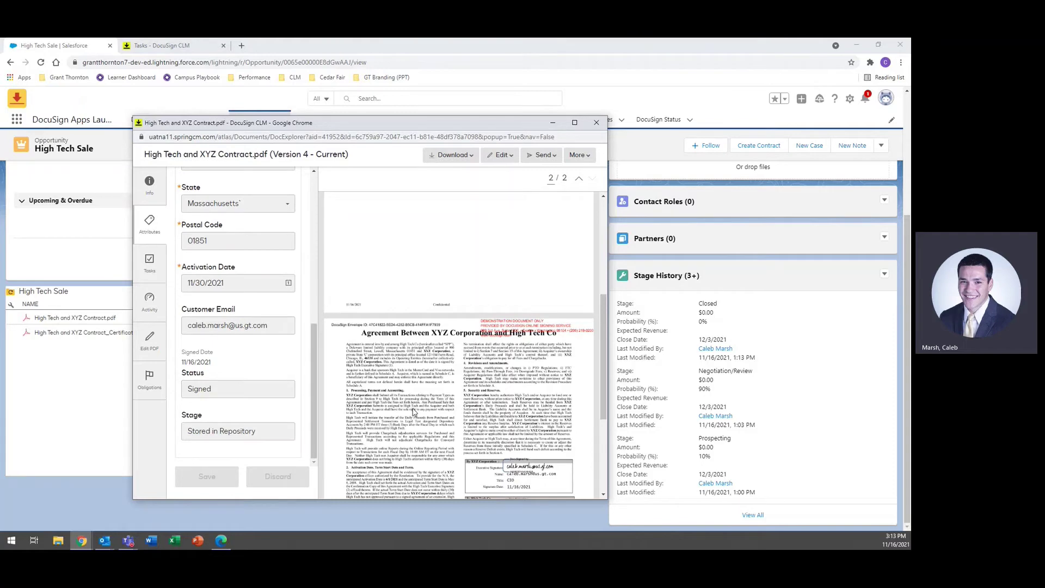
scroll(414, 412, down, 4)
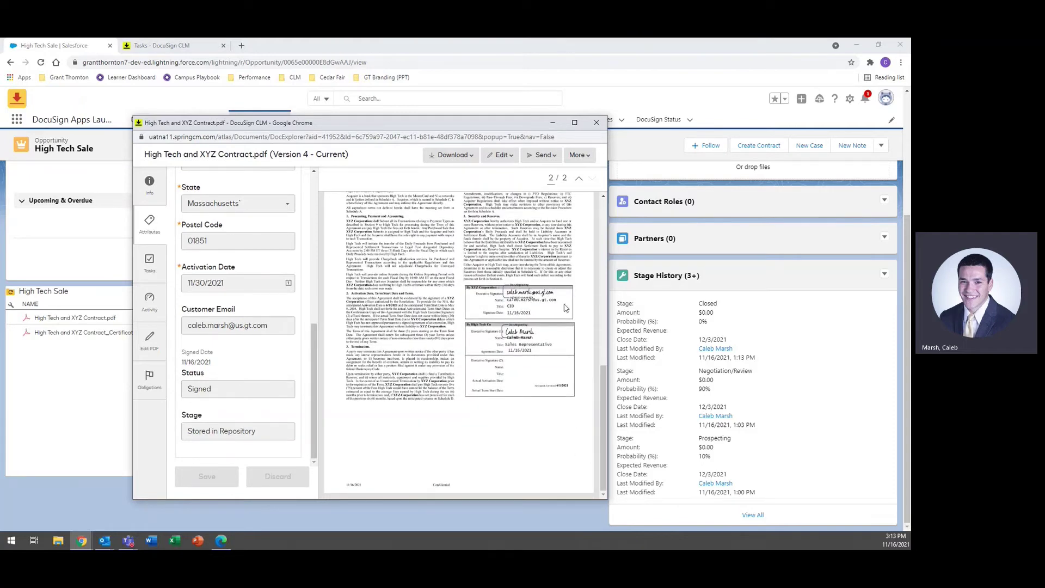
click(596, 122)
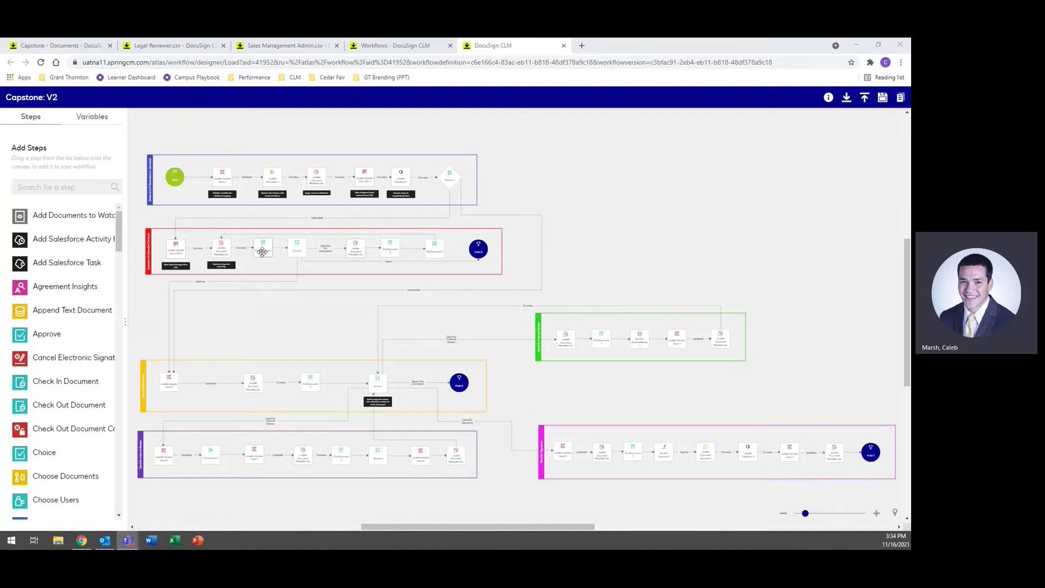
Step: Select the Choice step in the red lane of the Capstone: V2 workflow
click(297, 247)
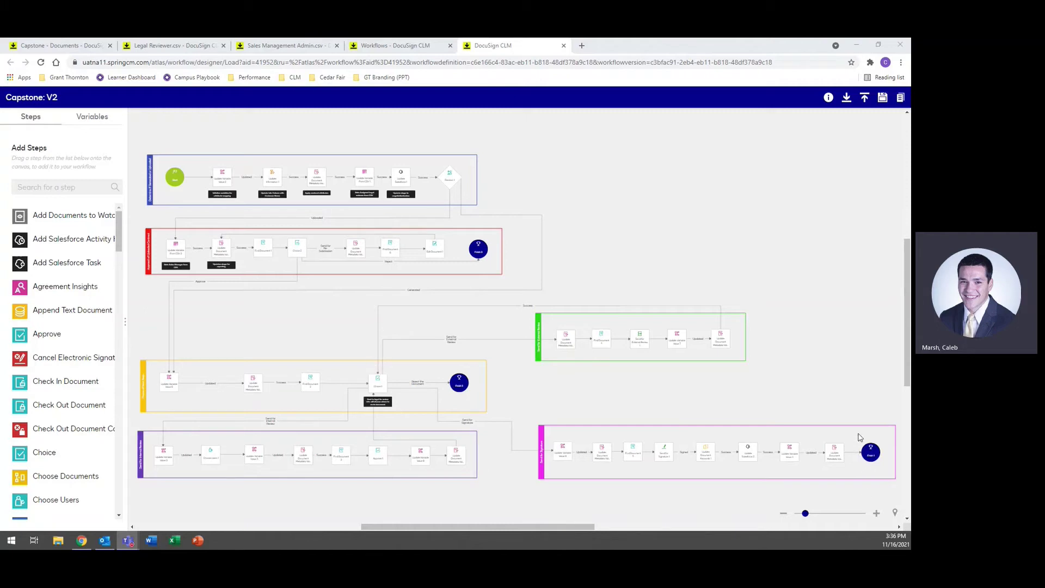
Step: Zoom into the workflow and select the red Approval of Uploaded Contract lane (#f01313)
scroll(339, 354, up, 3)
scroll(338, 355, left, 3)
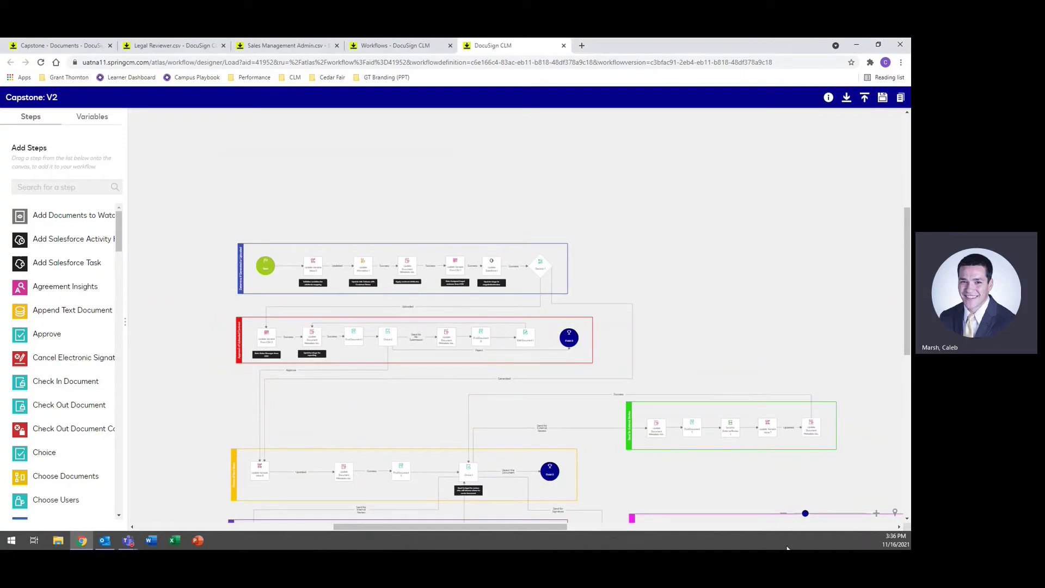
click(875, 512)
click(875, 513)
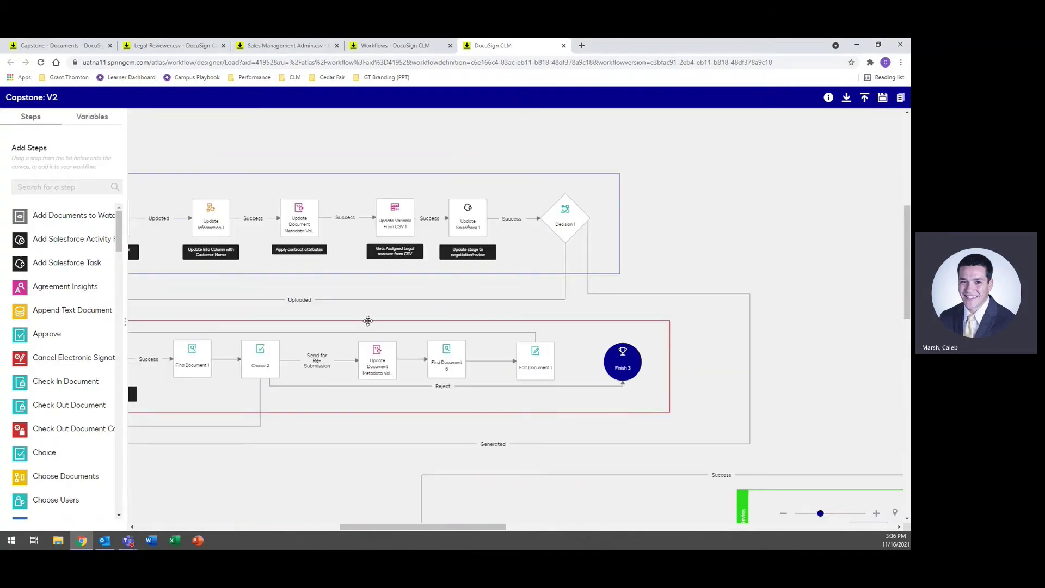
click(548, 390)
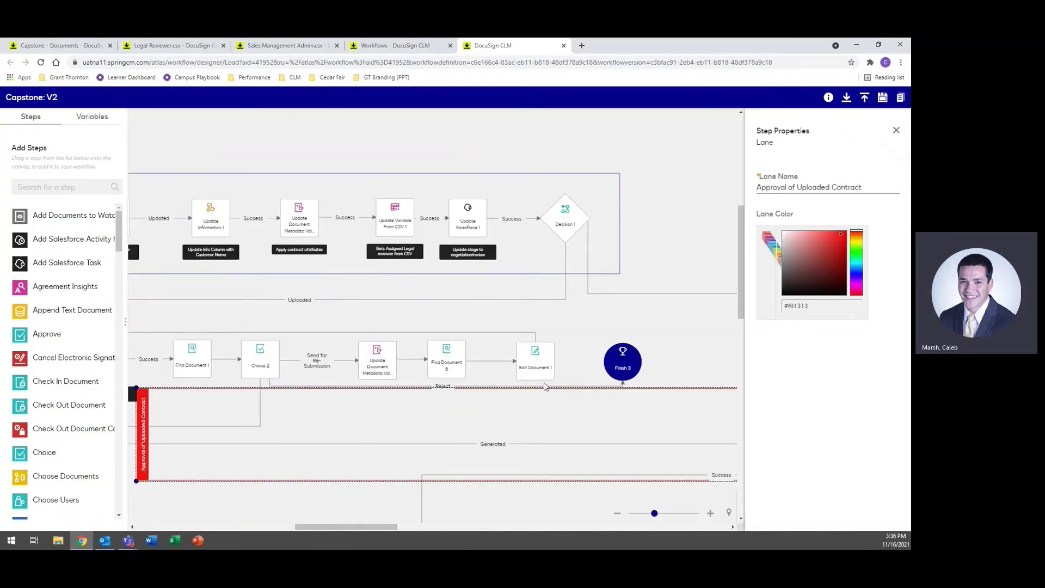
Step: Pan the canvas from the red lane back toward the Start lane
drag(297, 493, 492, 473)
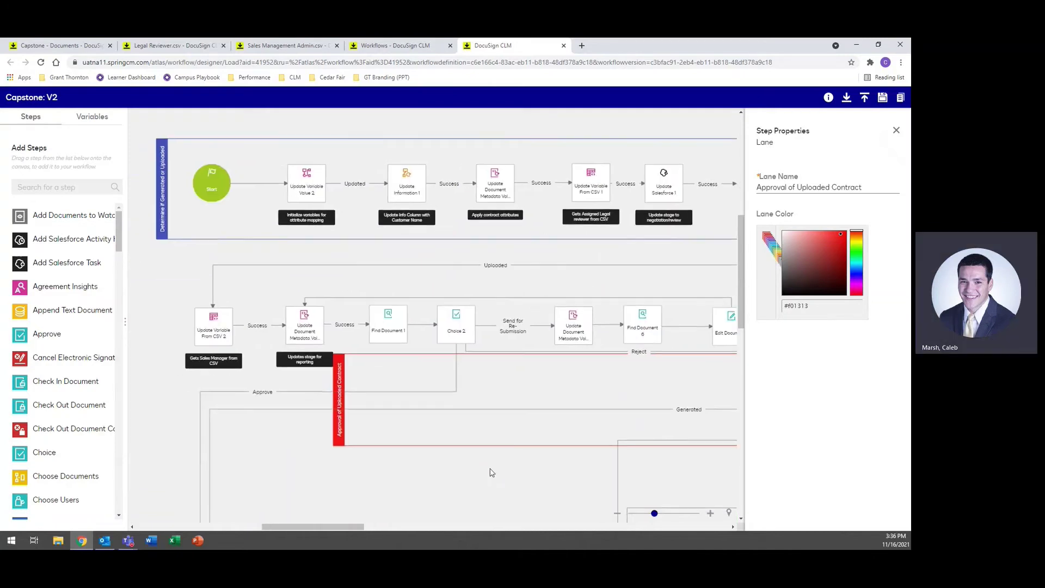
drag(340, 398, 166, 270)
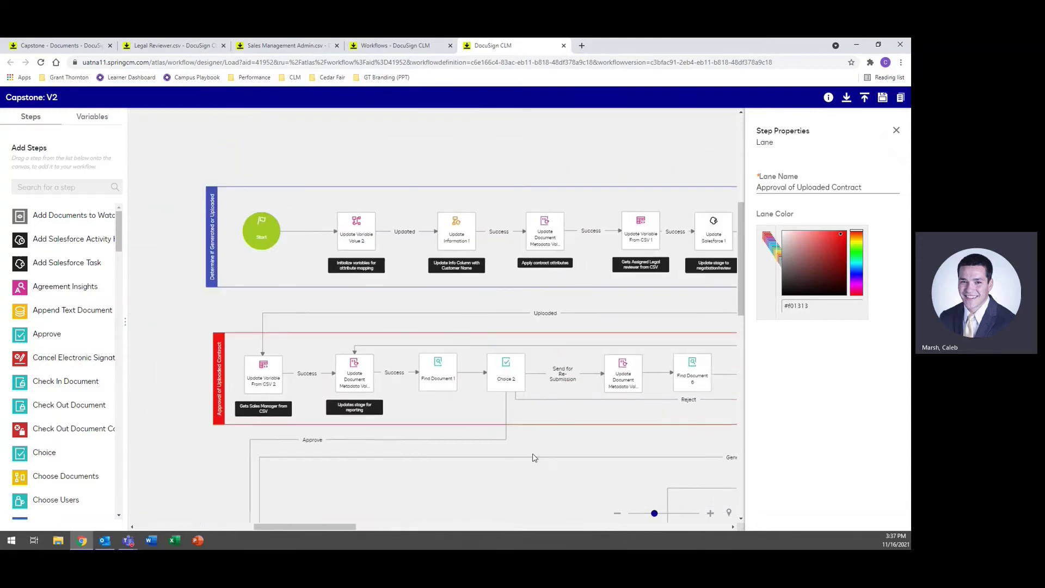
drag(534, 455, 476, 390)
drag(334, 305, 360, 305)
drag(350, 390, 414, 511)
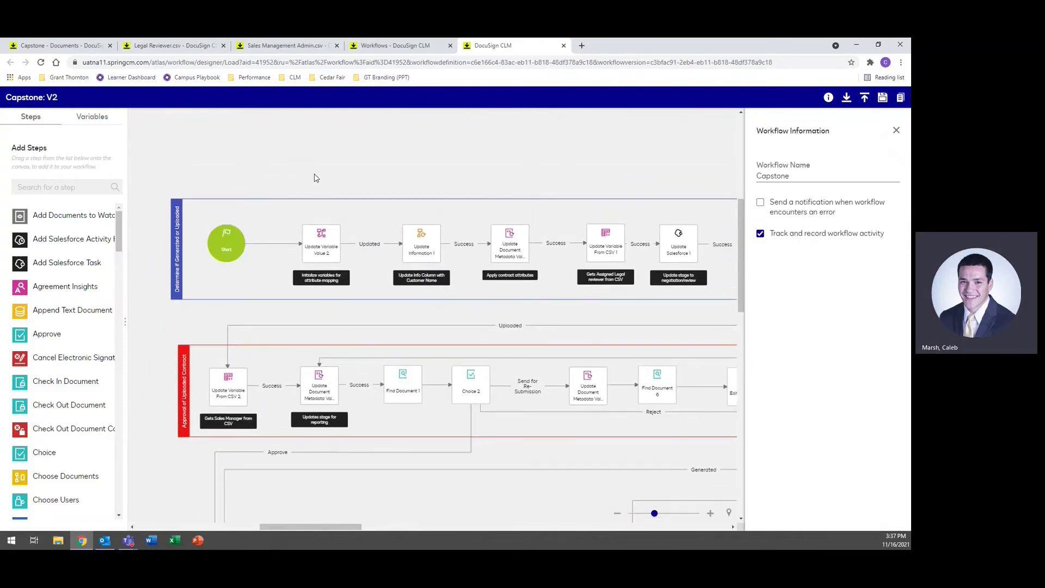
Step: Review Update Variable Value 2's address, date and customer variables, then view Update Information 1's CustomerName setting
click(326, 246)
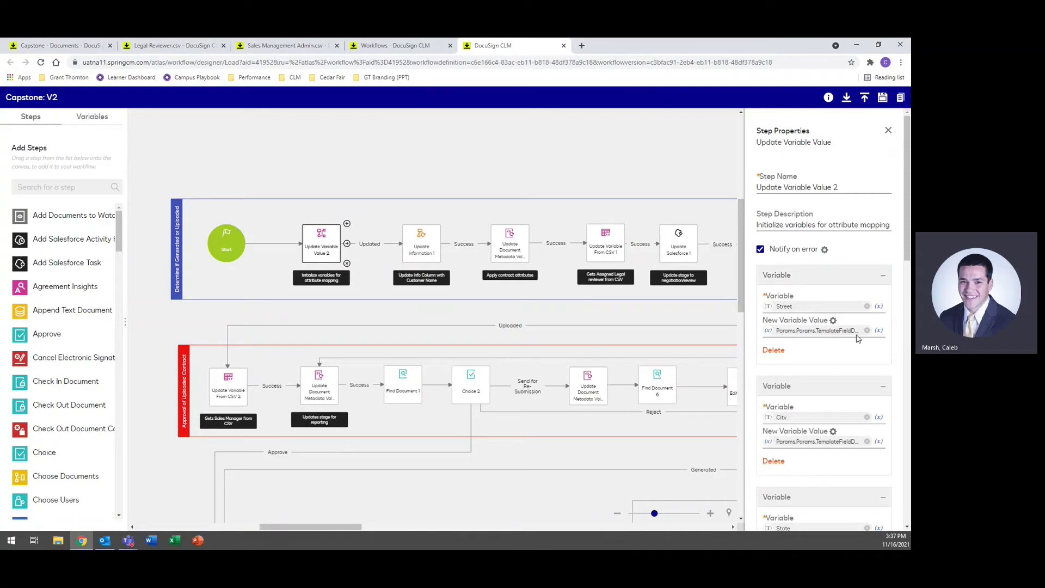
scroll(810, 412, down, 2)
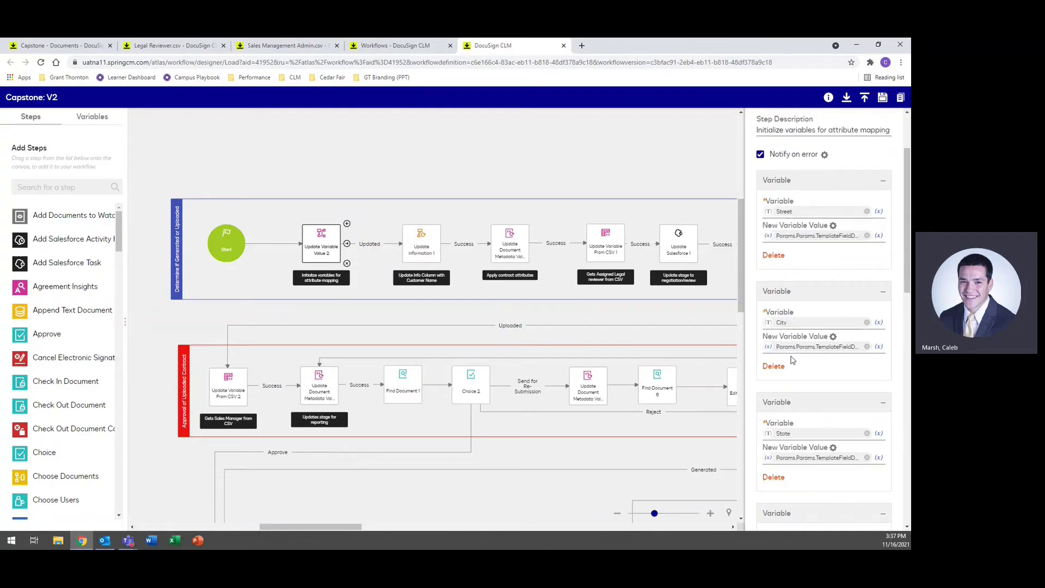
scroll(797, 350, down, 4)
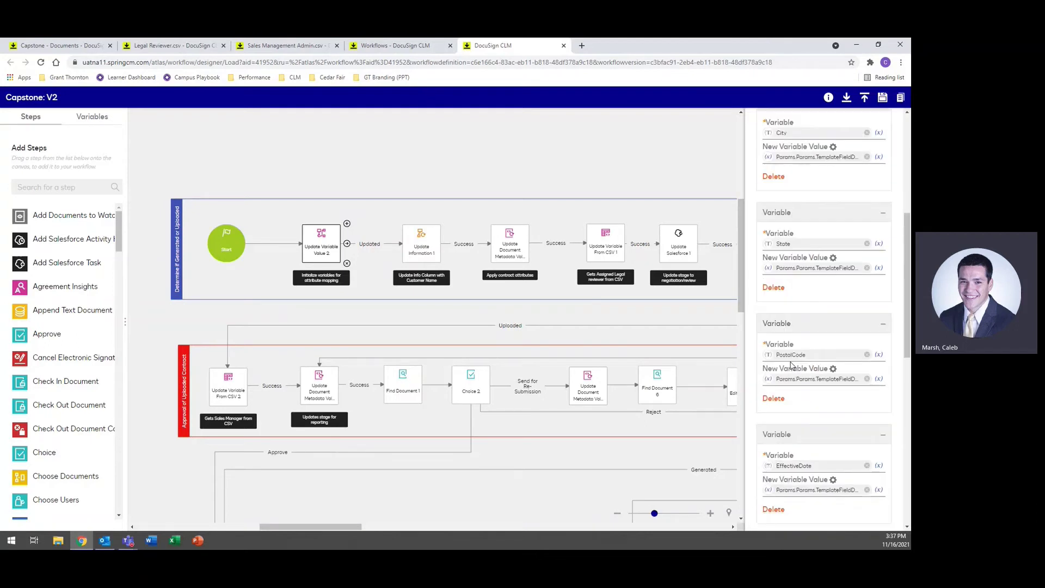
scroll(791, 362, up, 4)
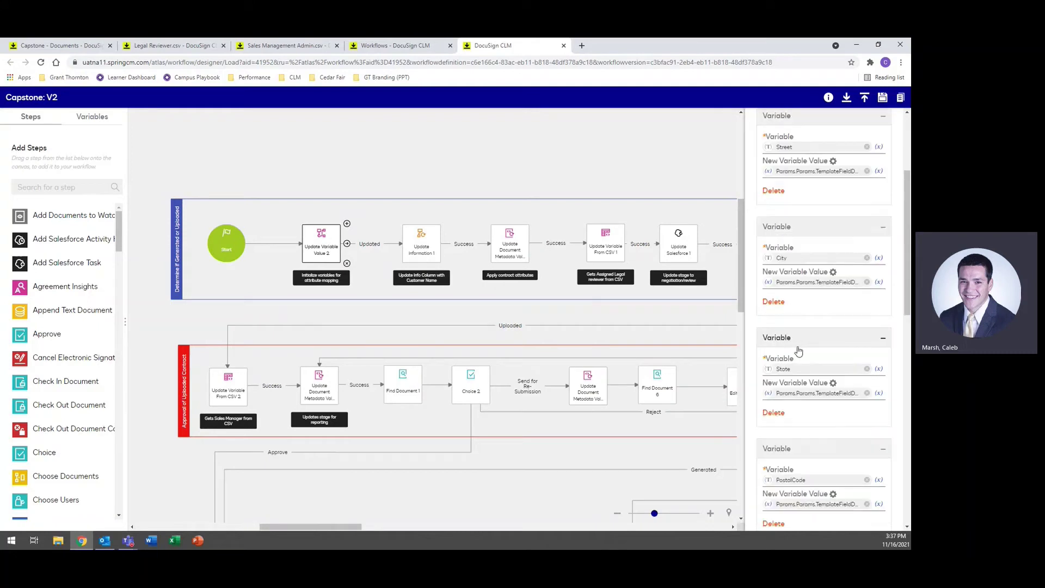
scroll(793, 351, down, 6)
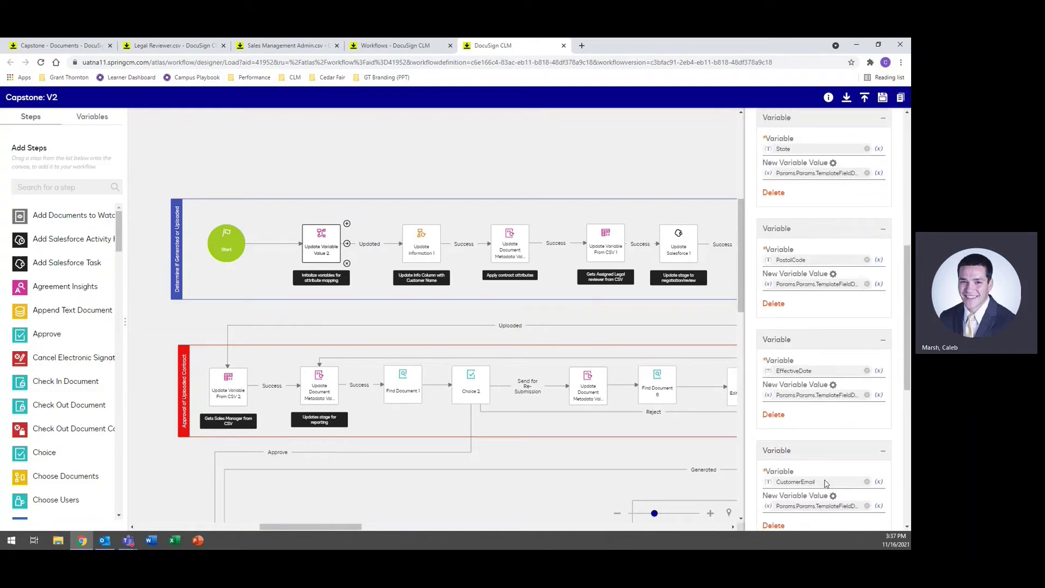
scroll(820, 376, down, 4)
scroll(820, 381, down, 3)
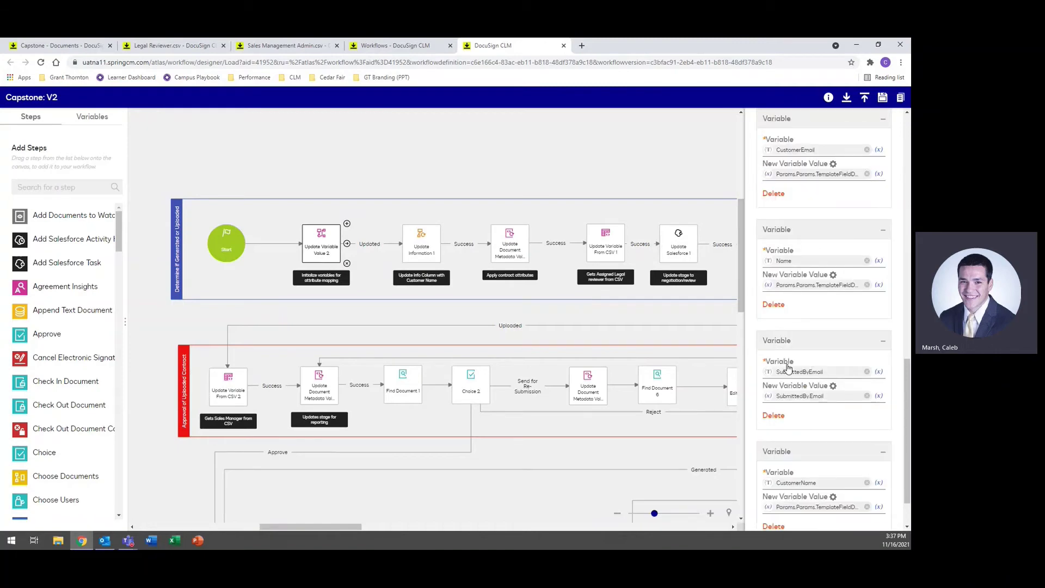
scroll(832, 373, down, 1)
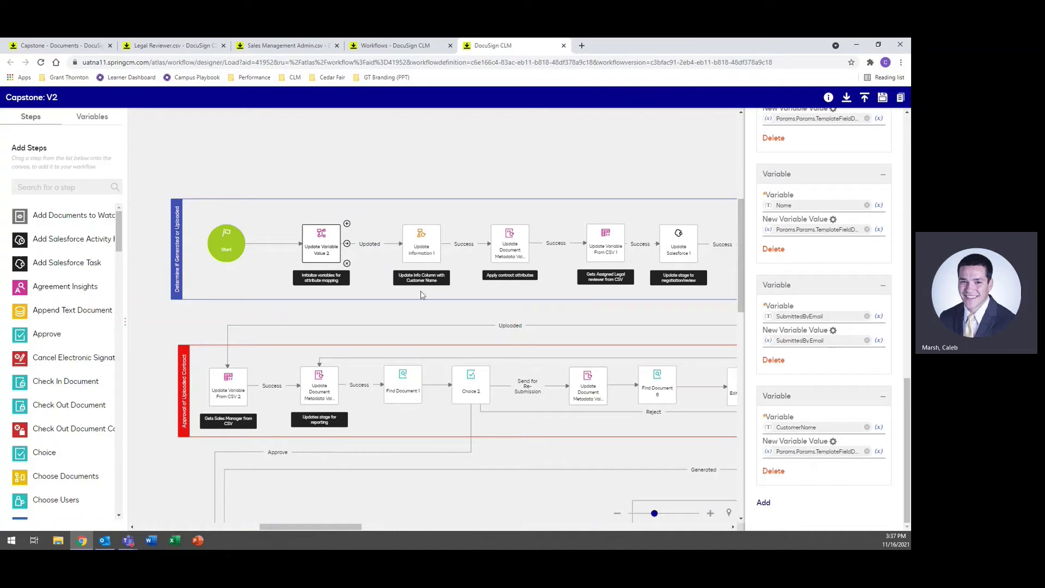
click(423, 241)
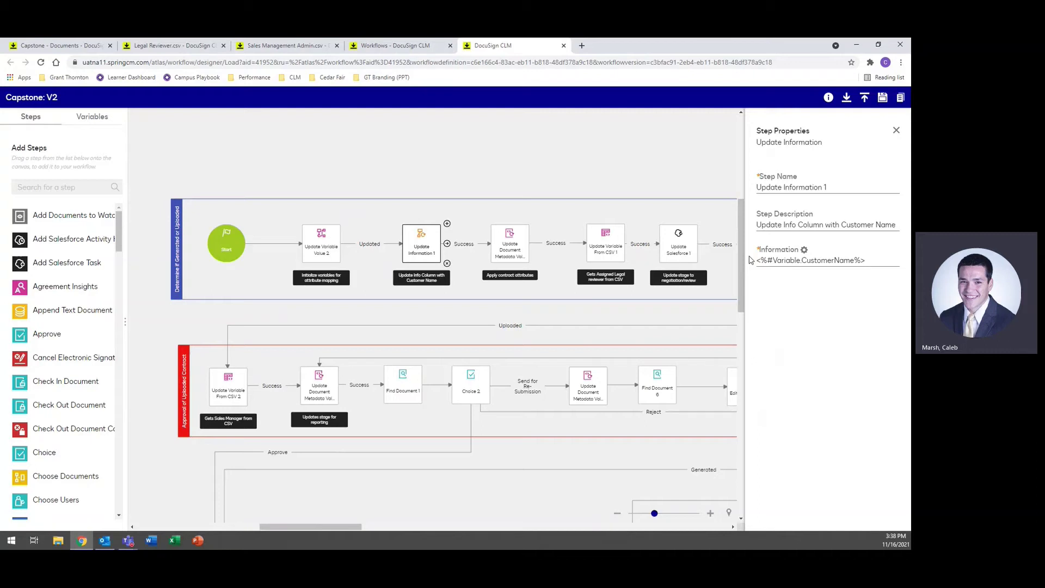
Step: Open Update Document Metadata Value 1 and scroll through its Document Attribute(s) list
drag(599, 156, 457, 167)
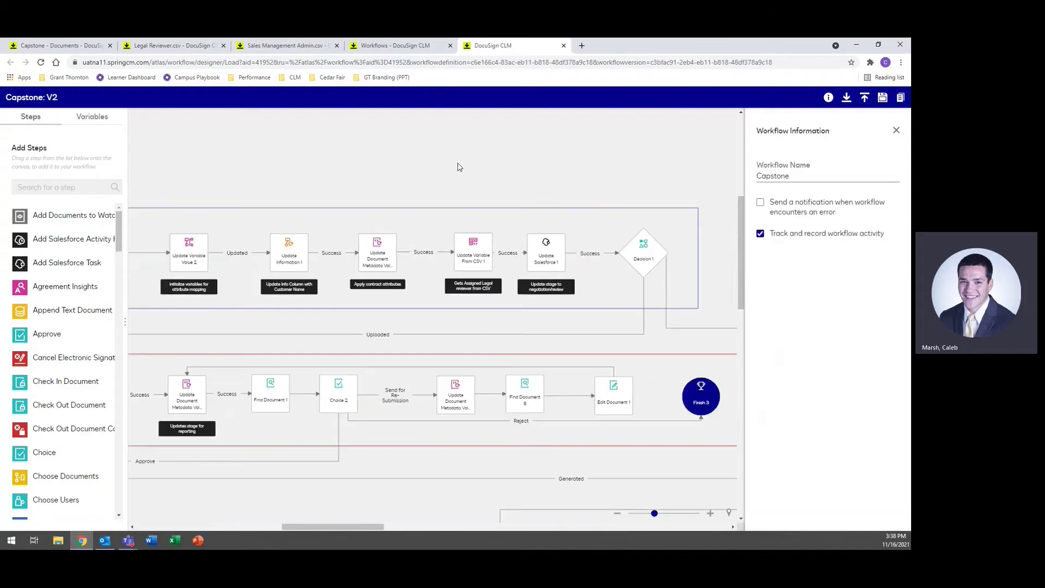
click(370, 255)
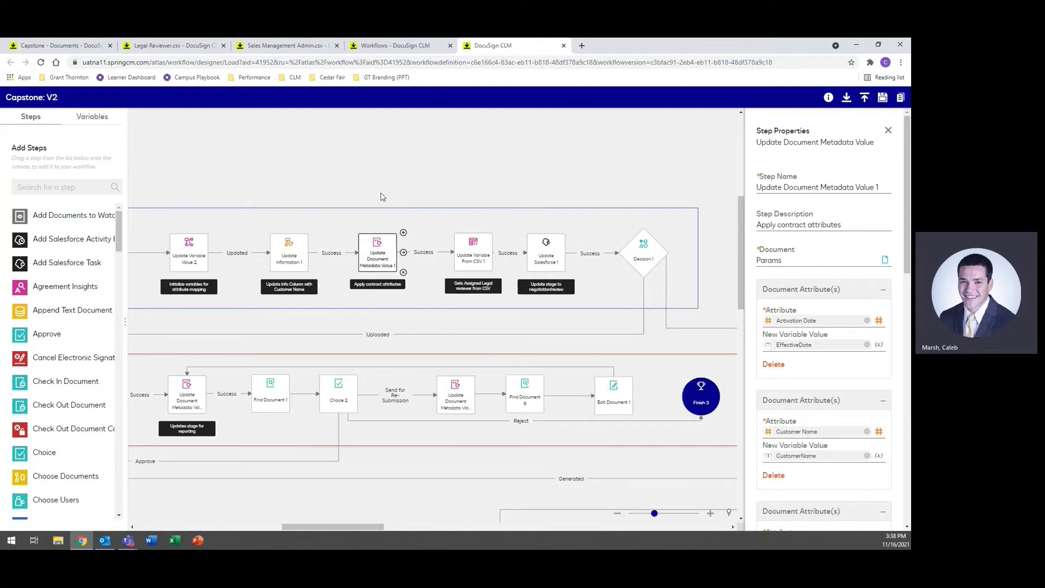
scroll(841, 355, down, 4)
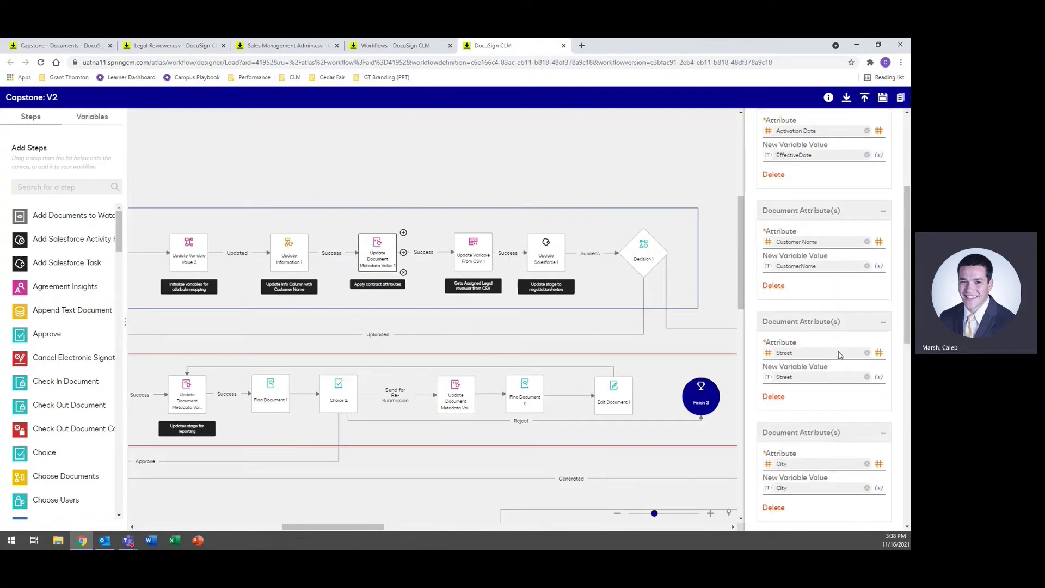
scroll(852, 242, down, 1)
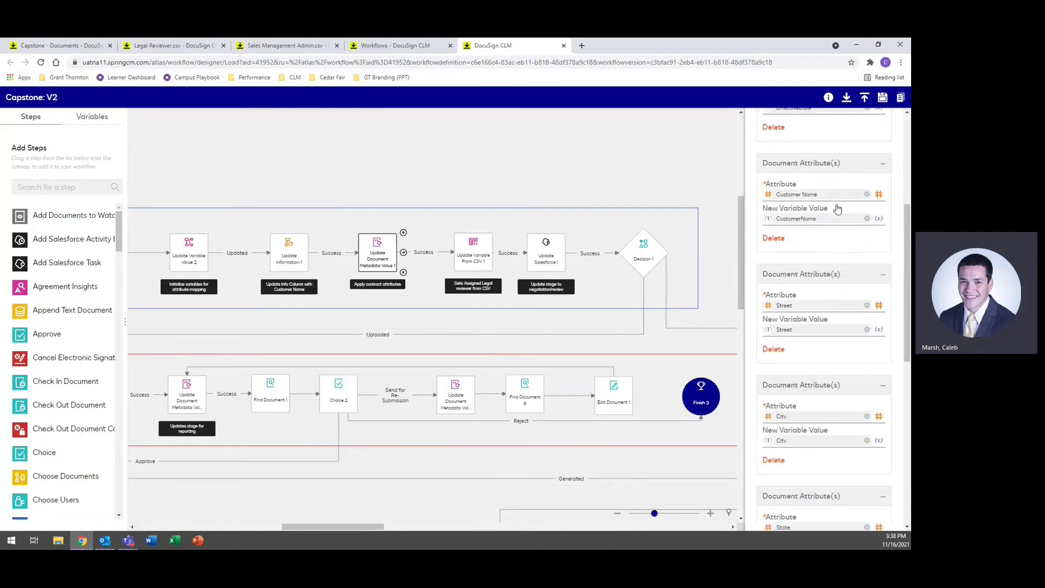
scroll(839, 320, down, 4)
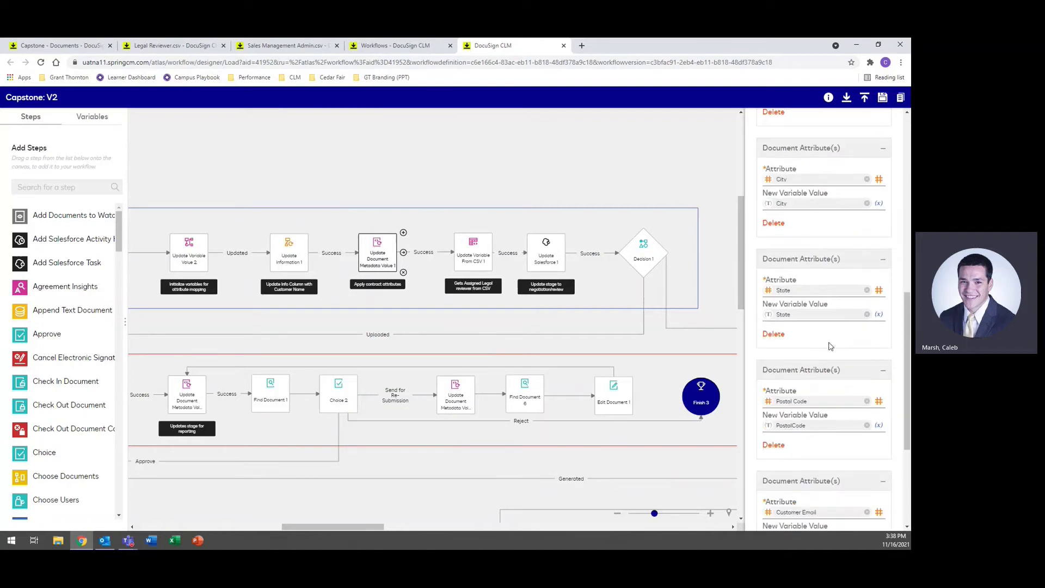
scroll(828, 317, down, 3)
scroll(828, 318, down, 2)
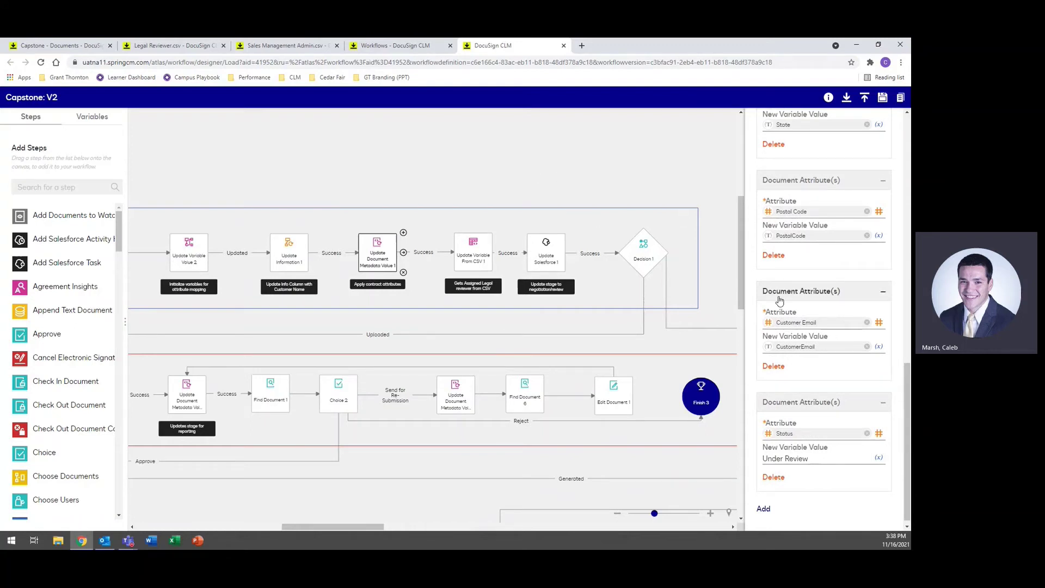
scroll(806, 289, up, 3)
scroll(795, 223, up, 3)
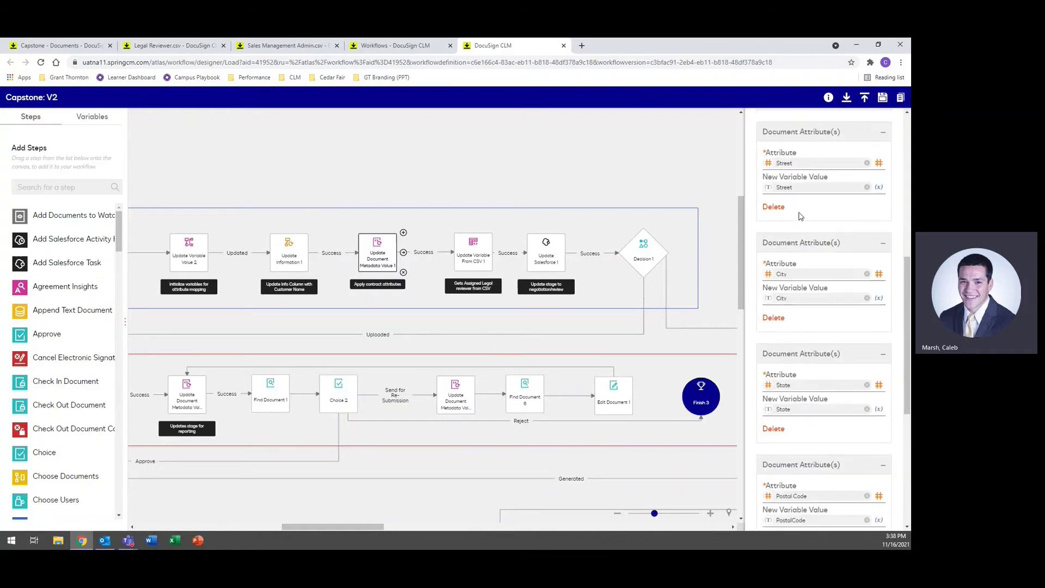
Step: Confirm its Status attribute is Under Review, then move on to Update Variable From CSV 1
scroll(800, 216, down, 4)
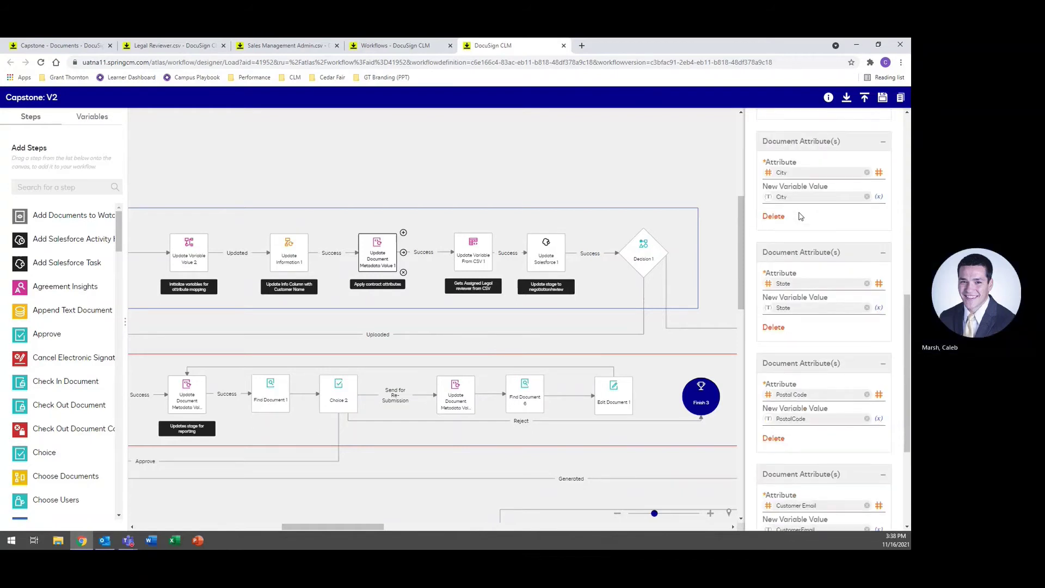
scroll(822, 392, up, 4)
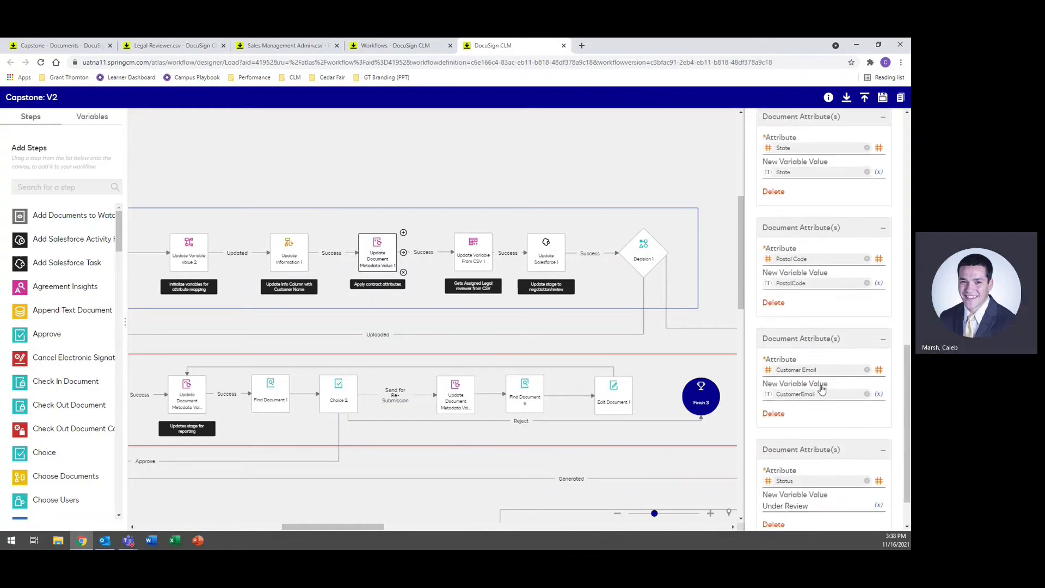
scroll(822, 386, up, 3)
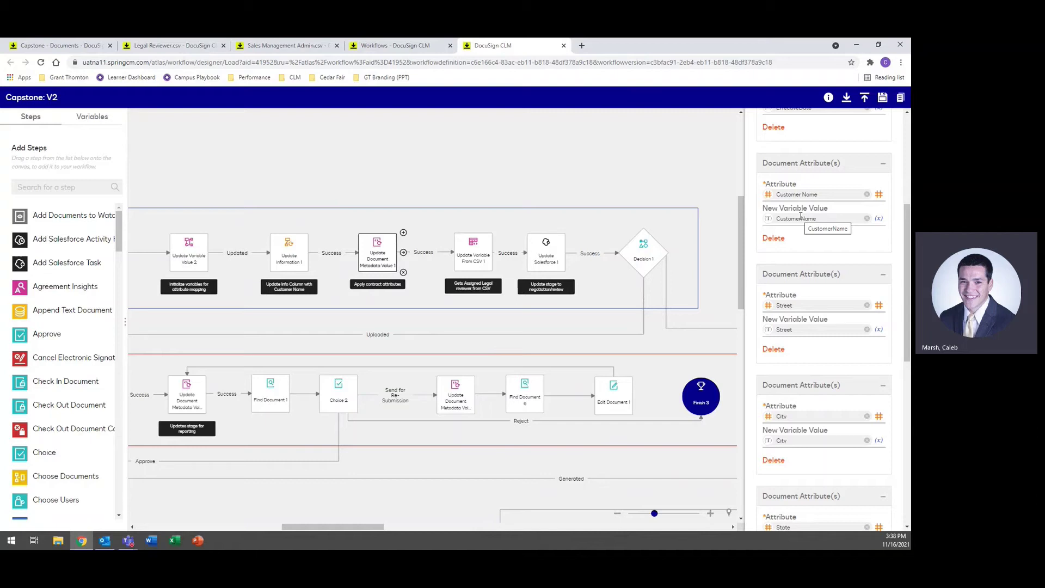
scroll(869, 213, down, 6)
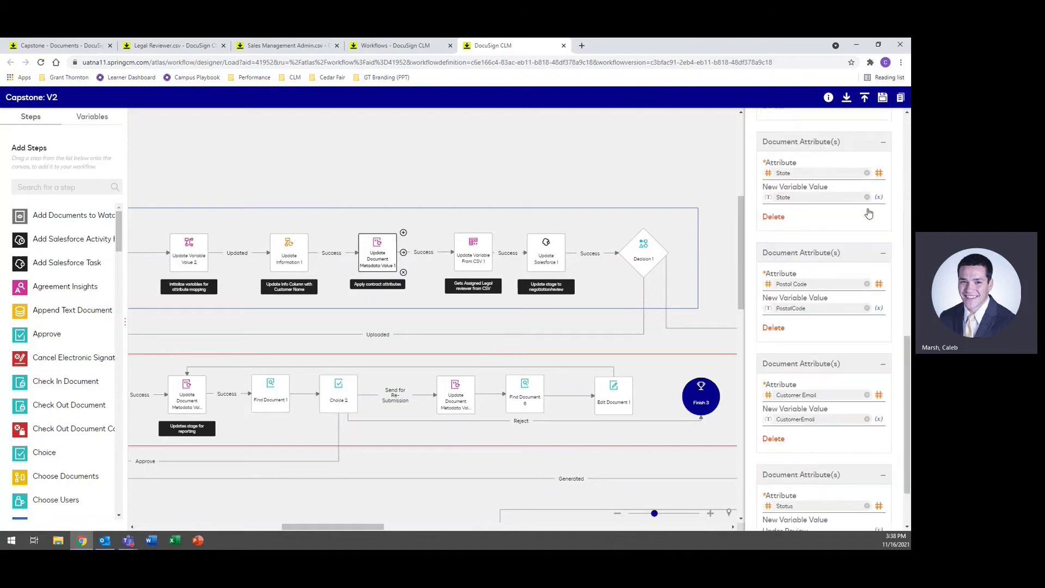
scroll(869, 214, down, 2)
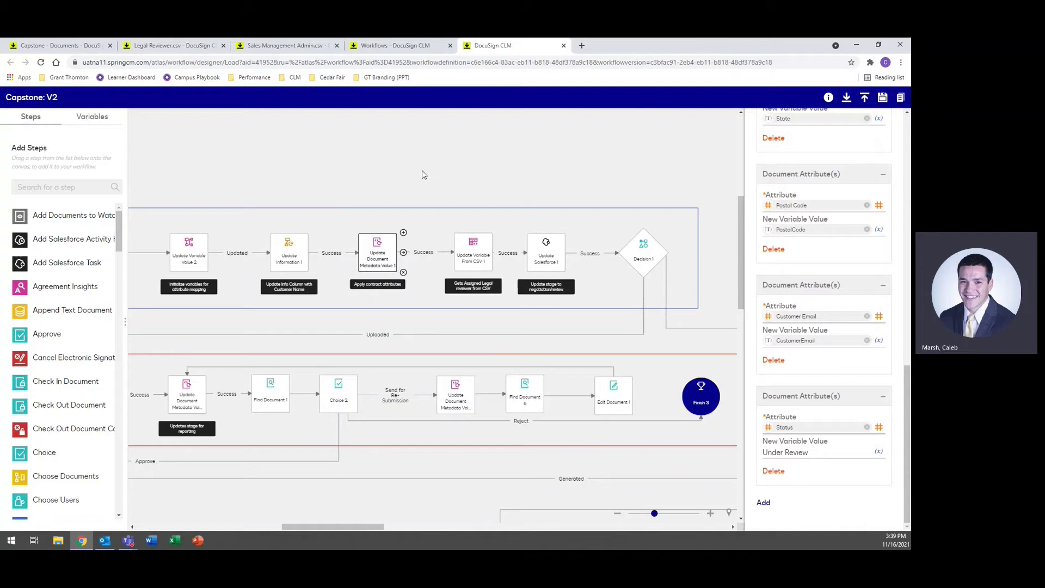
drag(540, 154, 479, 175)
click(240, 240)
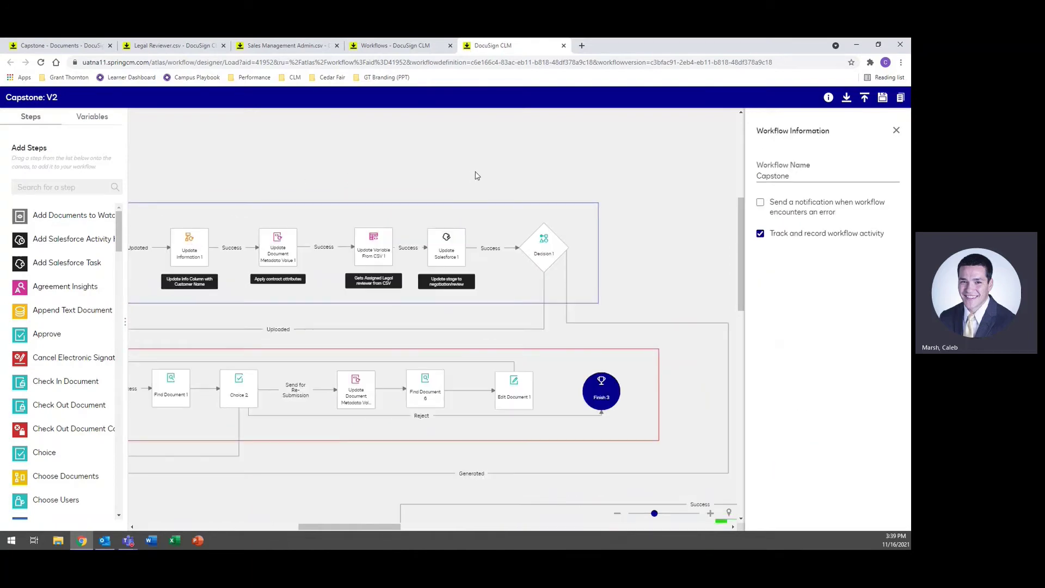
Step: Download the Legal Reviewer.csv file used by Update Variable From CSV 1 and open it in Excel
click(372, 235)
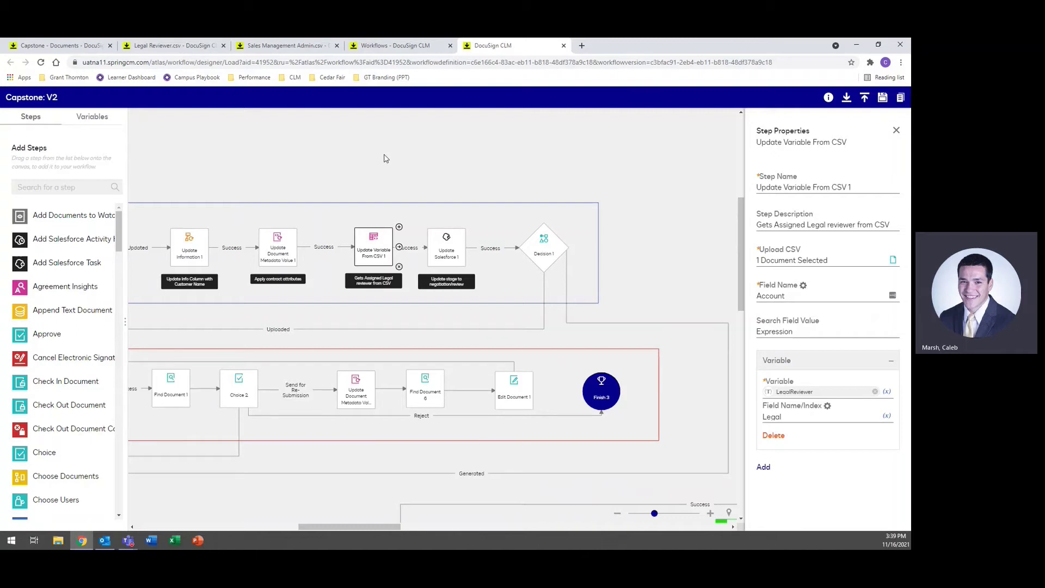
click(210, 46)
click(754, 103)
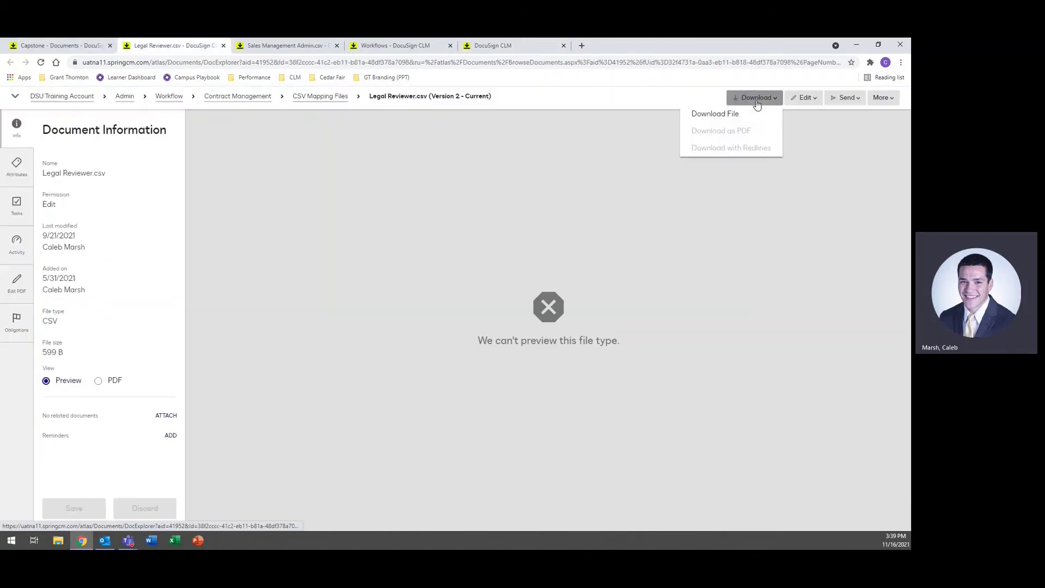
click(738, 114)
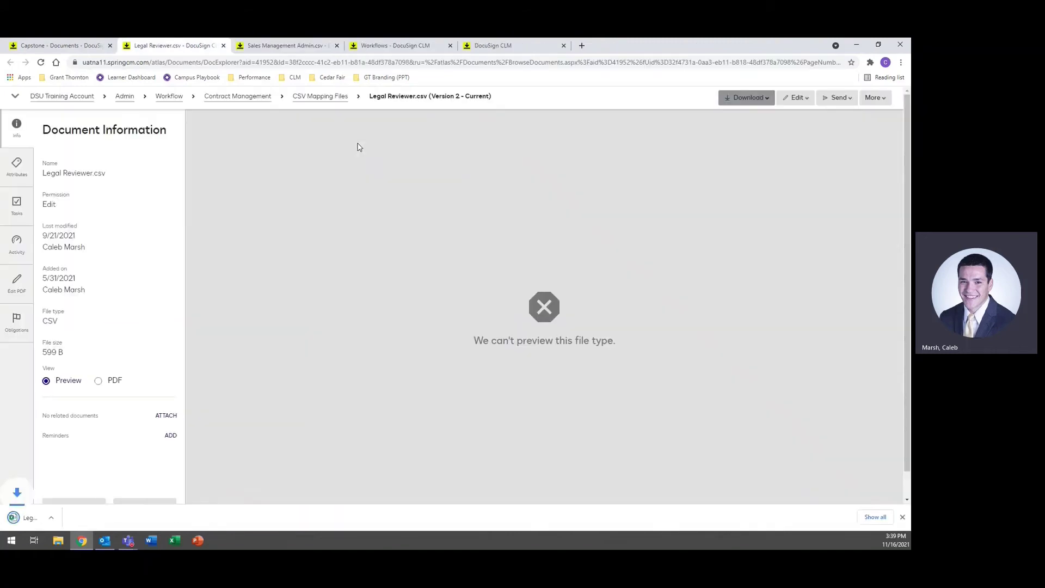
click(76, 518)
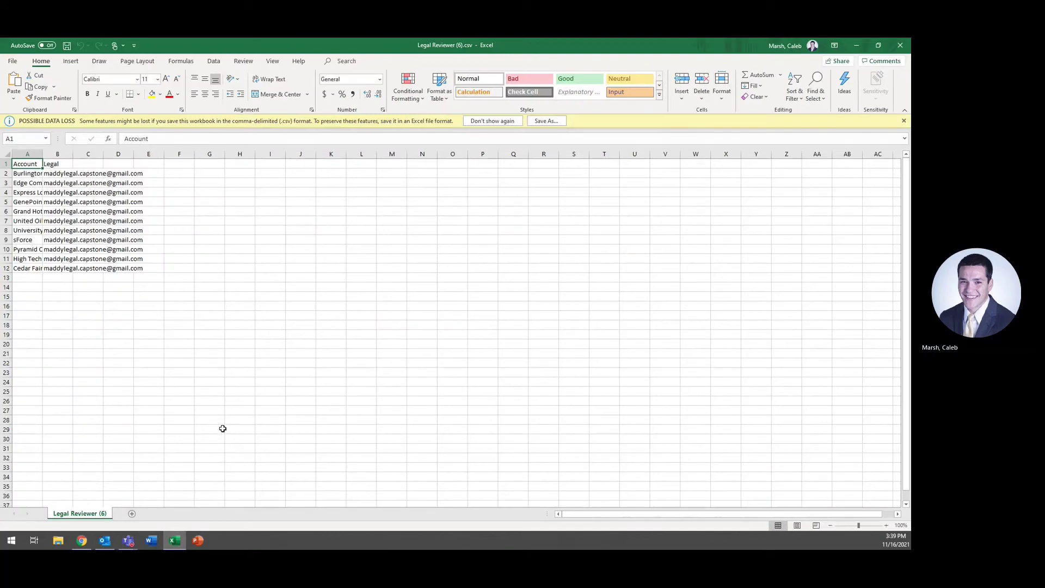
Step: Autofit columns A:B and fill a new legal reviewer's e-mail into B7 through B12
drag(26, 155, 71, 268)
double_click(75, 155)
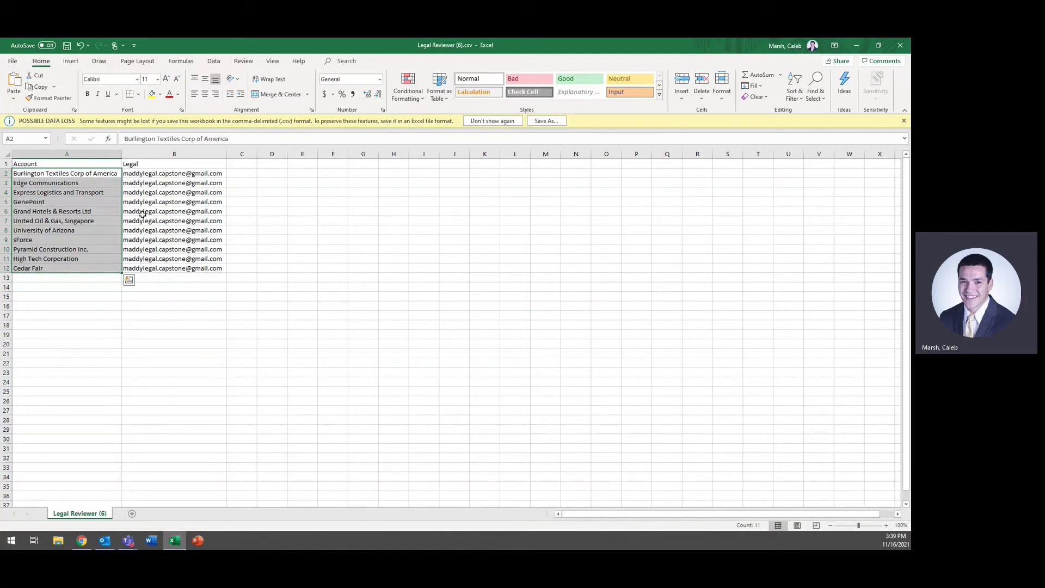
click(171, 221)
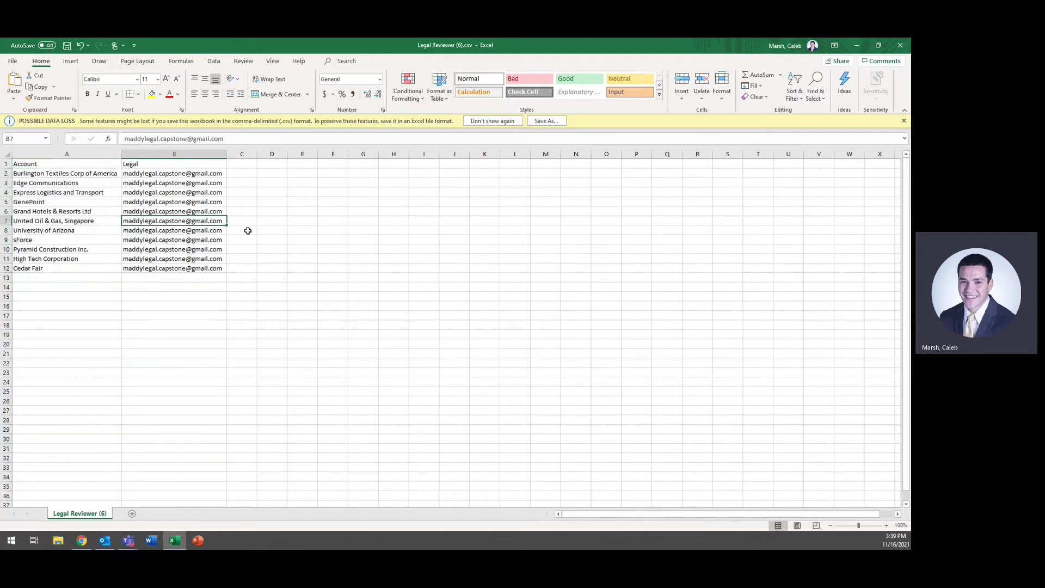
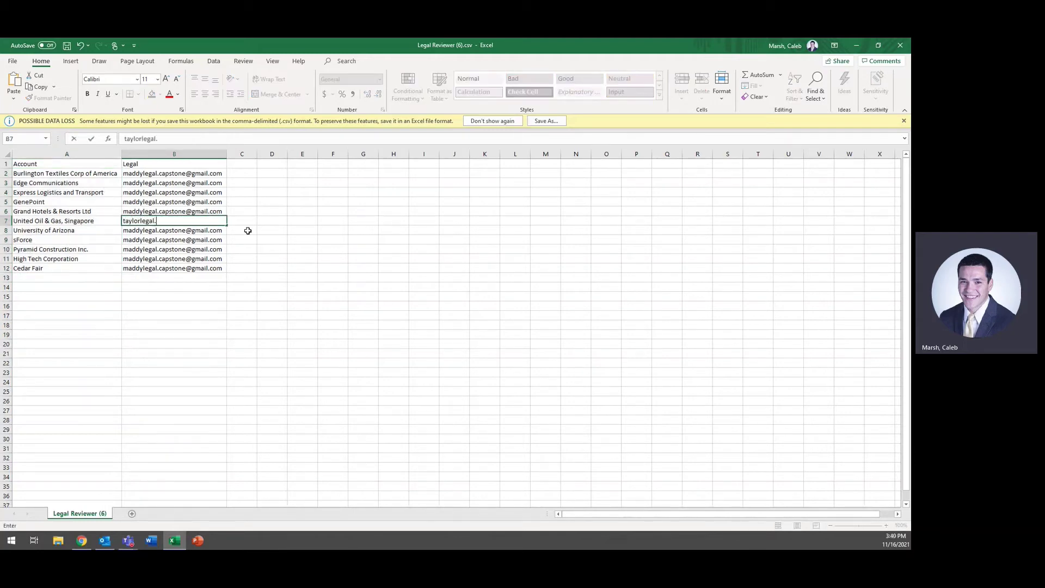
key(Return)
click(225, 222)
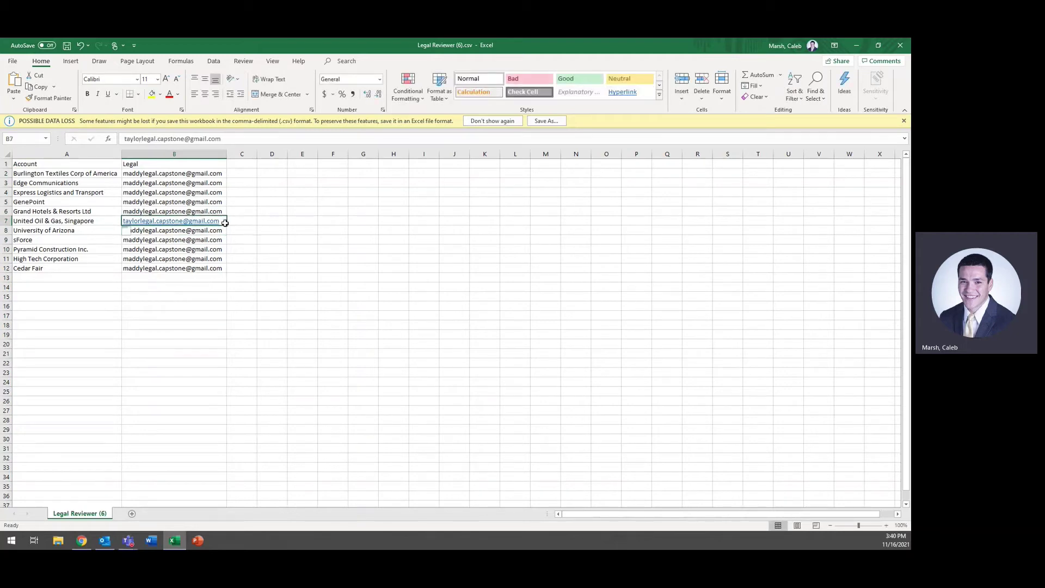
drag(225, 223, 230, 274)
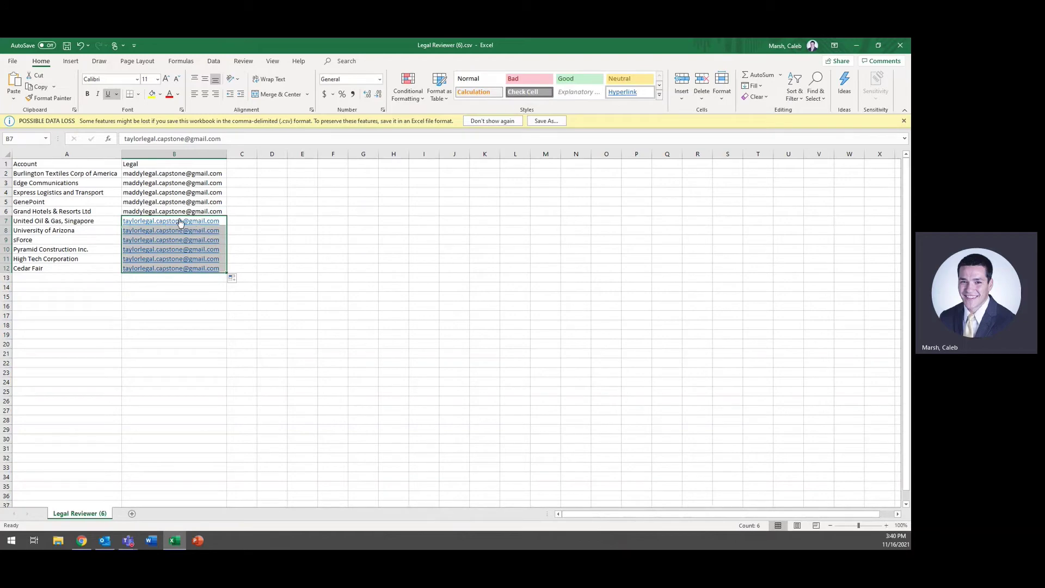
Step: Compare the reassigned and unchanged account ranges, then close Excel without saving
drag(65, 223, 63, 267)
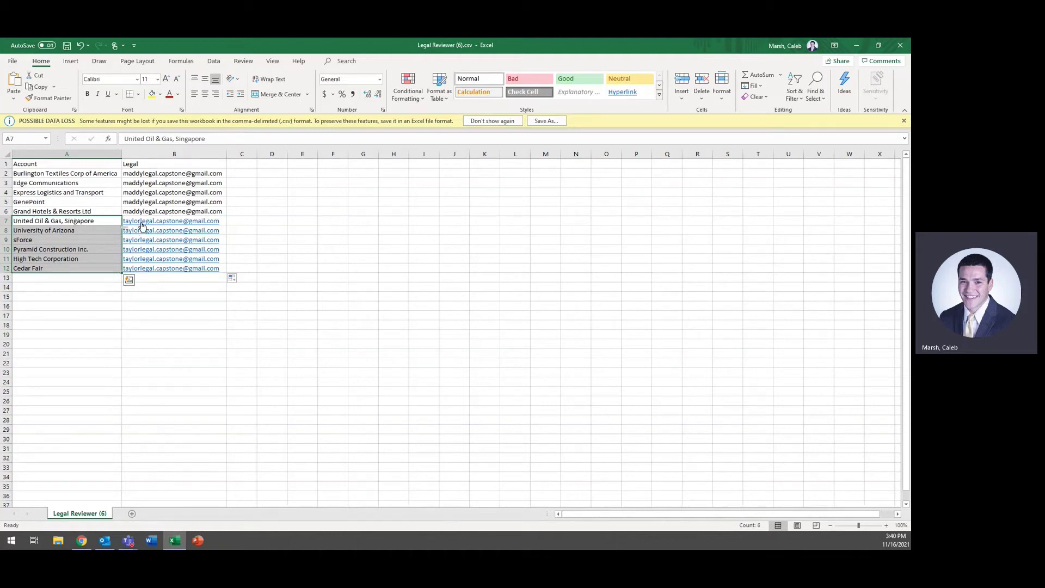
drag(71, 171, 73, 212)
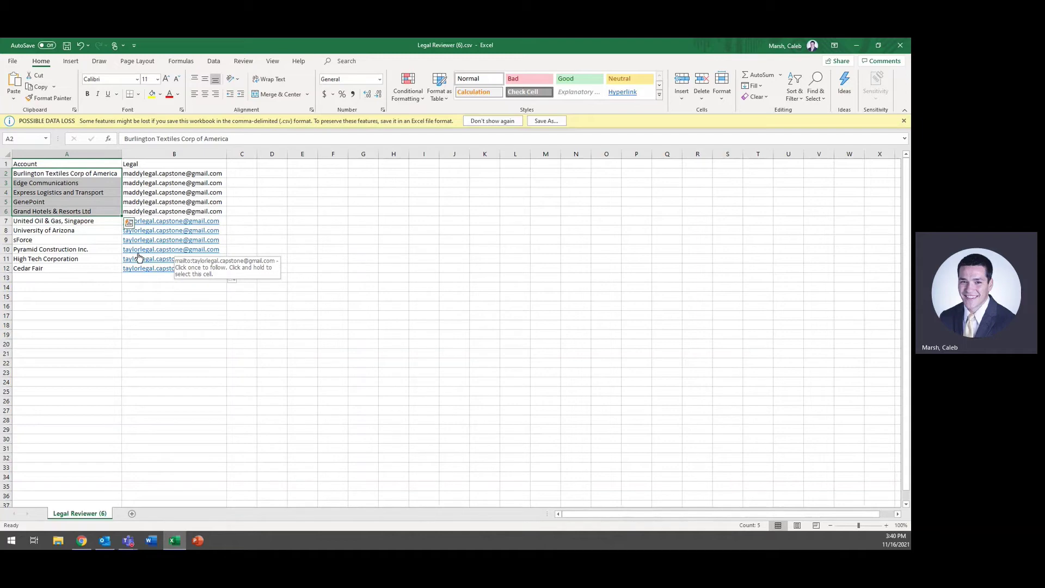
click(902, 50)
click(452, 300)
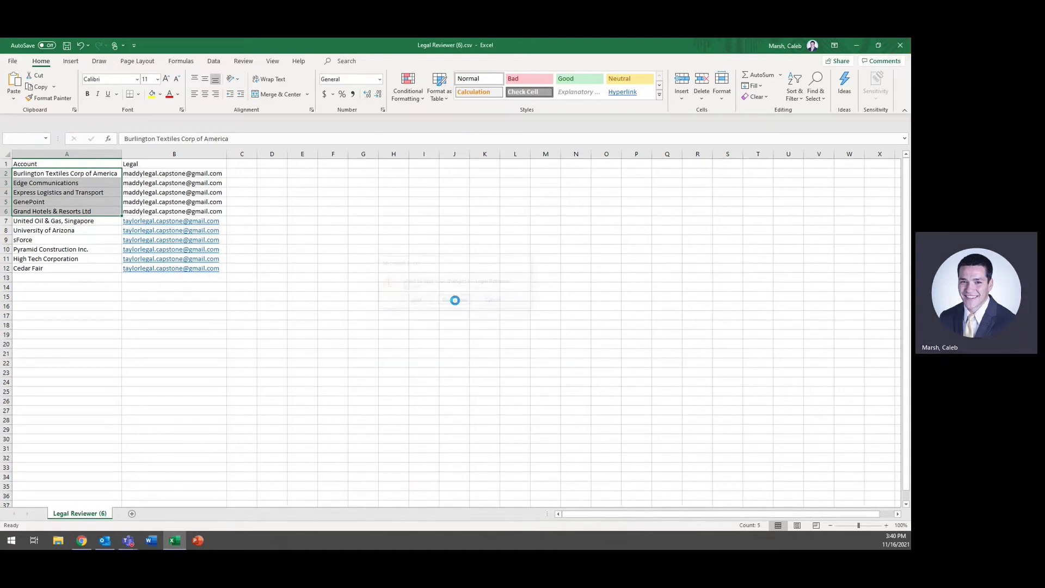
Step: Return to the Capstone: V2 designer and review the Update Salesforce 1 step's properties
click(490, 46)
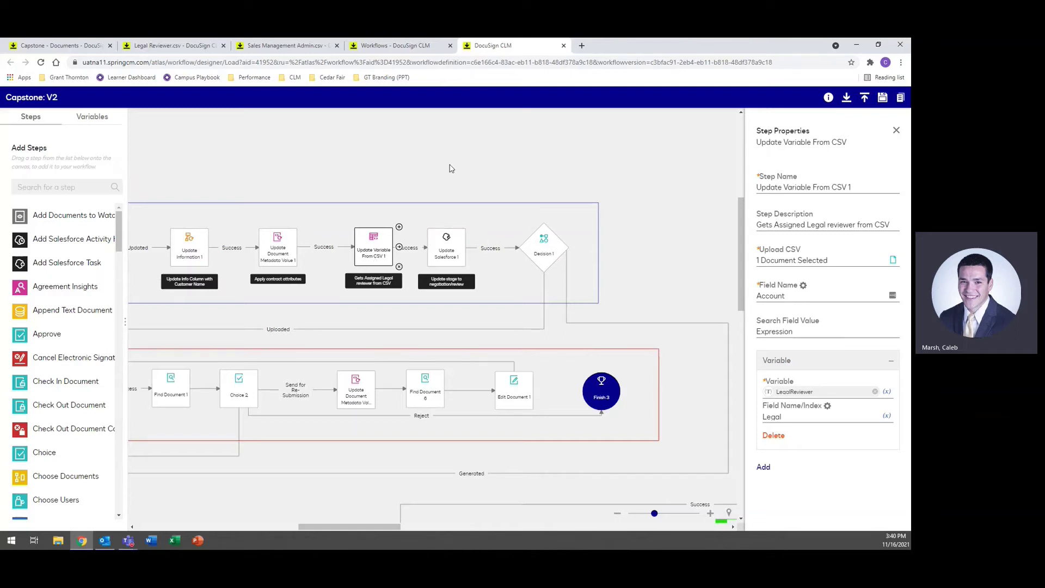
drag(420, 164, 319, 158)
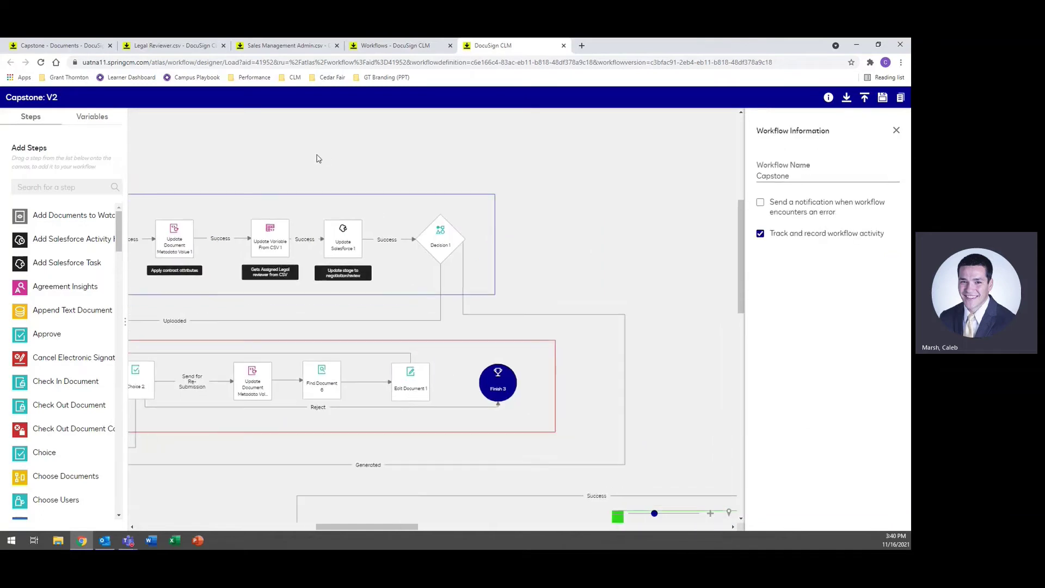
click(339, 238)
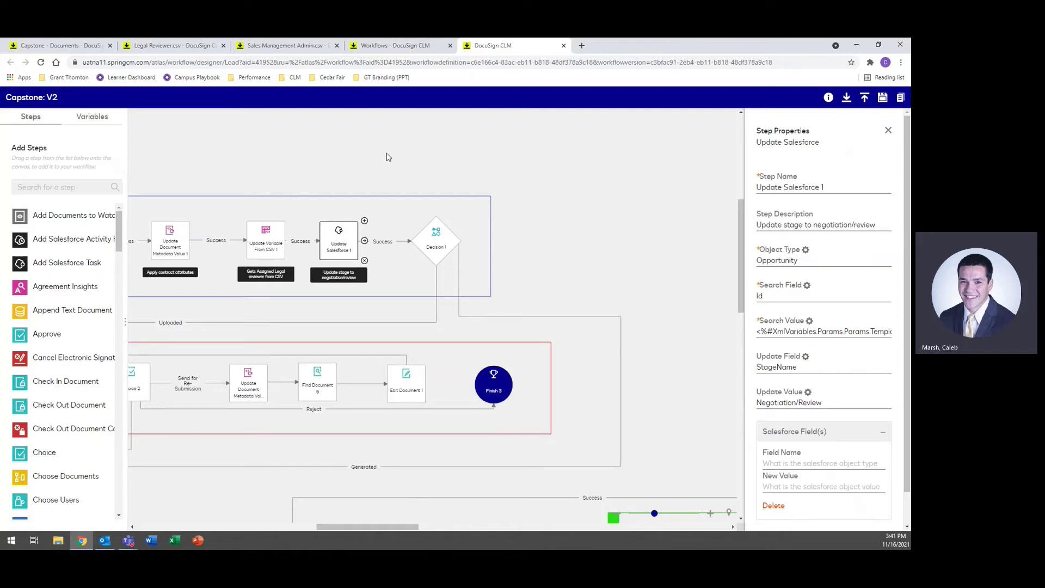
Step: Review Decision 1's conditions, then pan the canvas back to the Start node
click(441, 241)
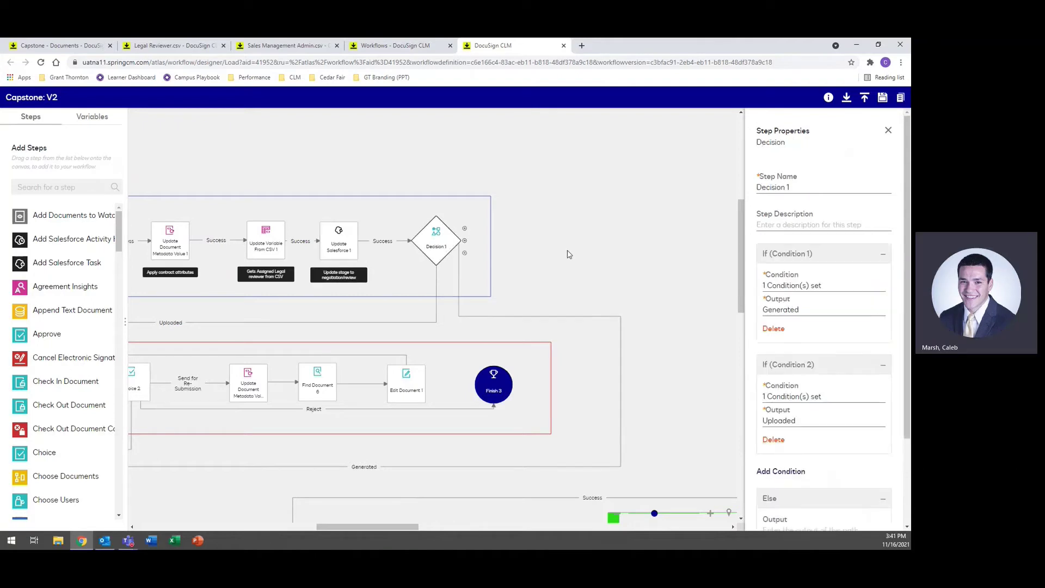
drag(571, 254, 644, 249)
click(567, 238)
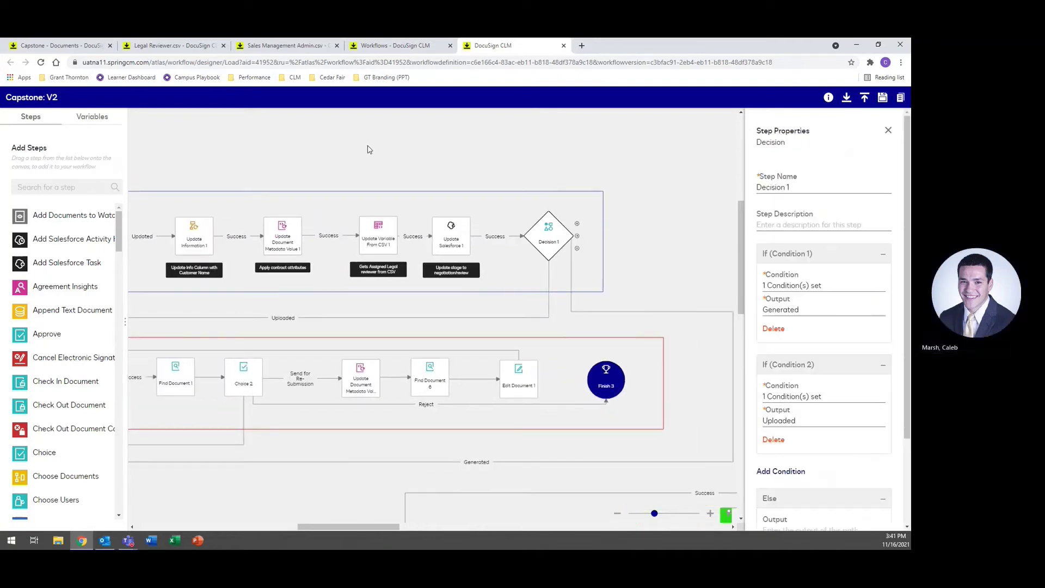
drag(366, 147, 394, 143)
click(568, 216)
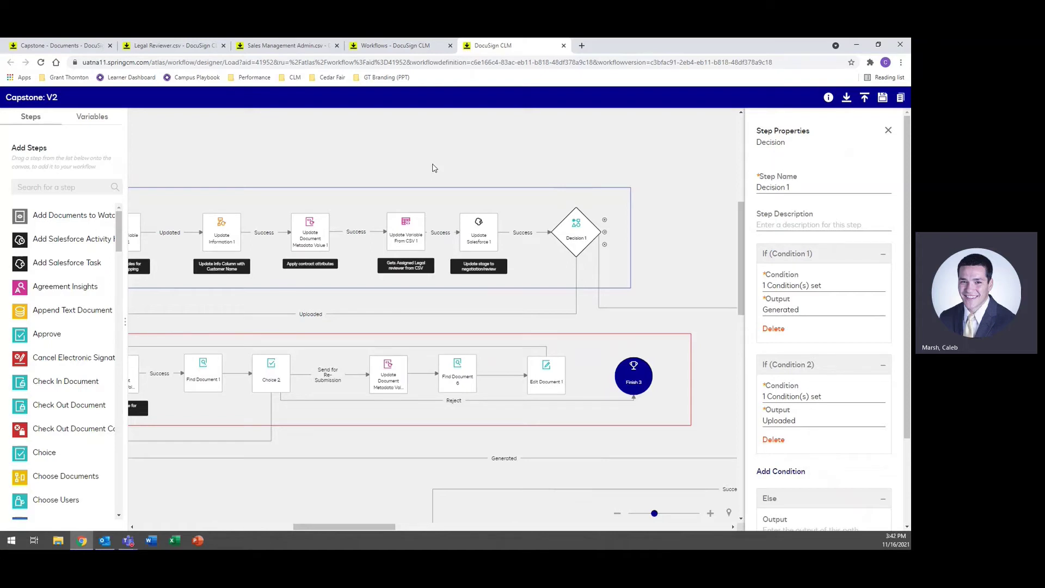
drag(273, 154, 443, 154)
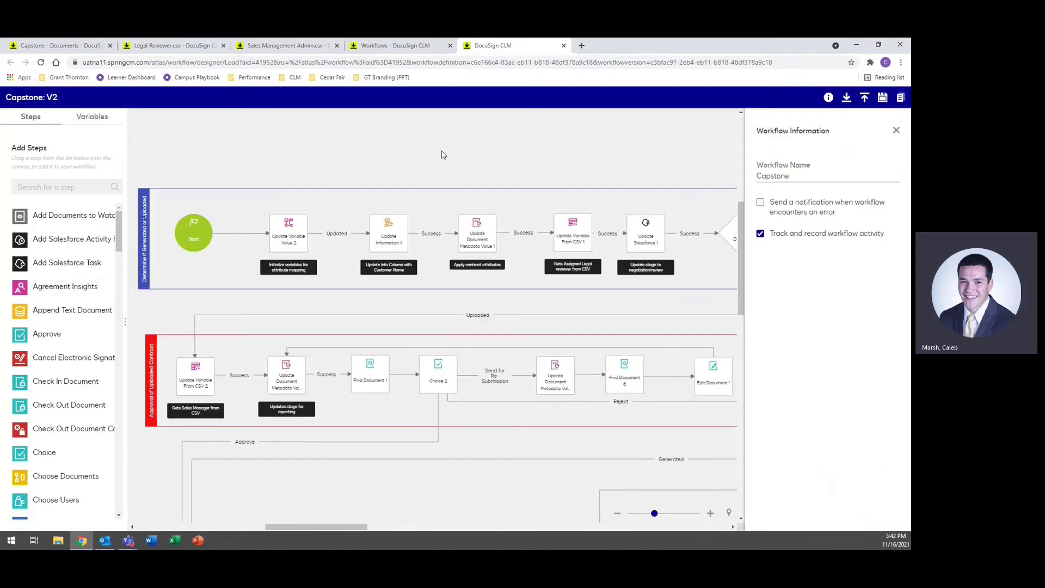
Step: Download Sales Management Admin.csv from the sales manager lookup step and open it in Excel
click(203, 379)
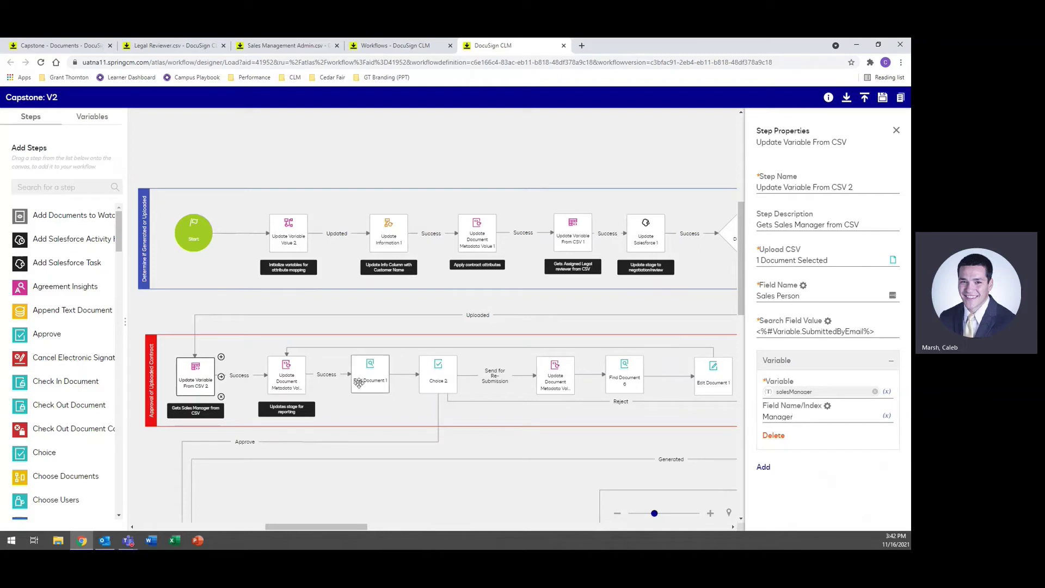
click(279, 46)
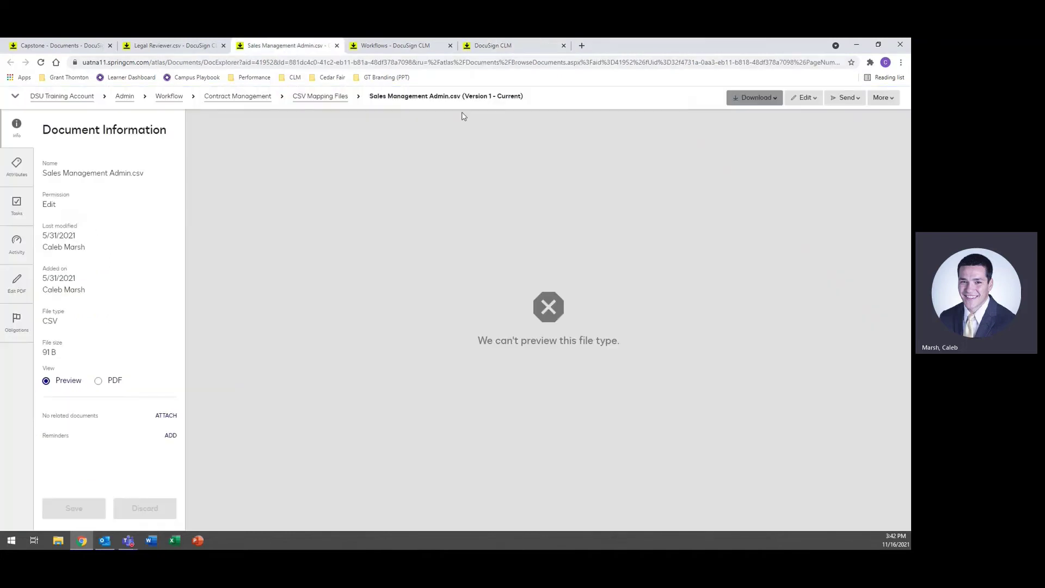
click(773, 100)
click(745, 112)
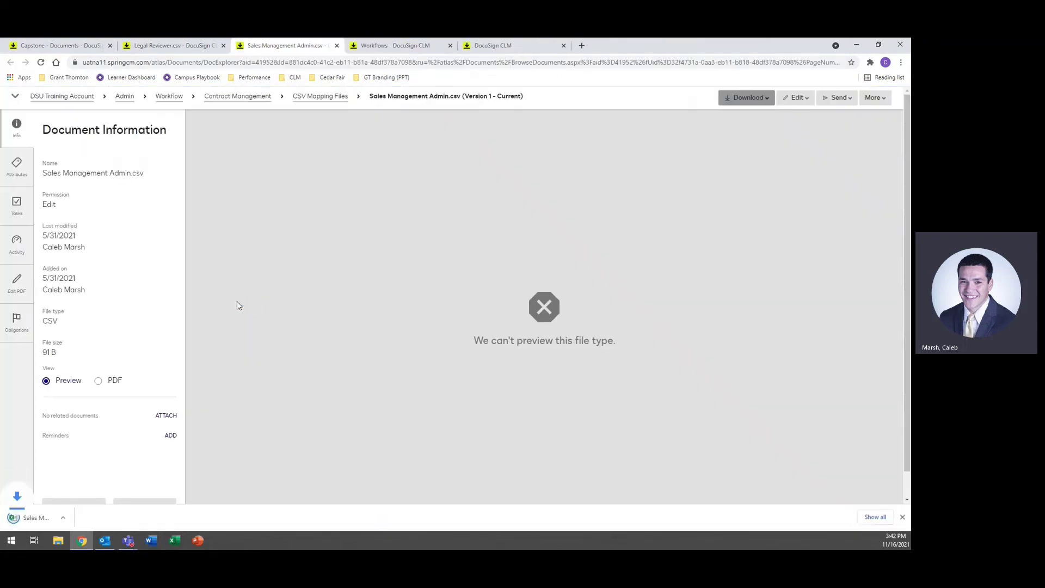
click(54, 518)
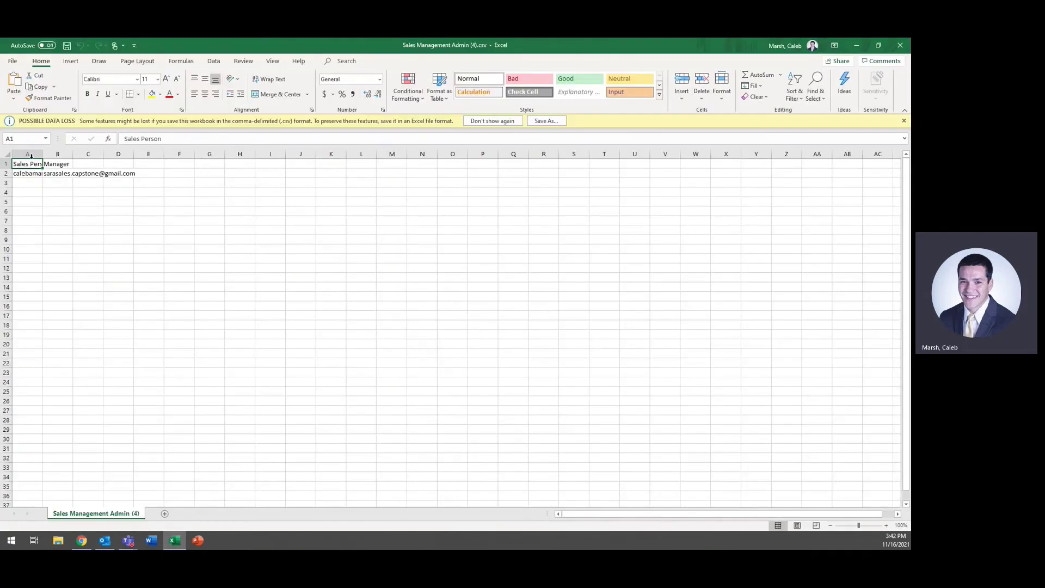
drag(27, 154, 66, 152)
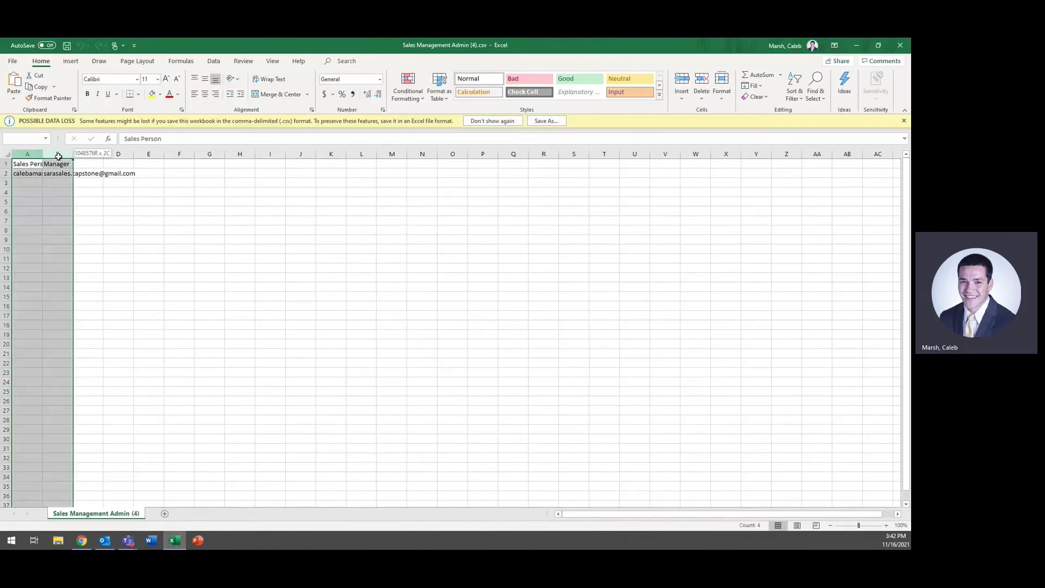
Step: Autofit the Sales Person and Manager columns and copy the B2 manager e-mail down to row 6
double_click(72, 154)
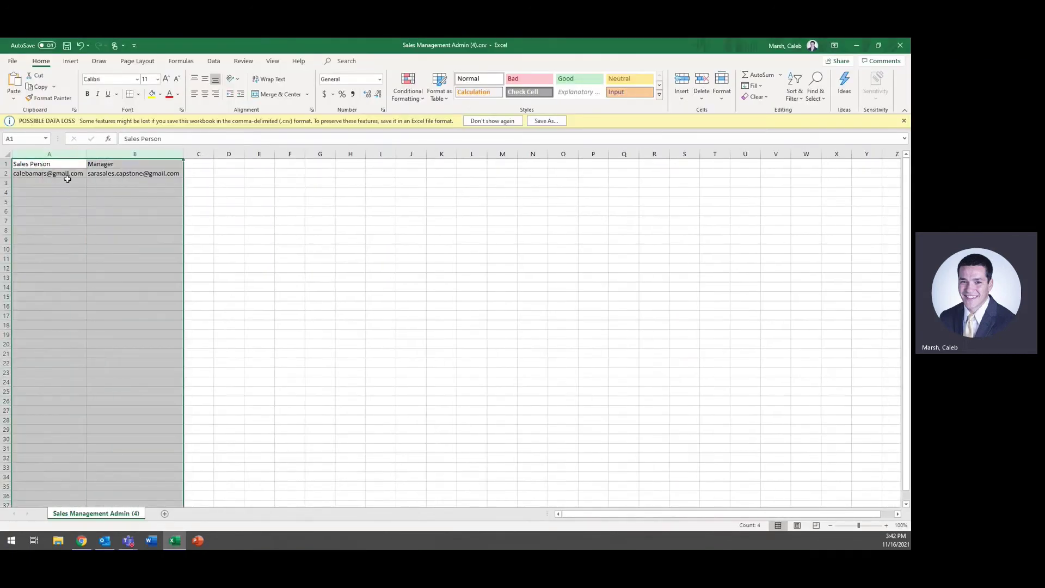
click(67, 182)
click(72, 173)
click(125, 171)
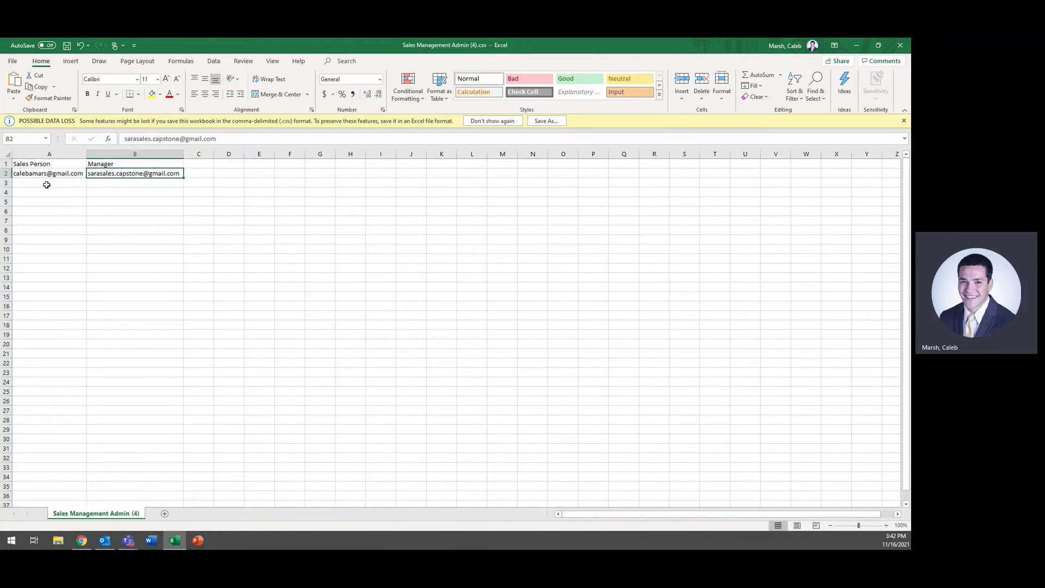
mouse_move(54, 182)
mouse_down()
mouse_move(56, 220)
mouse_move(69, 196)
mouse_up()
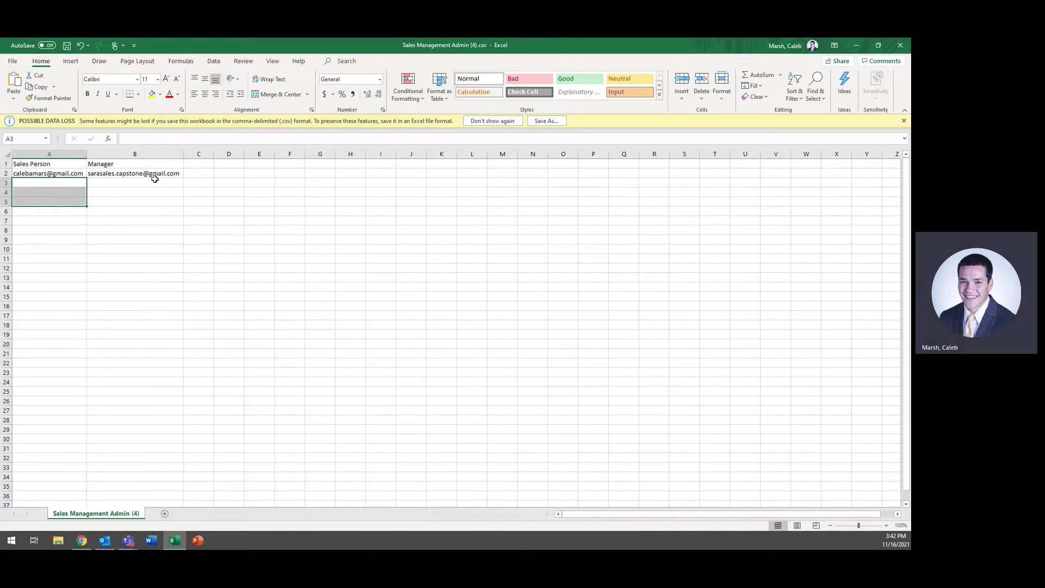
click(173, 174)
drag(183, 175, 186, 216)
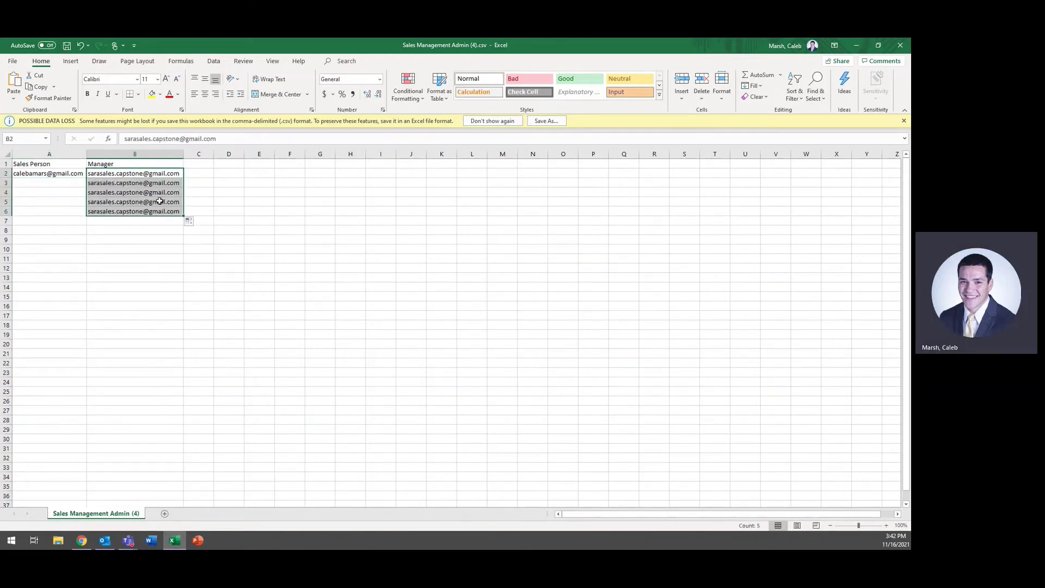
click(47, 182)
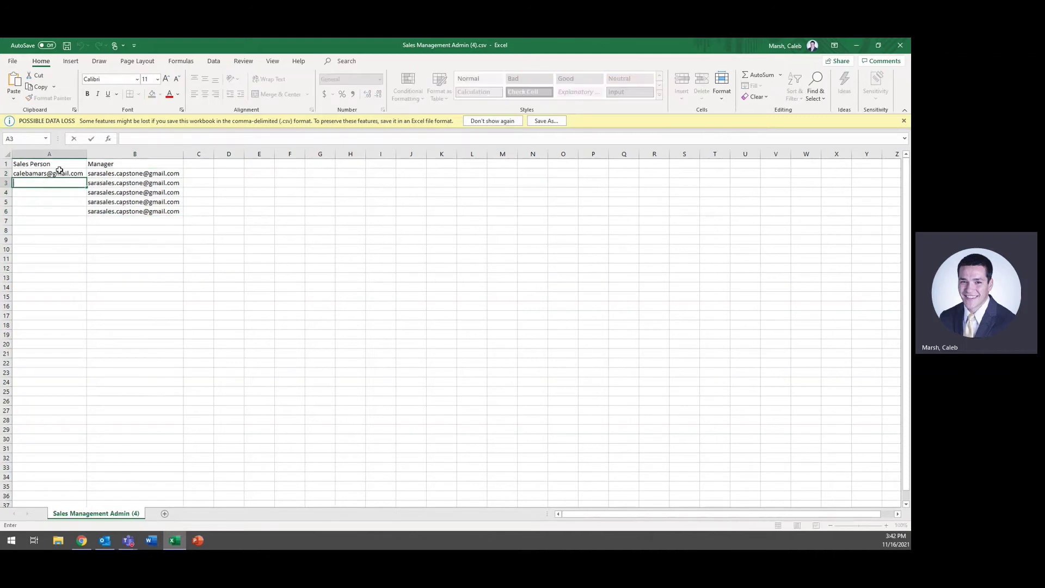
Step: Enter three sample sales person names in cells A3 to A5
click(56, 172)
click(47, 186)
text(tye)
key(BackSpace)
text(ler)
key(Return)
text(zach)
key(ctrl+Return)
key(Return)
text(tom)
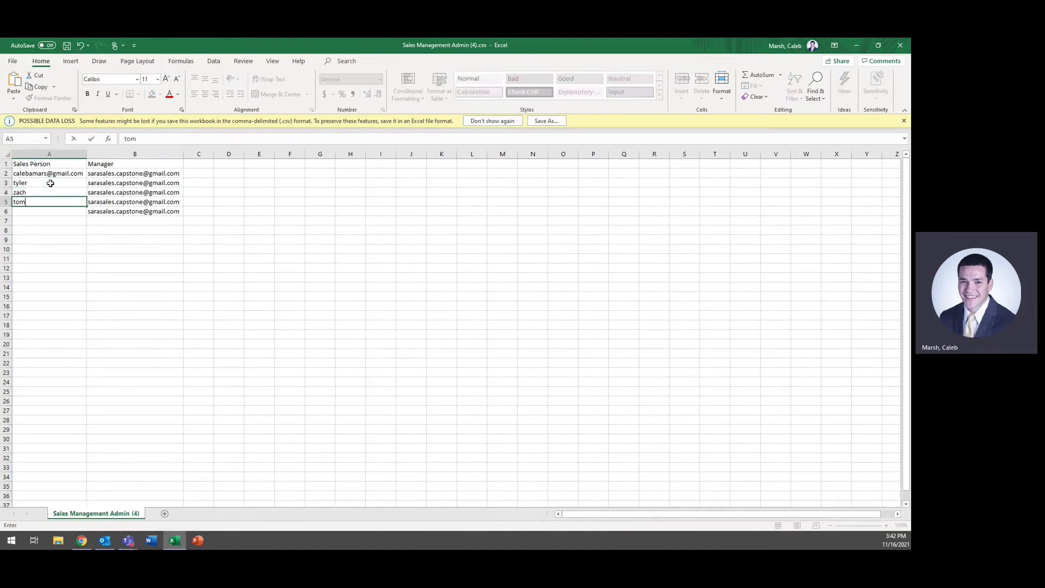
key(Return)
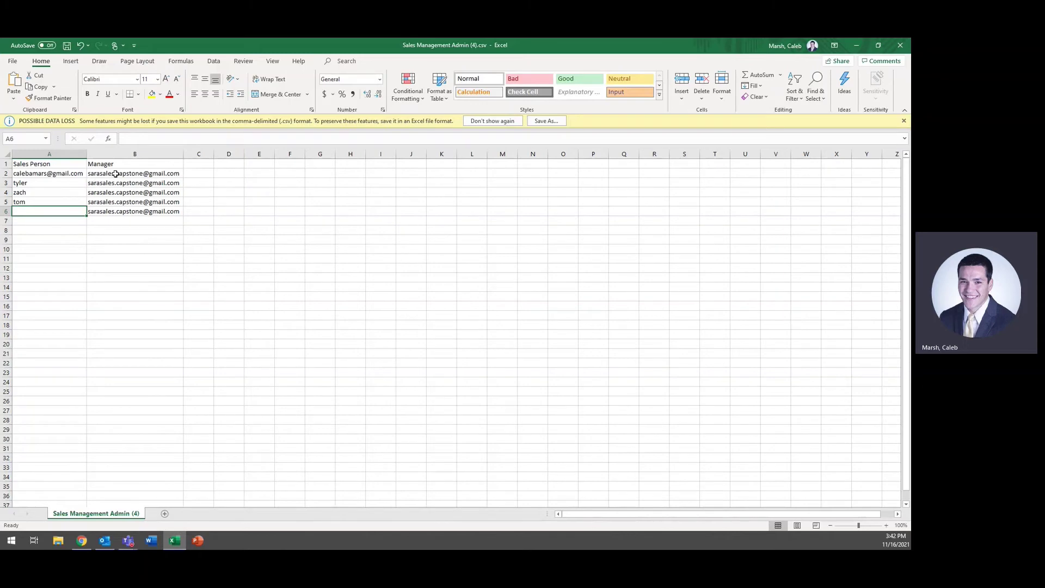
Step: Check the manager e-mails for rows 2 to 5, then close the workbook without saving
drag(117, 175, 121, 204)
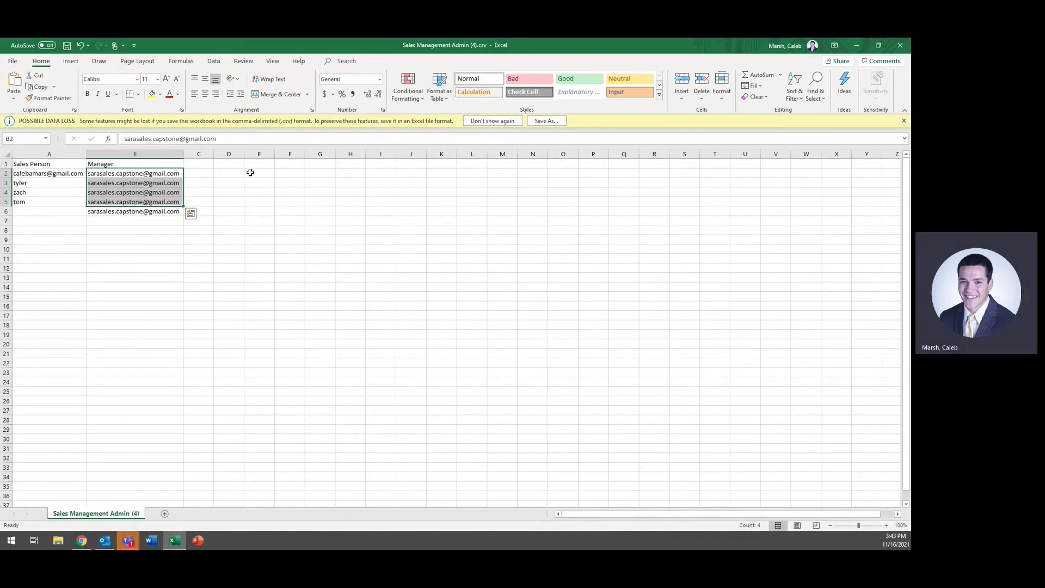
click(900, 45)
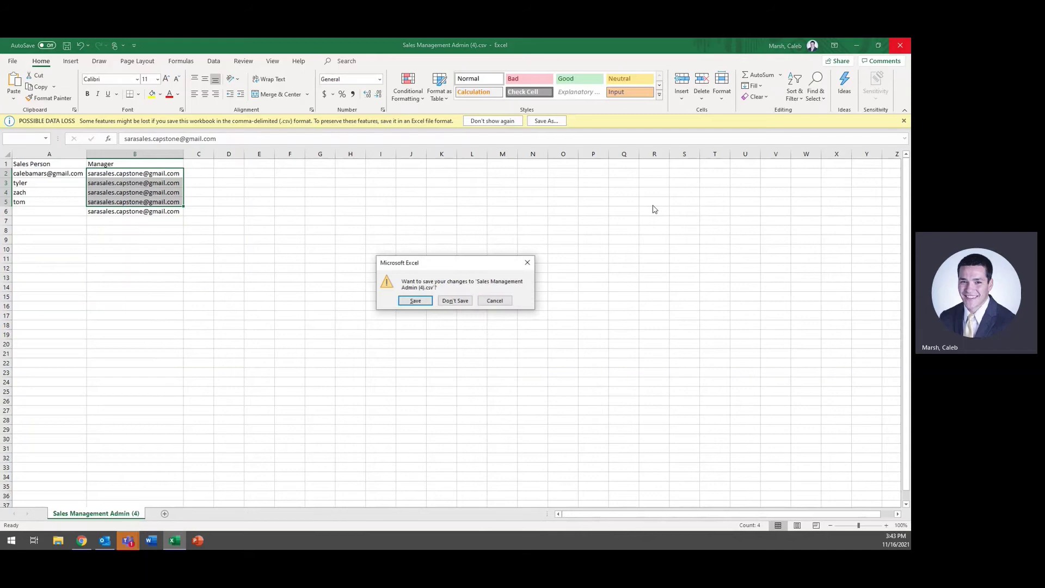
click(455, 300)
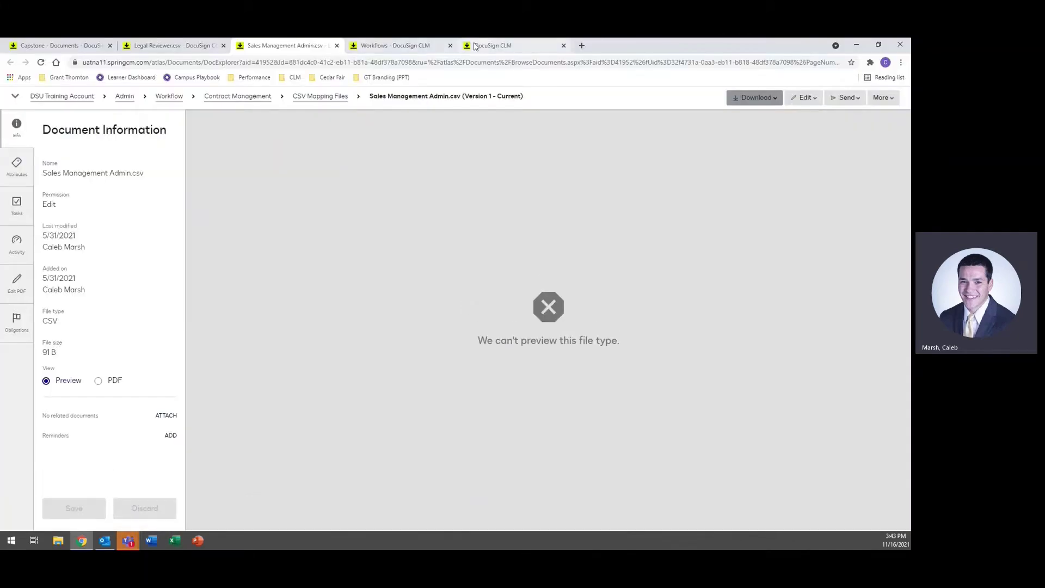
Step: Inspect the Find Document 1 step, then go to the Capstone folder with its six notification settings subfolders
click(475, 46)
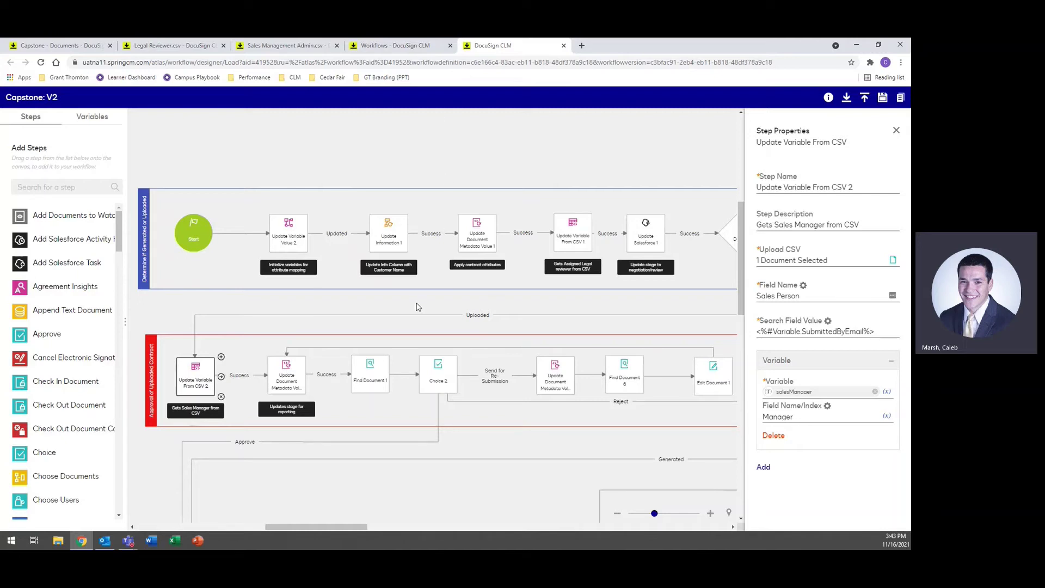
click(373, 377)
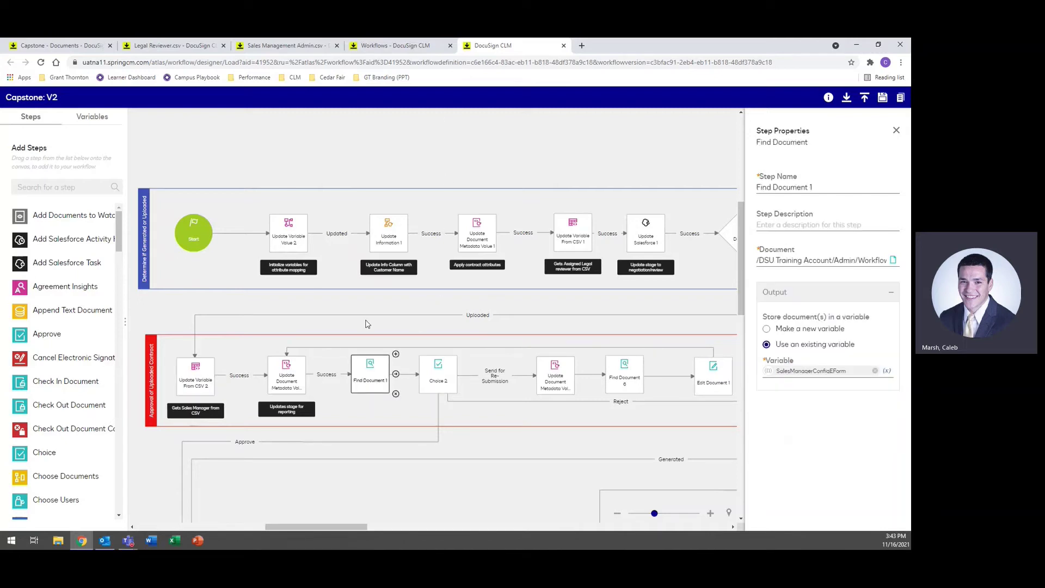
drag(414, 153, 340, 140)
click(303, 359)
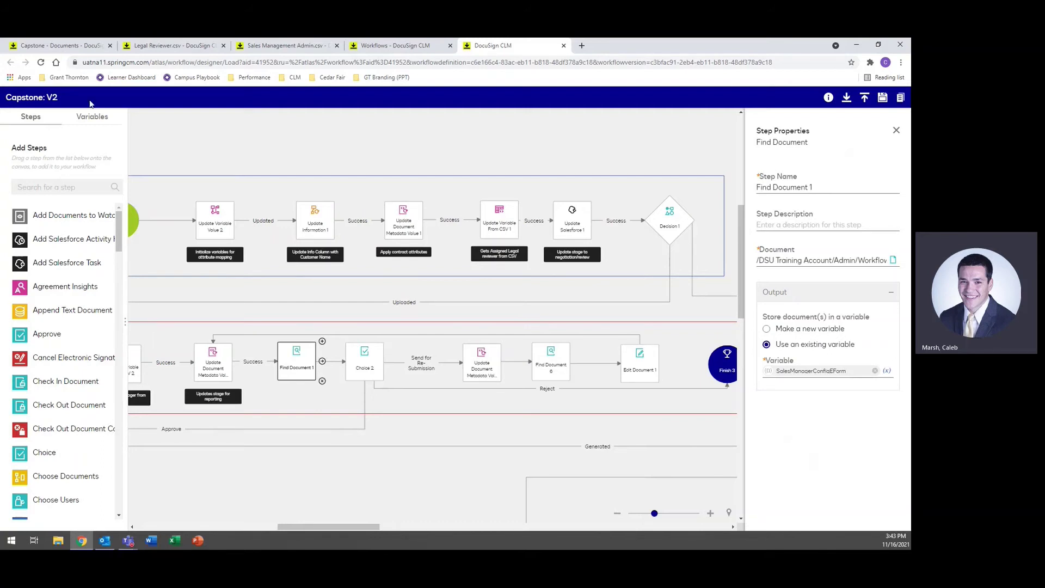
click(55, 45)
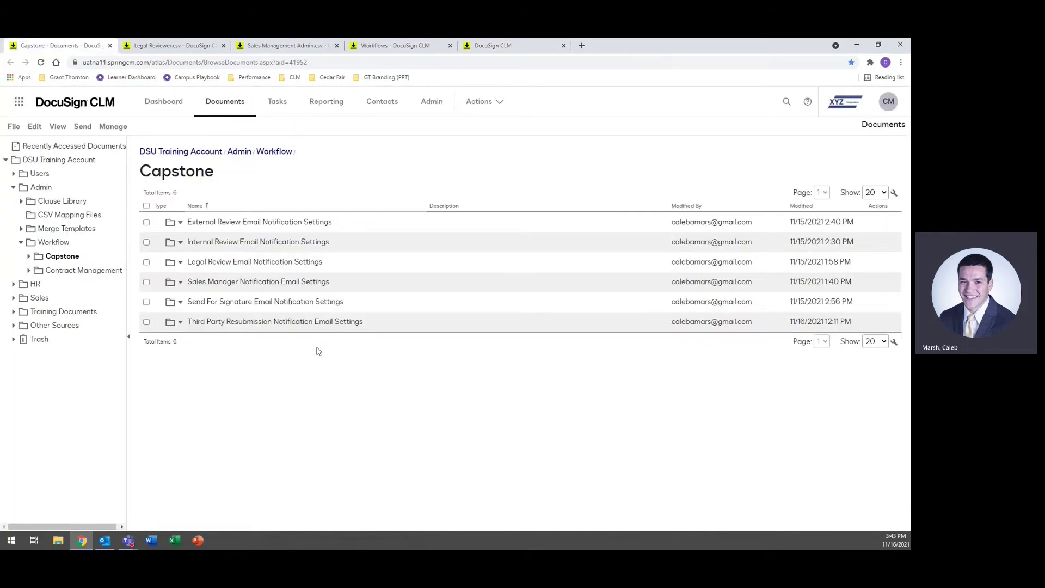
Step: Open the Sales Manager Email Notification form and inspect the submitter name variable in its body
click(249, 282)
click(251, 222)
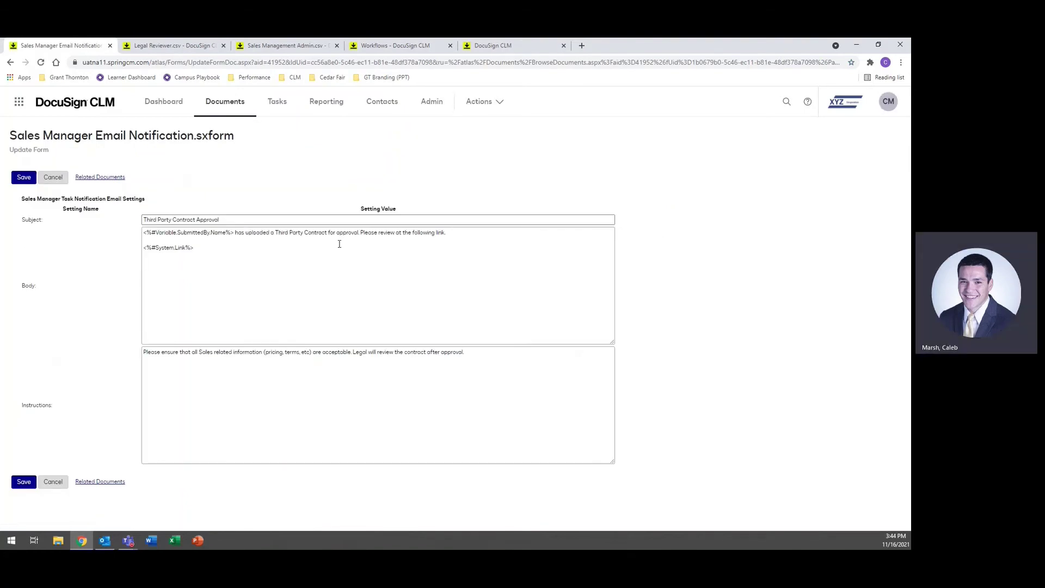
click(234, 234)
drag(234, 234, 143, 234)
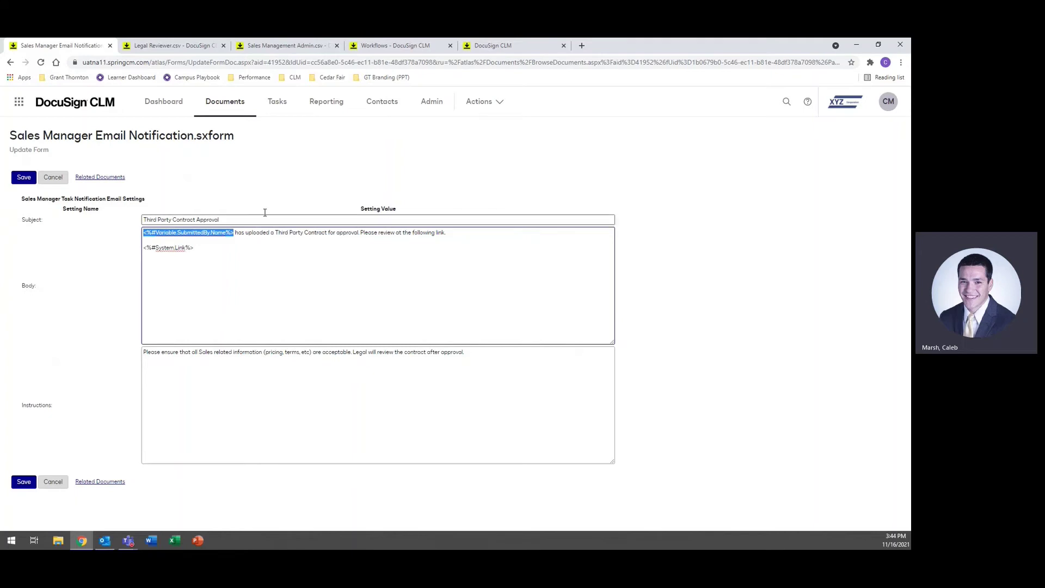
click(227, 196)
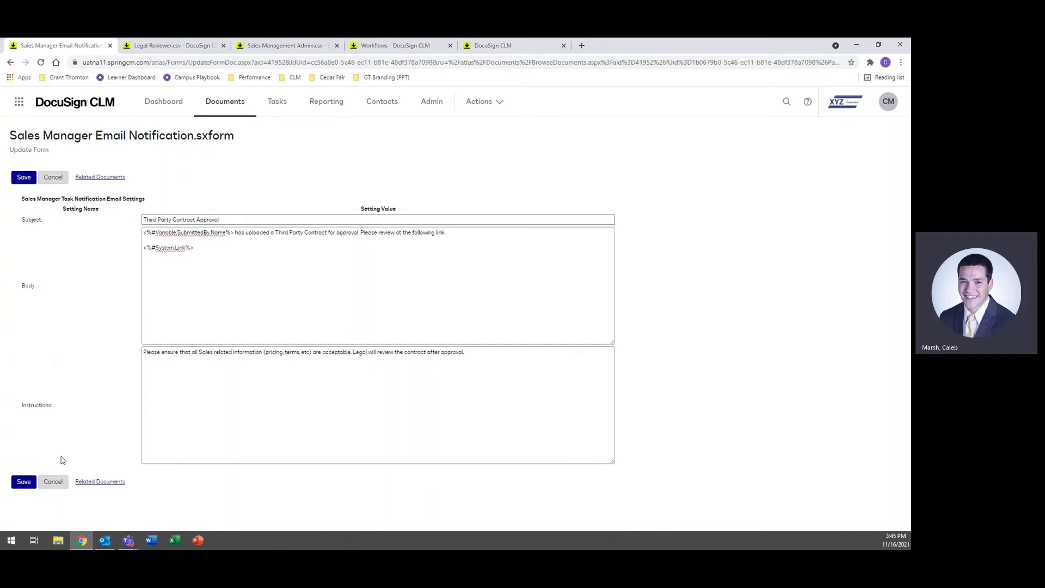
Step: Cancel the form without saving and return to the Capstone: V2 workflow designer
click(54, 482)
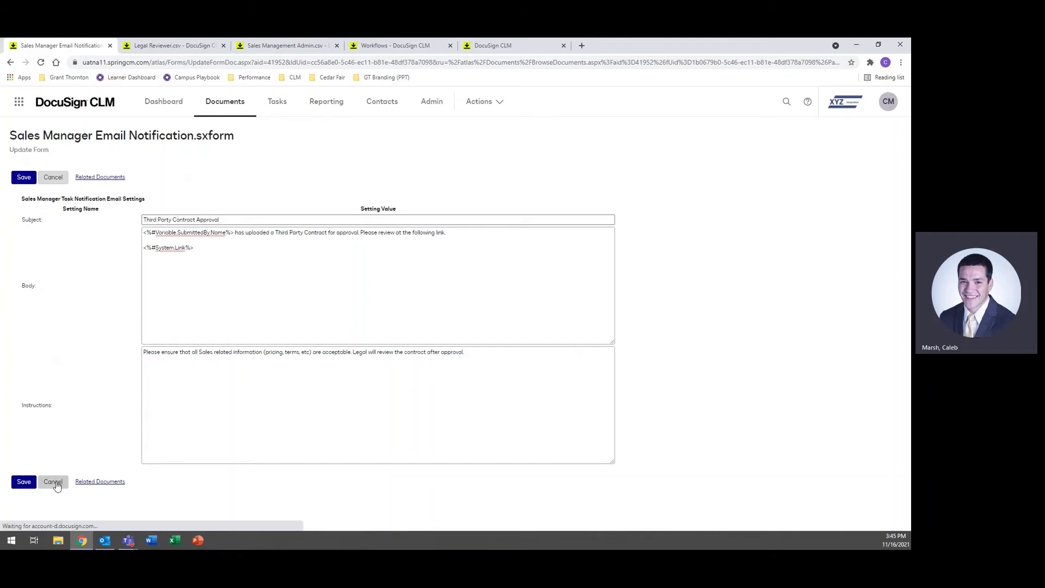
click(504, 46)
click(438, 490)
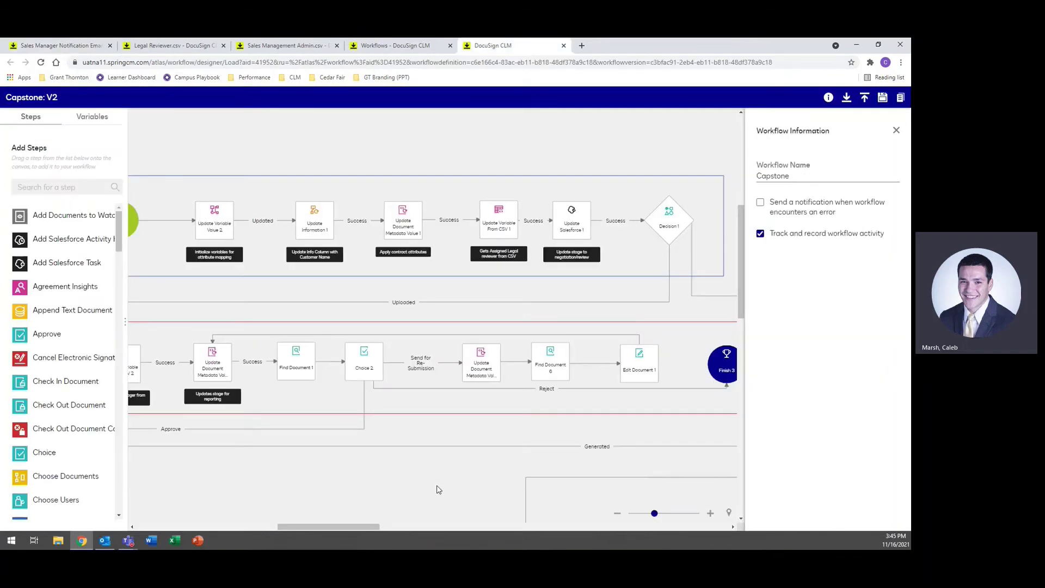
Step: Review Choice 2's configured review options and close them without changes
drag(439, 490, 478, 467)
click(453, 333)
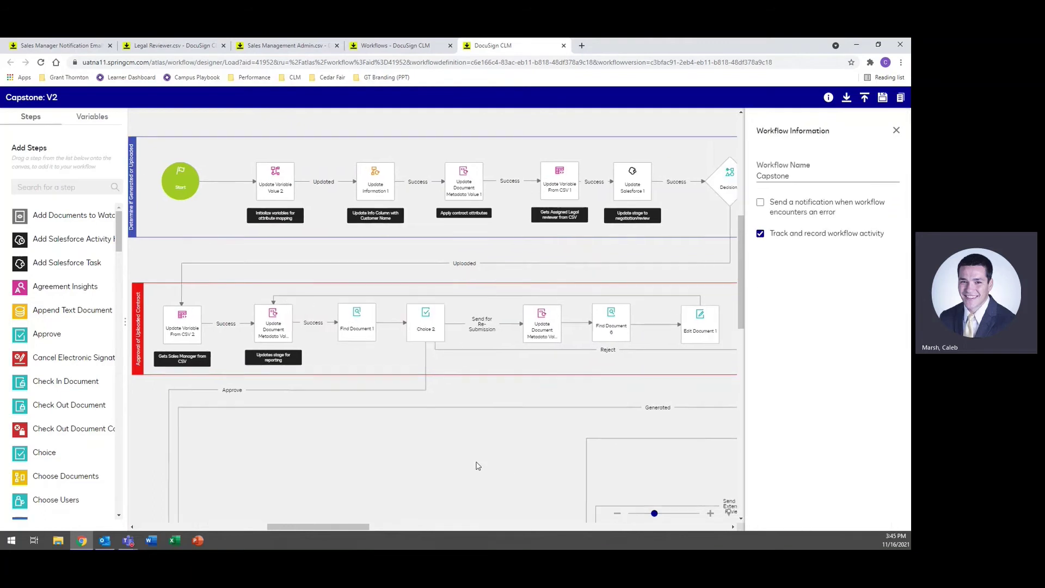
click(442, 310)
scroll(808, 315, down, 5)
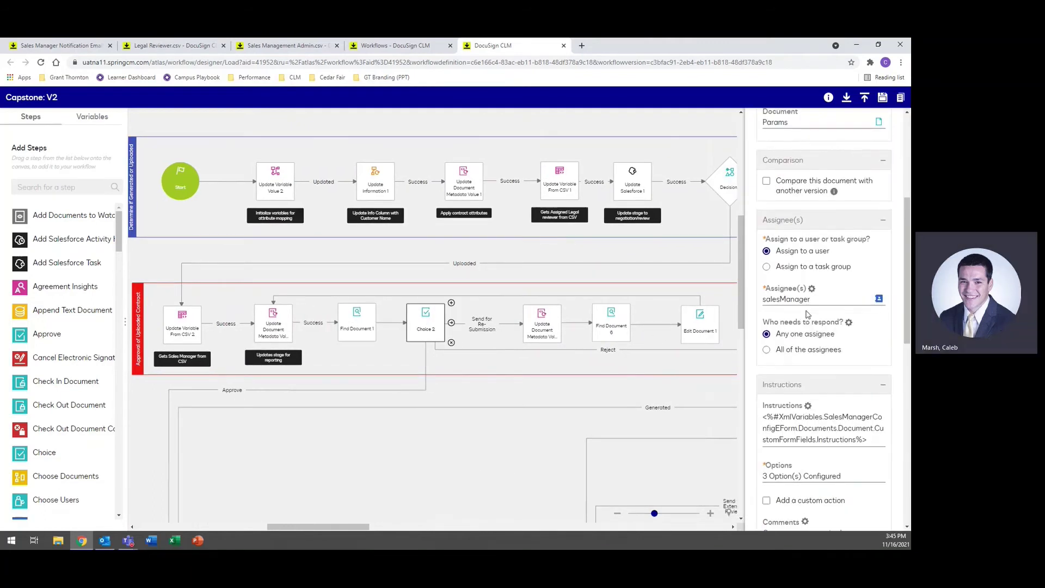
scroll(814, 305, down, 2)
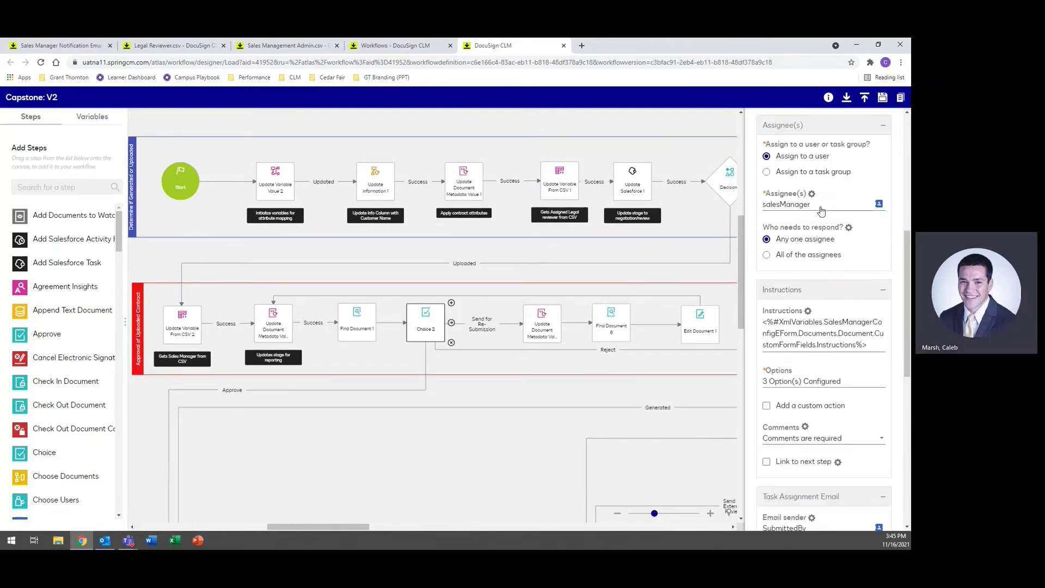
triple_click(838, 382)
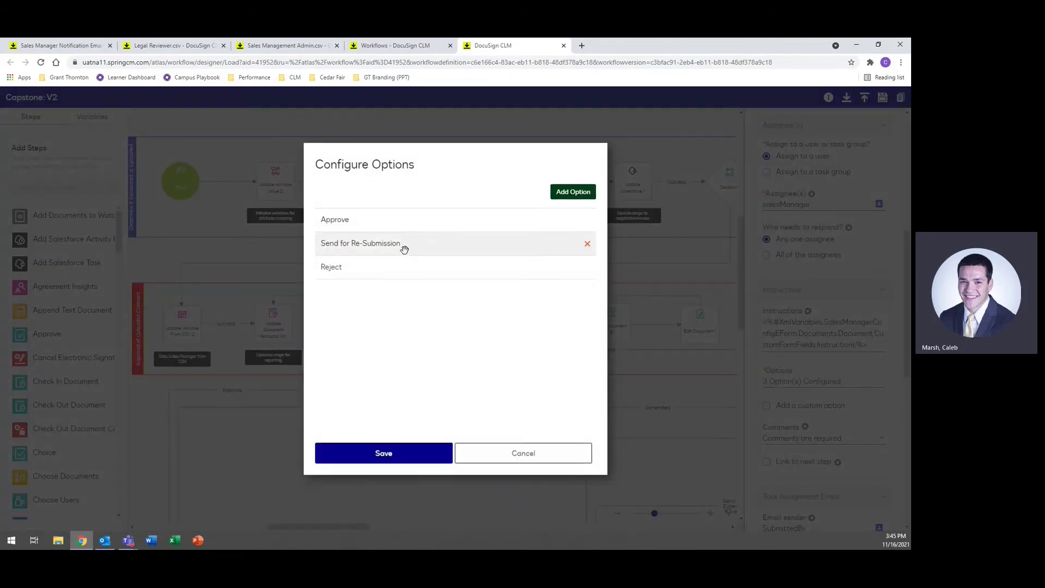
click(523, 458)
Step: Inspect the re-submission stage step and Find Document 6, then return to the notification folder
drag(394, 450, 321, 443)
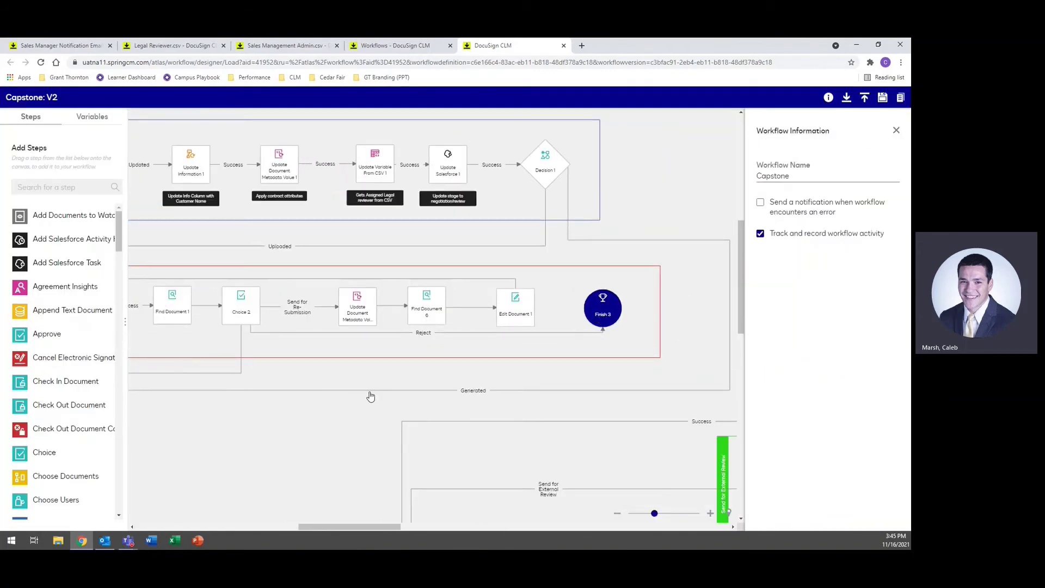
click(357, 310)
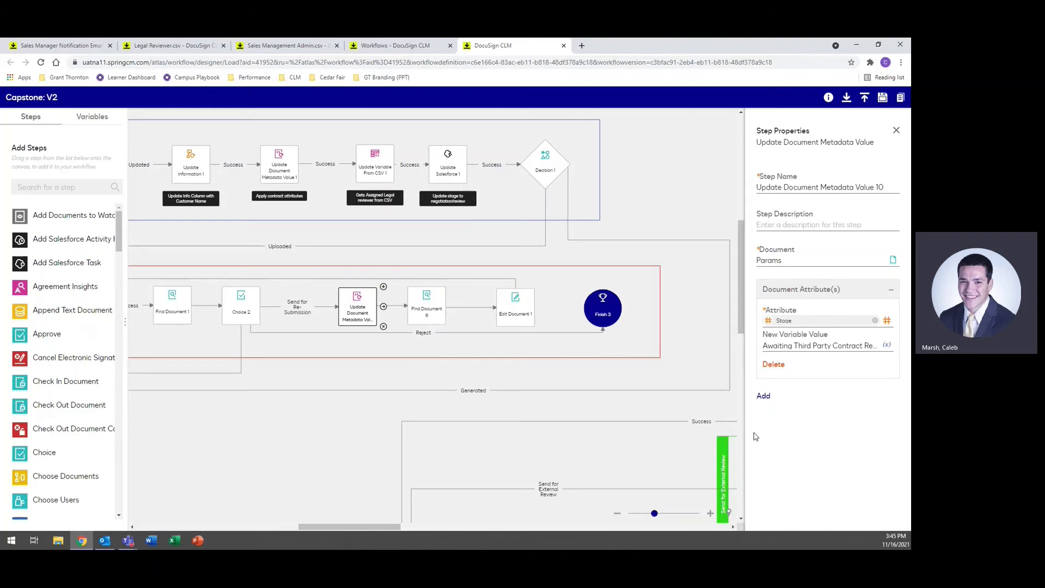
click(440, 307)
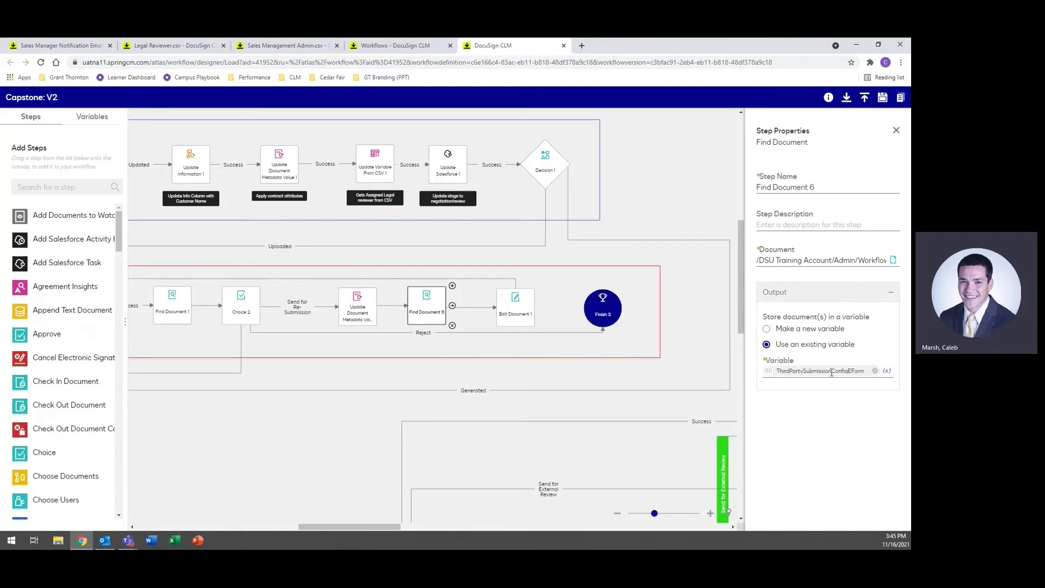
click(57, 45)
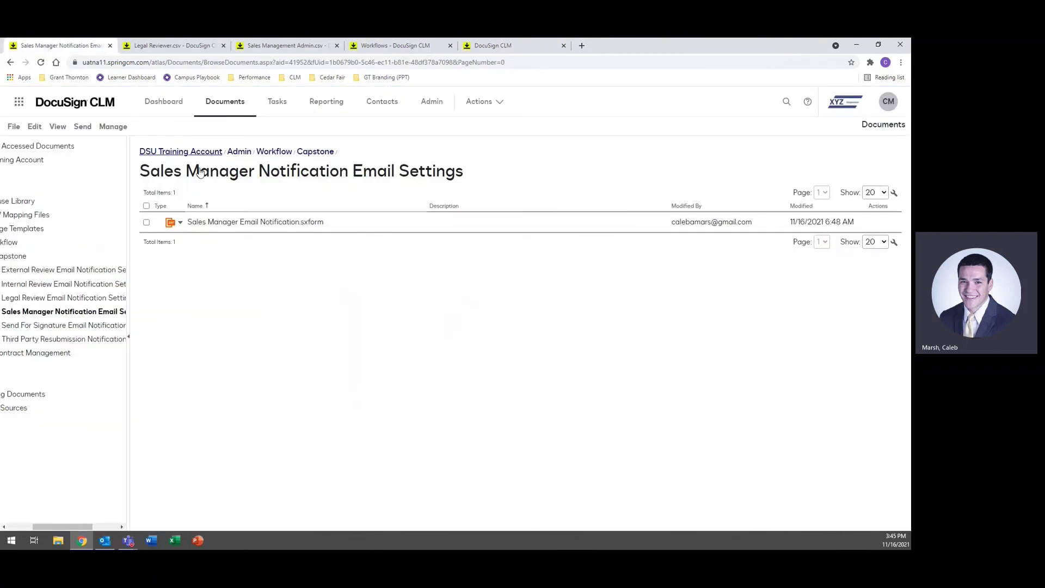
Step: View the Third Party Resubmission Notification settings form, then pan the designer to the lane's final steps
click(64, 338)
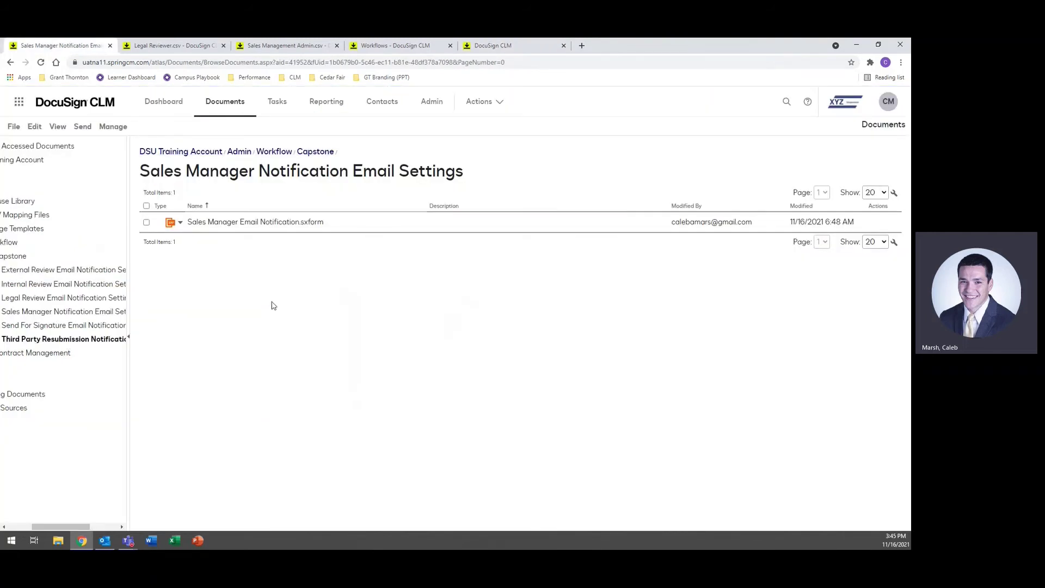
click(288, 223)
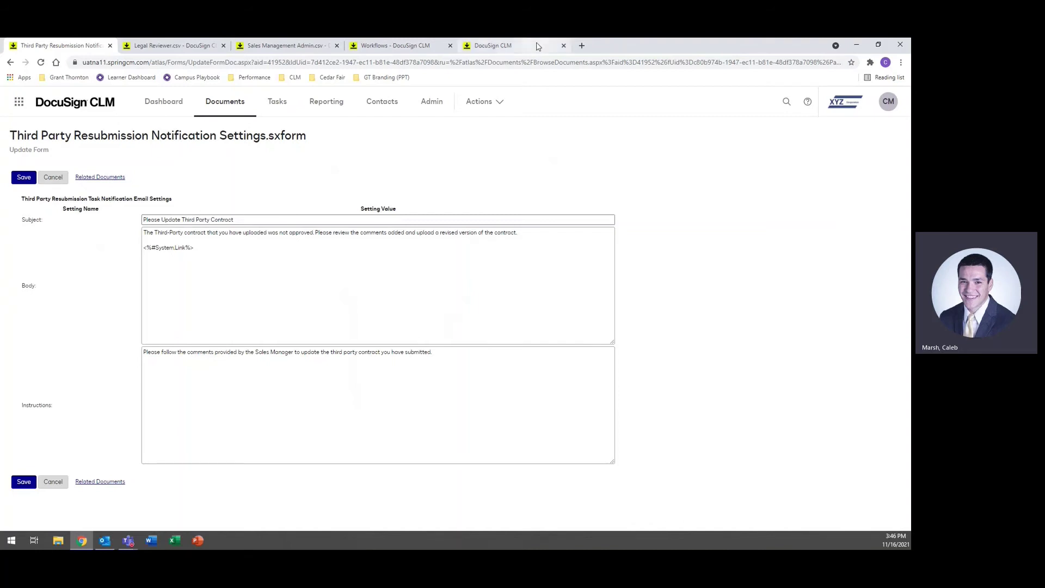
click(507, 46)
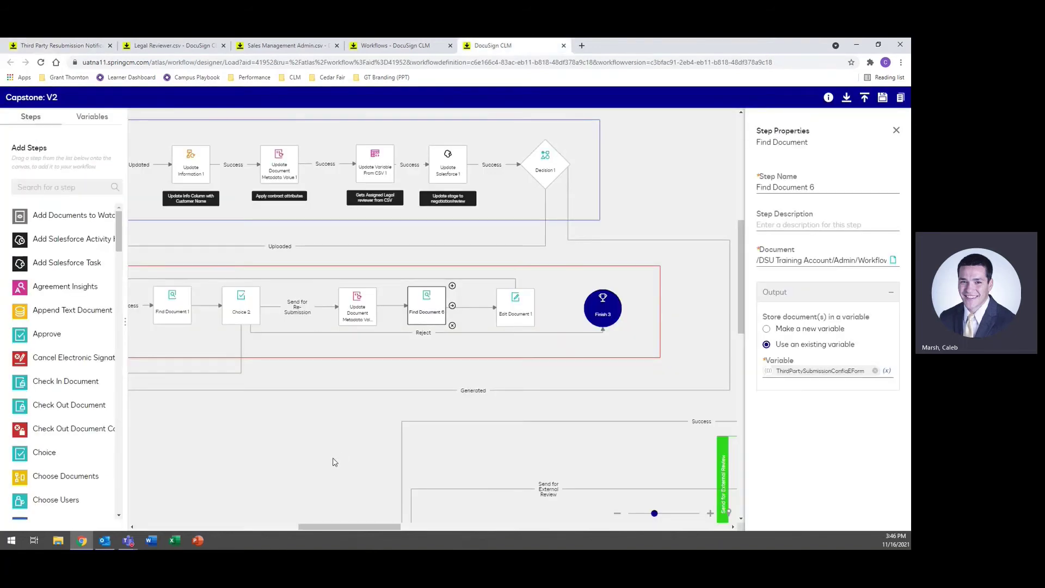
drag(332, 459, 276, 439)
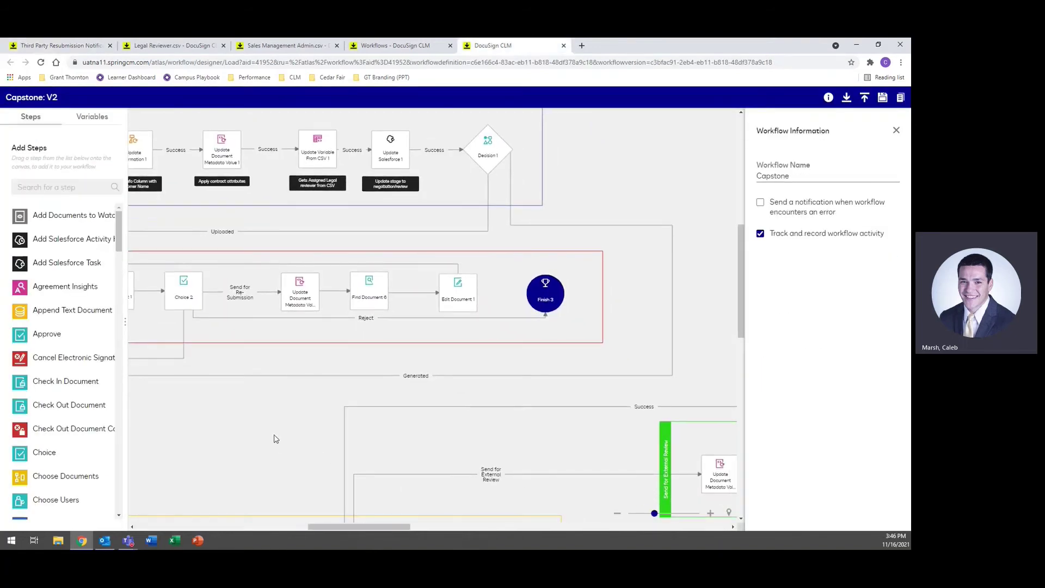
click(466, 295)
scroll(846, 299, down, 3)
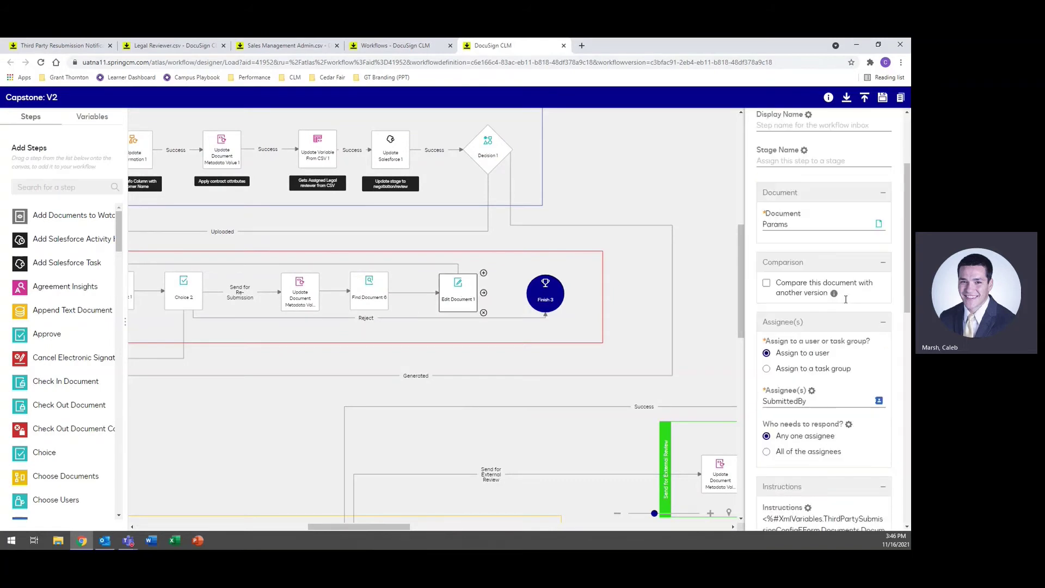
scroll(846, 299, down, 1)
scroll(838, 326, down, 3)
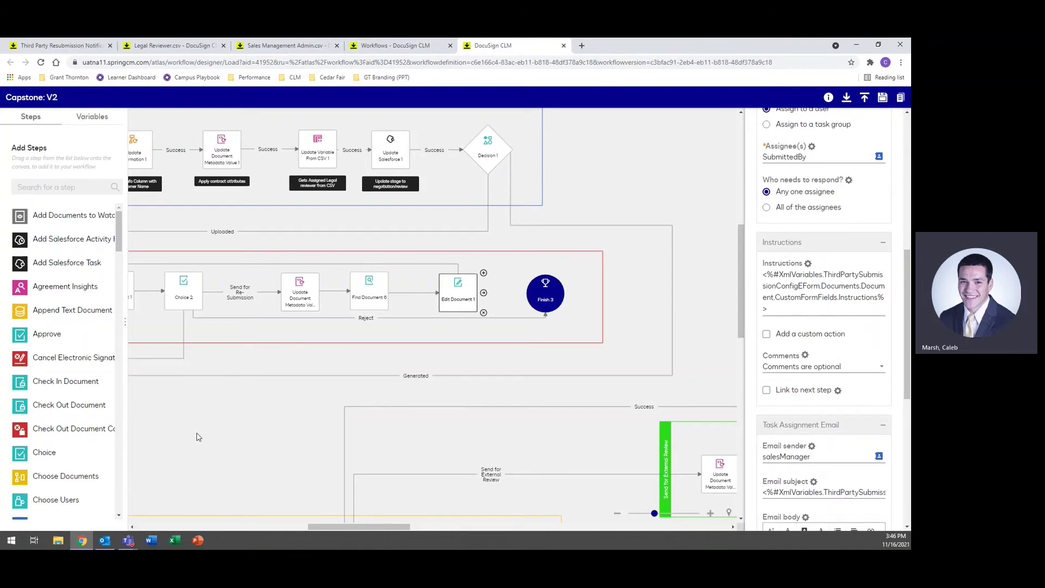
drag(199, 438, 327, 426)
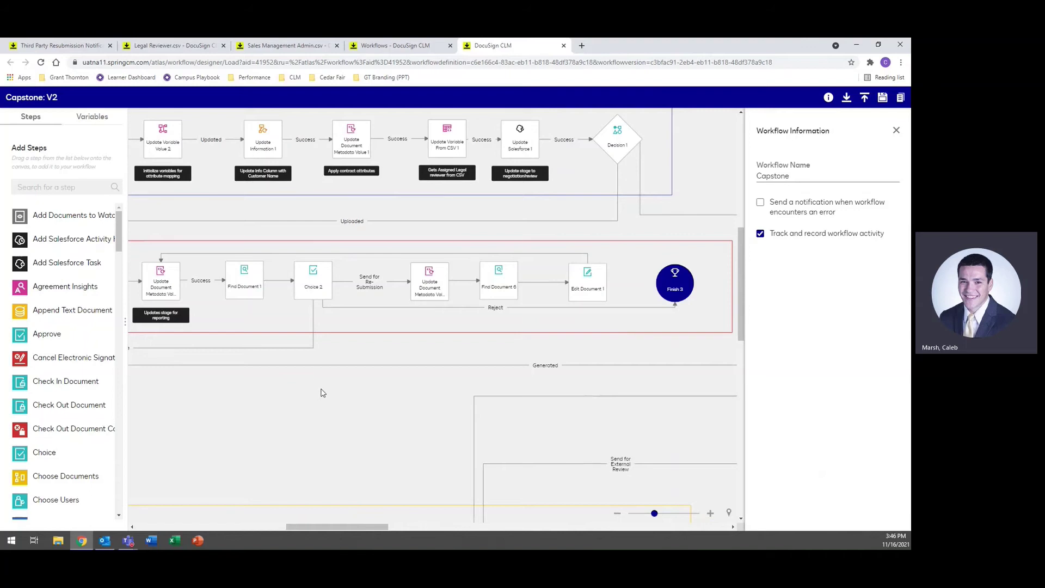
drag(211, 438, 297, 430)
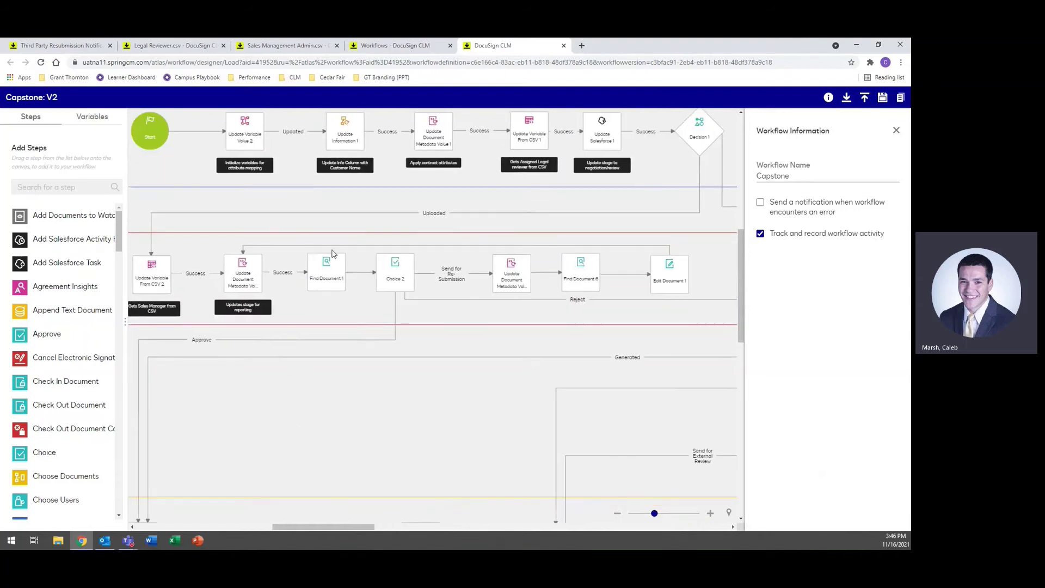
click(248, 267)
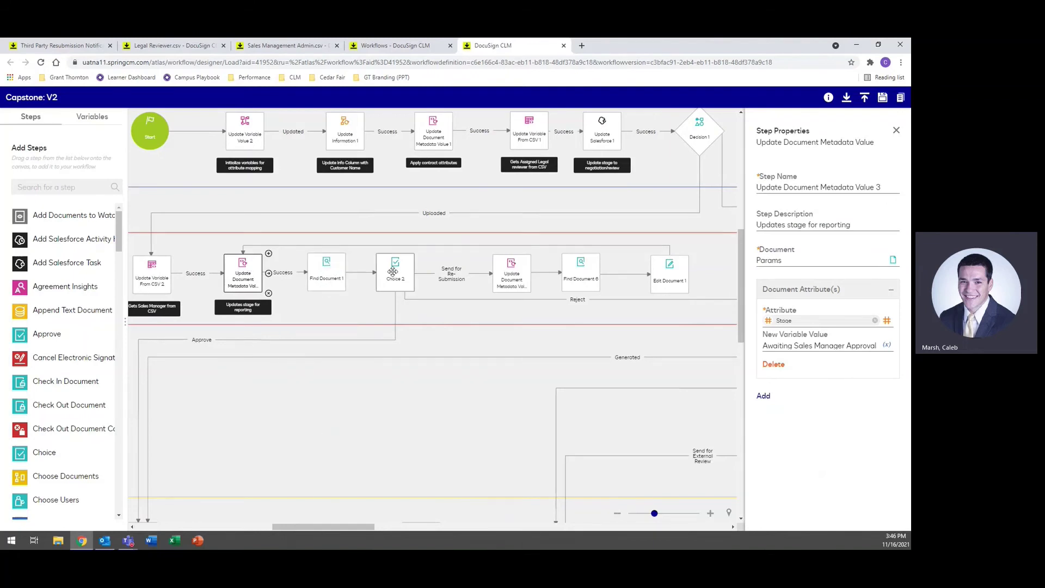
click(393, 270)
scroll(826, 359, down, 2)
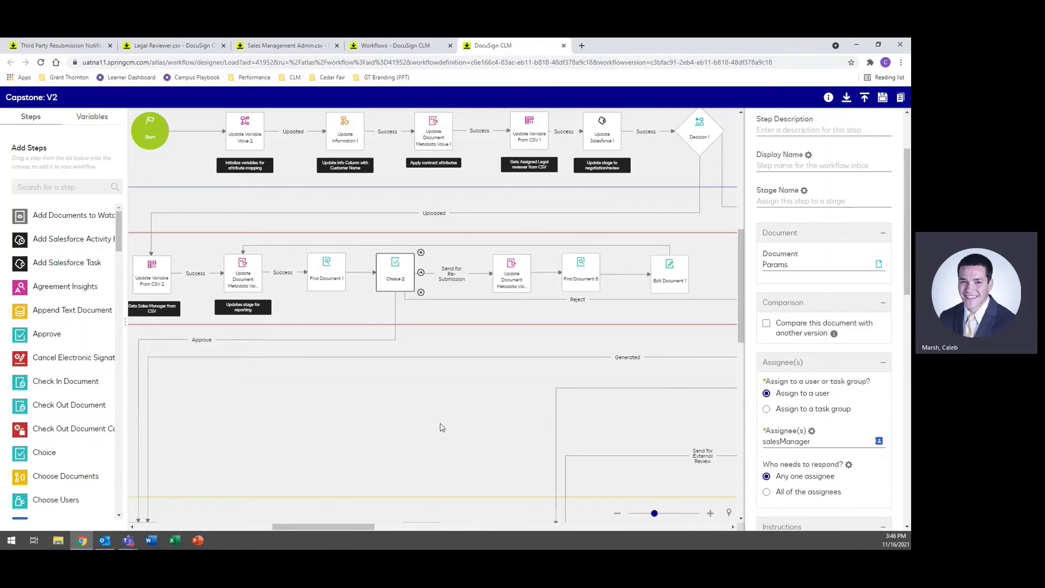
scroll(442, 428, down, 2)
scroll(435, 428, up, 2)
drag(235, 471, 344, 190)
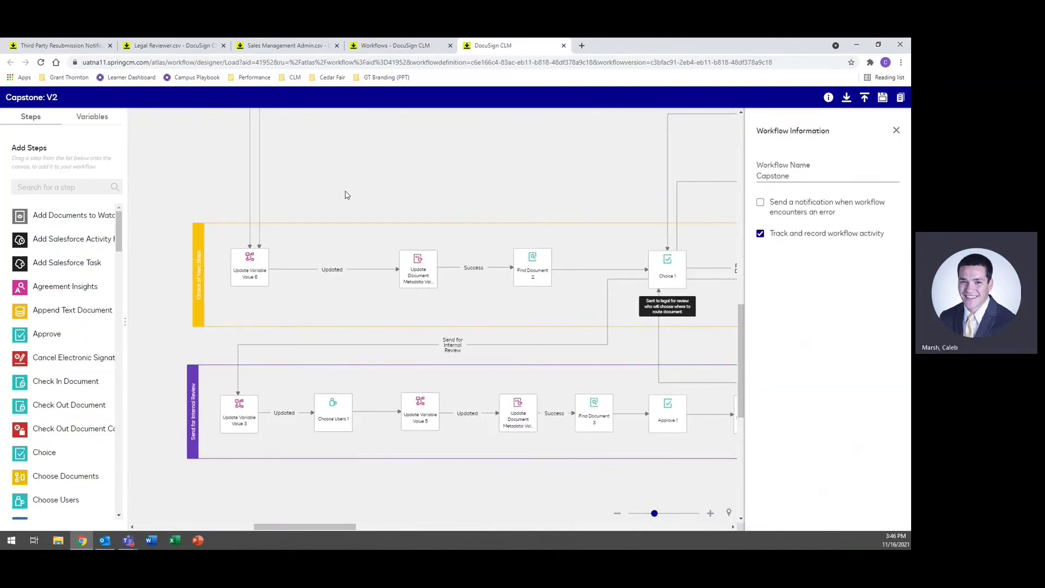
Step: Review Update Variable Value 6's stage-message code and close it unchanged
click(252, 271)
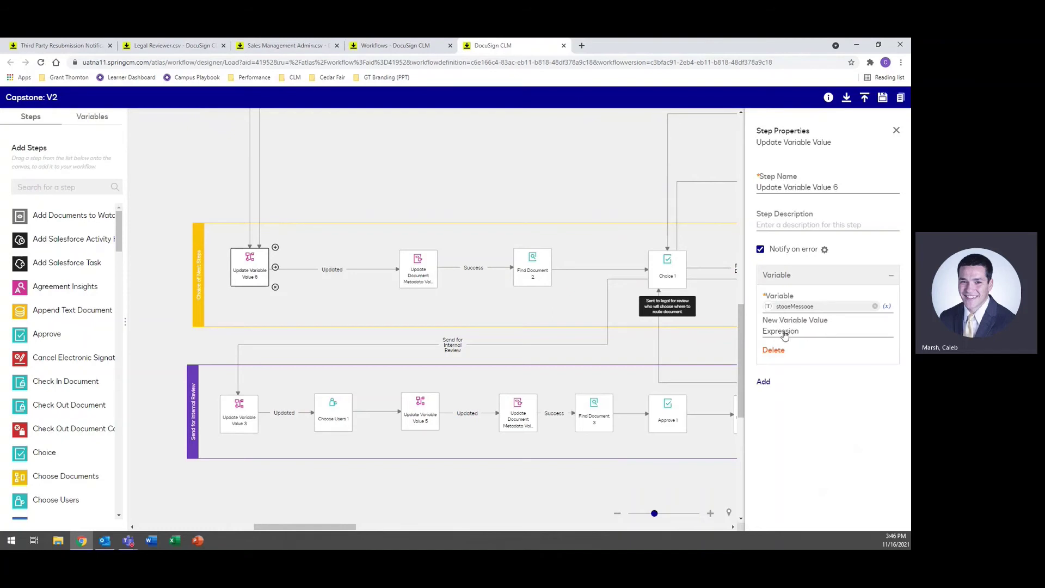
click(789, 334)
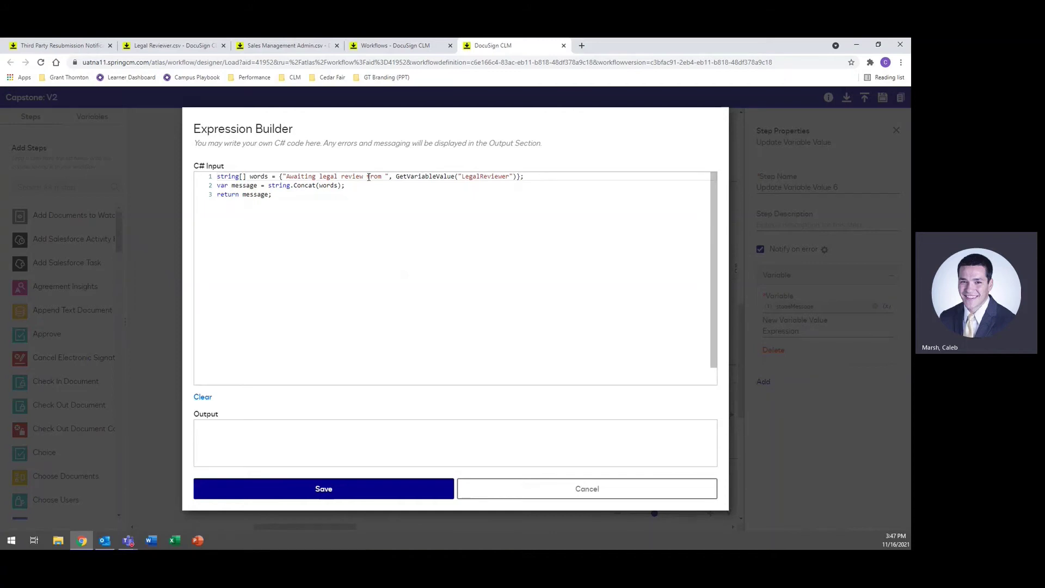
click(565, 493)
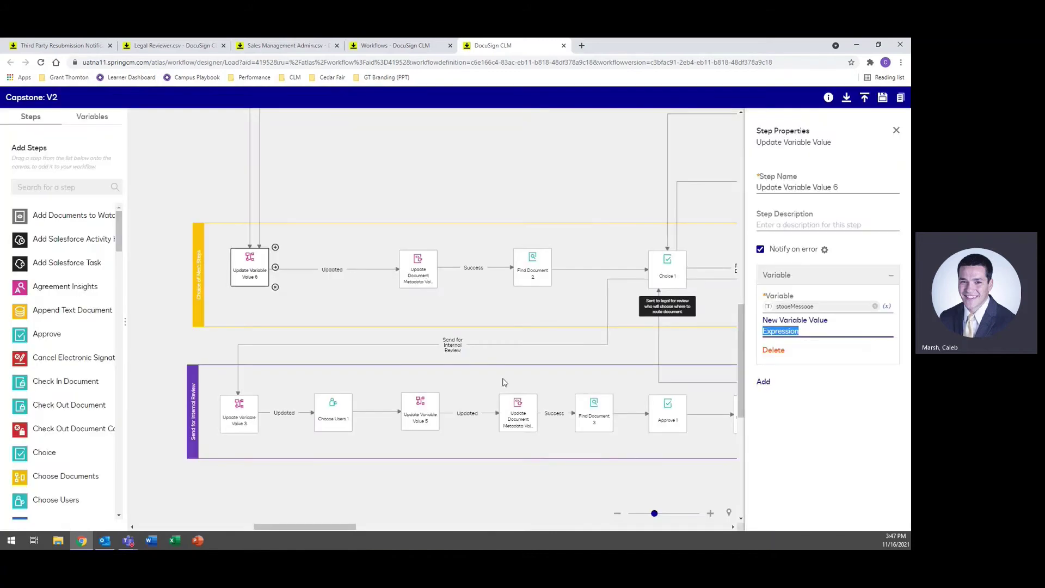
Step: Inspect Update Document Metadata Value 6 and Find Document 2's LegalReviewConfigEForm variable
click(416, 280)
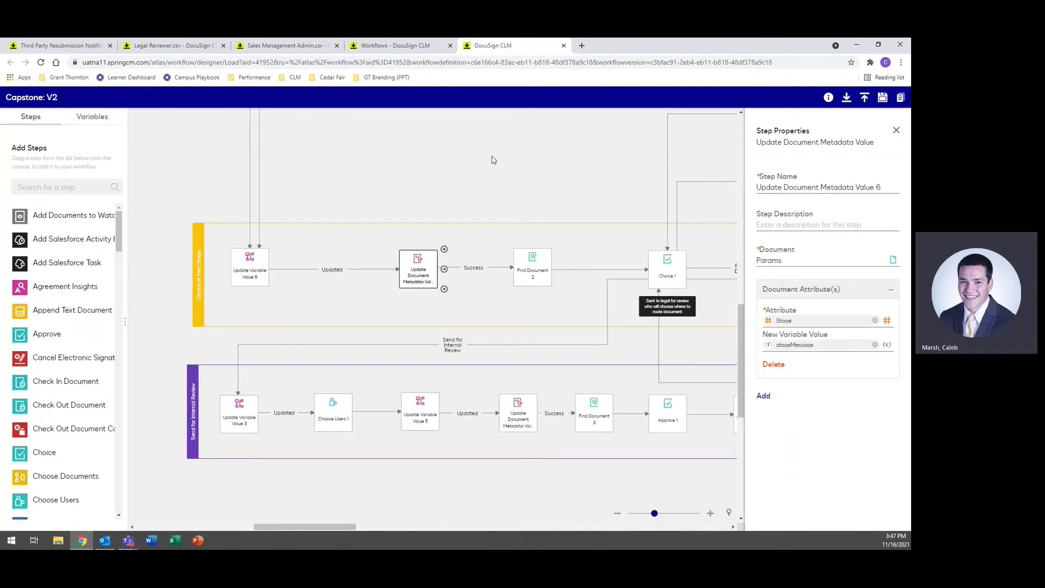
drag(493, 159, 448, 157)
click(373, 266)
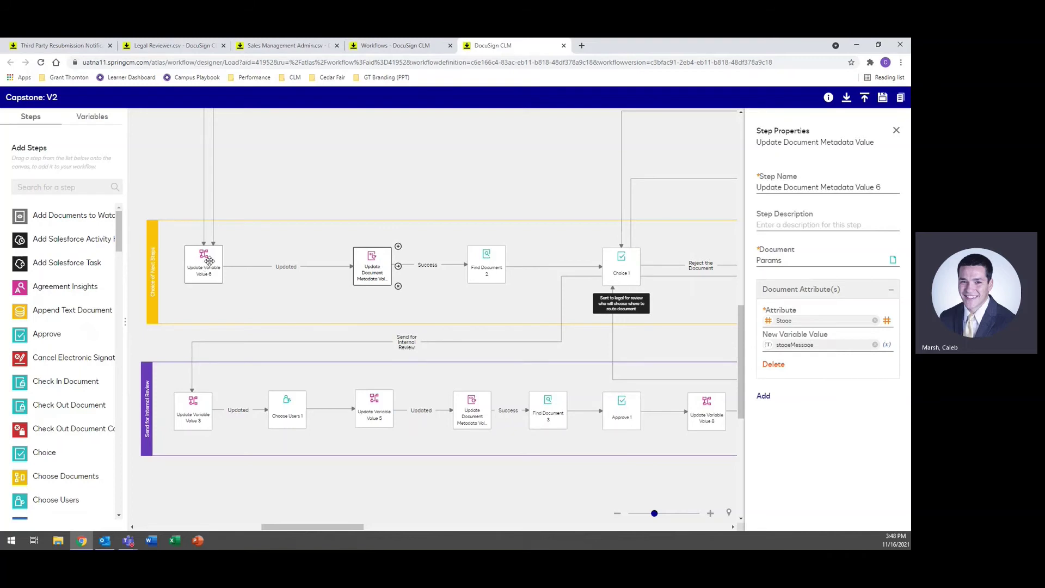
drag(551, 197, 424, 182)
click(331, 264)
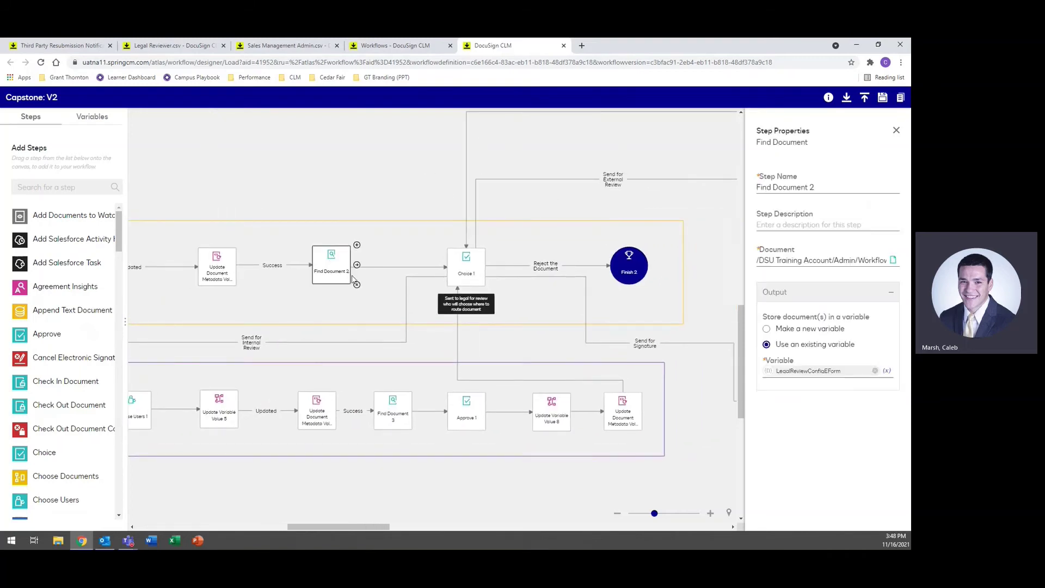
click(81, 48)
Step: Check the Legal Review email notification settings unchanged, then show Choice 1's routing to an assigned legal user
click(65, 485)
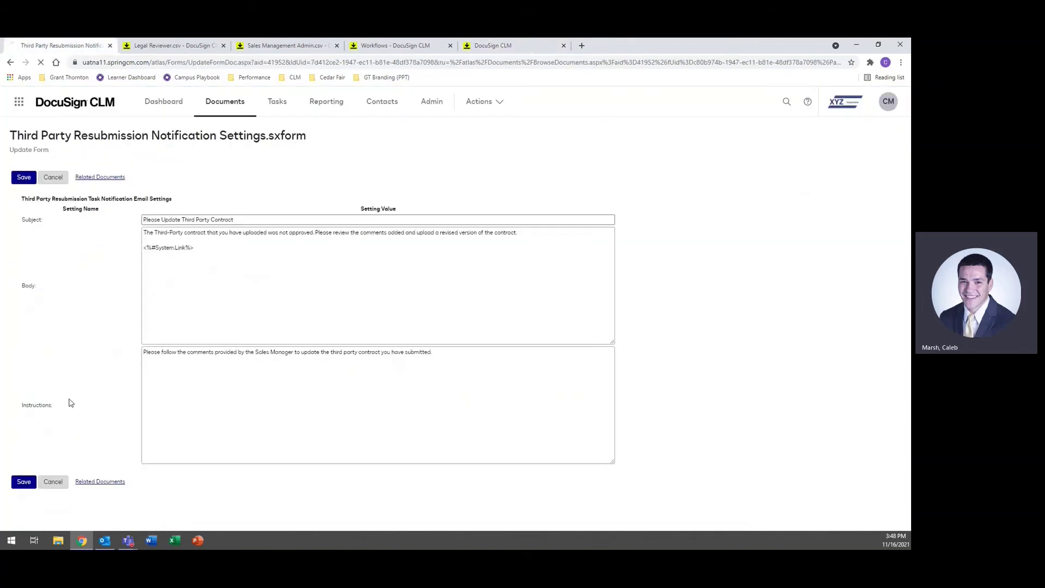
click(83, 303)
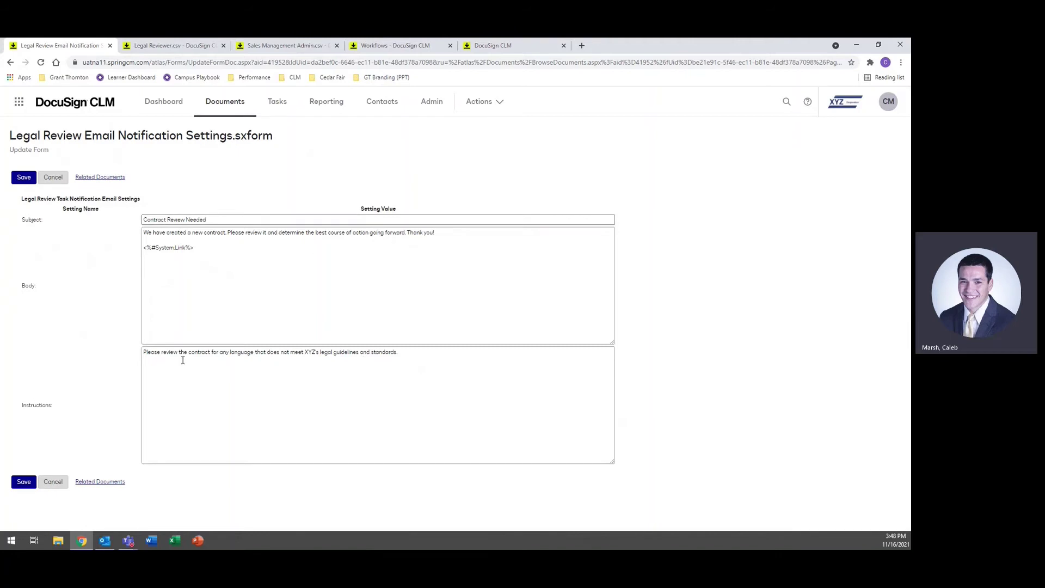
click(59, 478)
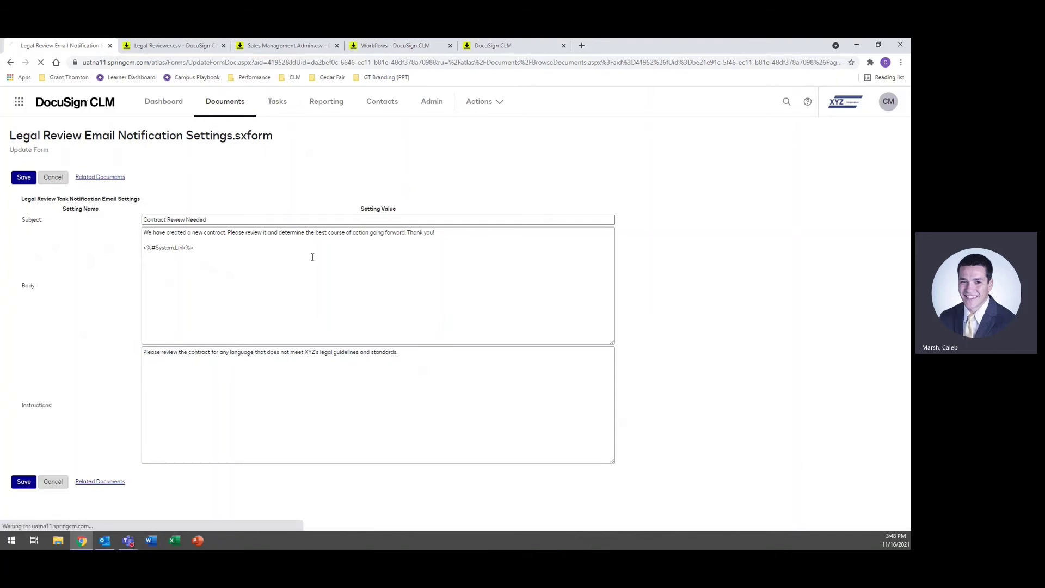
click(523, 46)
click(463, 267)
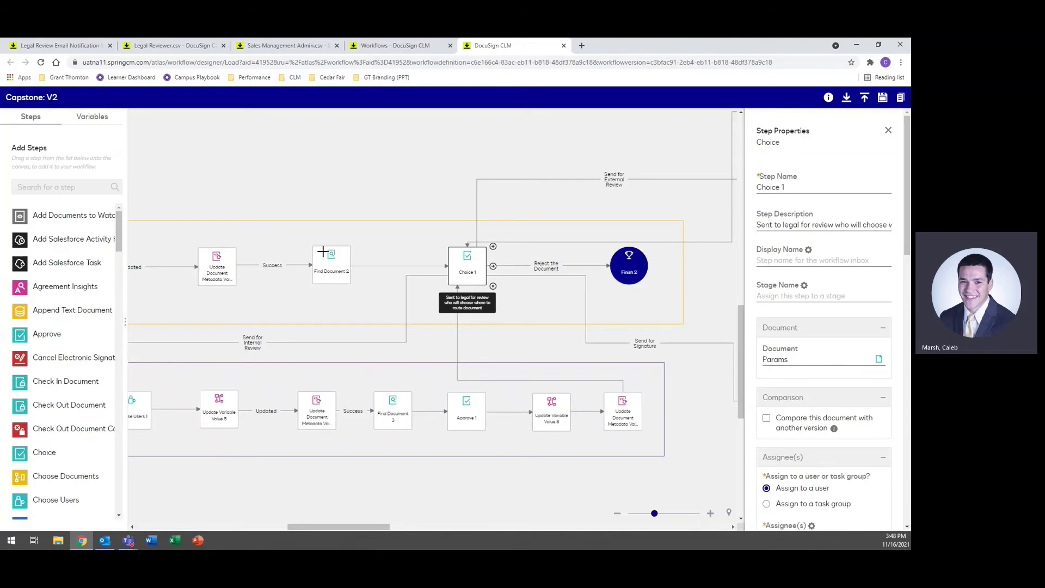
Step: Inspect Update Variable Value 3 and Choose Users 1, assigned to the choice1CompletedBy user
scroll(798, 396, down, 5)
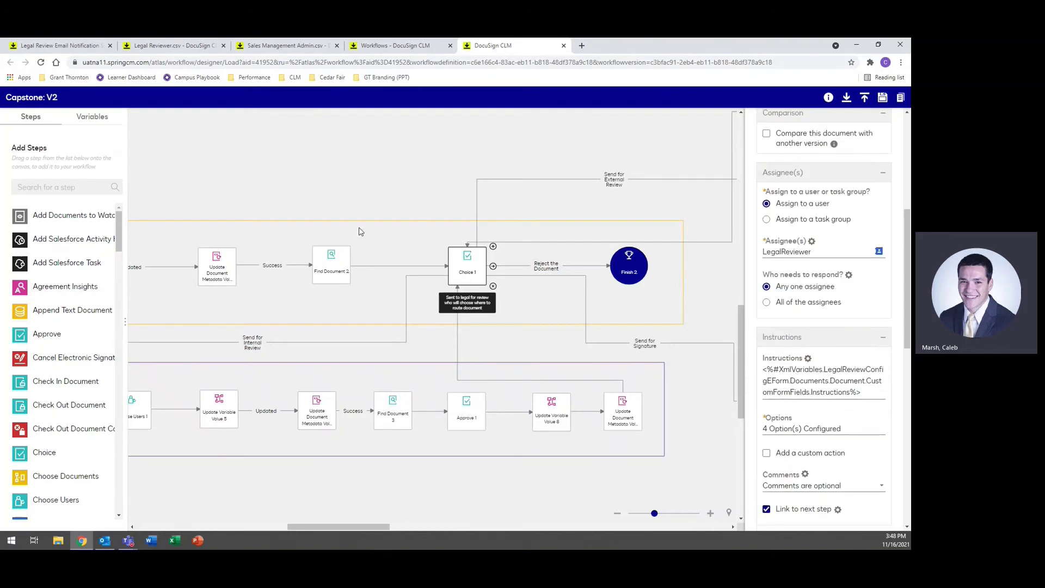
drag(323, 214, 549, 184)
drag(152, 302, 125, 245)
click(243, 308)
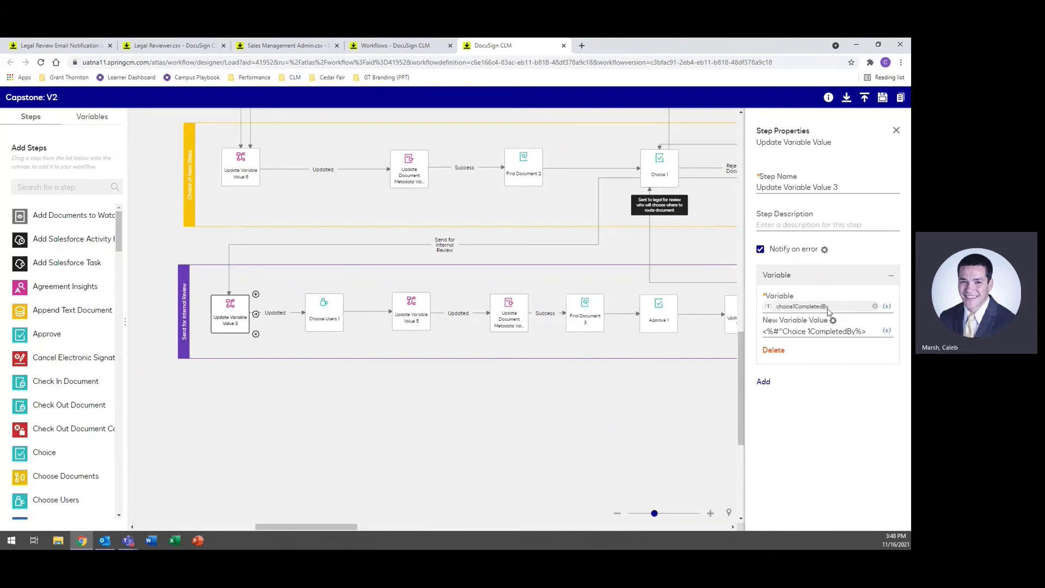
click(328, 308)
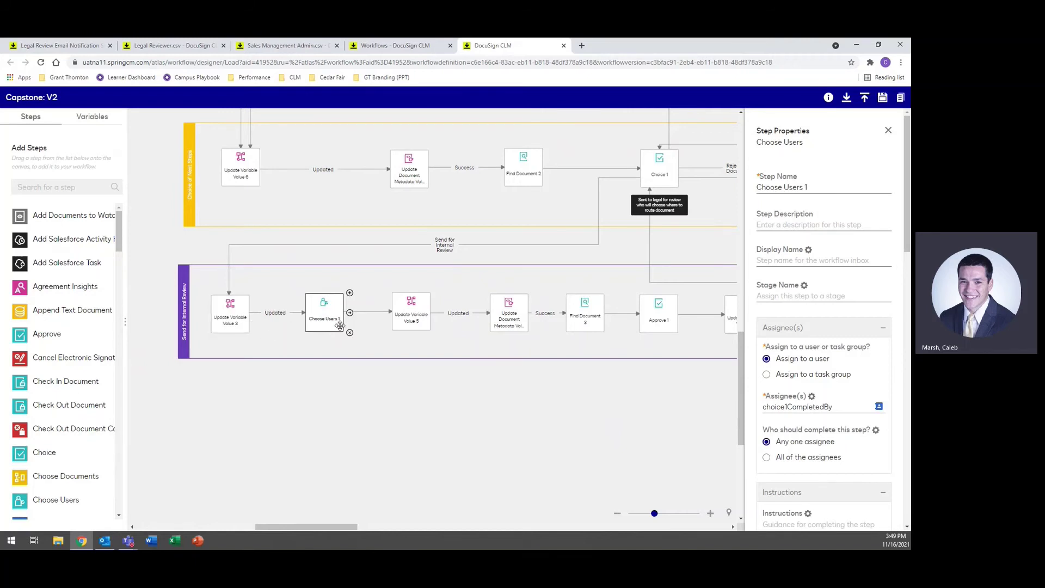
Step: Review Update Variable Value 5's stageMessage code and its InternalApproval lookup, closing it unchanged
drag(560, 418, 452, 407)
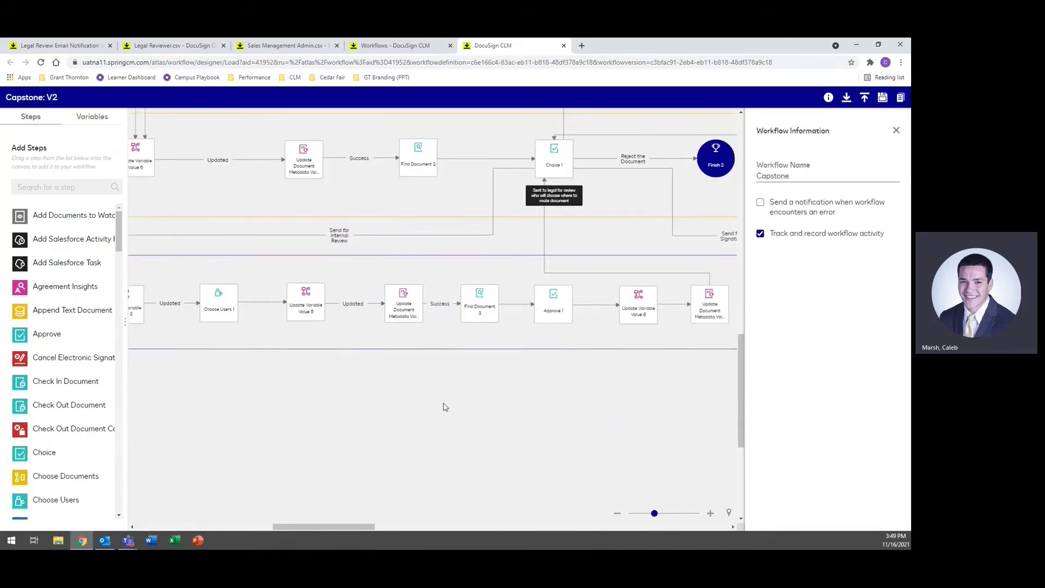
click(223, 307)
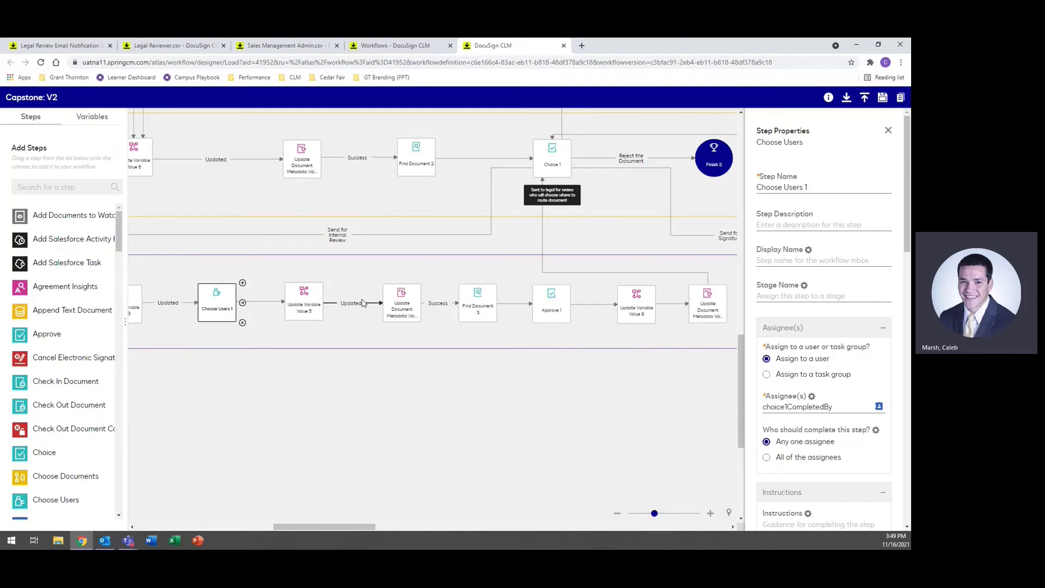
click(309, 297)
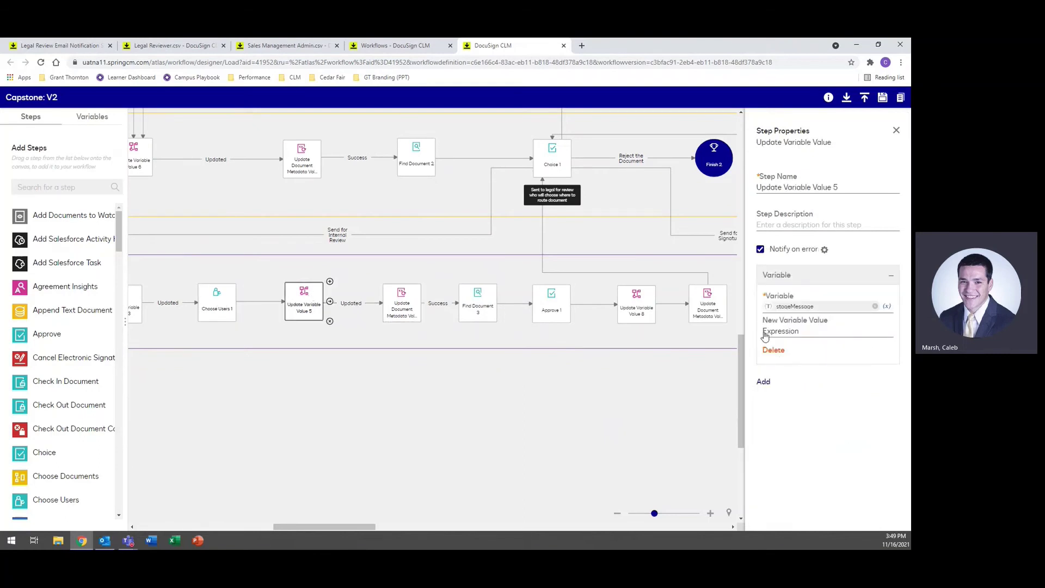
click(824, 310)
click(806, 332)
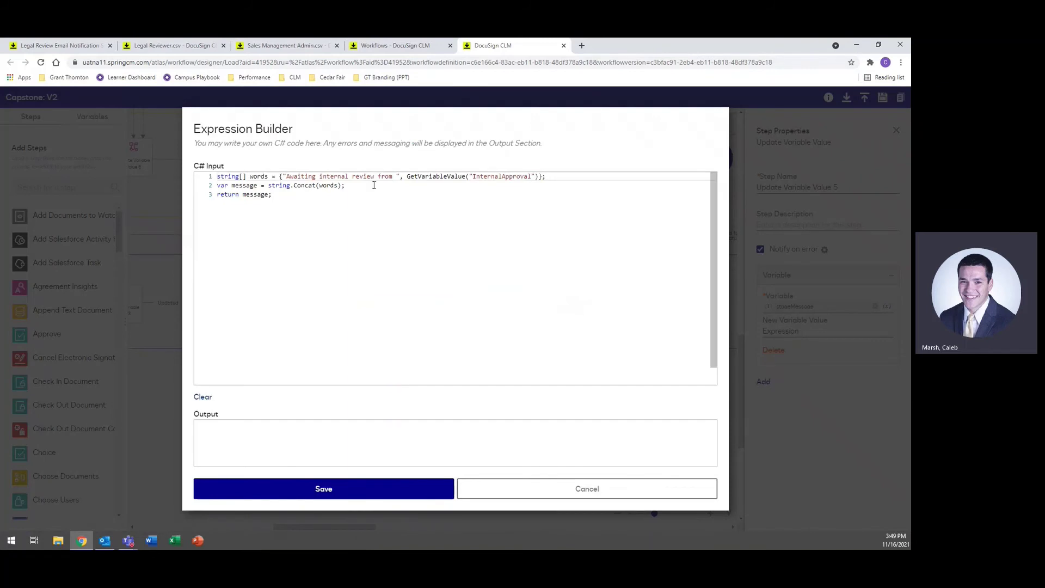
drag(408, 176, 535, 180)
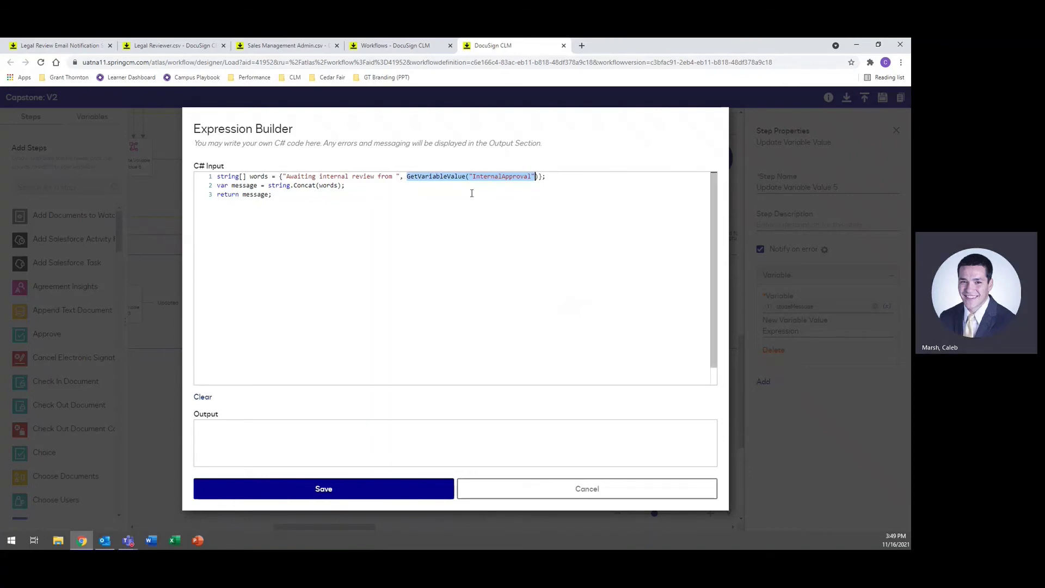
click(572, 490)
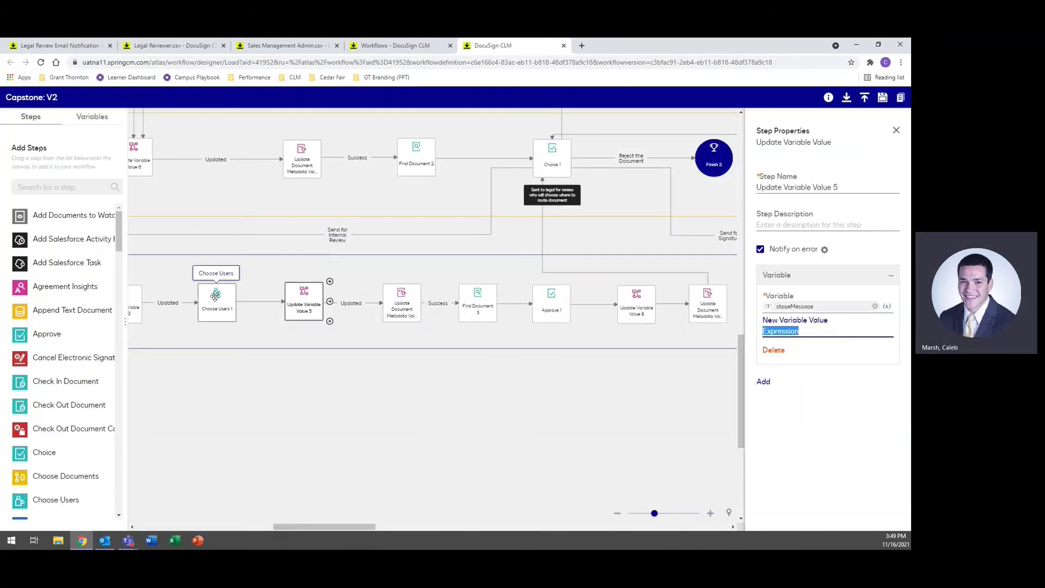
Step: Recheck Choose Users 1's output against Update Variable Value 5's message code
click(217, 304)
scroll(818, 340, down, 15)
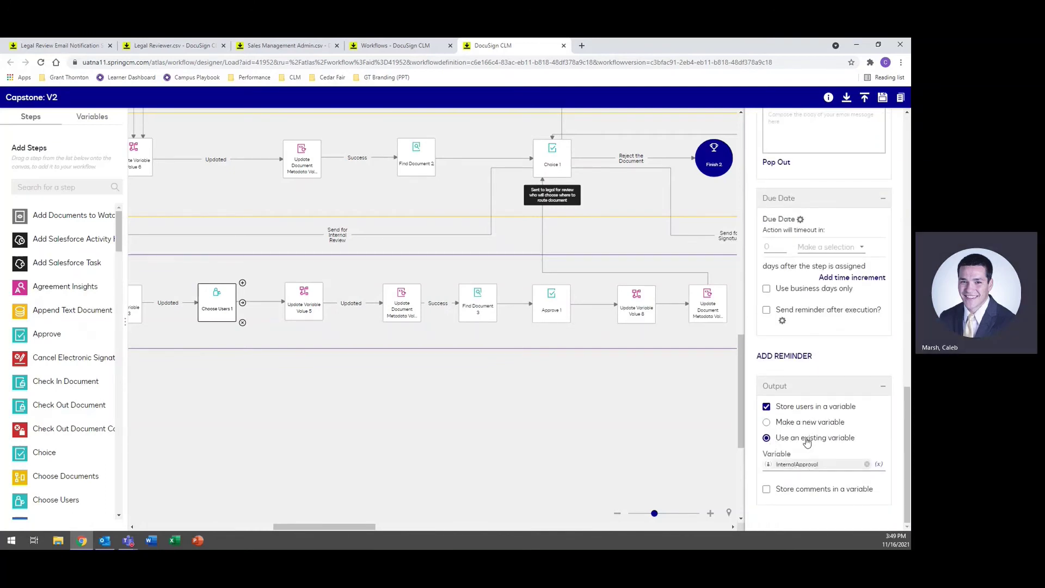
click(303, 302)
click(815, 331)
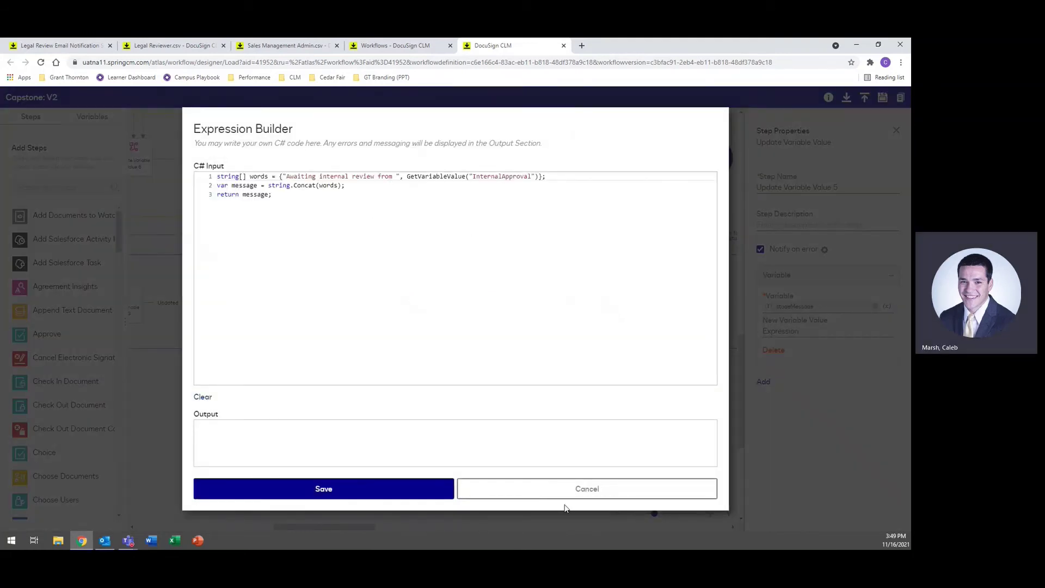
click(555, 490)
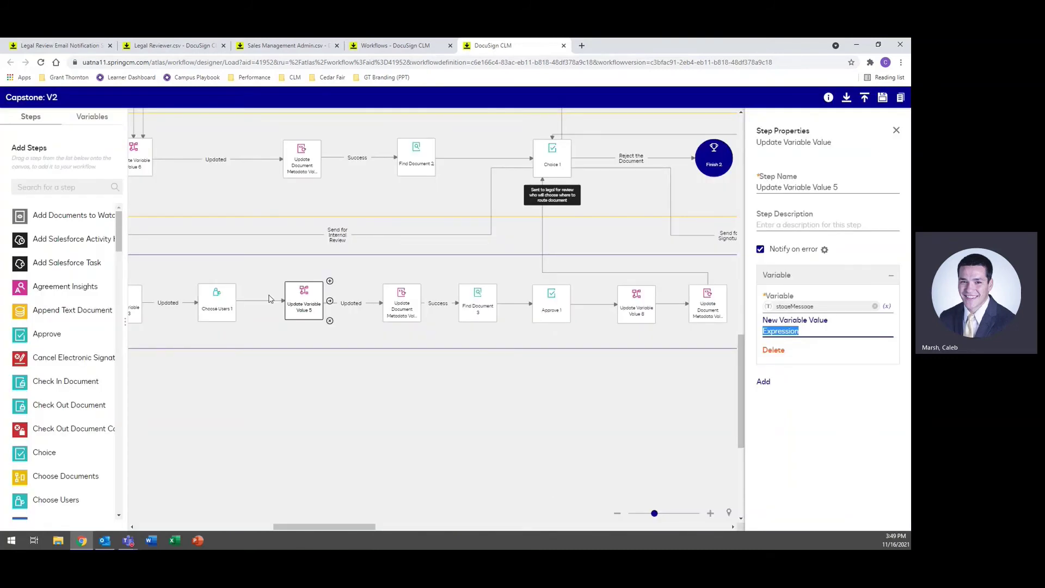
Step: Inspect Update Document Metadata Value 4 and Find Document 3's InternalReviewConfigEForm variable
click(402, 303)
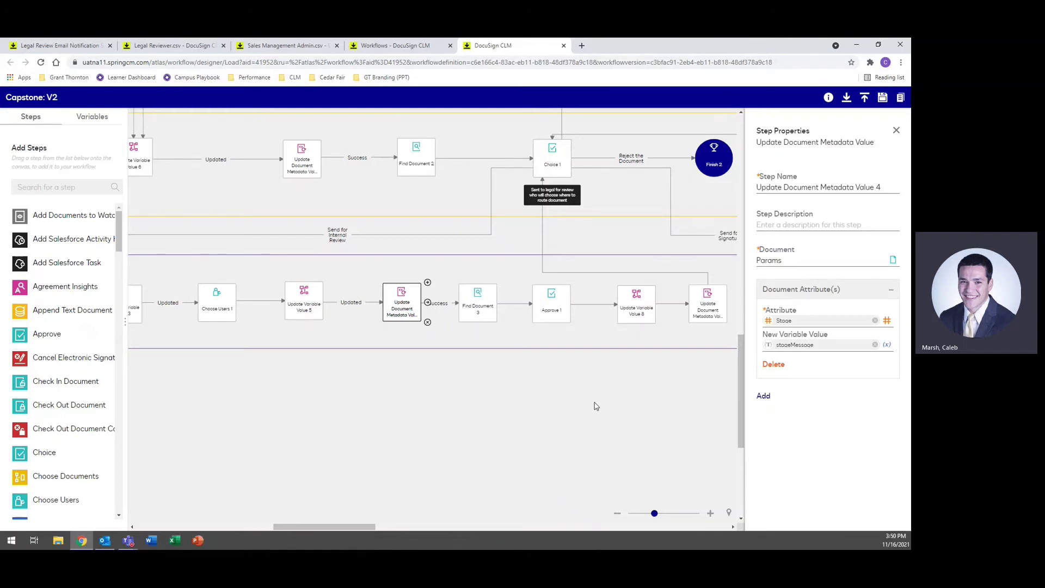
drag(596, 406, 428, 408)
click(324, 316)
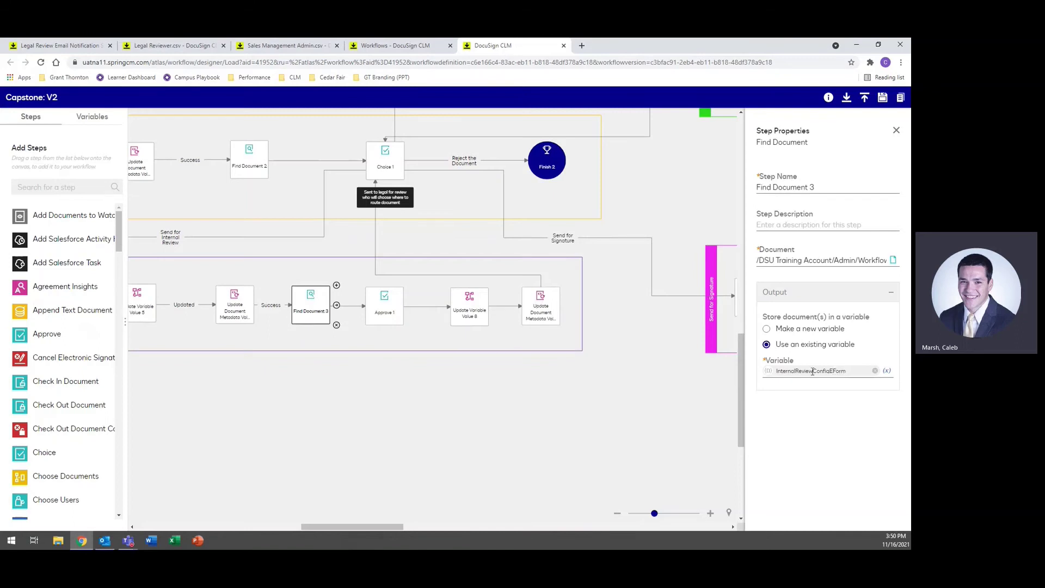
click(390, 300)
scroll(866, 377, down, 5)
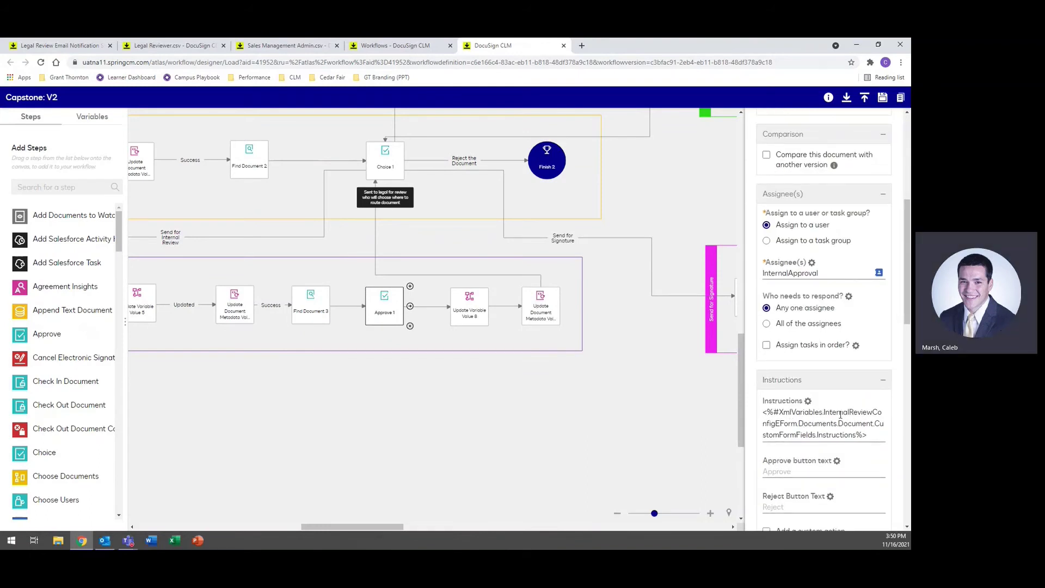
scroll(840, 415, down, 5)
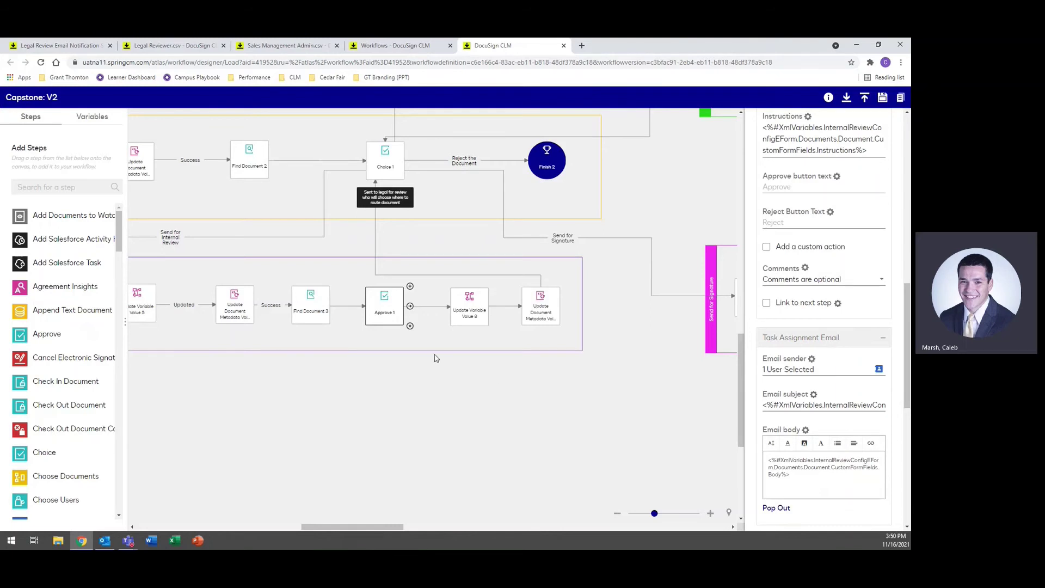
click(466, 315)
click(784, 330)
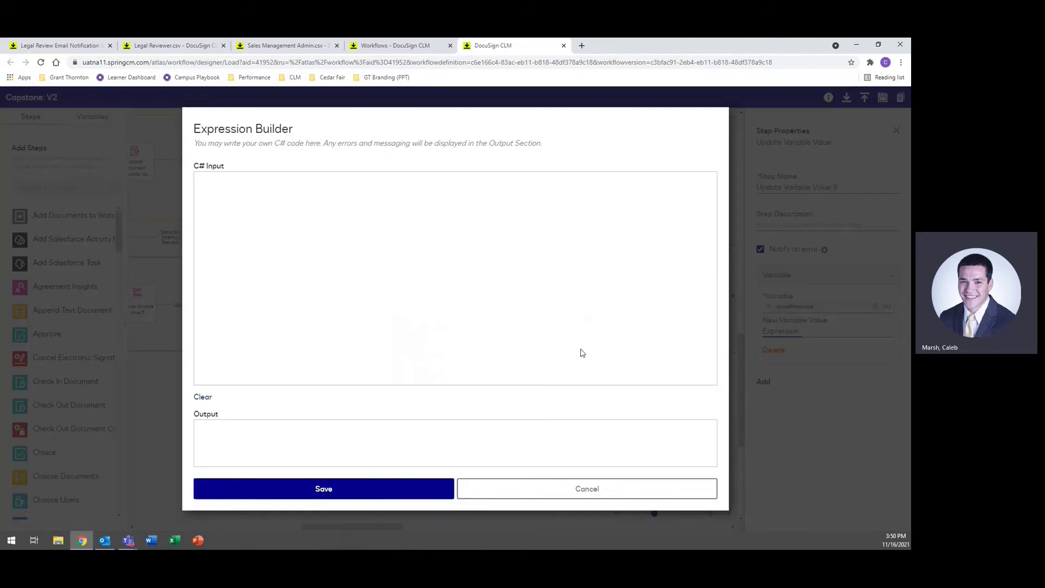
text(string[] words = {"Awaiting legal review from ", GetVariableValue("LegalReviewer")}; var message = string.Concat(words); return message;)
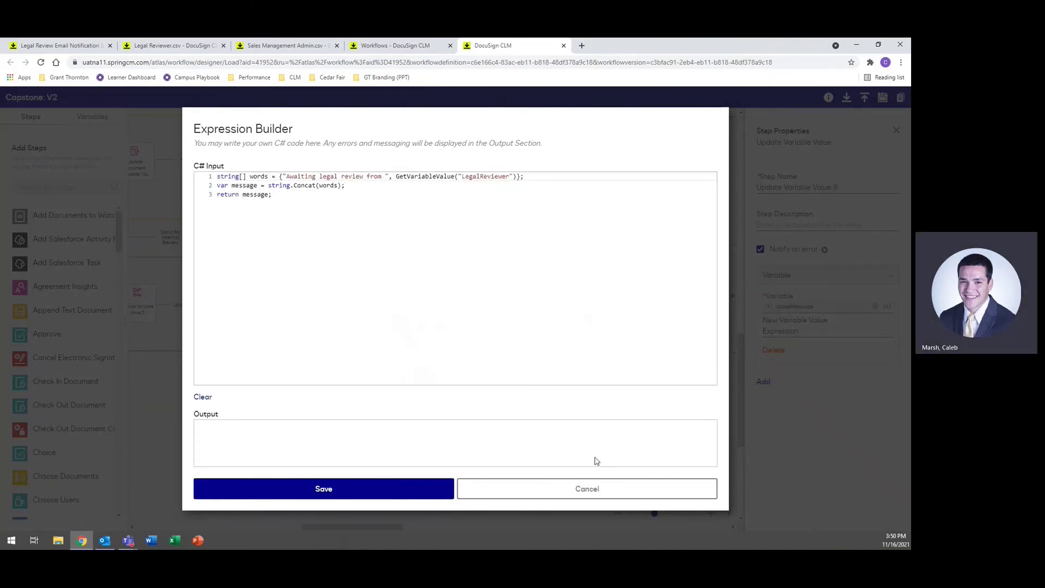
click(590, 493)
click(481, 419)
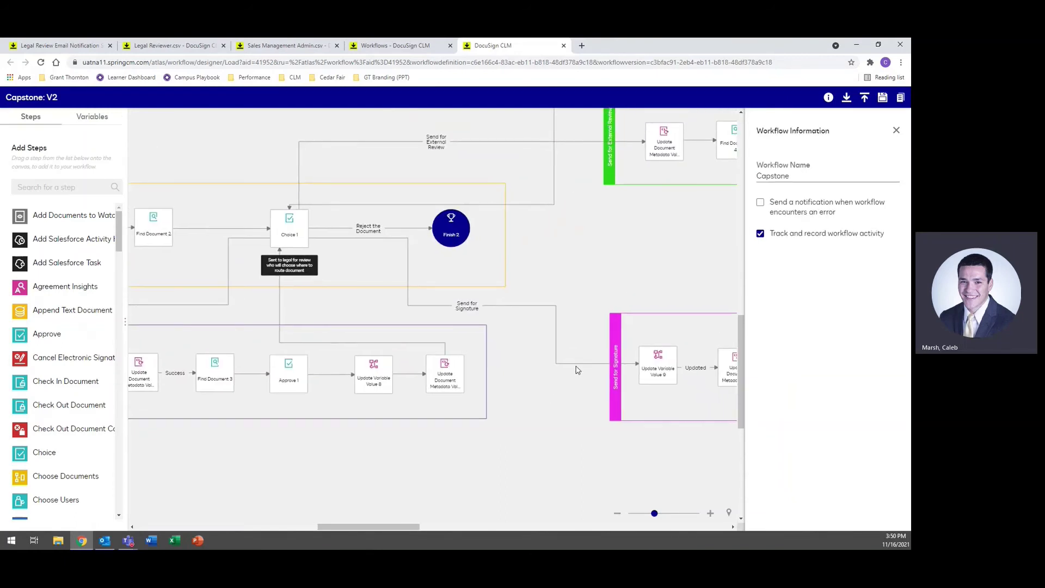
mouse_move(577, 366)
mouse_down()
mouse_move(523, 449)
mouse_move(477, 488)
mouse_up()
mouse_move(630, 375)
mouse_down()
mouse_move(516, 403)
mouse_move(392, 408)
mouse_move(632, 386)
mouse_up()
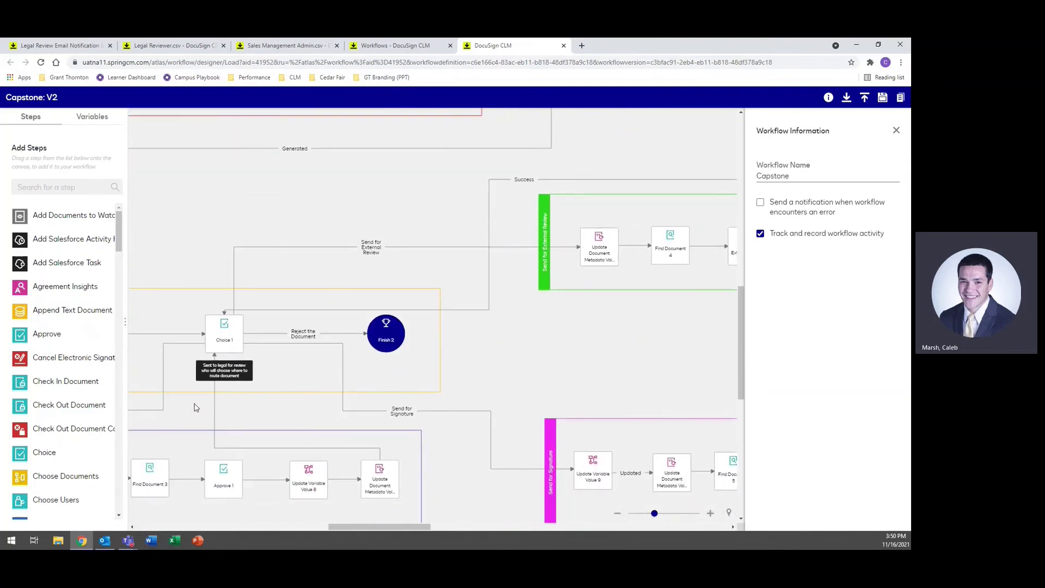
click(234, 332)
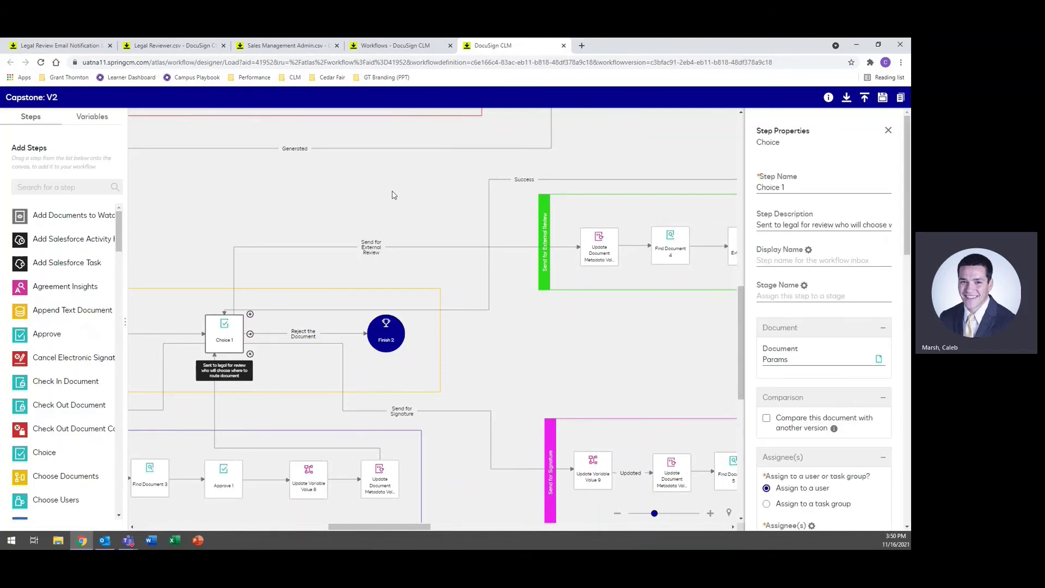
drag(395, 195, 159, 205)
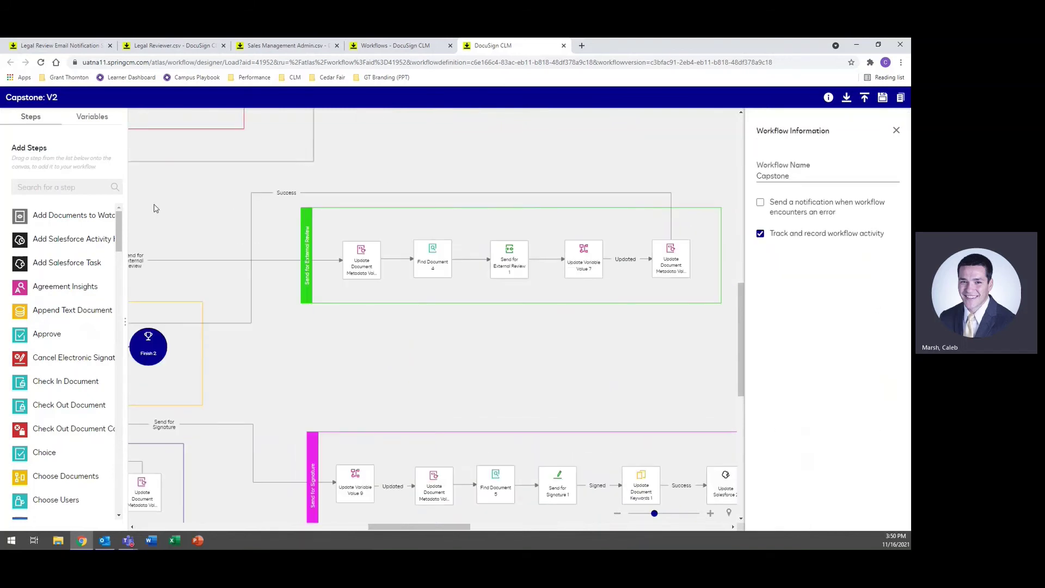
click(358, 269)
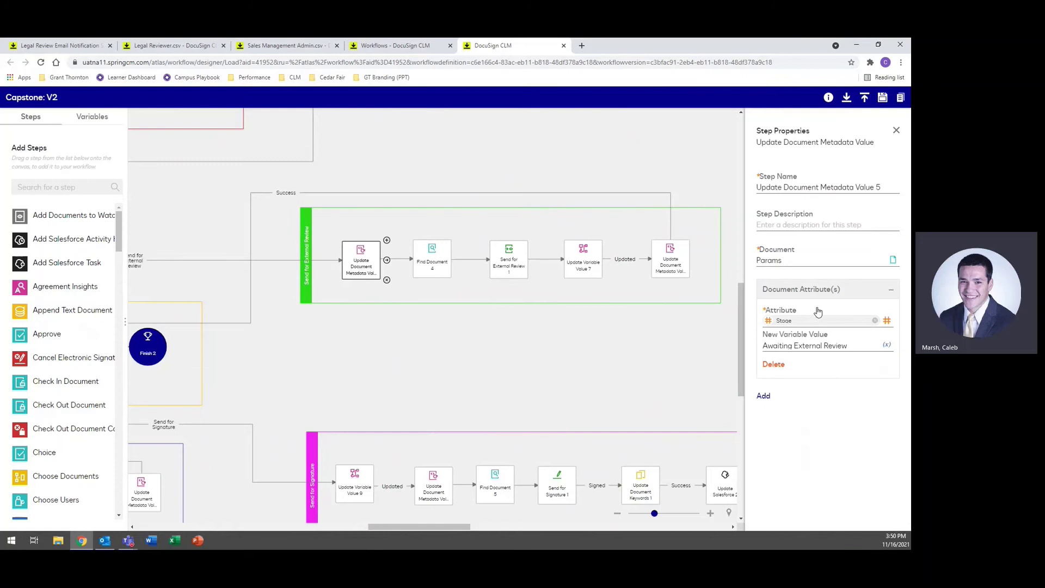
drag(466, 335, 376, 327)
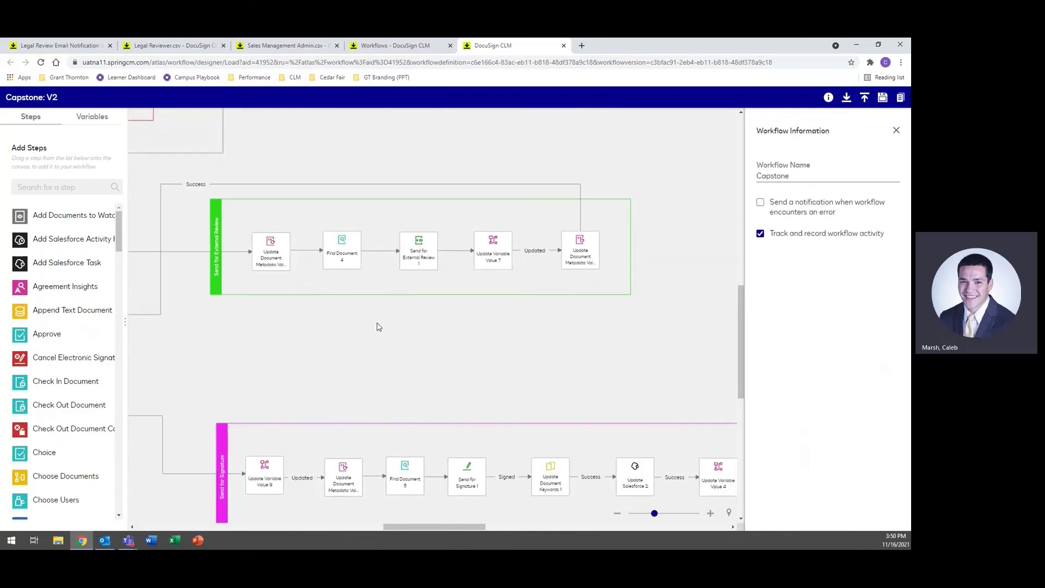
click(332, 239)
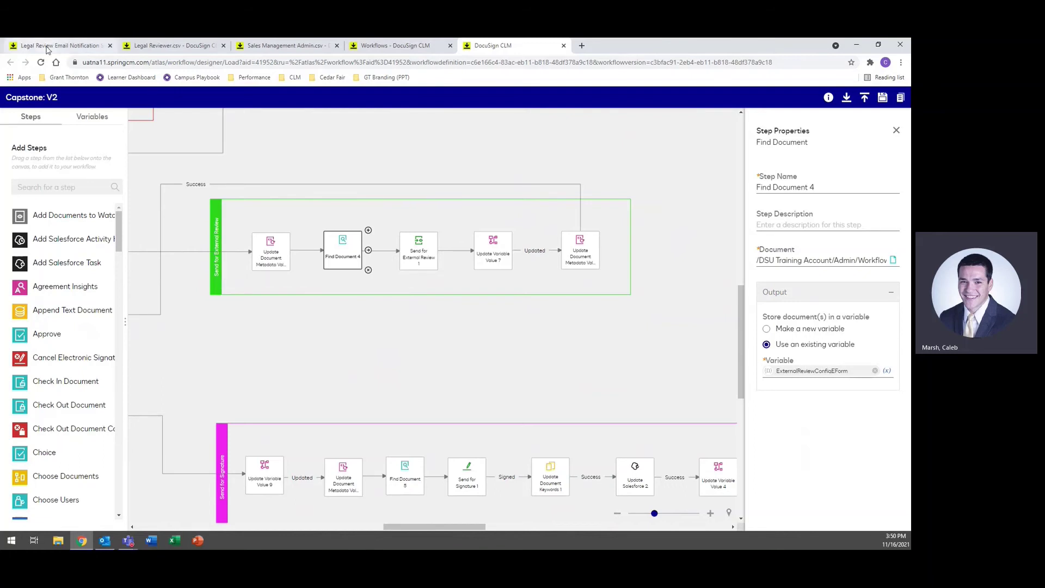
click(418, 250)
scroll(827, 377, down, 3)
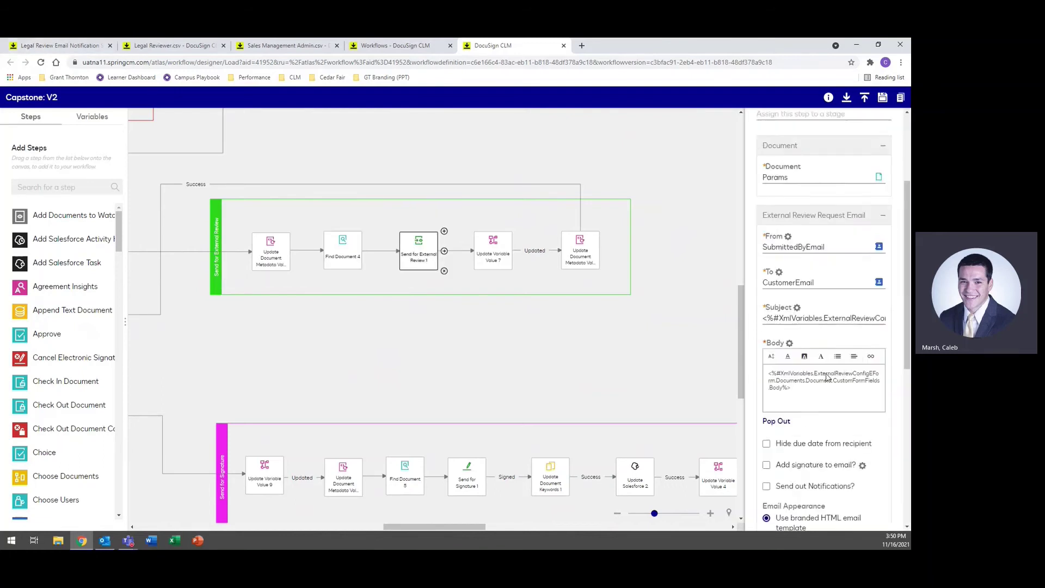
scroll(828, 376, down, 1)
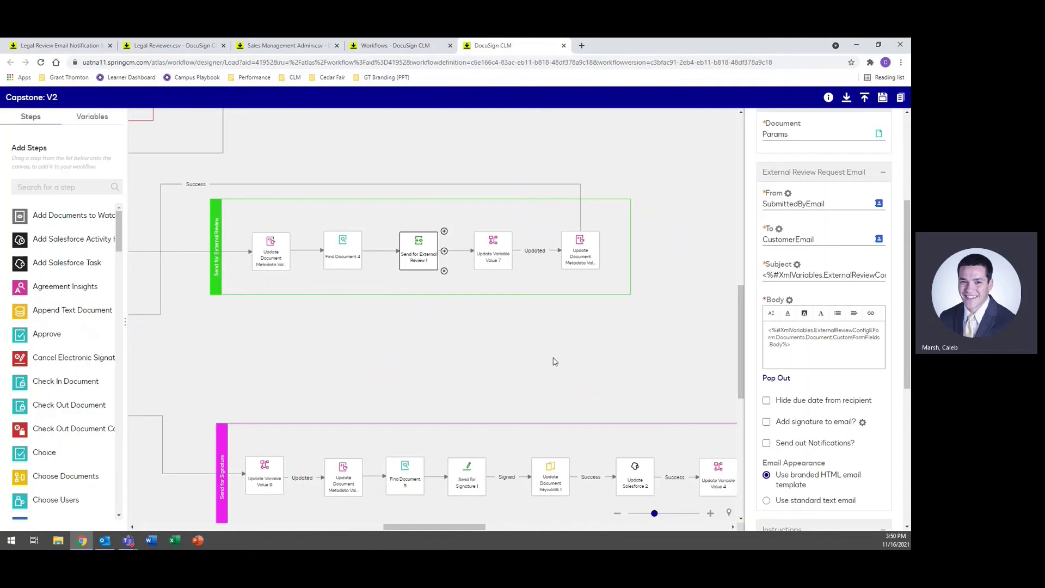
scroll(846, 348, down, 3)
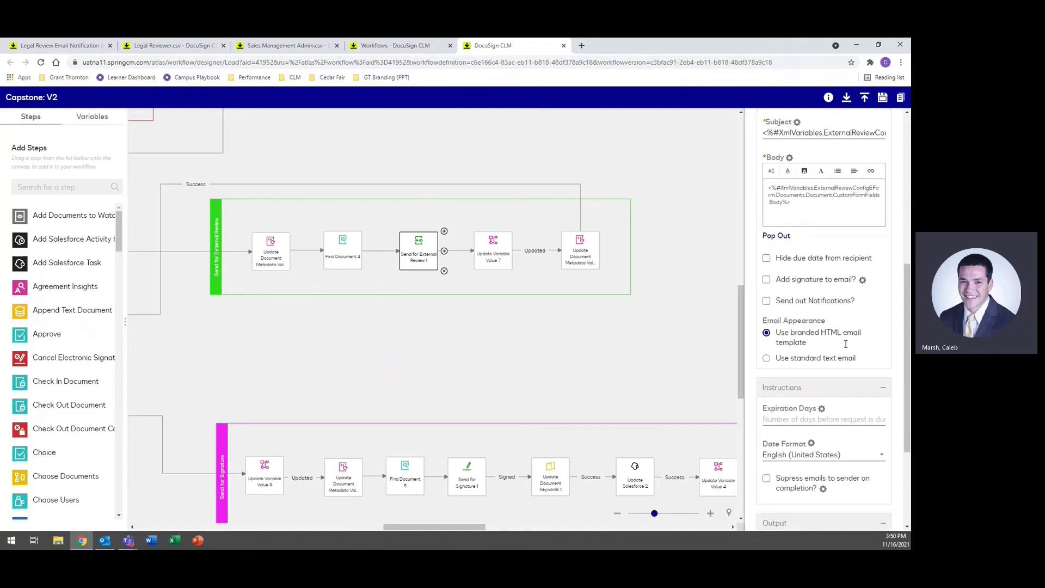
scroll(847, 347, down, 2)
drag(591, 383, 532, 384)
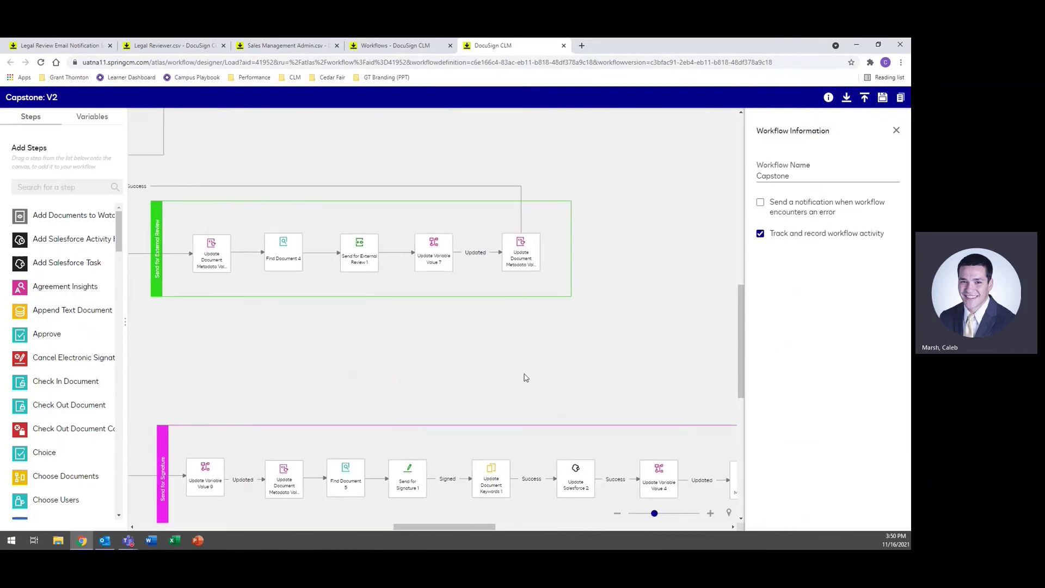
click(355, 254)
scroll(809, 375, down, 5)
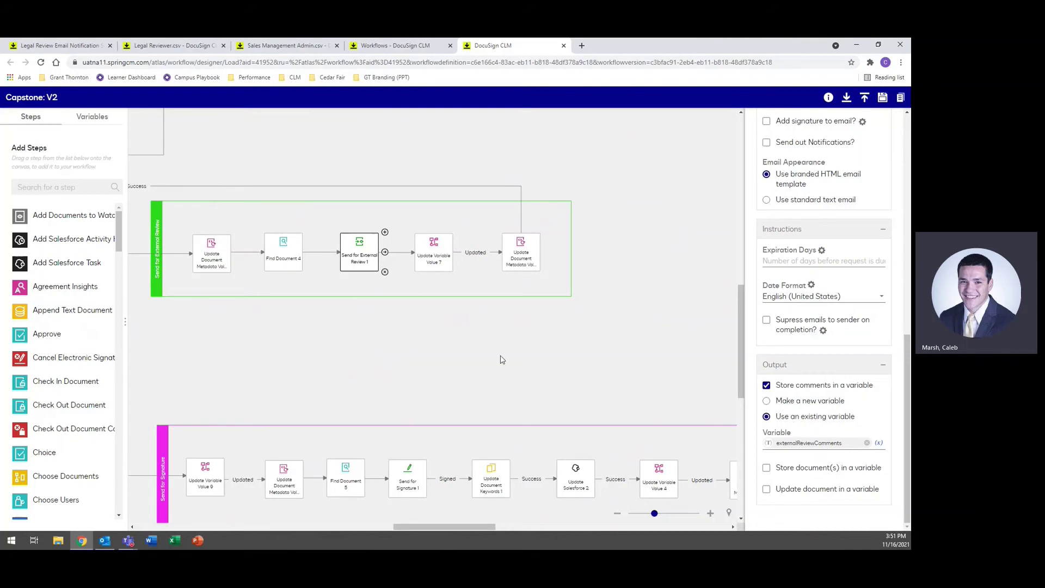
drag(509, 358, 480, 384)
click(405, 279)
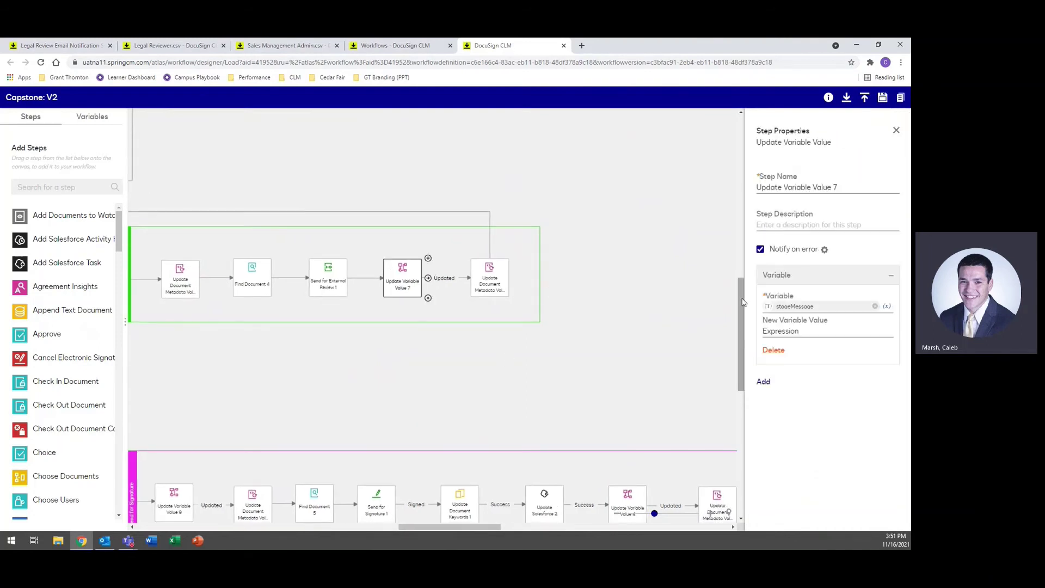
click(842, 333)
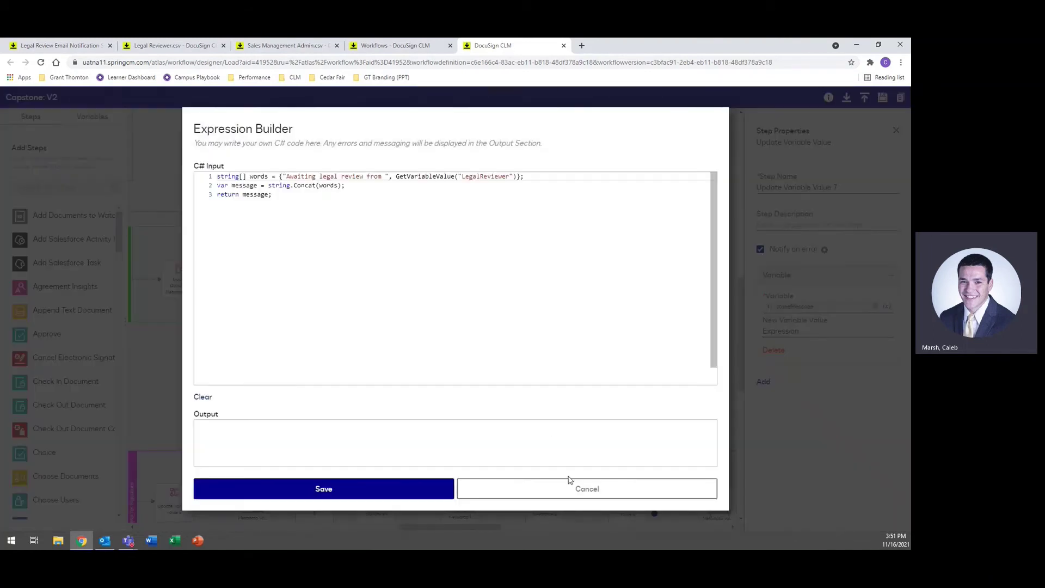
click(568, 484)
click(489, 278)
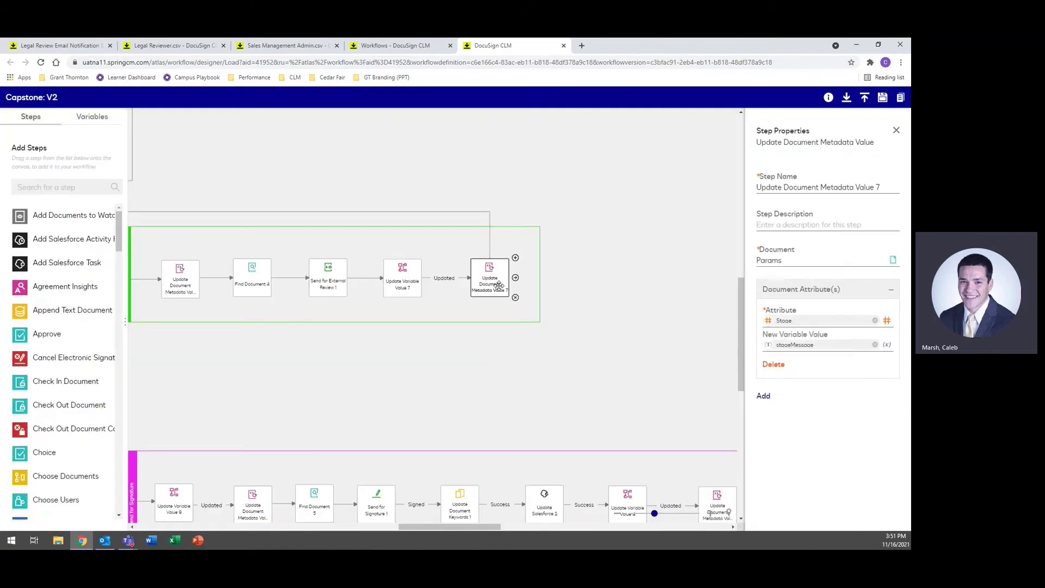
click(439, 373)
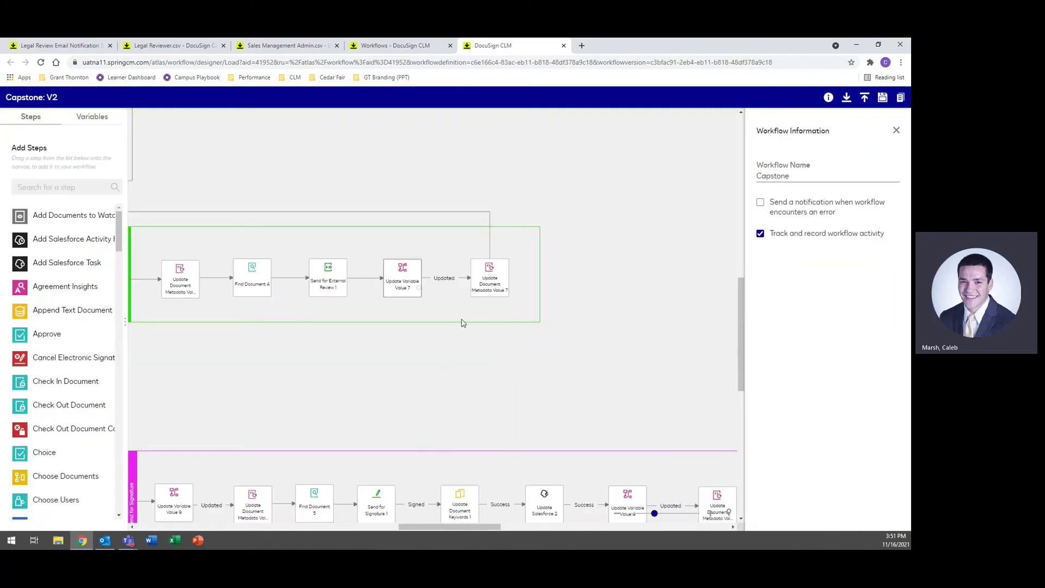
Step: Inspect Update Variable Value 9, the metadata update, Find Document 5 and Send for Signature 1
drag(313, 419, 732, 270)
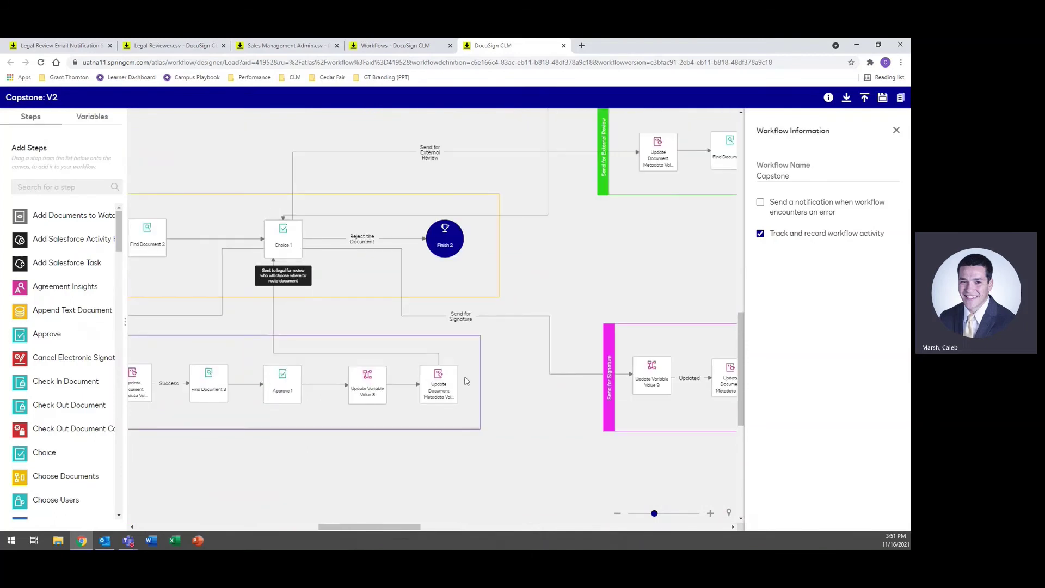
drag(578, 451, 278, 399)
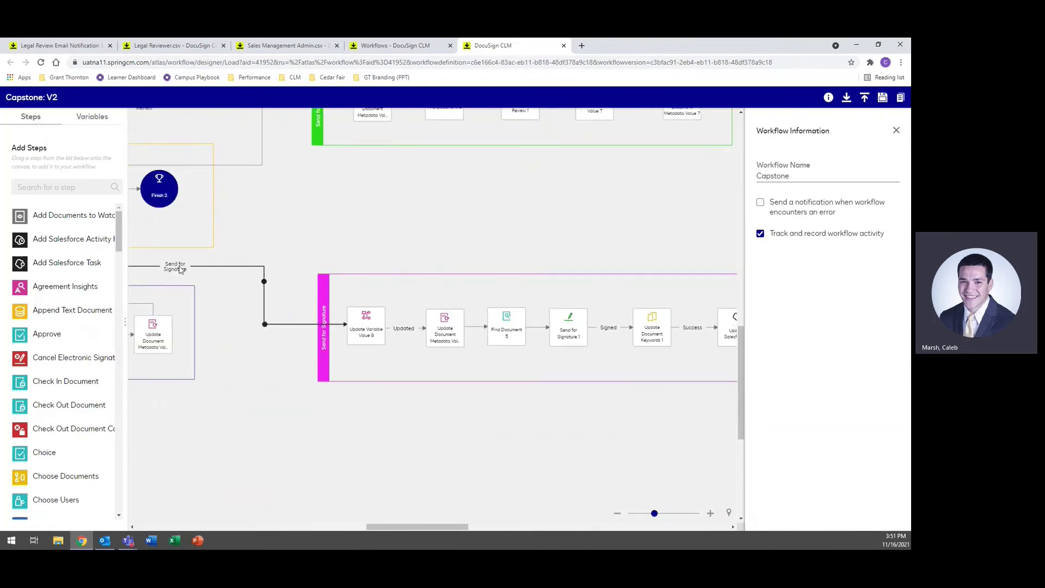
drag(472, 432, 350, 411)
click(247, 306)
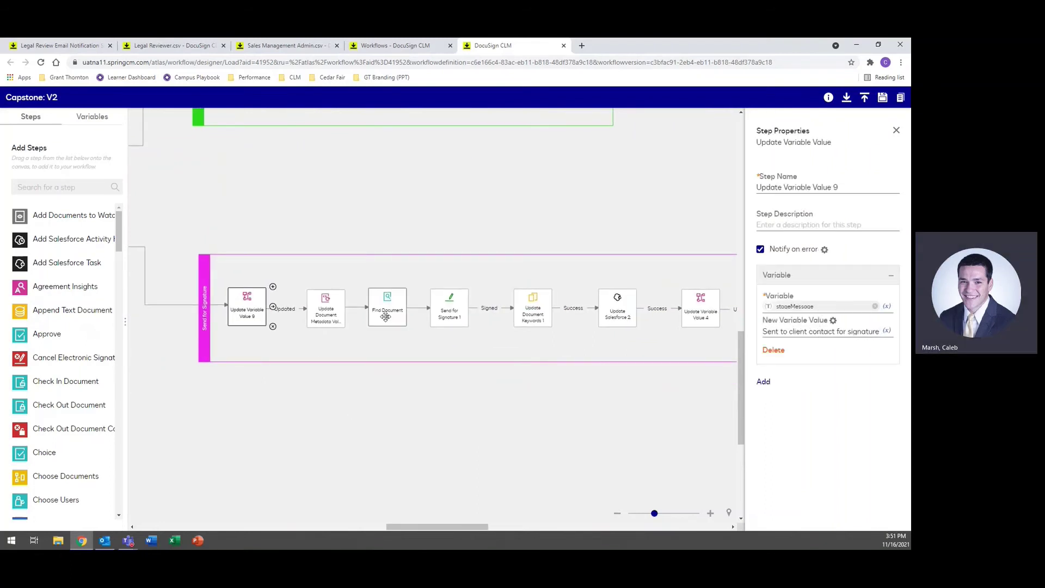
click(326, 308)
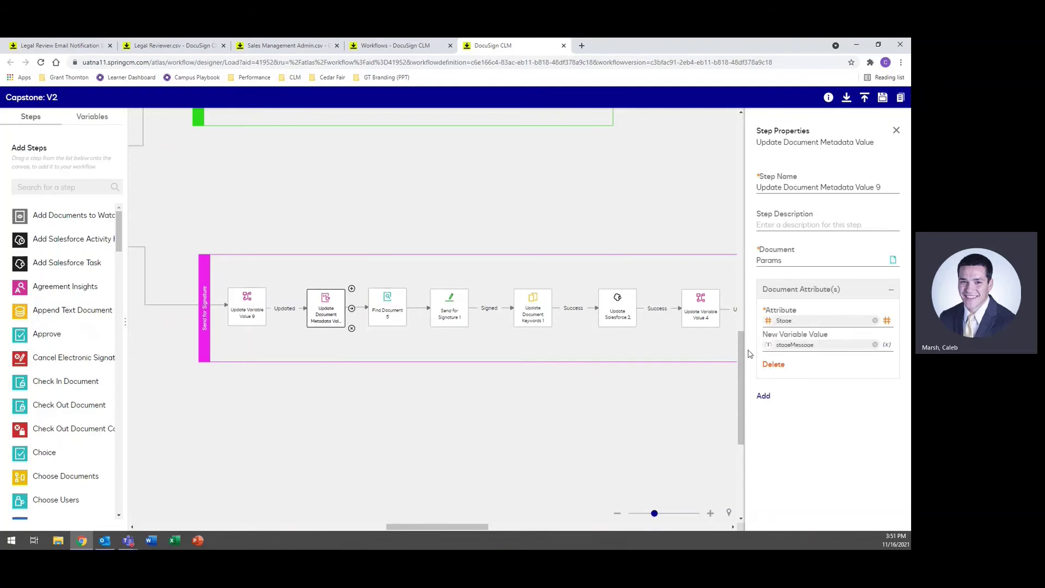
click(387, 309)
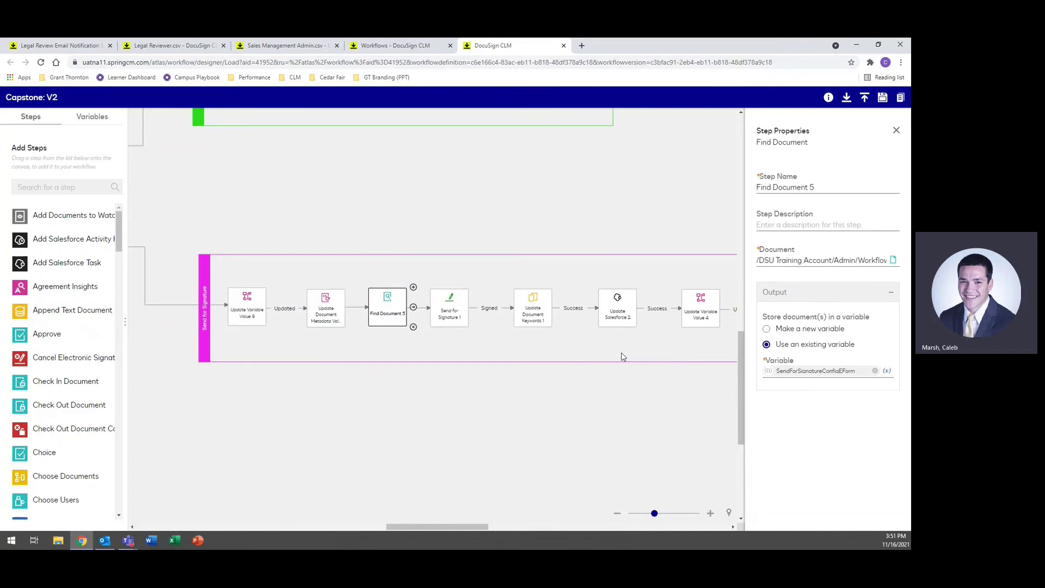
click(450, 308)
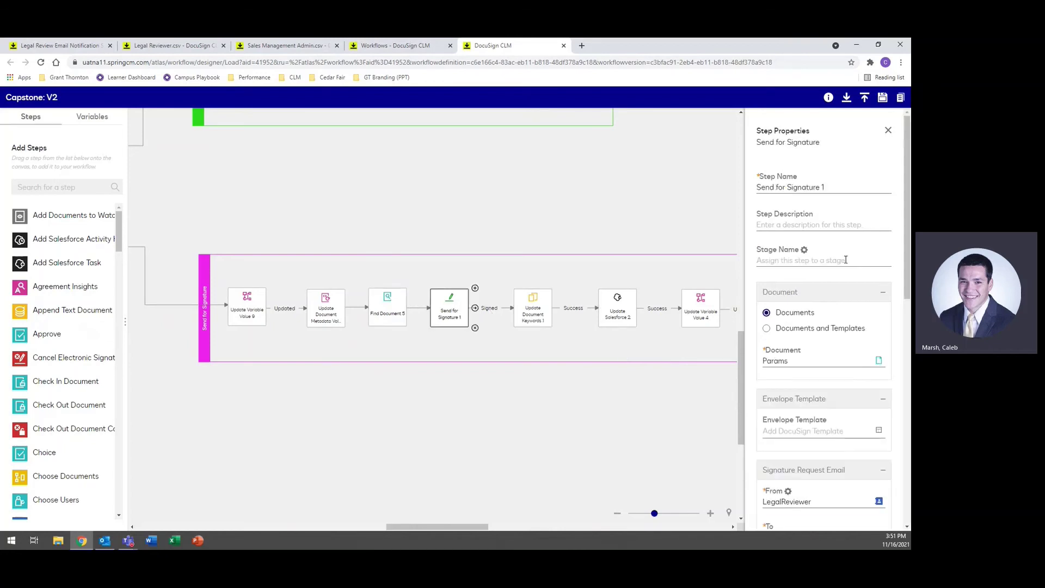
Step: Review the signature request's two recipients, then inspect Update Document Keywords 1 tagging Signed
scroll(837, 252, down, 2)
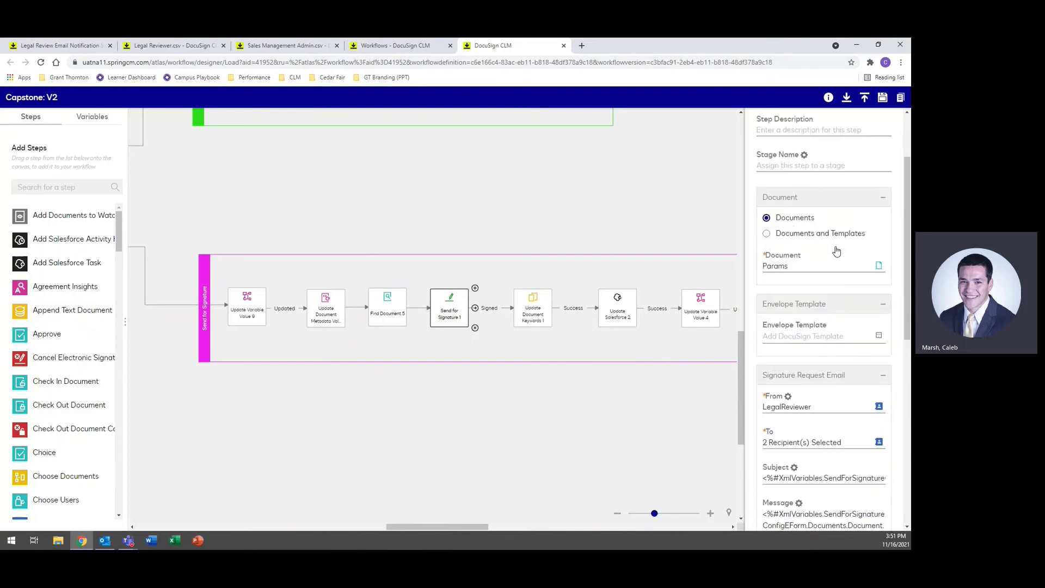
scroll(837, 252, down, 1)
click(843, 396)
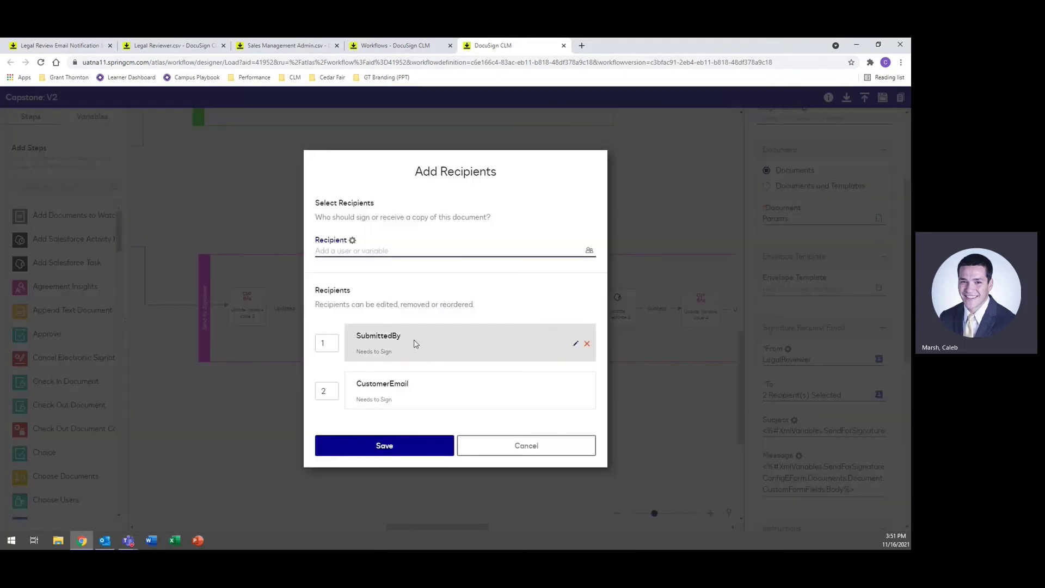
click(525, 445)
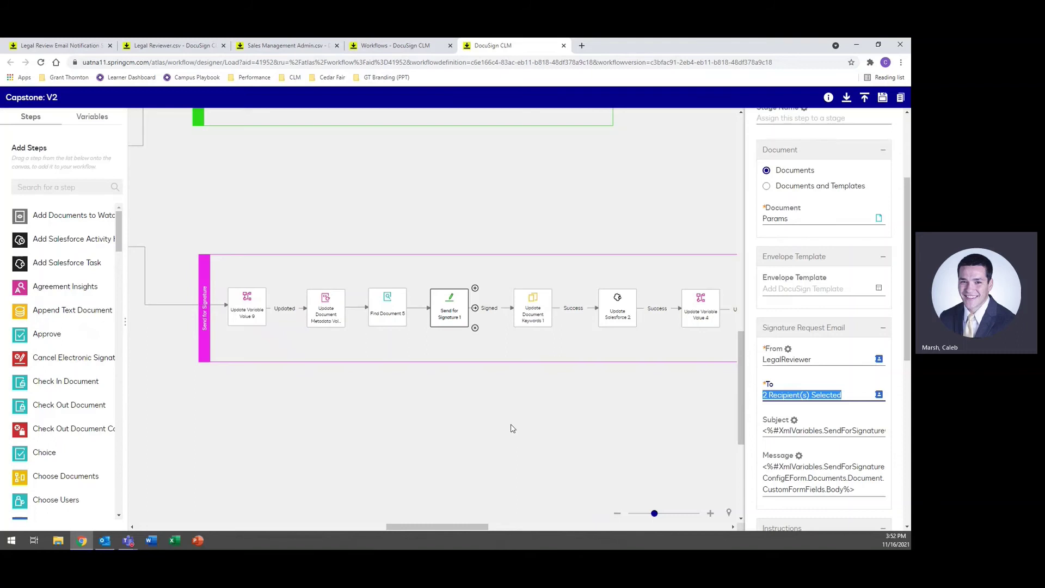
scroll(797, 366, down, 5)
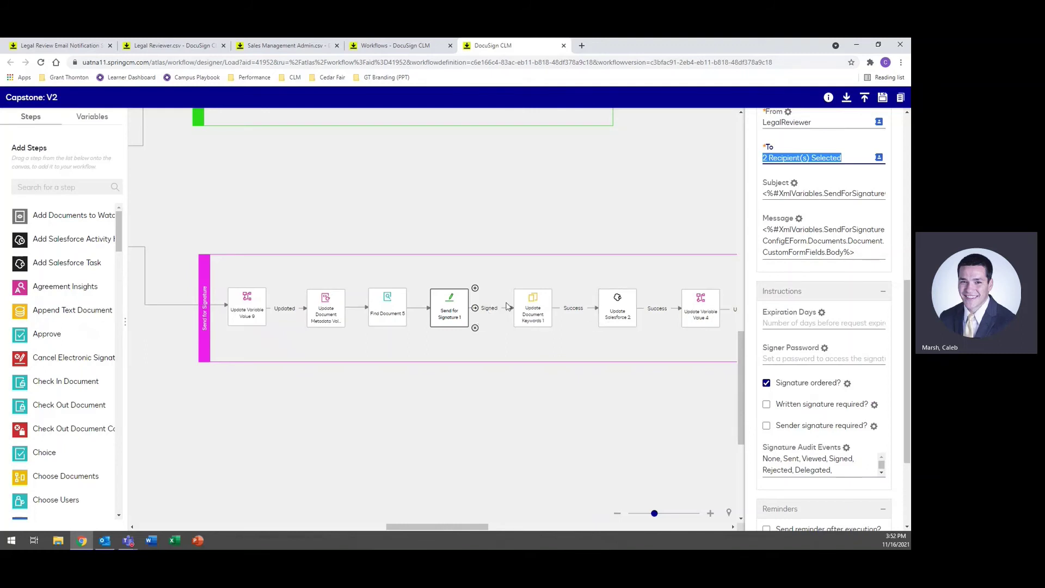
click(527, 306)
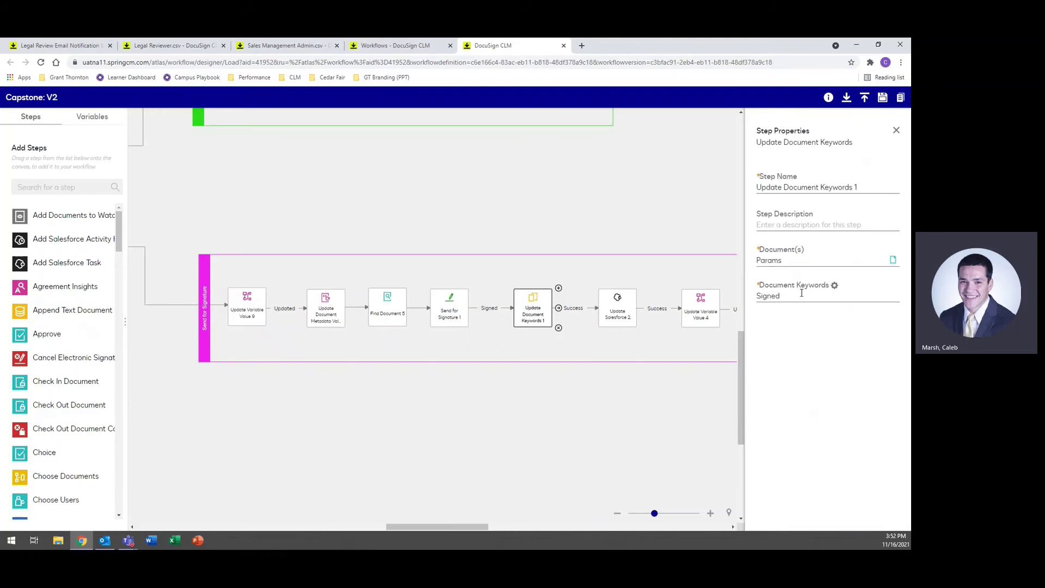
Step: Inspect Update Salesforce 2, Update Variable Value 4, Update Document Metadata Value 2 and Finish 1
click(617, 307)
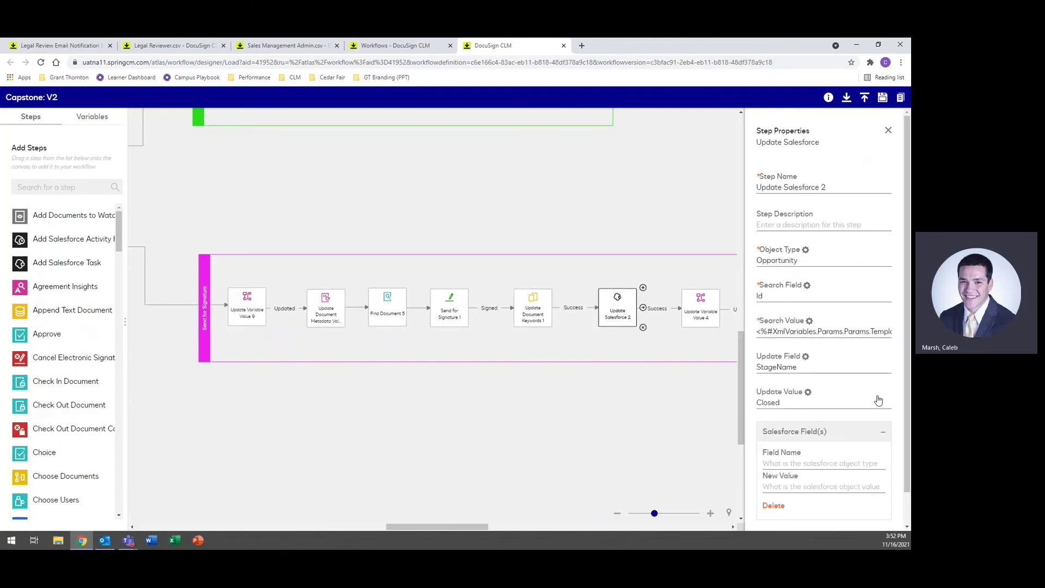
scroll(878, 400, down, 1)
click(661, 425)
drag(660, 425, 537, 390)
click(550, 322)
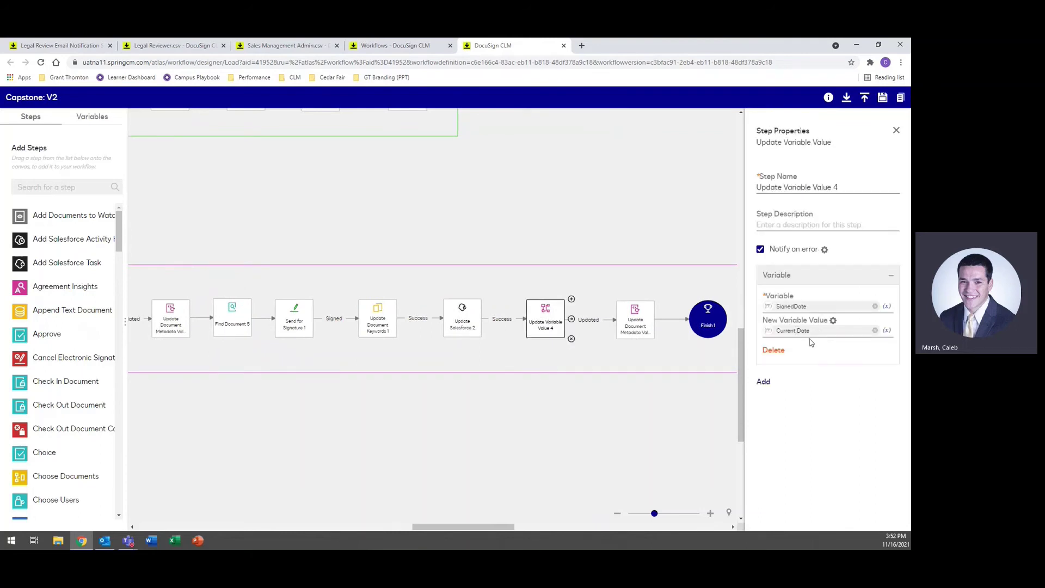
click(635, 322)
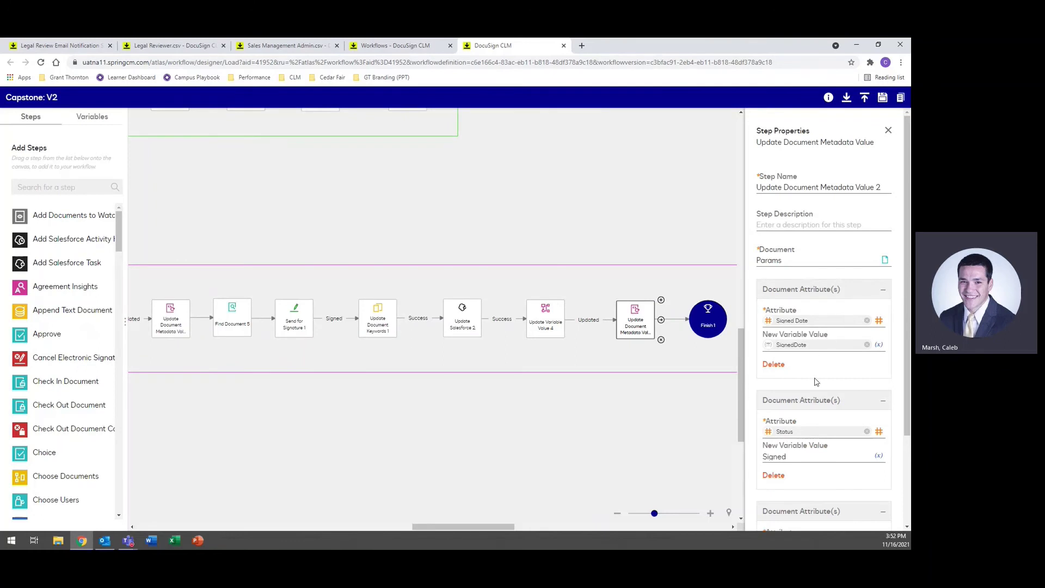
scroll(816, 383, down, 2)
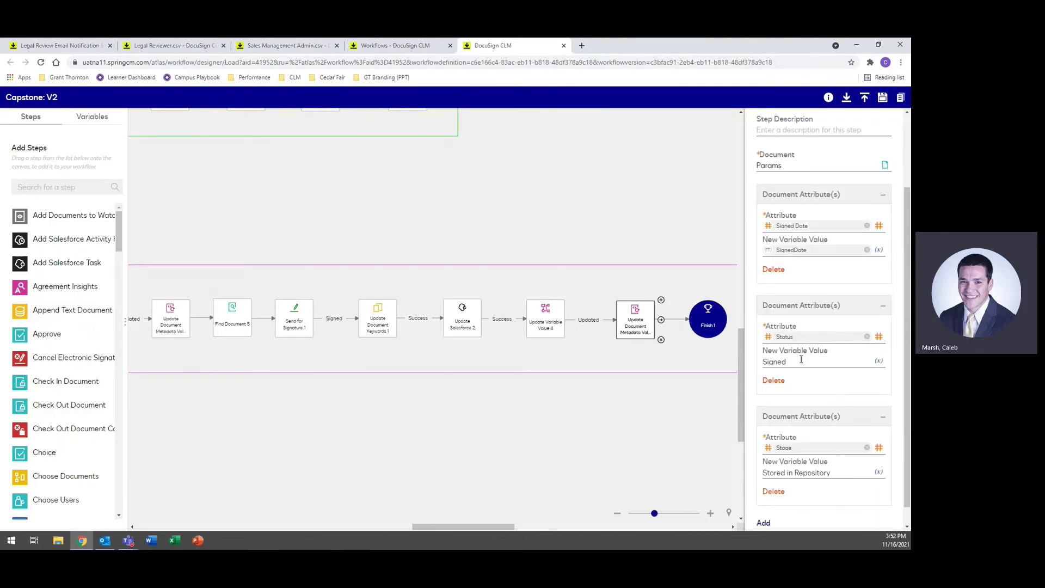
scroll(802, 359, down, 1)
drag(681, 444, 619, 446)
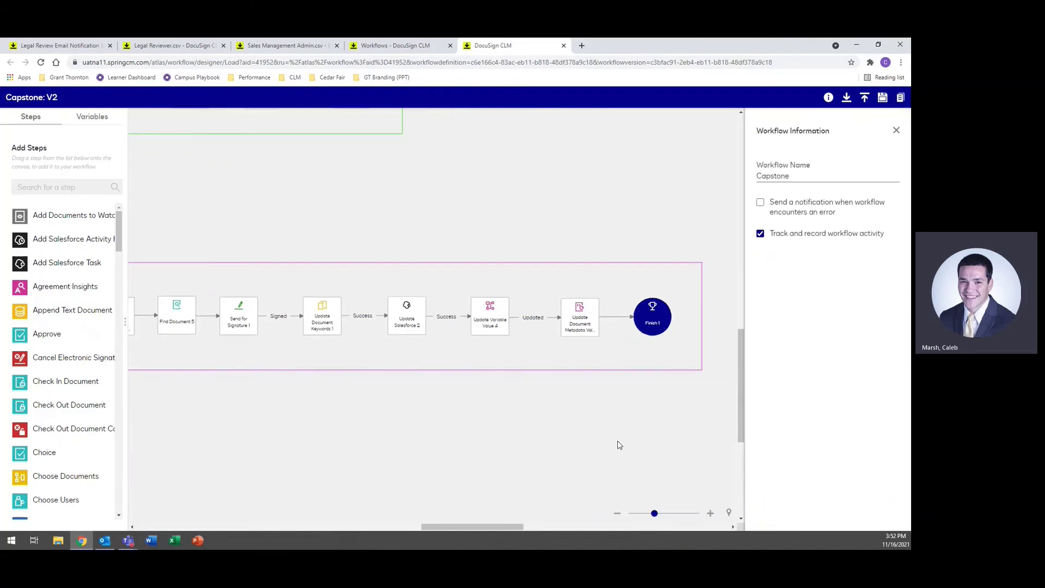
click(646, 318)
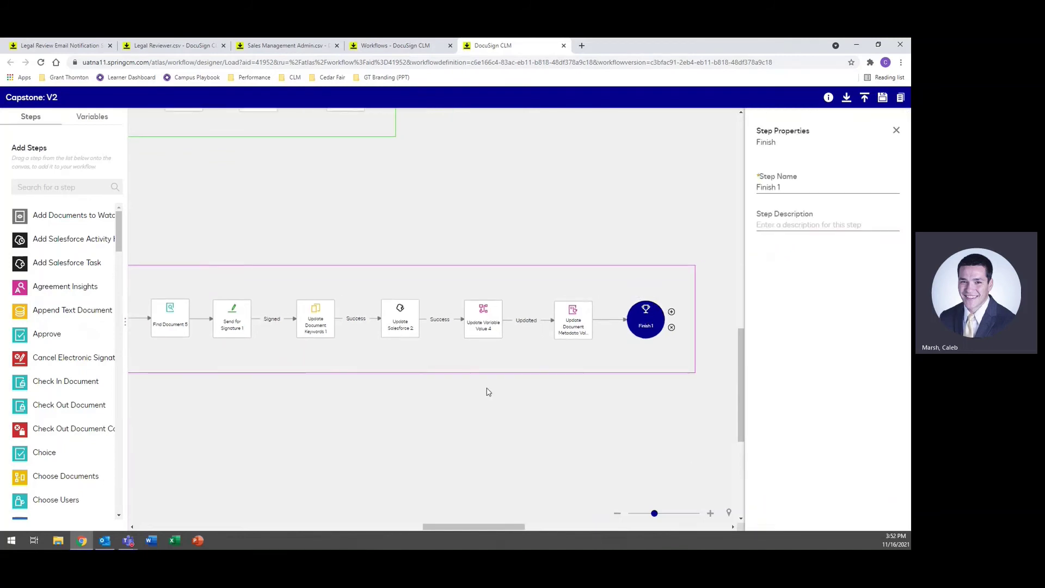
Step: Pan and zoom out until the whole Capstone workflow fits on the canvas
mouse_move(261, 471)
mouse_down()
mouse_move(303, 460)
mouse_move(680, 473)
mouse_up()
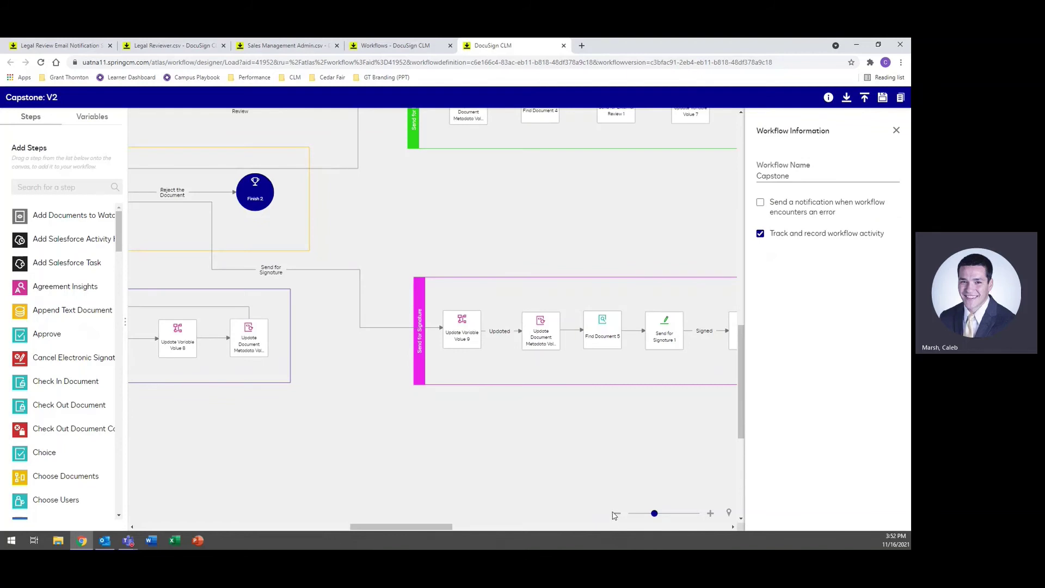
click(617, 513)
click(617, 513)
click(617, 514)
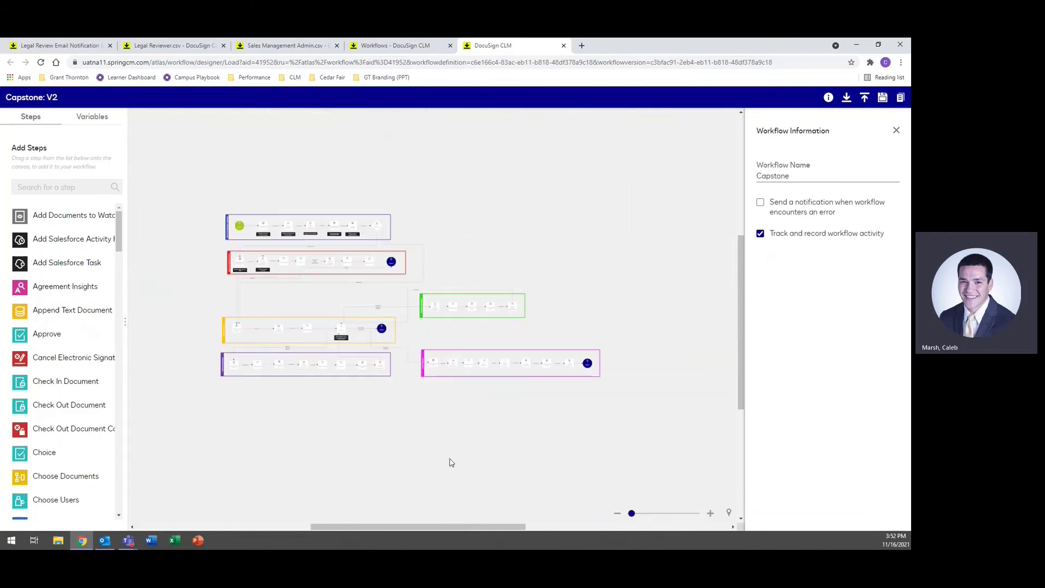
click(710, 513)
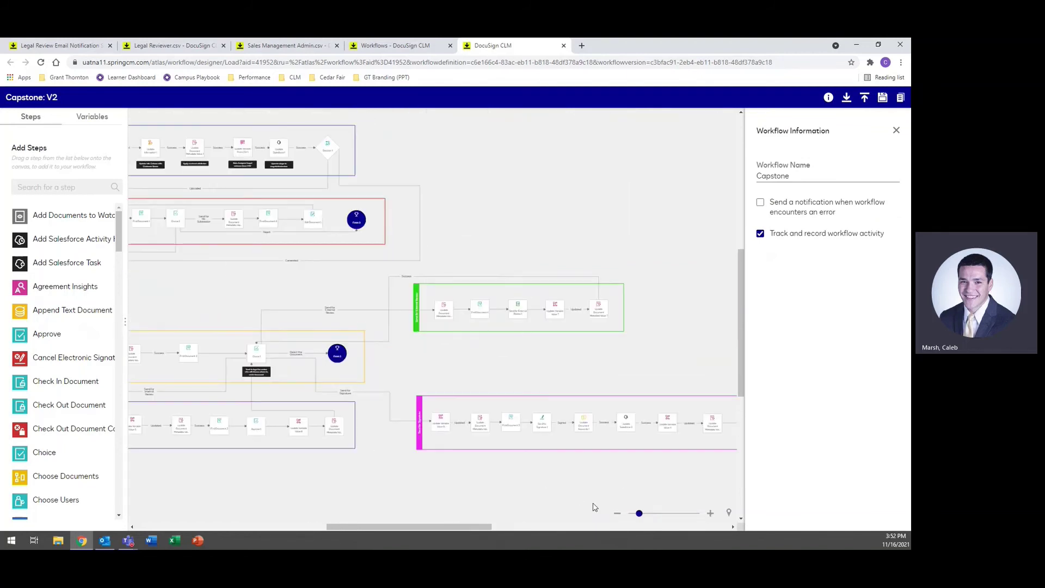
click(617, 513)
Step: Shift the workflow view slightly to the right
drag(437, 464, 450, 464)
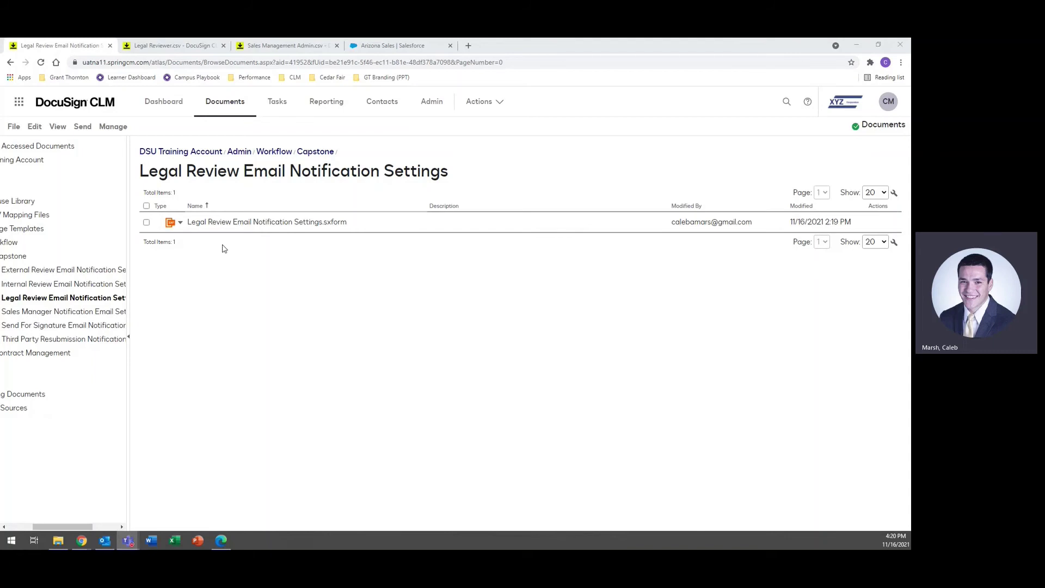
Step: Open the Legal Review email notification form and change its subject to 'Legal Review Needed for Contract'
click(247, 223)
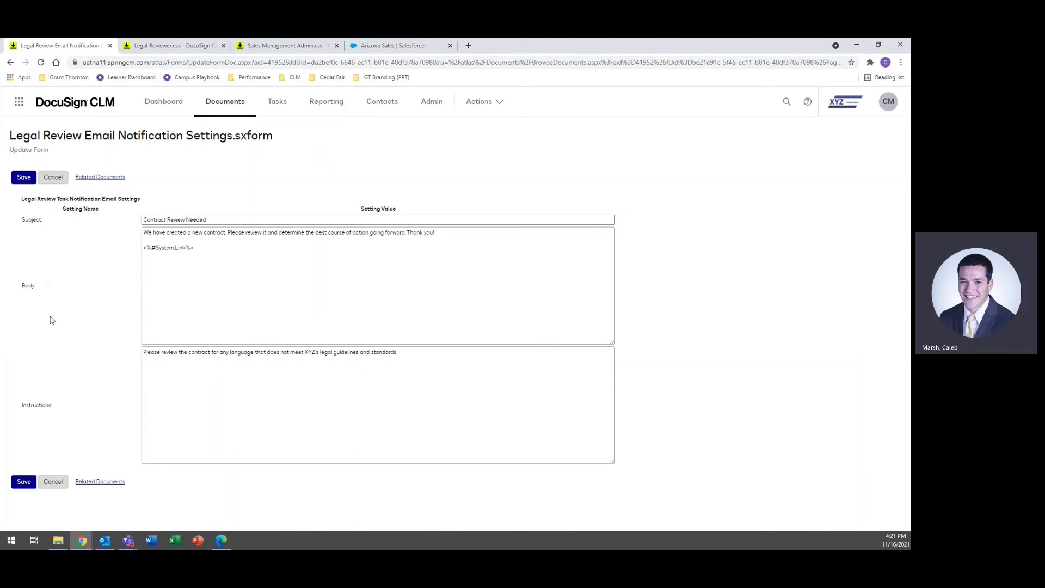
click(212, 220)
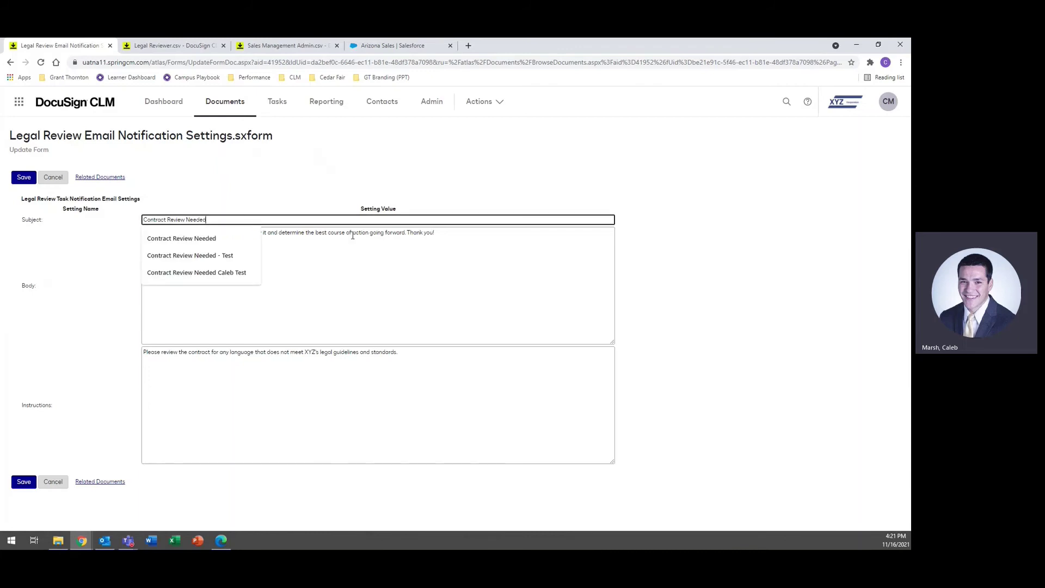
click(383, 299)
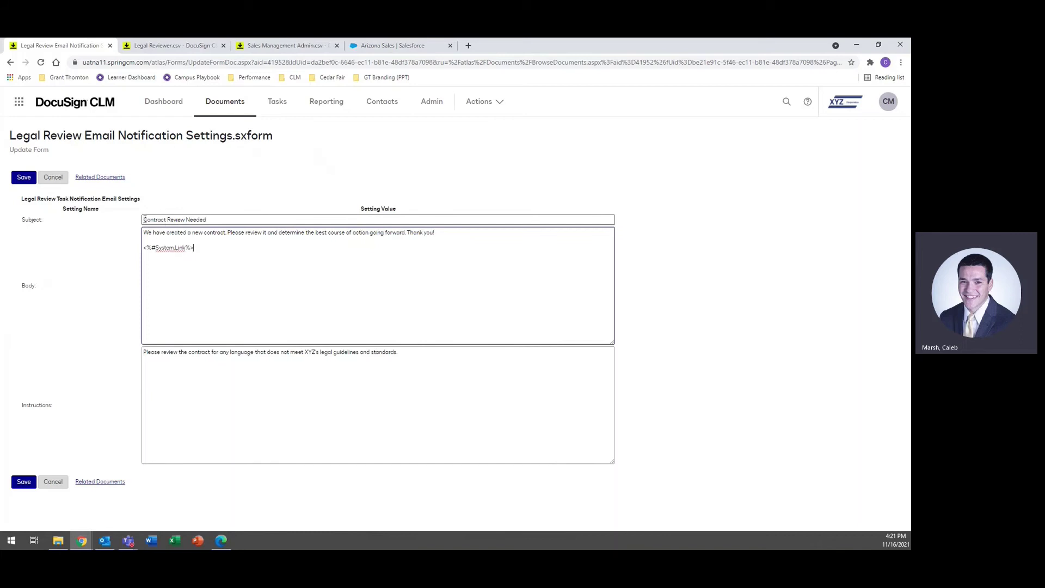
click(221, 218)
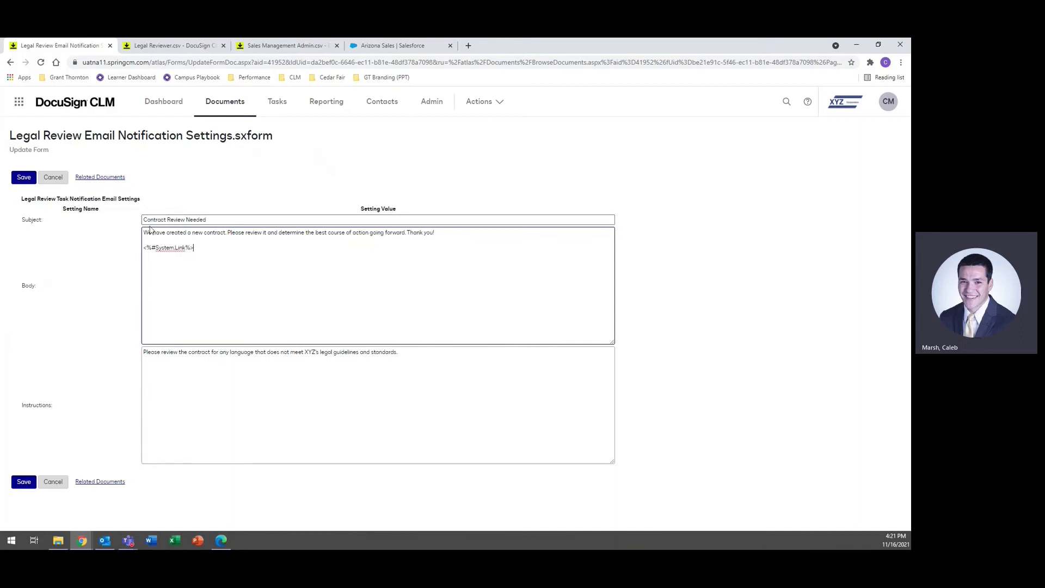
text(Legal)
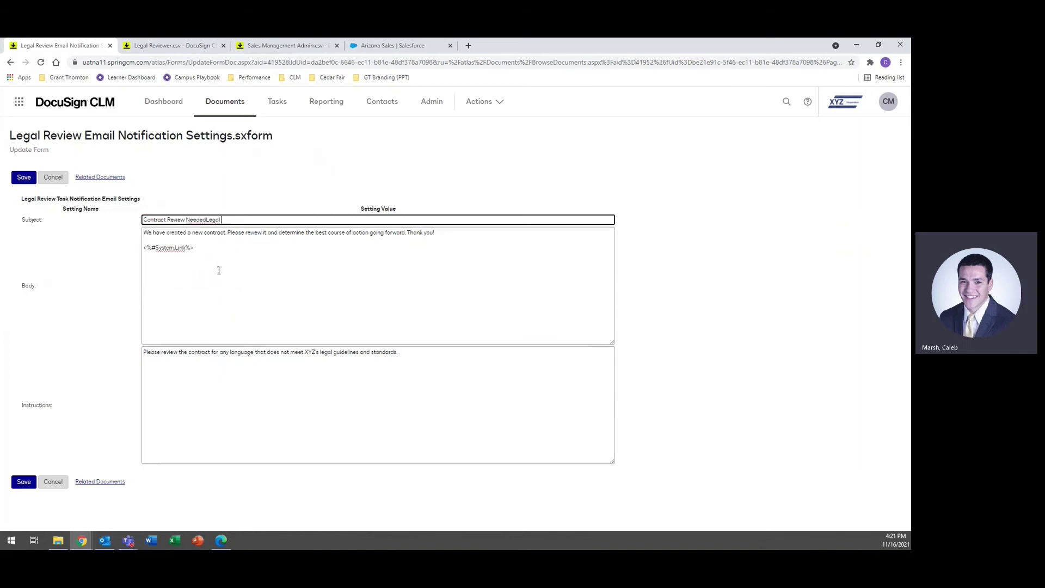
key(BackSpace)
key(BackSpace)
key(BackSpace)
key(BackSpace)
key(BackSpace)
key(BackSpace)
key(BackSpace)
key(BackSpace)
key(BackSpace)
key(BackSpace)
key(BackSpace)
key(BackSpace)
key(BackSpace)
key(BackSpace)
key(BackSpace)
key(BackSpace)
key(BackSpace)
key(BackSpace)
key(BackSpace)
key(BackSpace)
text(Legal R)
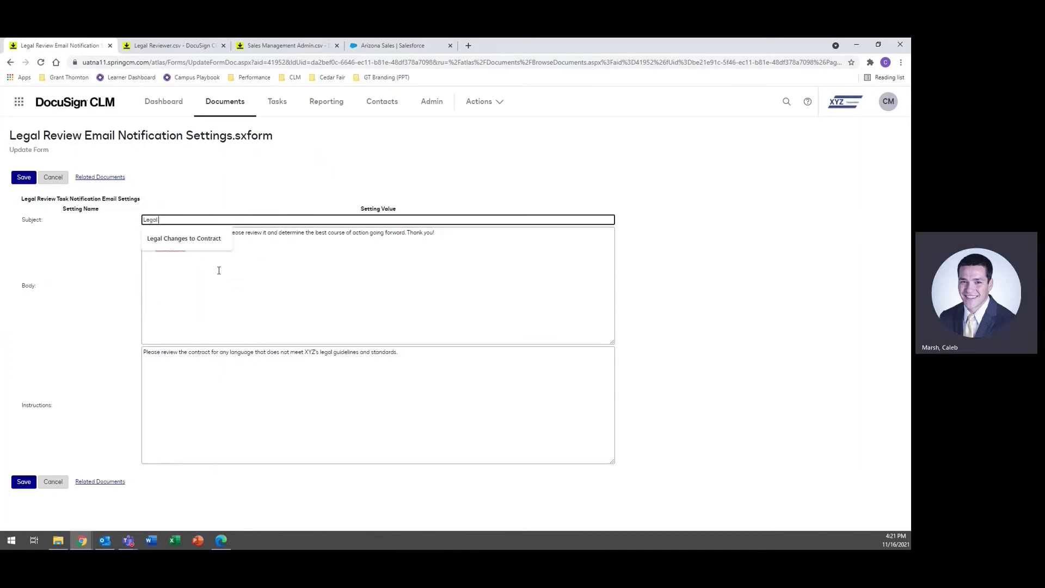
text(eview Needed for Contract)
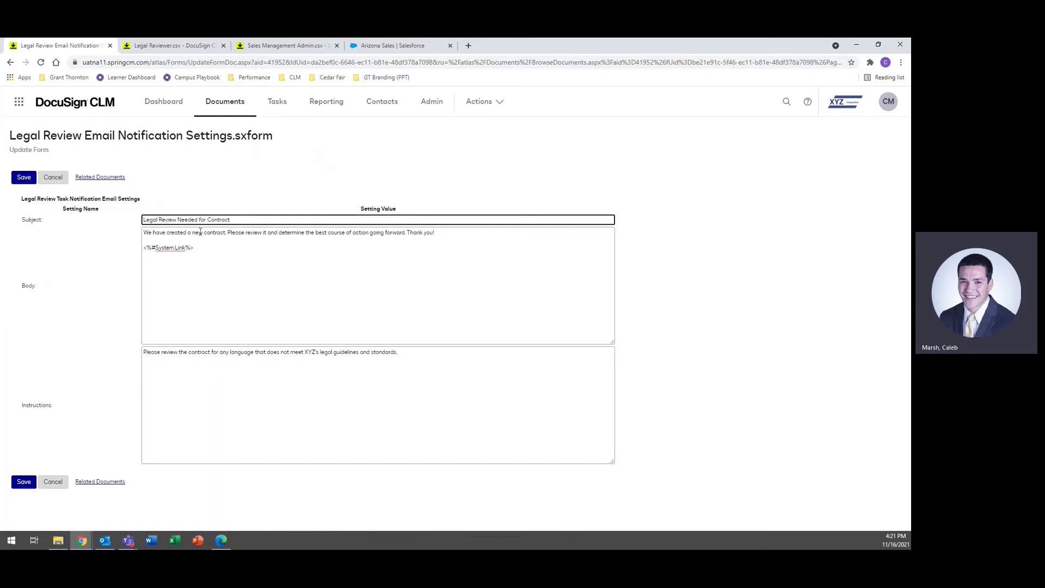
Step: Insert 'for legal liabilities' after 'review it' in the email body and save the form
click(267, 233)
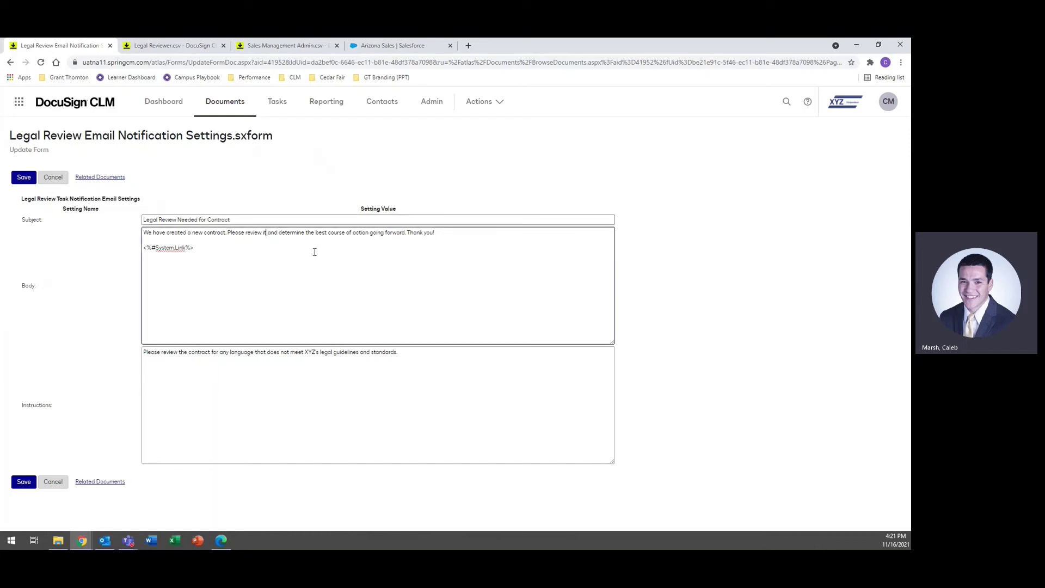
text(for legal )
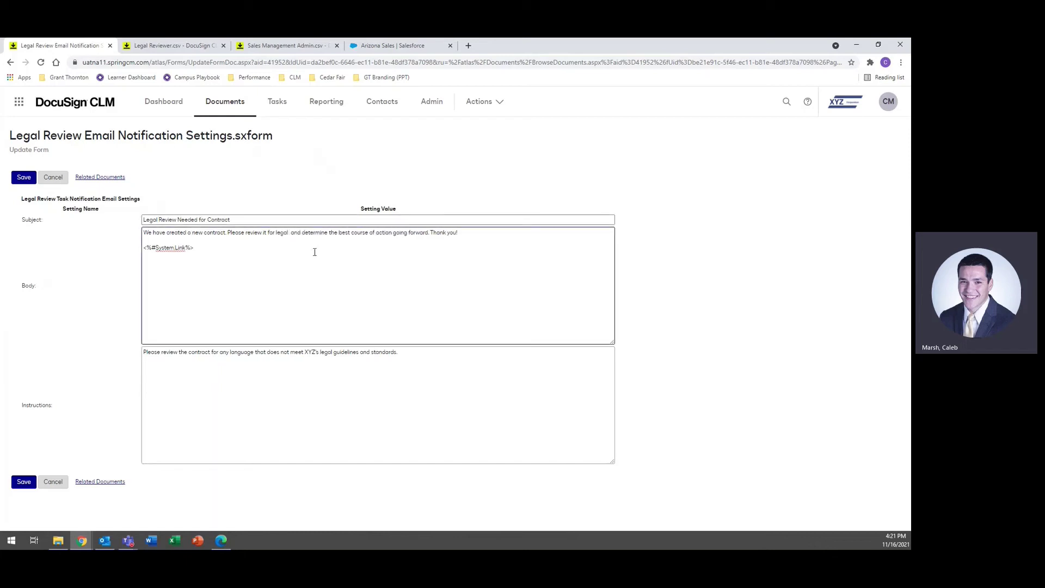
text(liabilities)
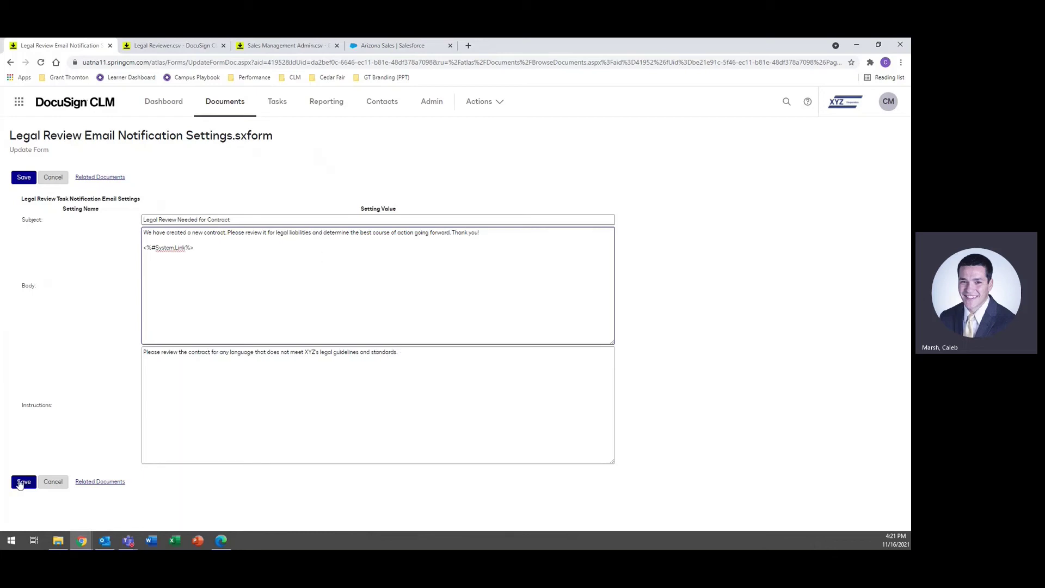
click(20, 484)
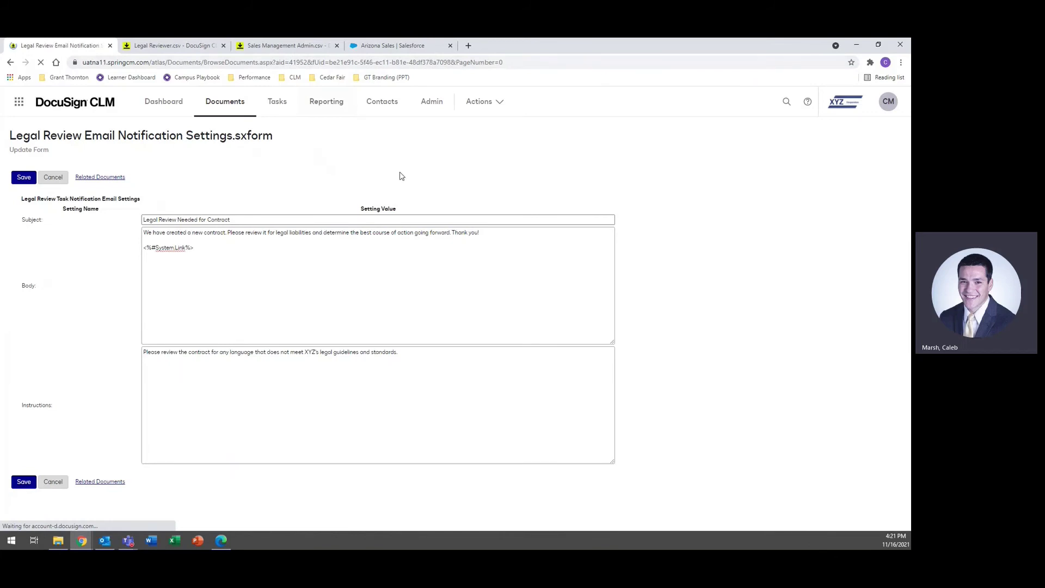
Step: From the Arizona Sales opportunity, generate and save the XYZ–University of Arizona Services Agreement effective 11/30/2021 with the account's contact
click(401, 46)
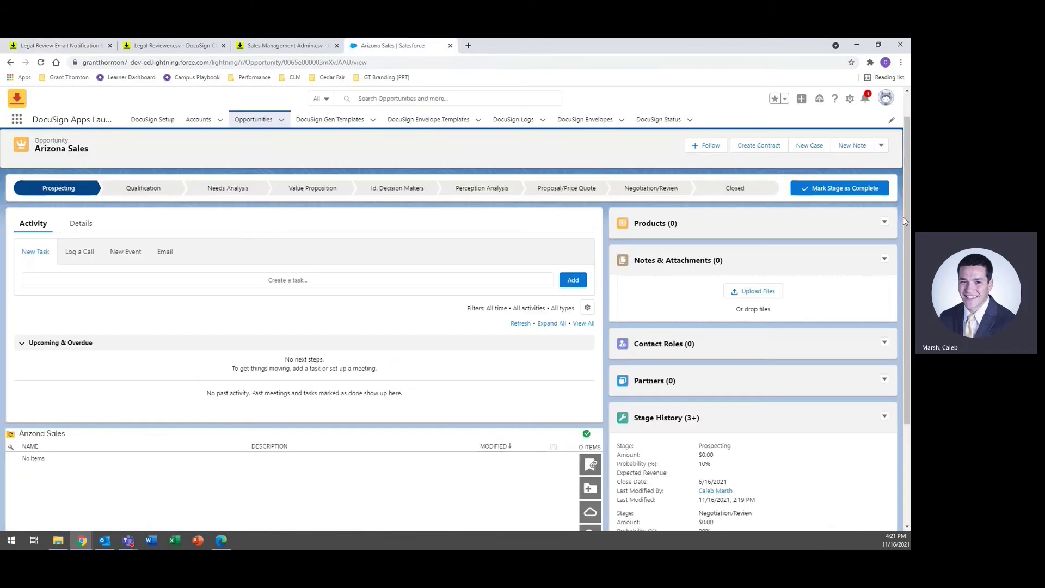
click(766, 146)
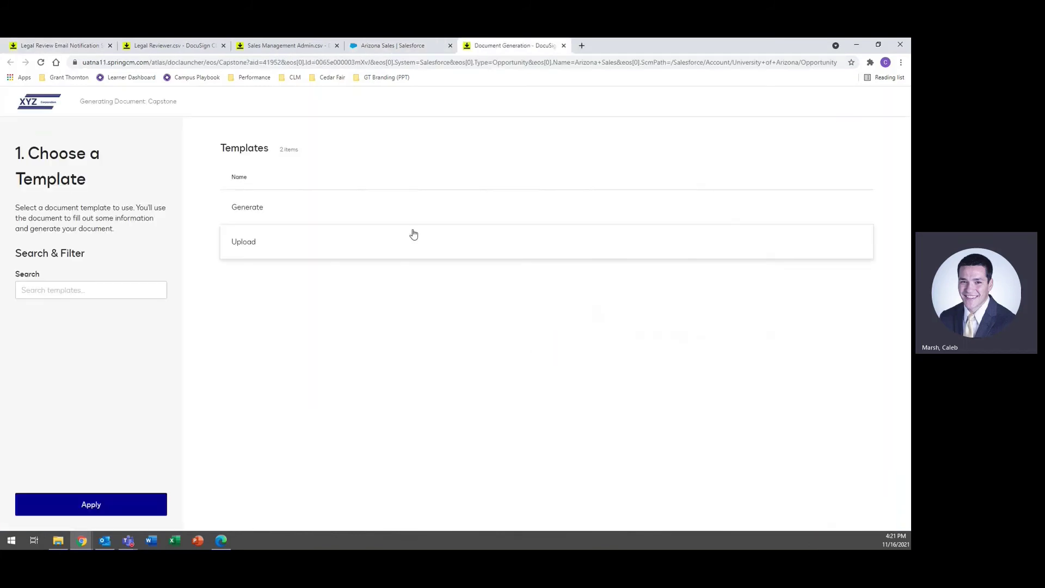
click(329, 211)
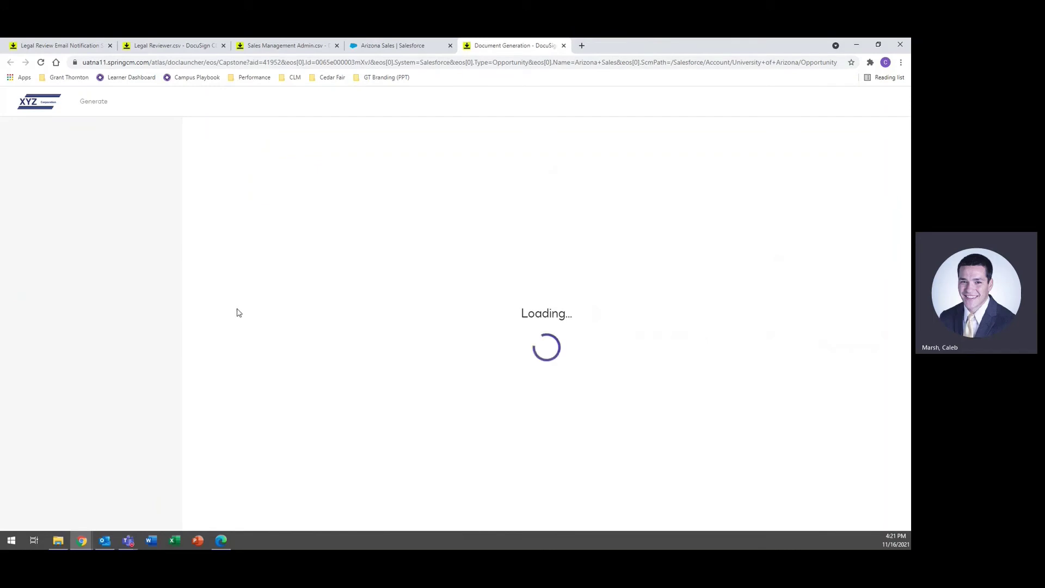
click(266, 205)
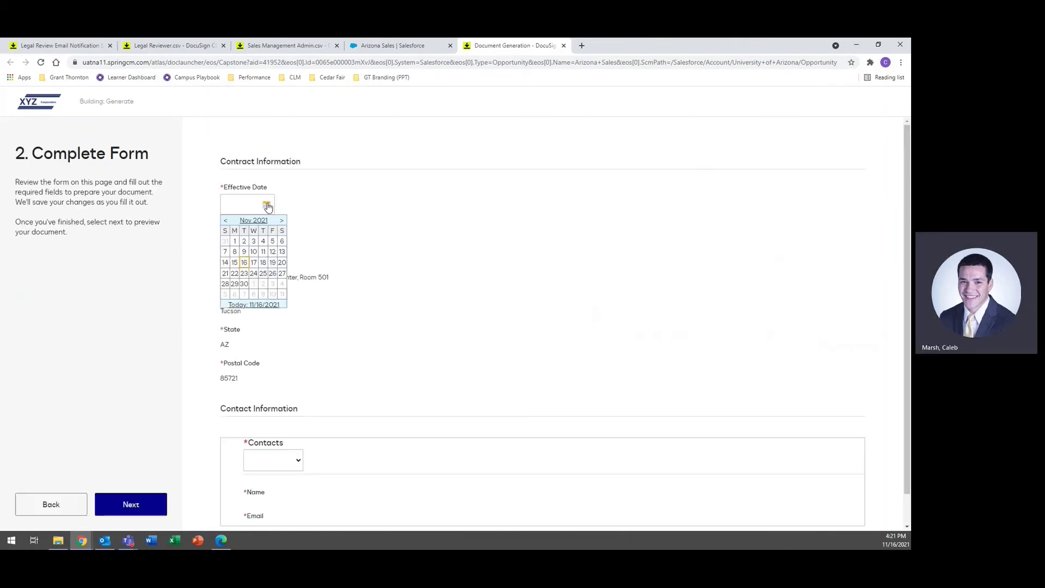
click(244, 283)
click(299, 461)
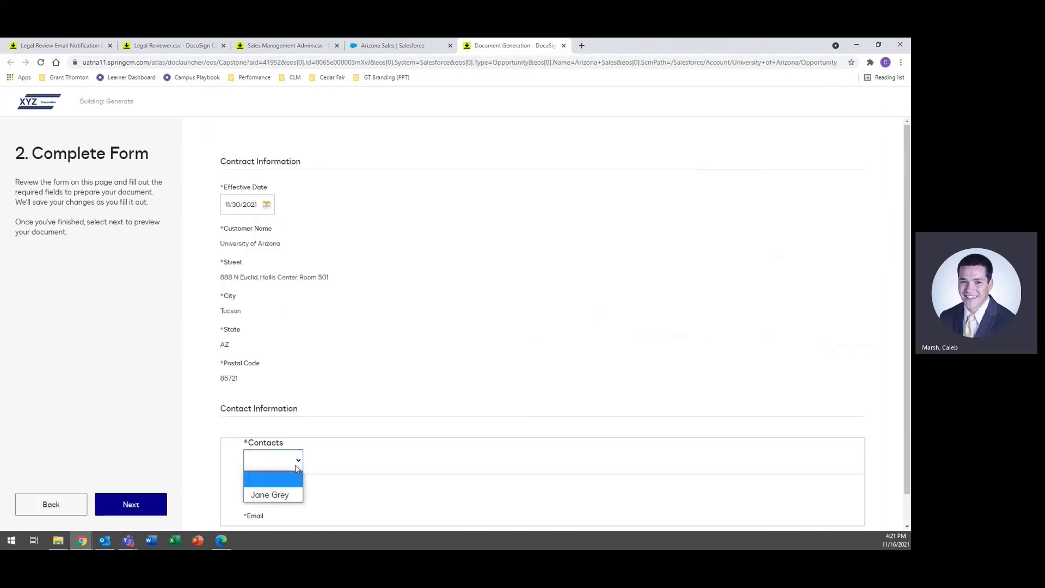
click(270, 492)
scroll(313, 416, down, 1)
click(146, 506)
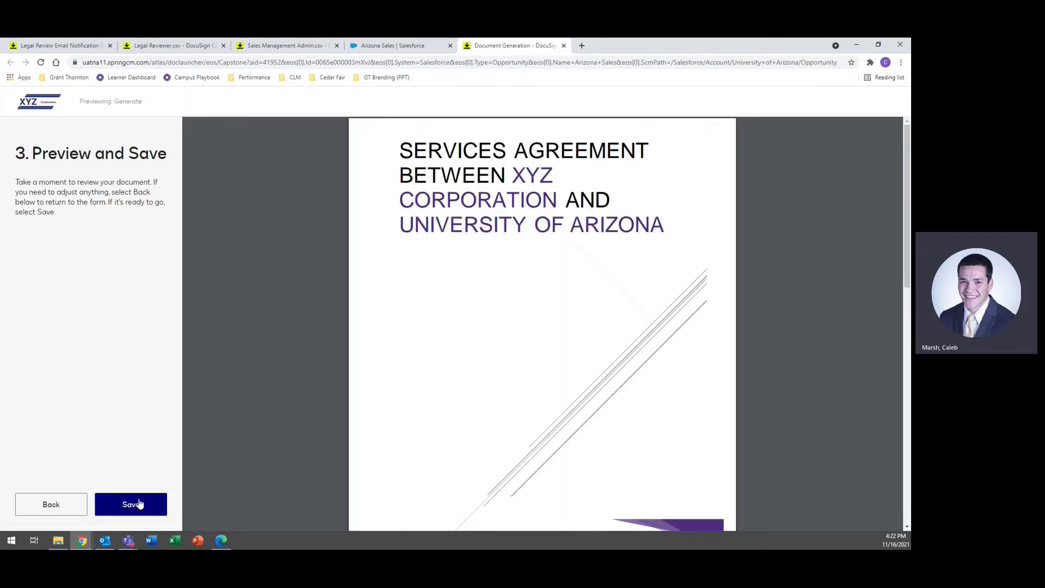
click(139, 503)
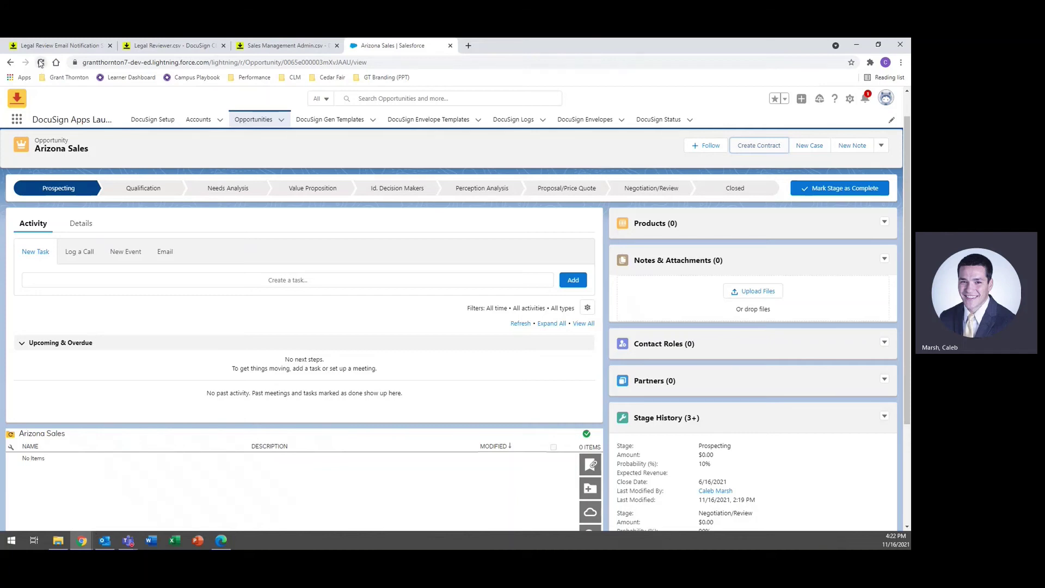
click(95, 540)
click(154, 499)
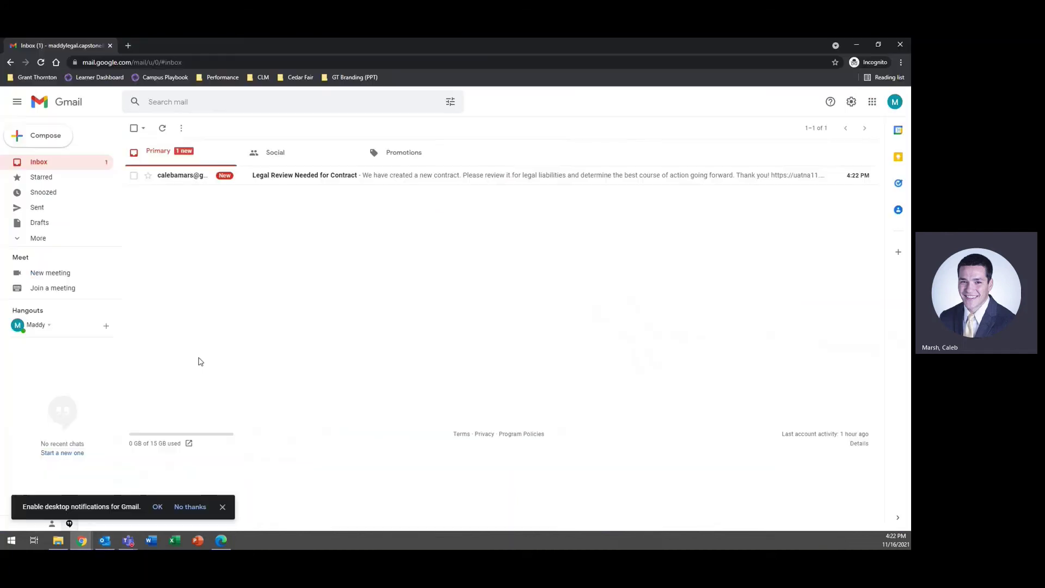
click(336, 178)
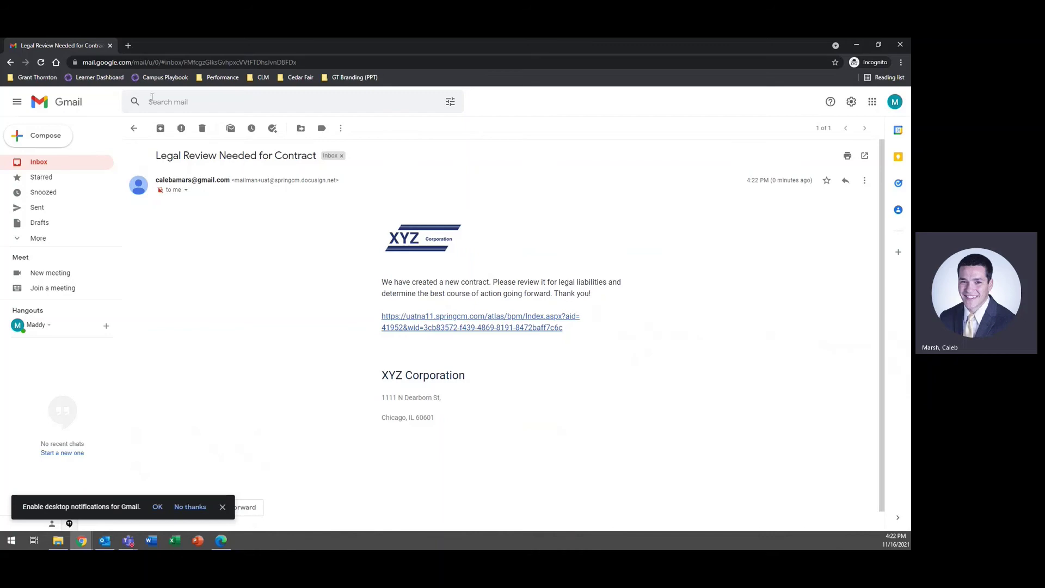
click(46, 496)
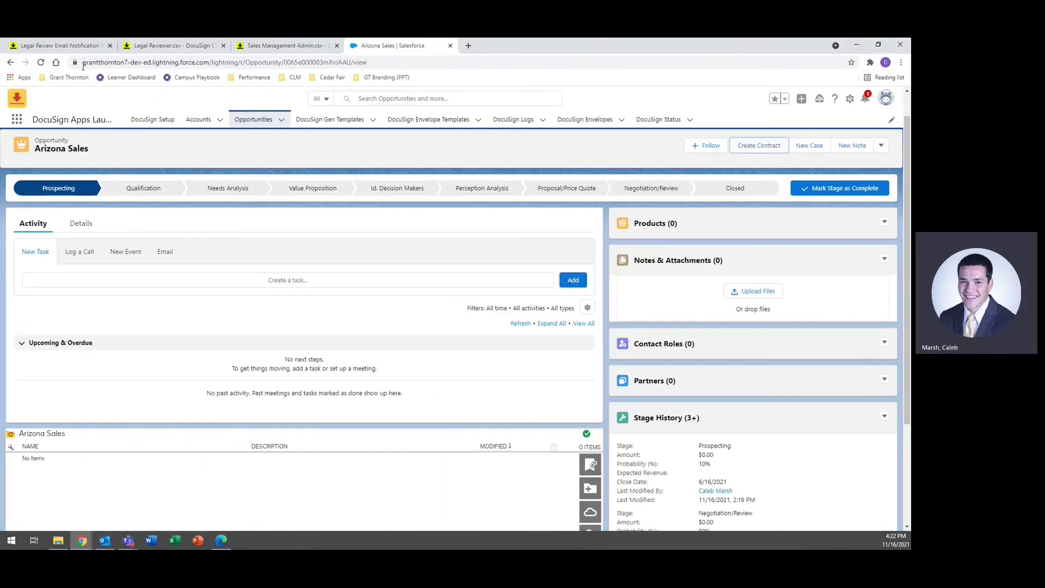
Step: Download Legal Reviewer.csv as Legal Reviewer (8).csv and open it in Excel
click(67, 45)
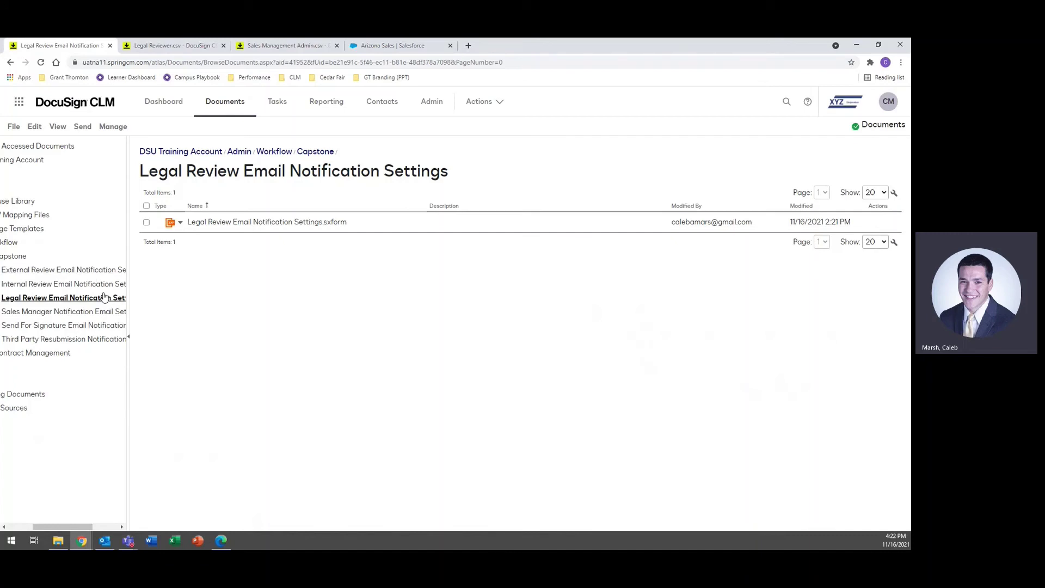
click(184, 48)
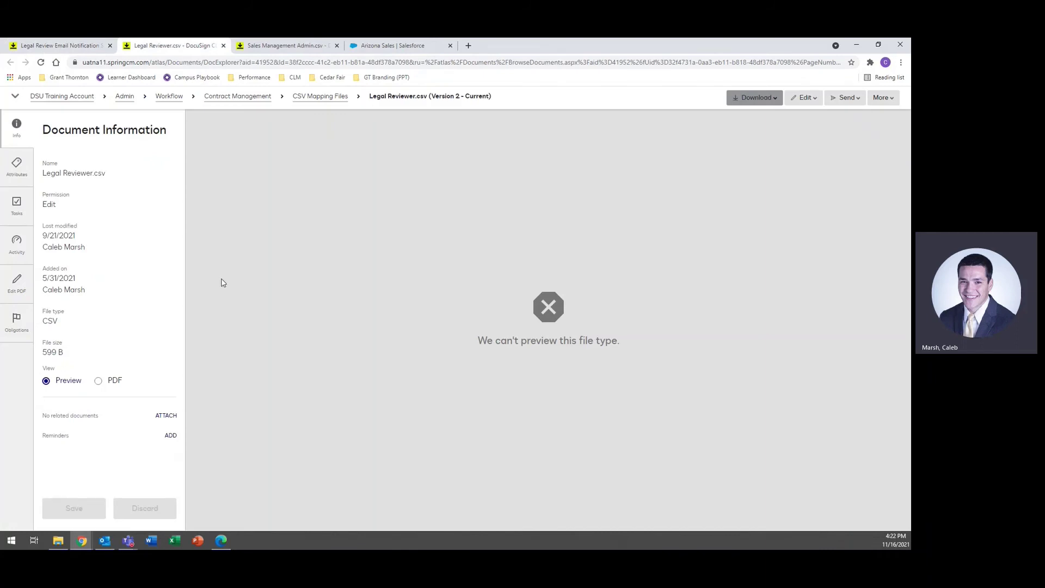
click(755, 97)
click(747, 116)
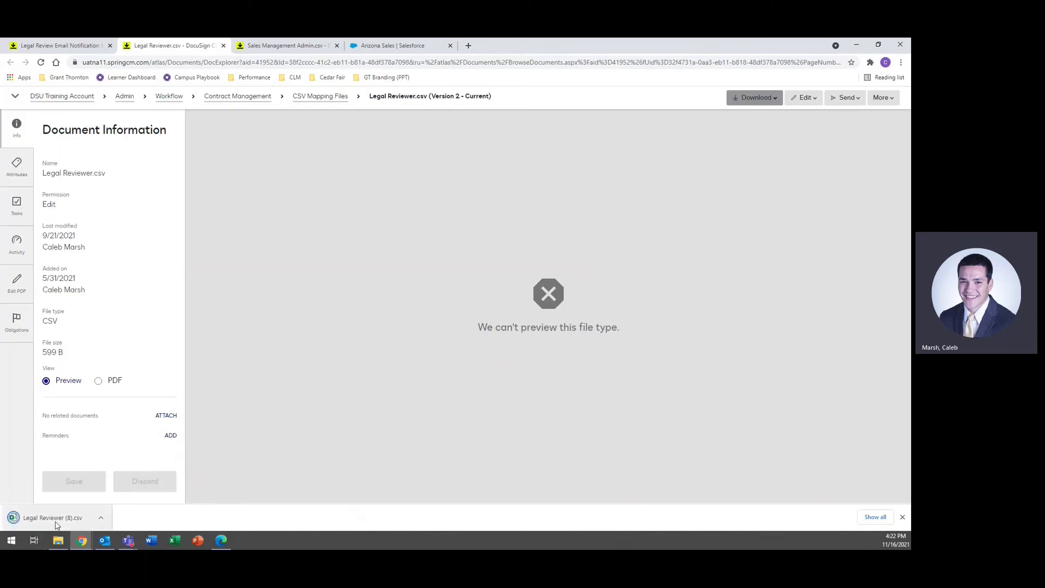
click(56, 520)
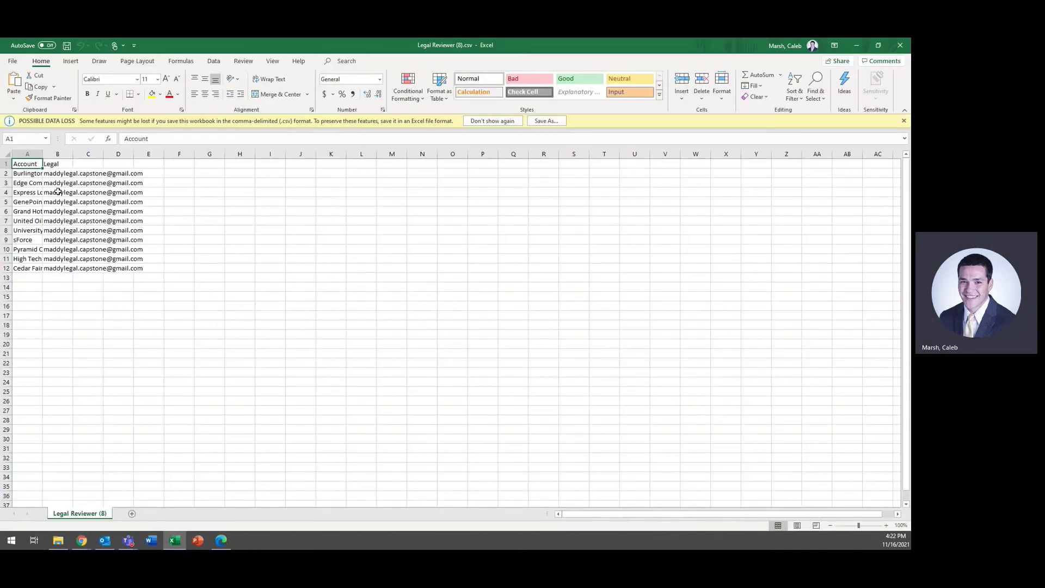
Step: Auto-fit columns A and B so the account names and reviewer emails show in full
drag(28, 154, 71, 153)
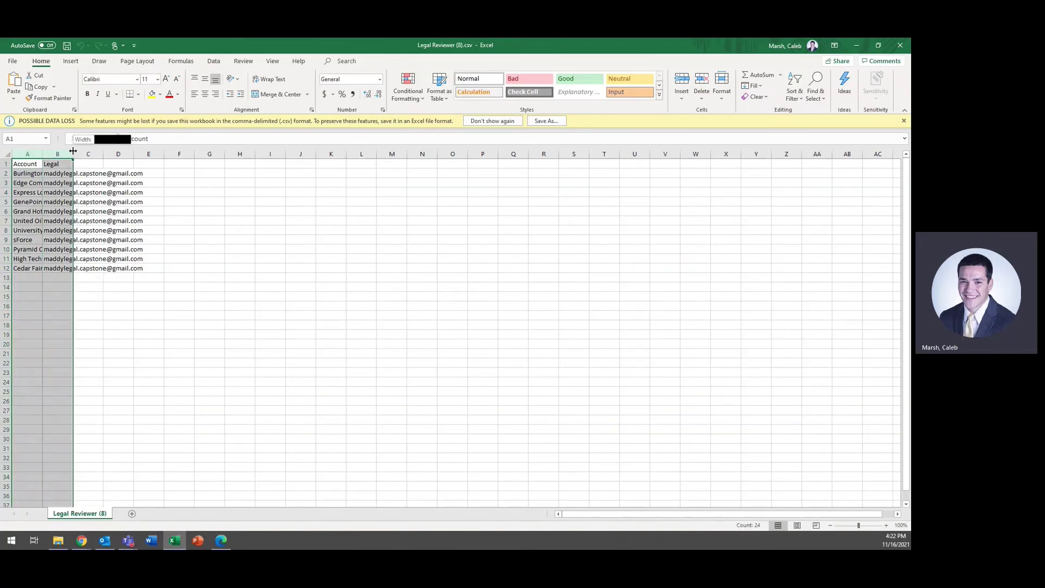
double_click(73, 153)
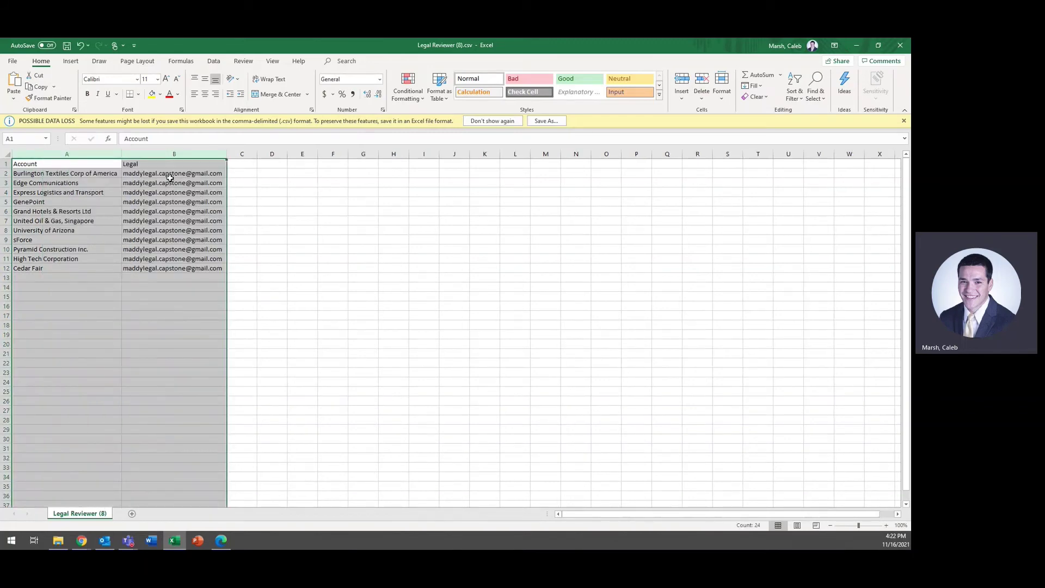
click(170, 179)
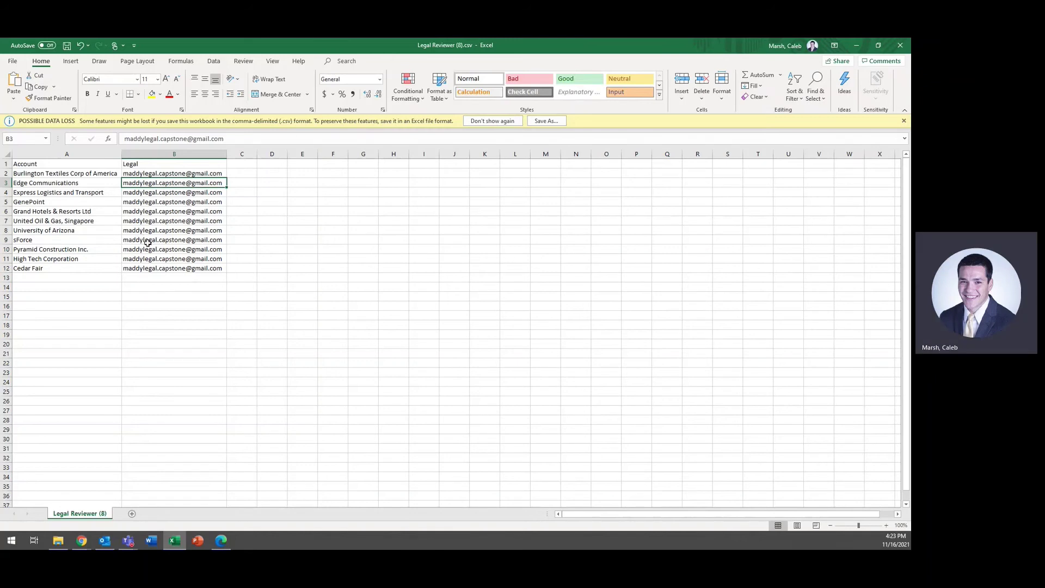
Step: Replace High Tech Corporation's reviewer email in B11 with a new address, save the CSV and close Excel
click(155, 259)
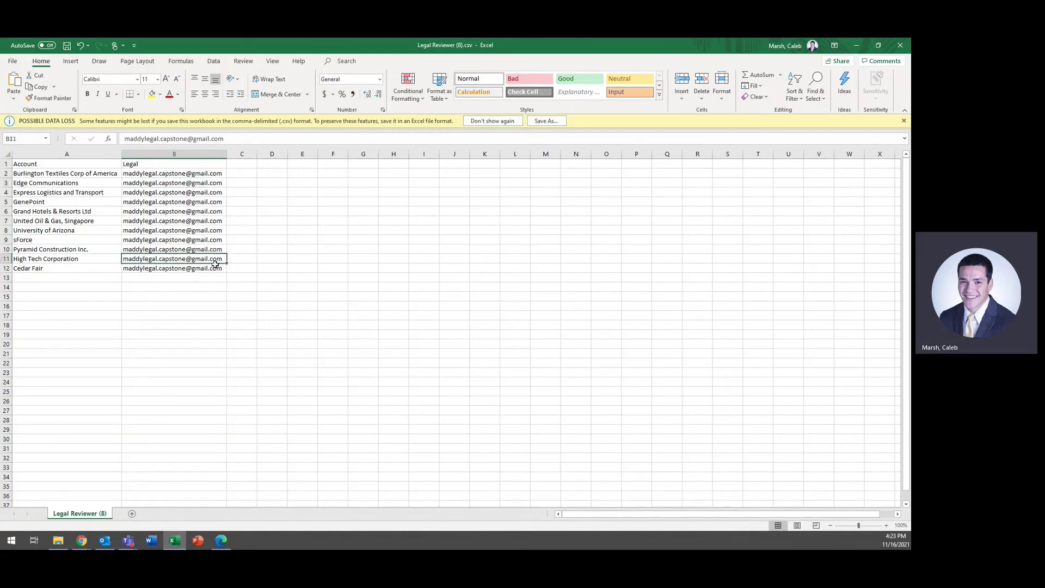
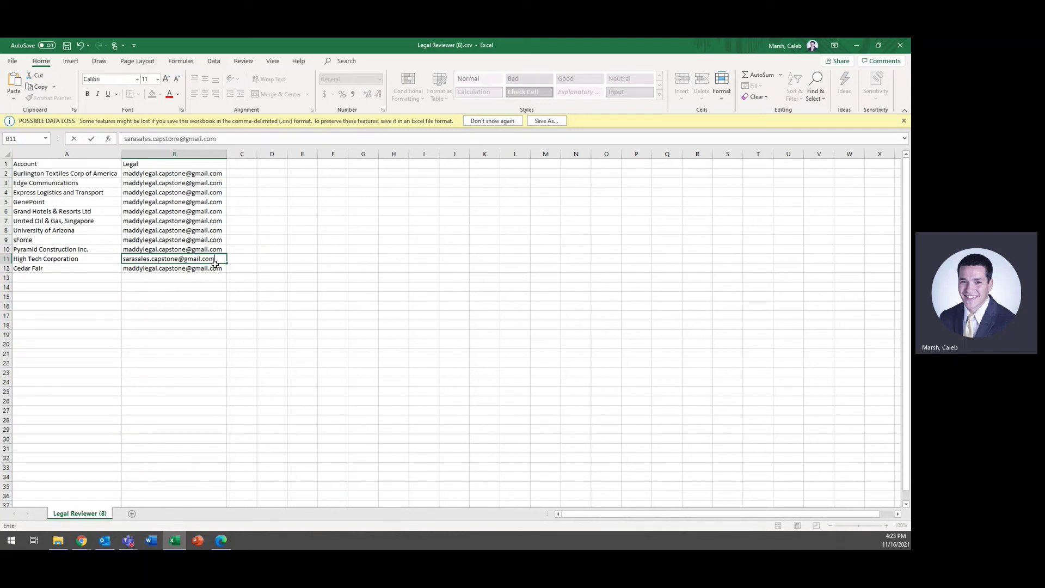
key(Return)
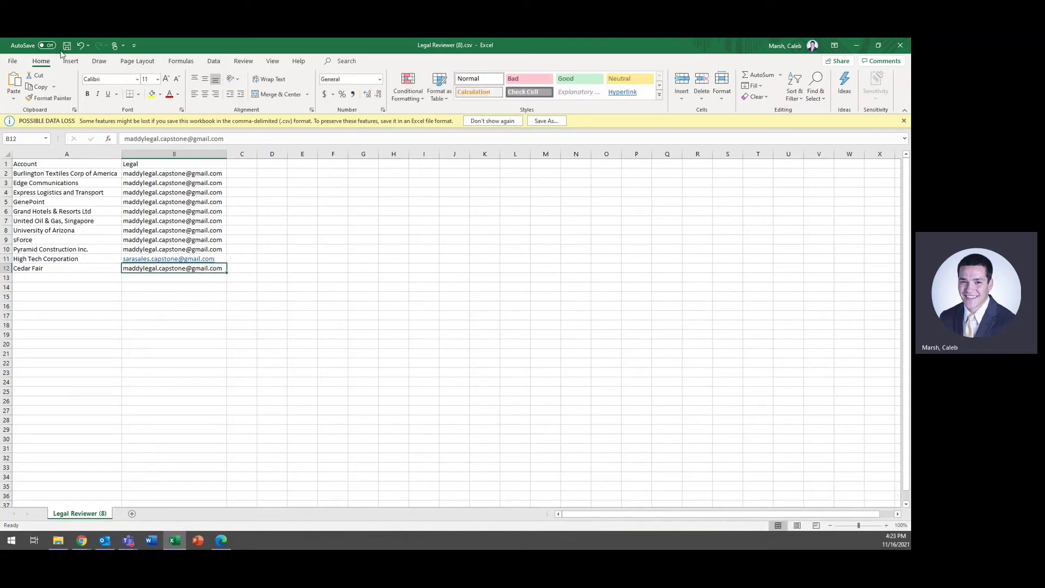
click(66, 46)
click(900, 50)
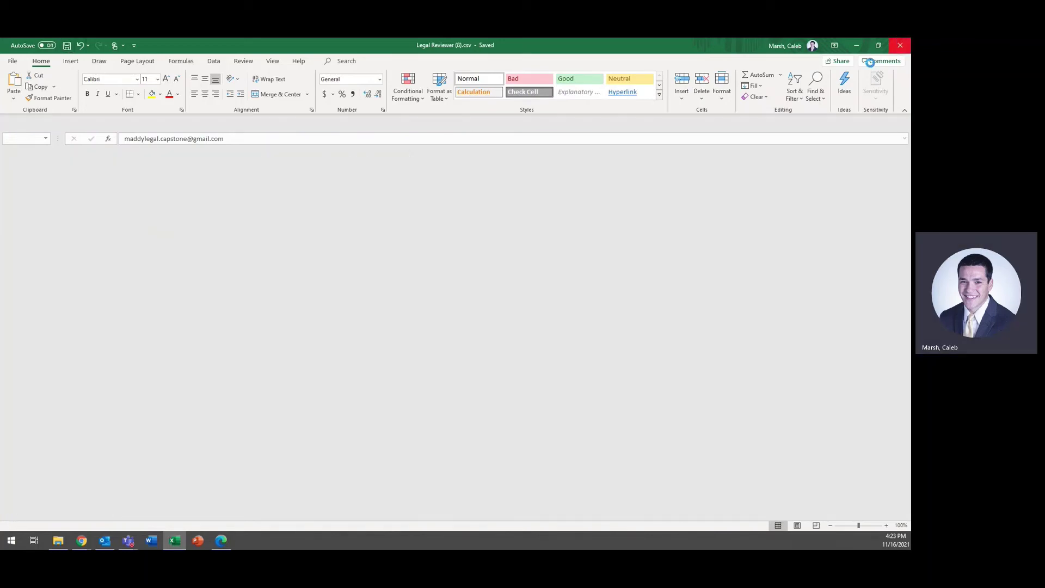
Step: Upload Legal Reviewer (8).csv as a new version of Legal Reviewer.csv, then return to the Arizona Sales record
click(800, 100)
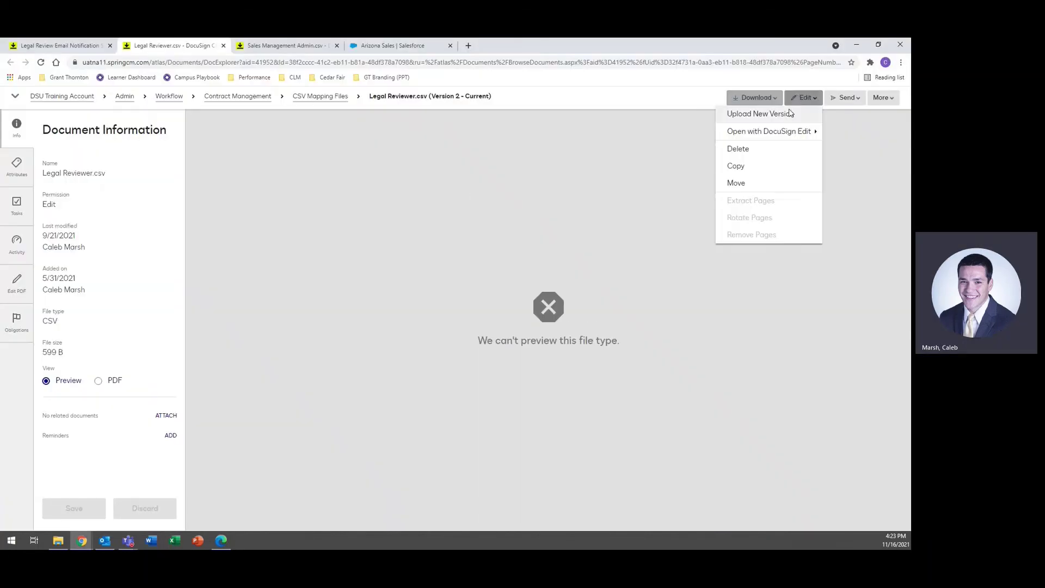
click(792, 114)
click(481, 294)
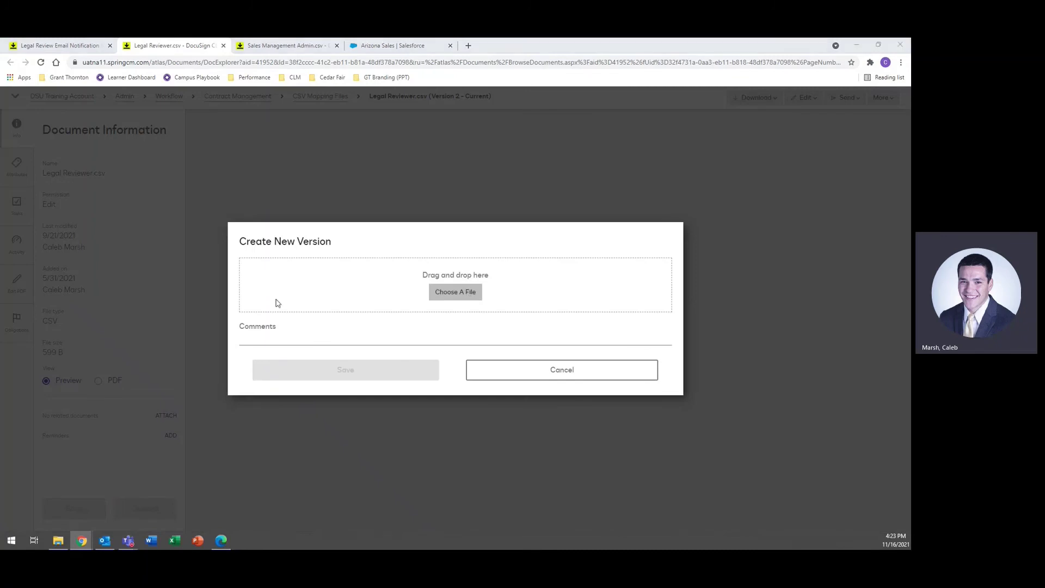
click(131, 120)
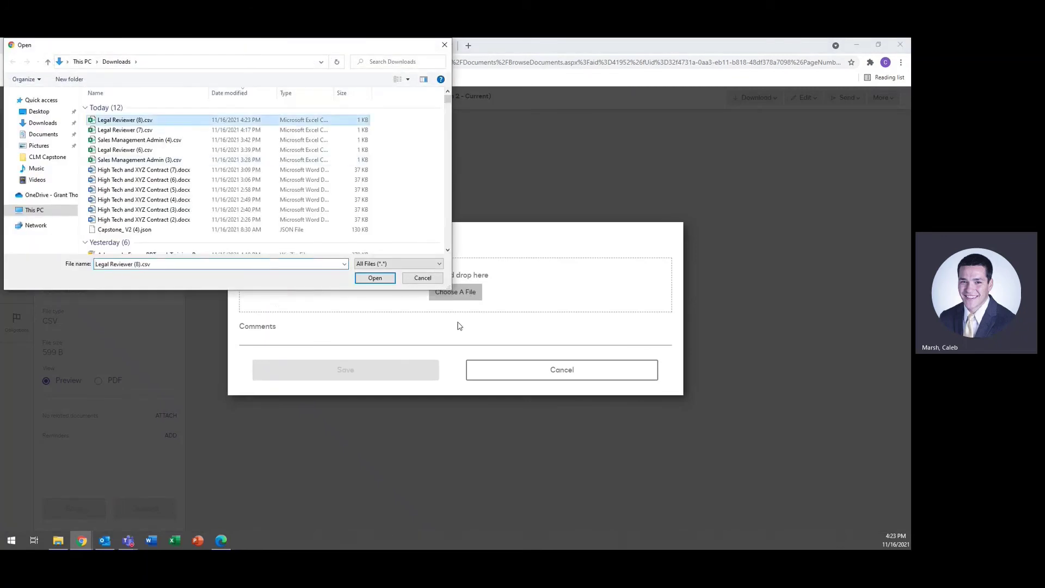
click(391, 281)
click(340, 355)
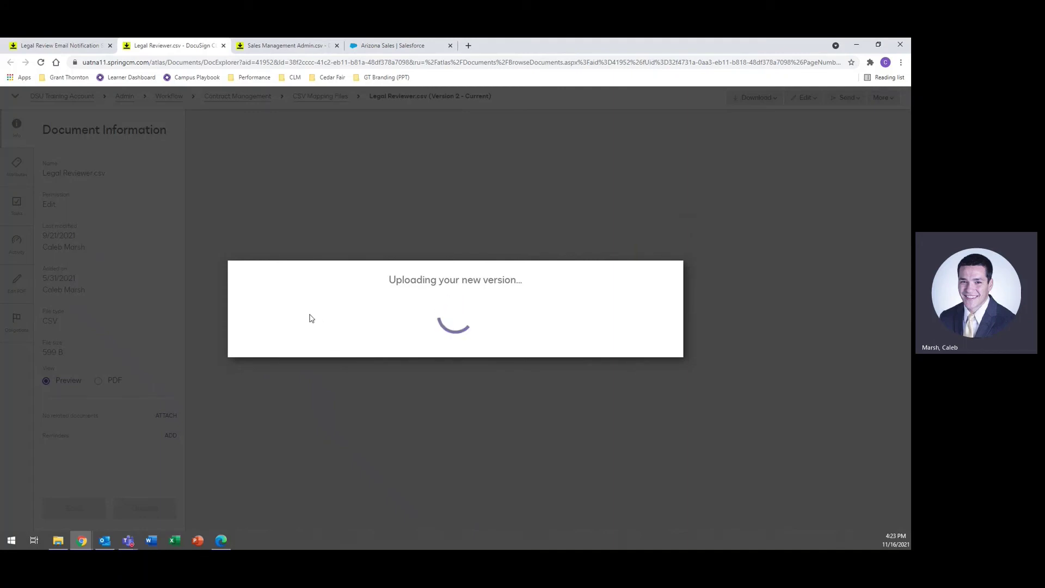
click(401, 45)
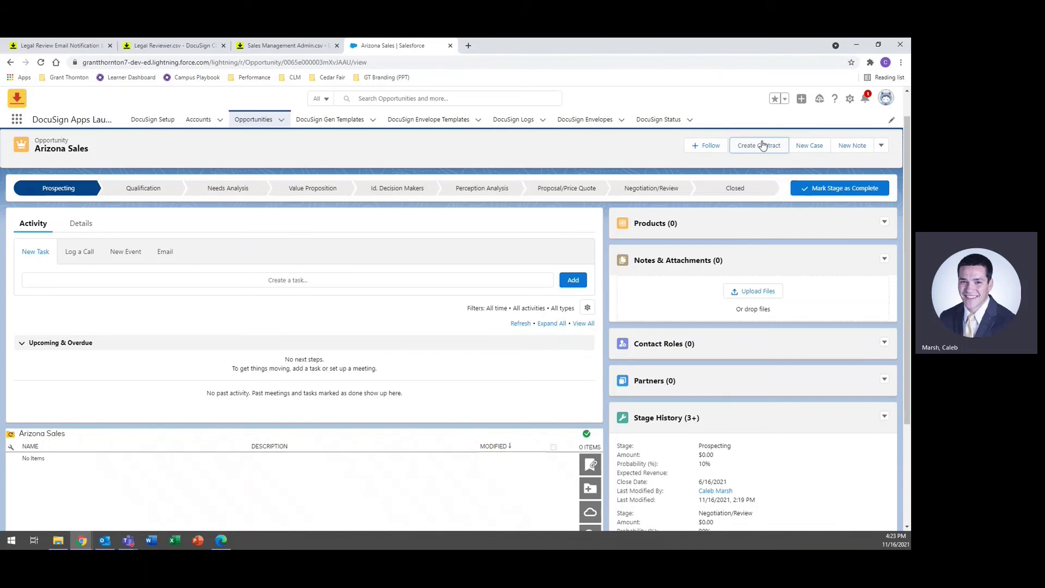
Step: From the High Tech Sale opportunity, generate and save a High Tech Corporation Services Agreement effective 11/30/2021 with its contact
click(255, 121)
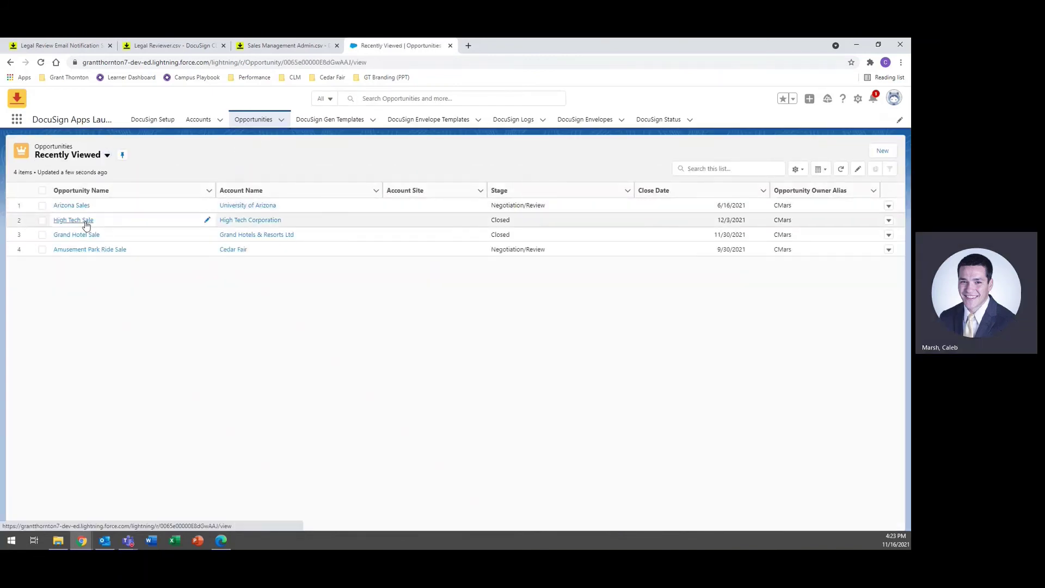
click(86, 223)
click(749, 154)
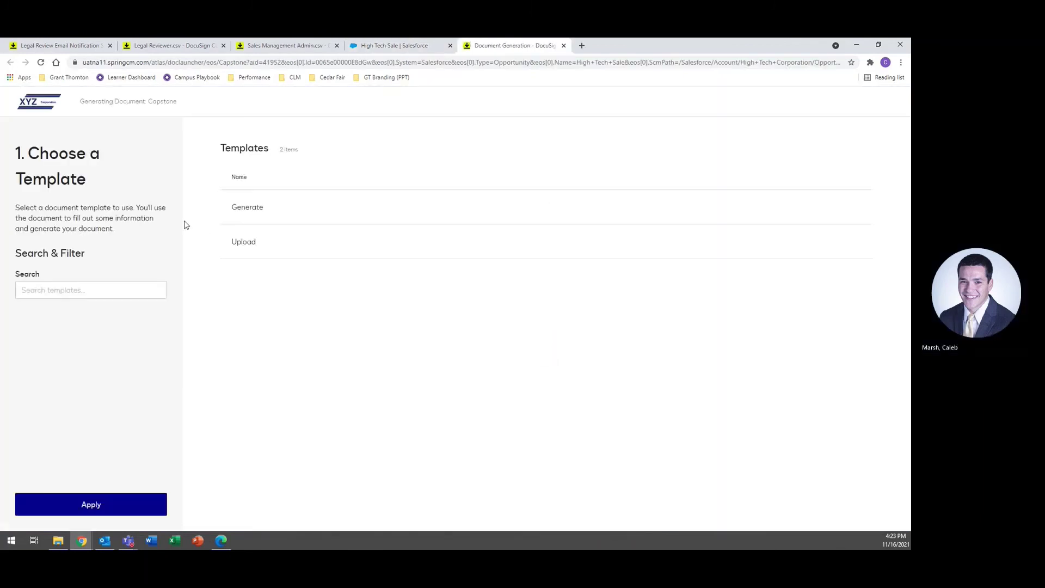
click(267, 216)
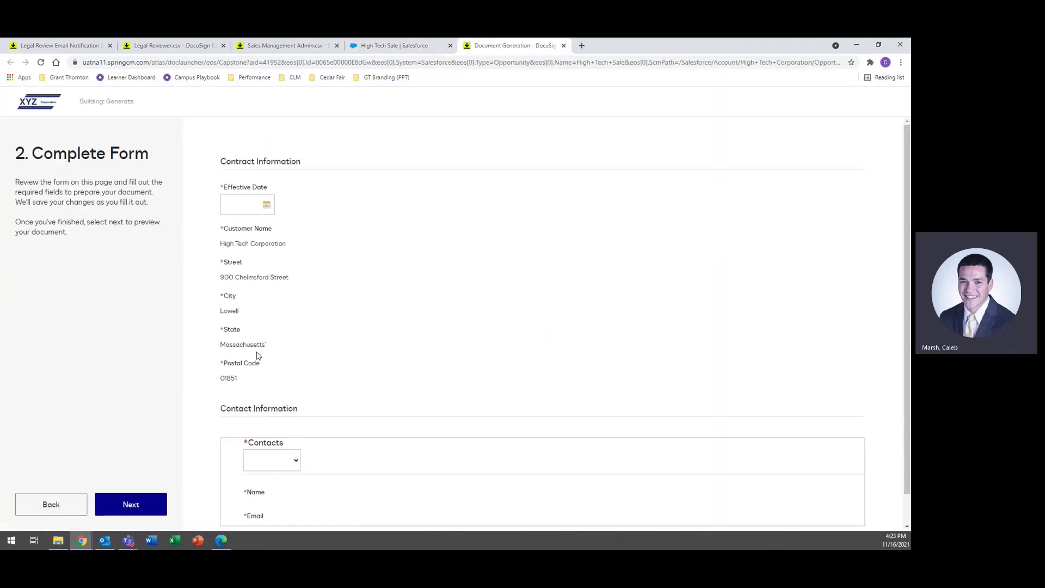
click(266, 204)
click(246, 292)
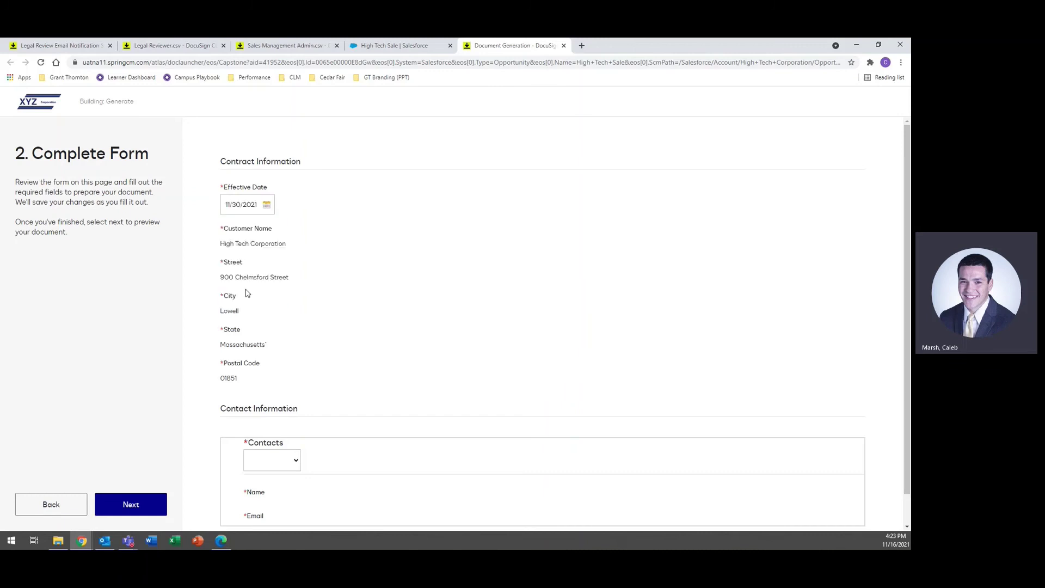
click(279, 464)
click(271, 492)
scroll(261, 496, down, 1)
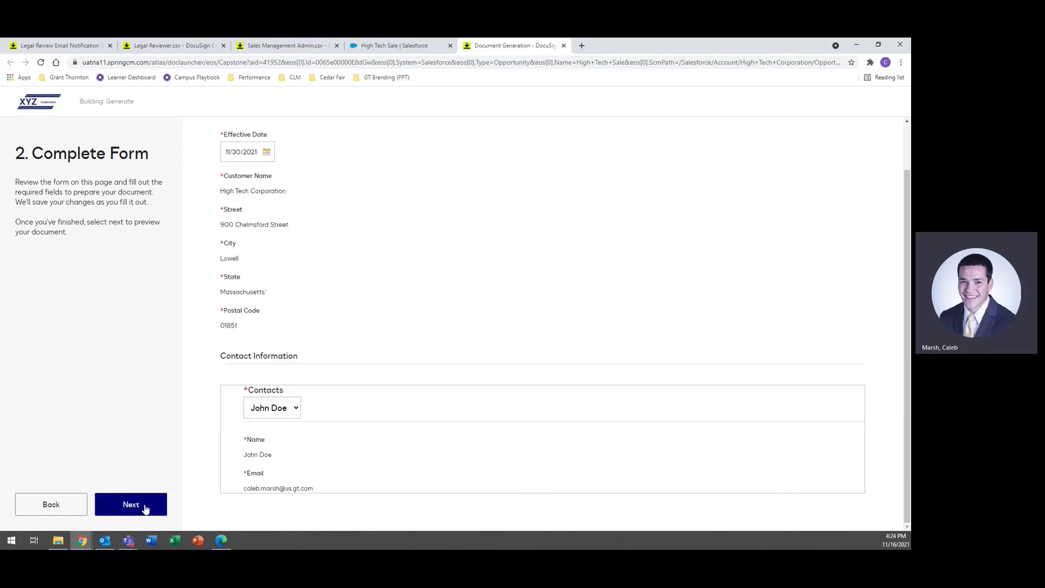
click(145, 505)
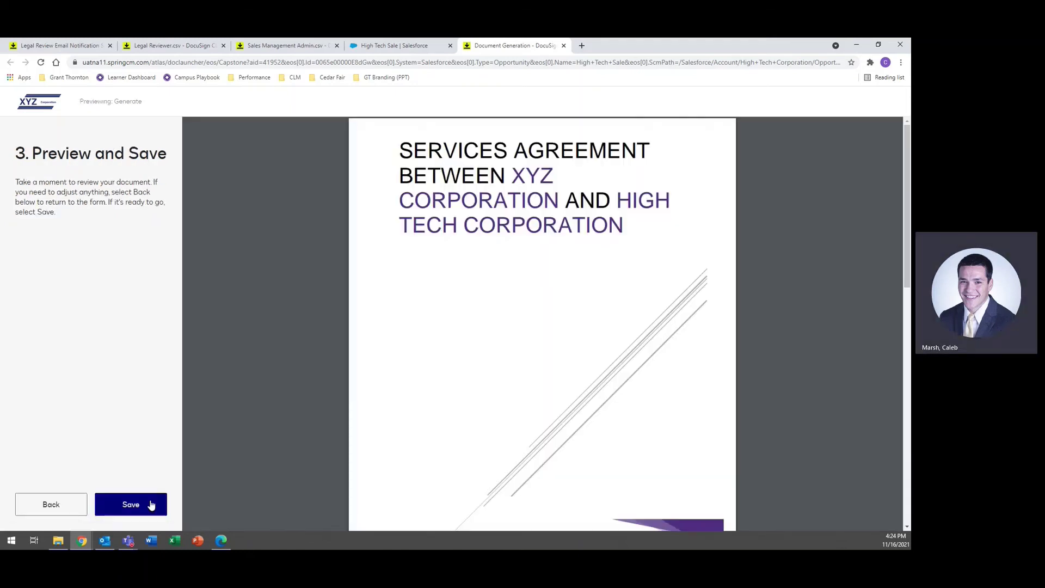
click(151, 506)
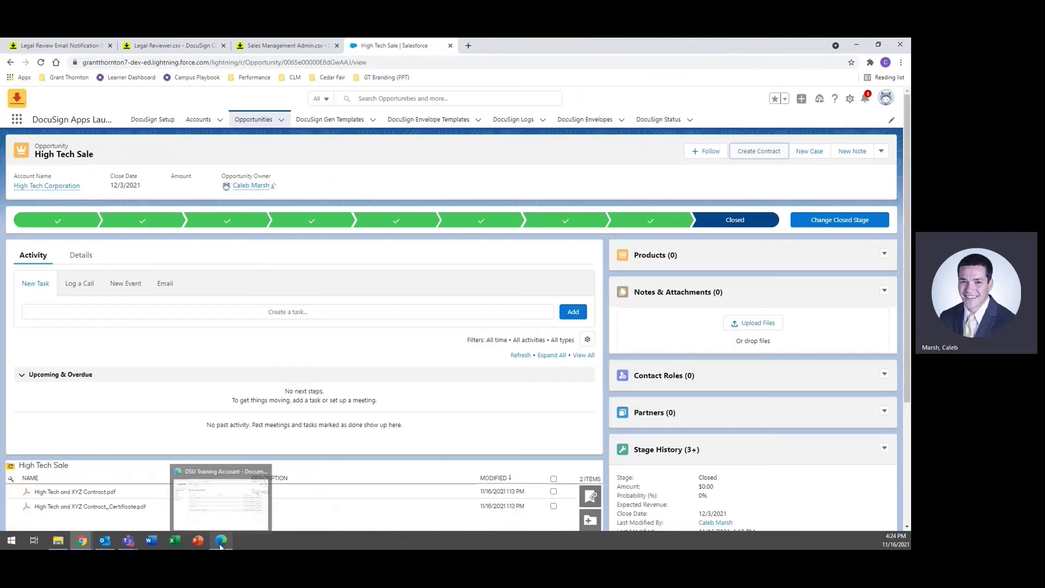
Step: Check which account is signed in to Gmail in the other browser window
click(221, 545)
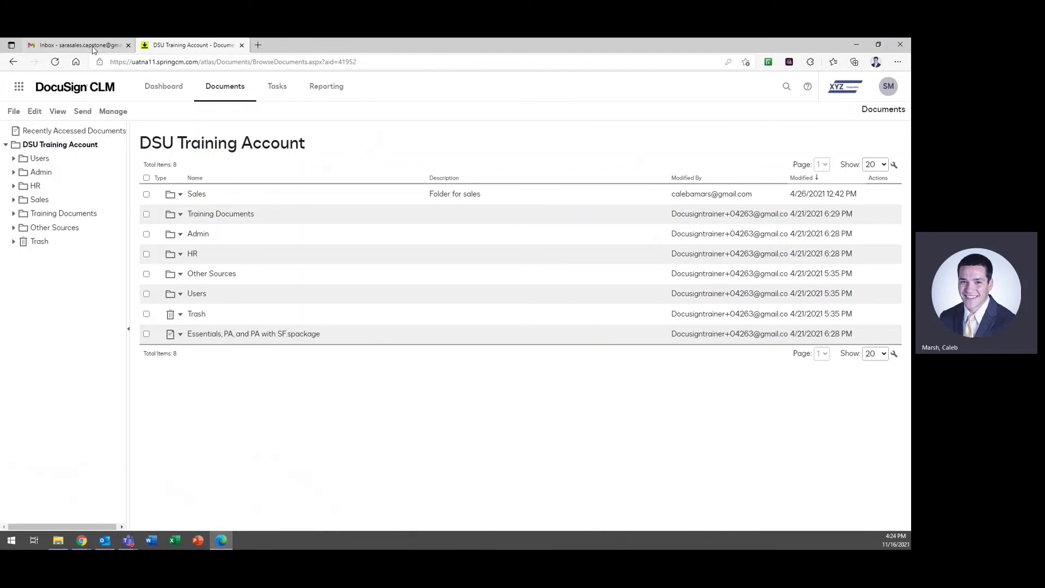
click(76, 45)
click(895, 86)
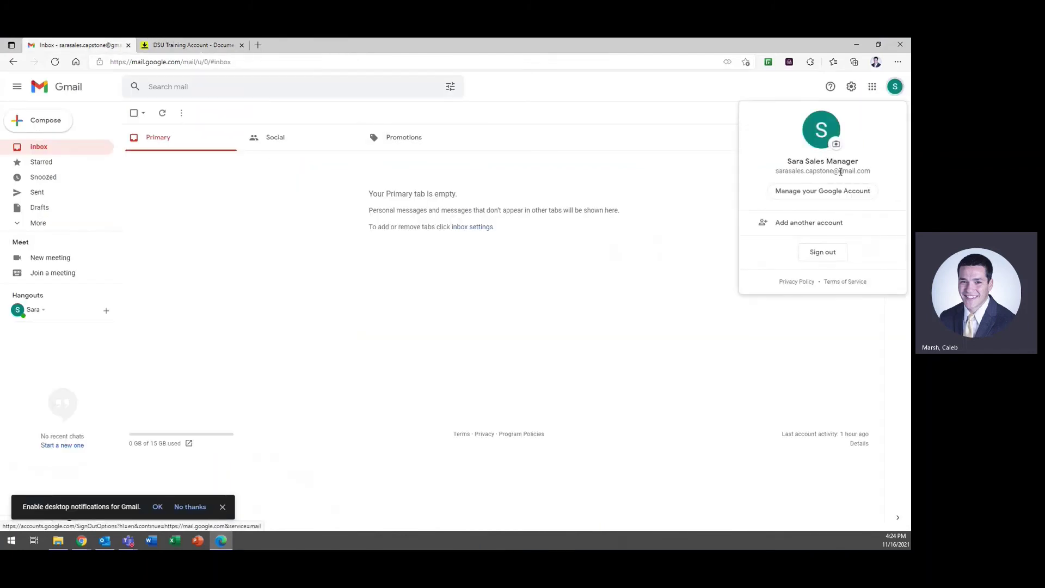
click(184, 137)
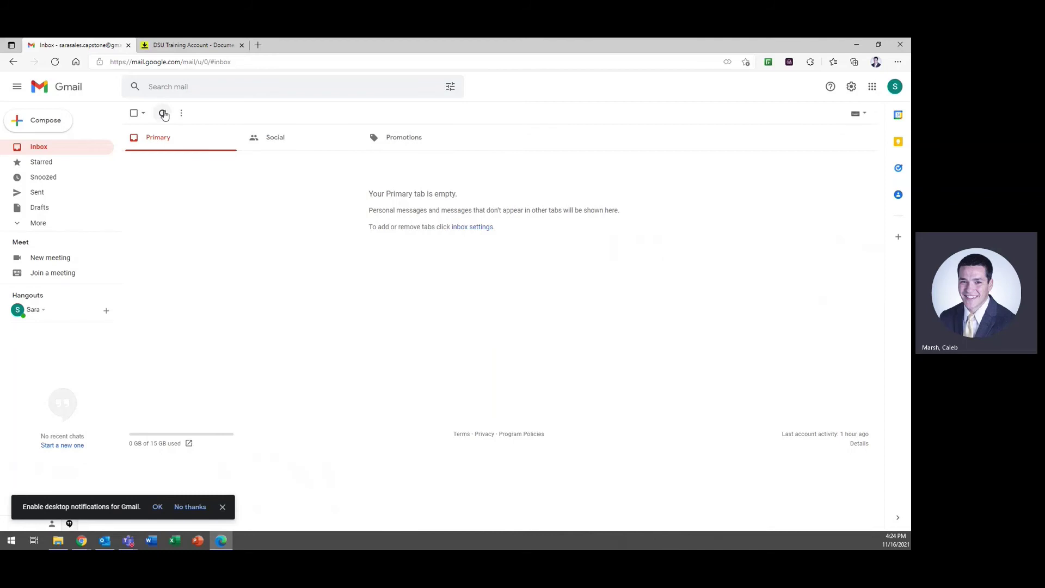
Step: Back in DocuSign CLM, open the Choice 1 task from Tasks and display its decision options
key(ctrl+Tab)
click(279, 88)
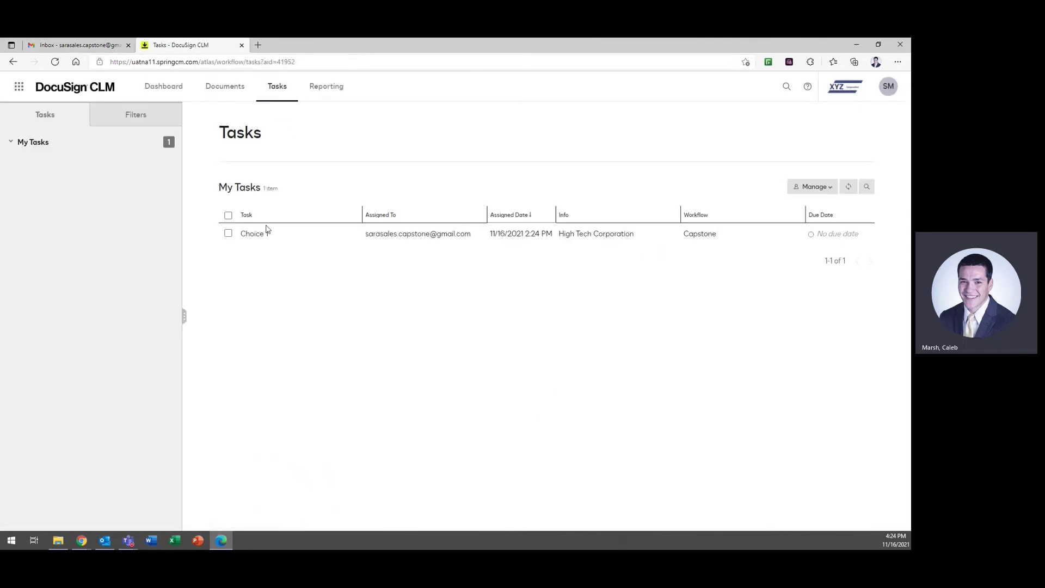
click(254, 235)
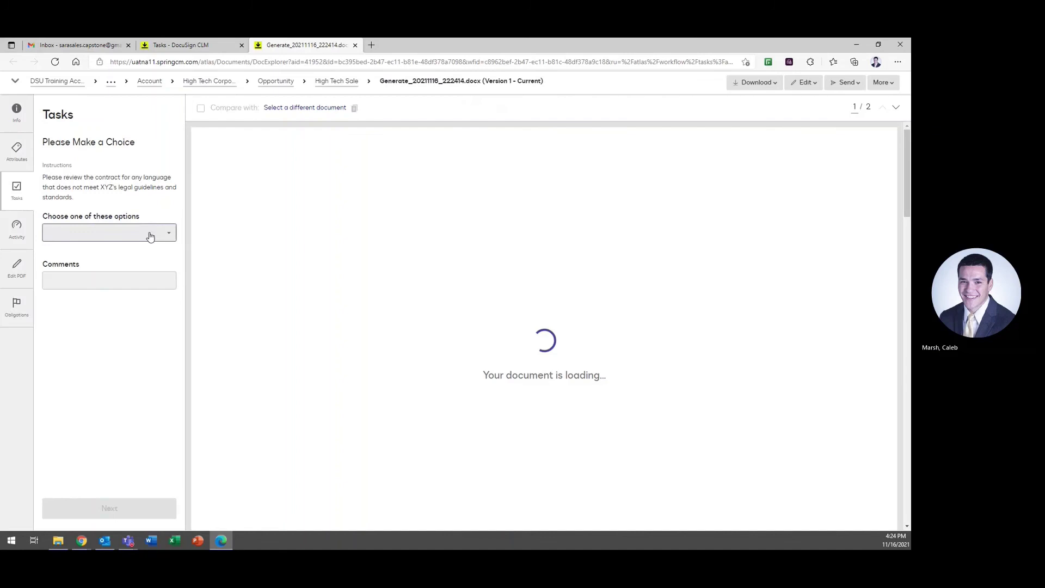
click(150, 234)
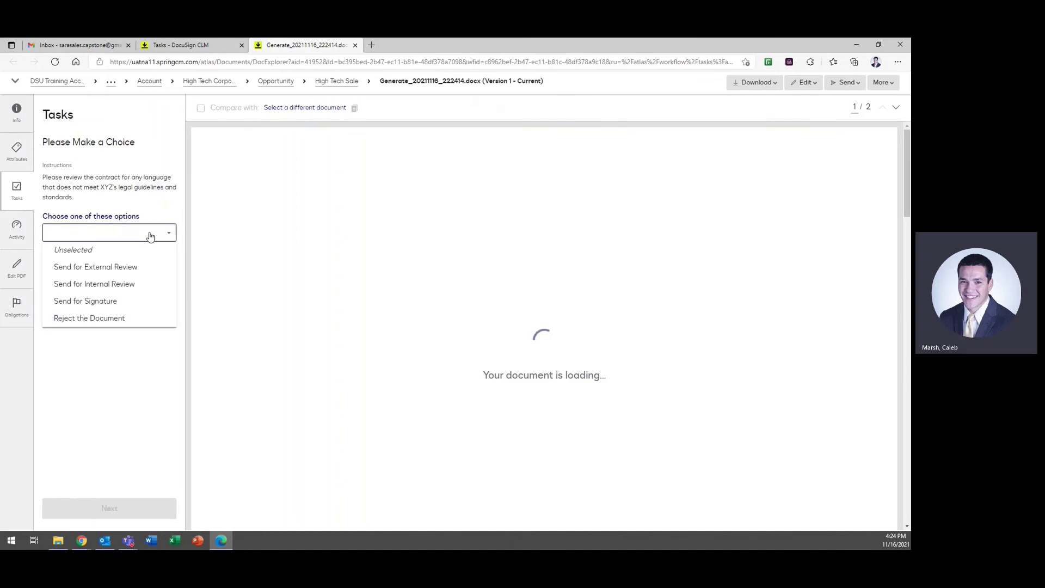
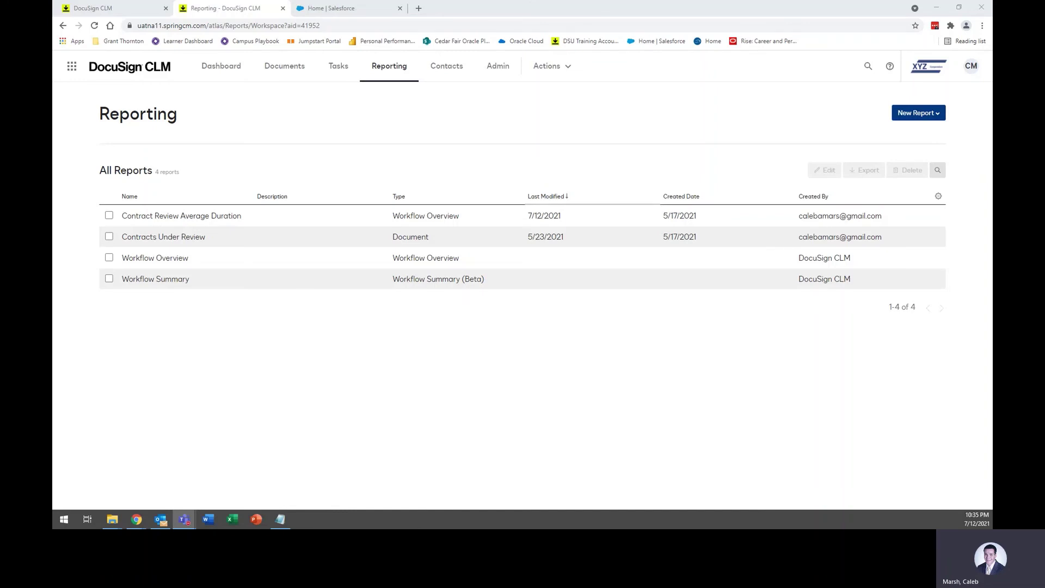
Step: View the Contracts Under Review report, then the Contract Review Average Duration report from All Reports
click(174, 241)
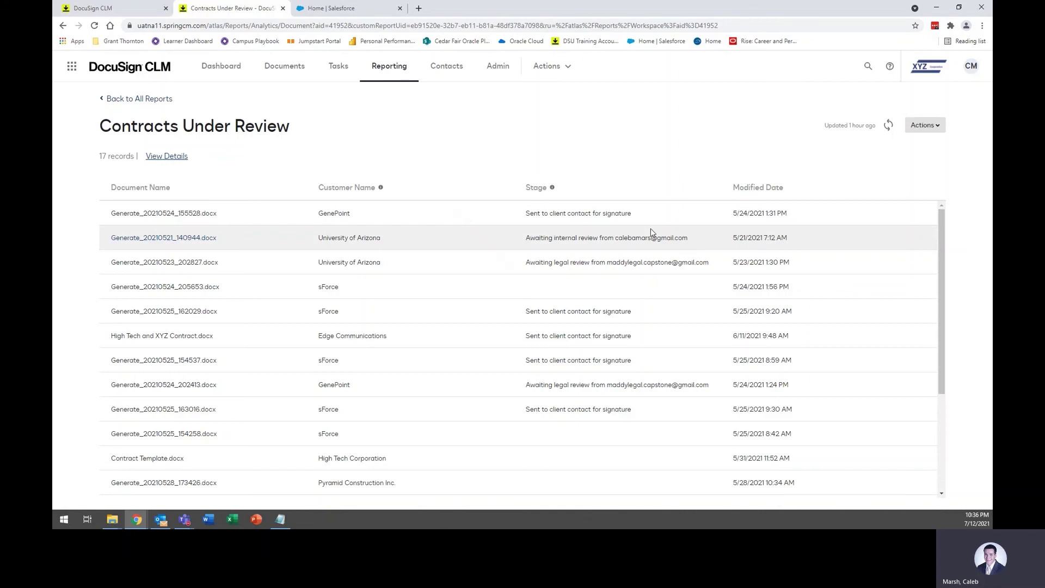
click(138, 100)
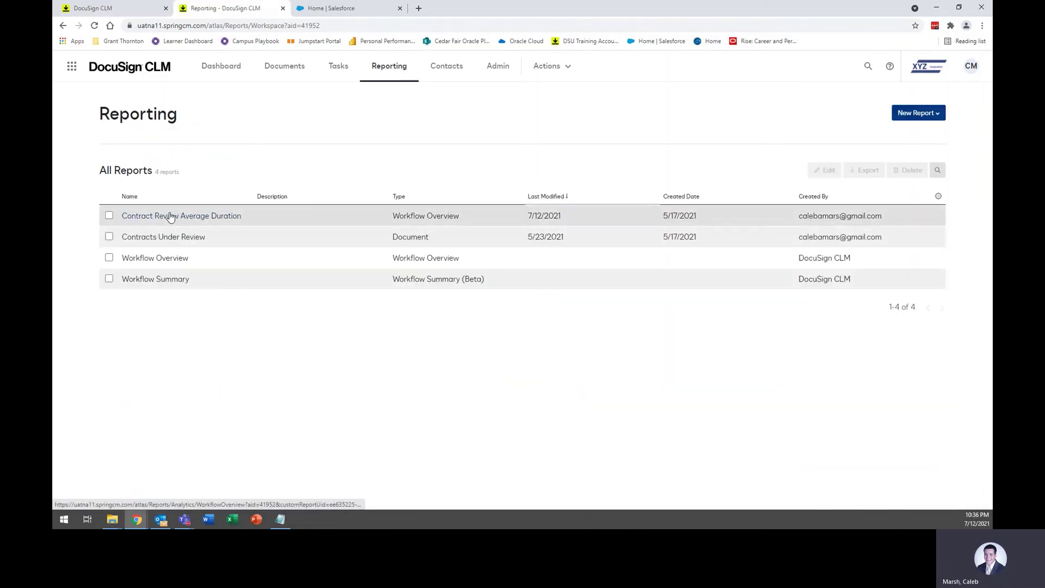
click(170, 217)
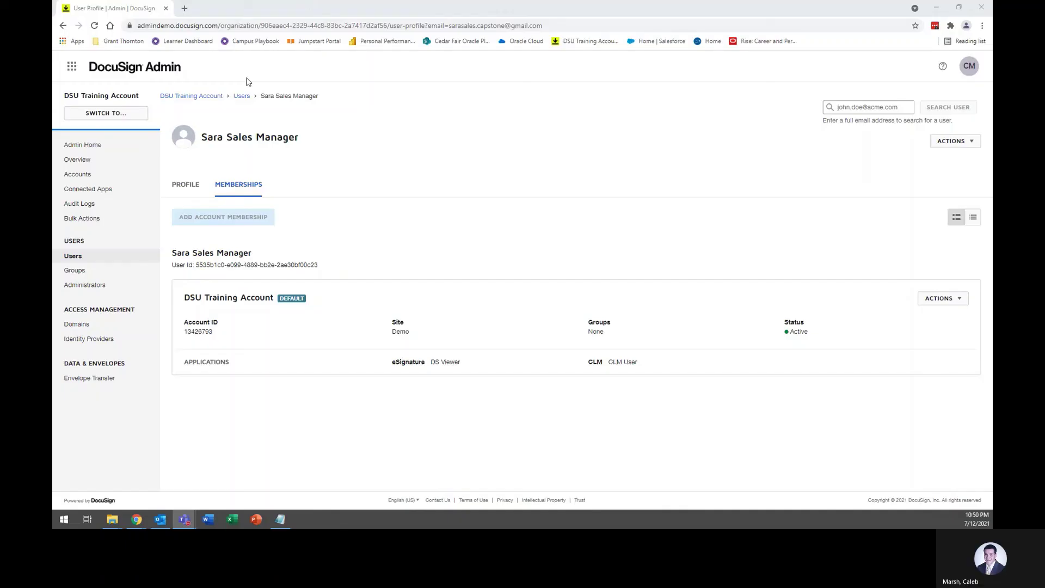
Step: View the sales manager's memberships under Account Users, then switch to the DocuSign CLM window
click(199, 97)
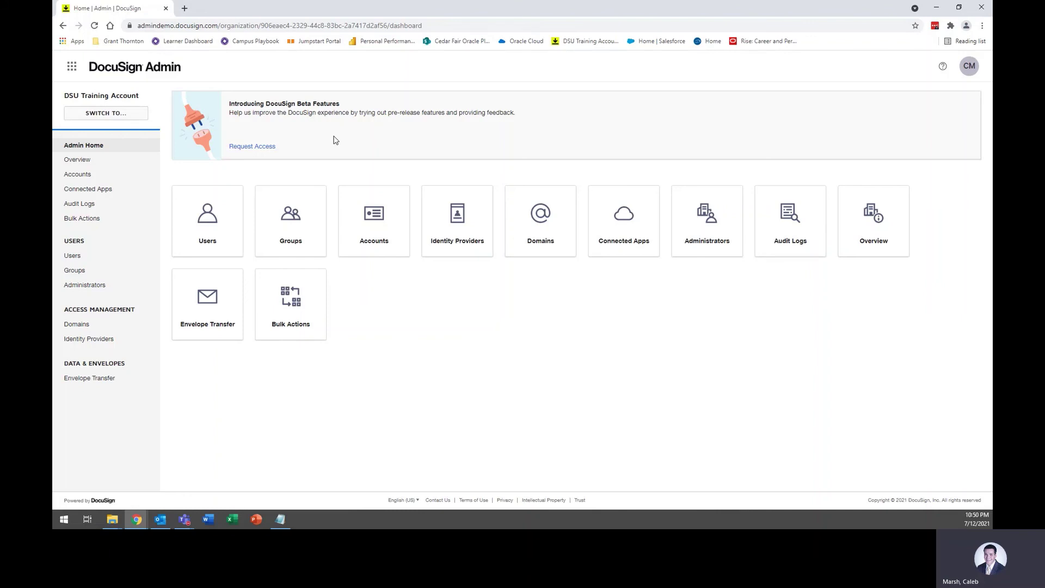
click(226, 228)
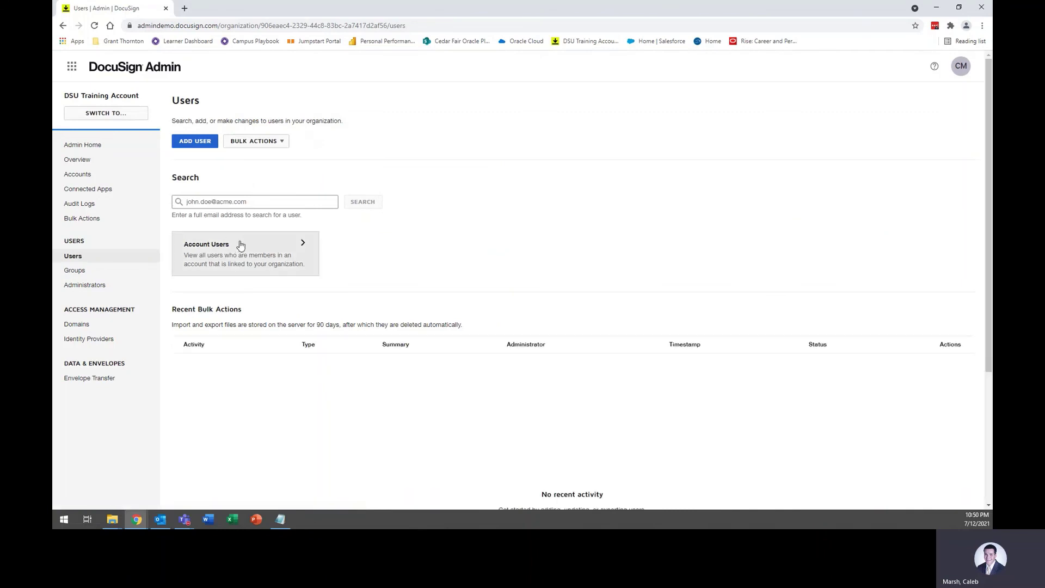
click(243, 245)
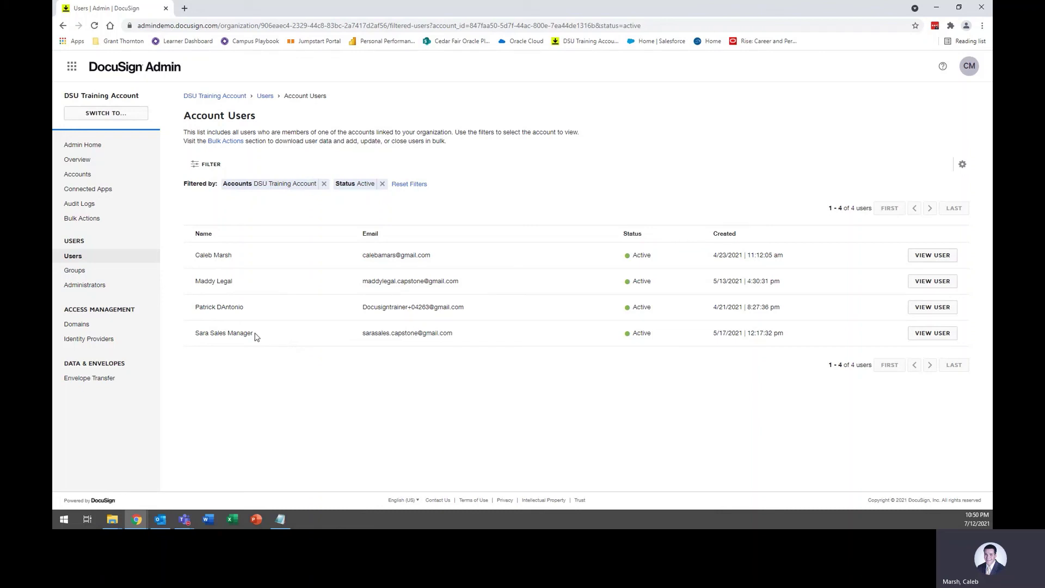
click(933, 334)
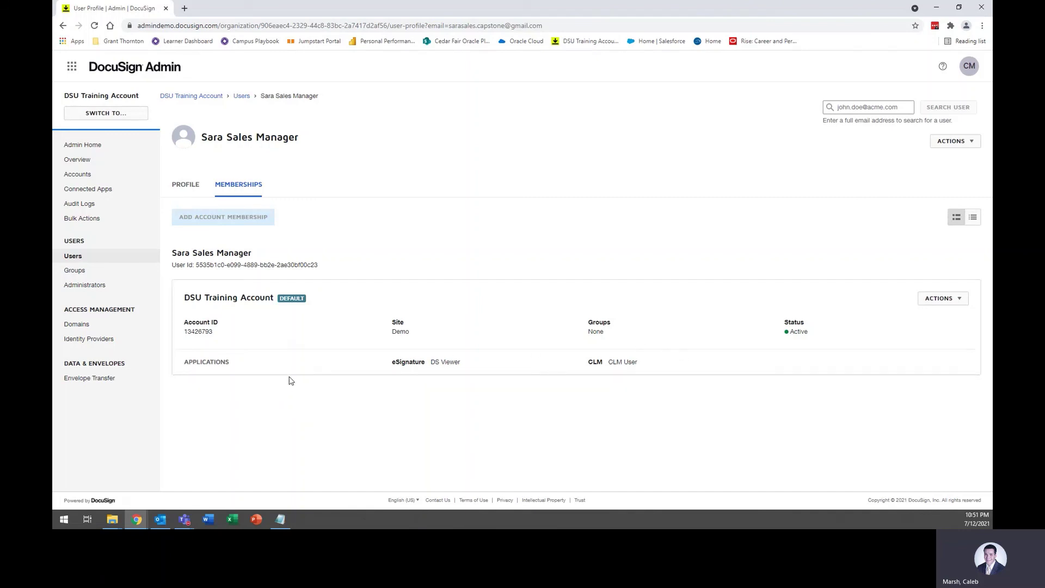
click(137, 520)
click(185, 486)
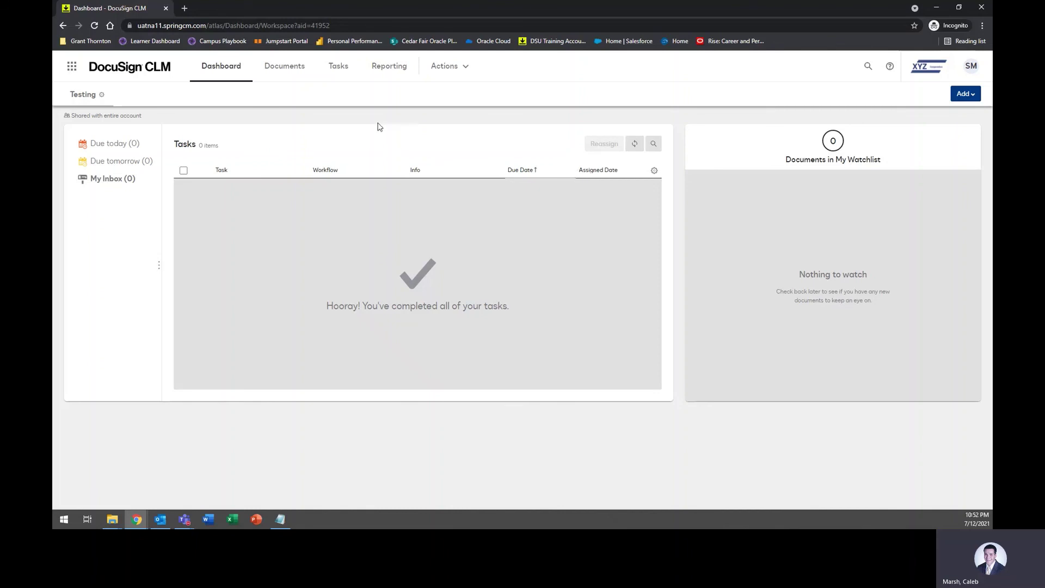
Step: As the restricted user, view the Contracts Under Review report, Tasks and Documents, then return to Dashboard
click(389, 67)
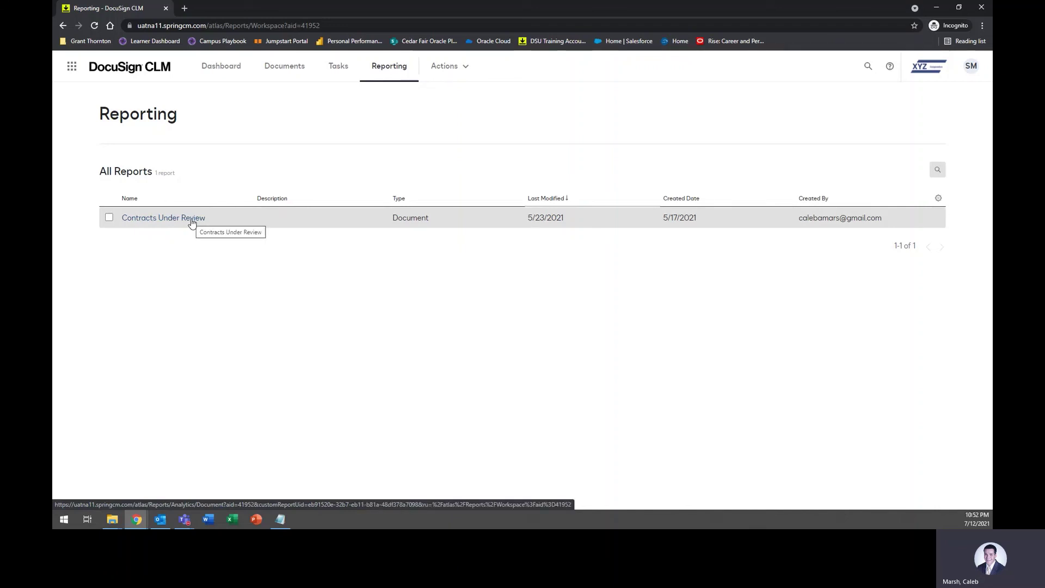
click(188, 221)
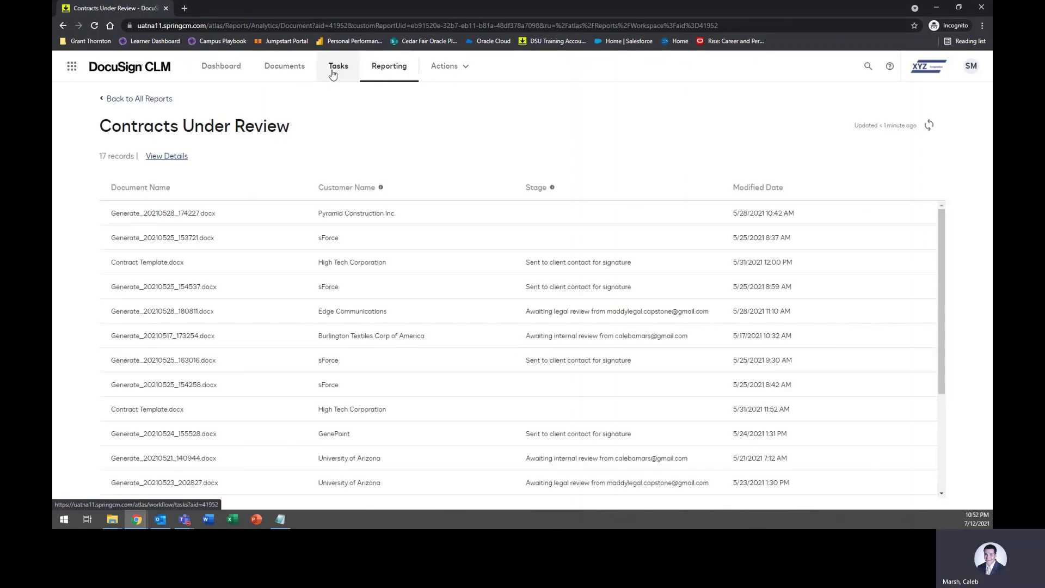
click(333, 74)
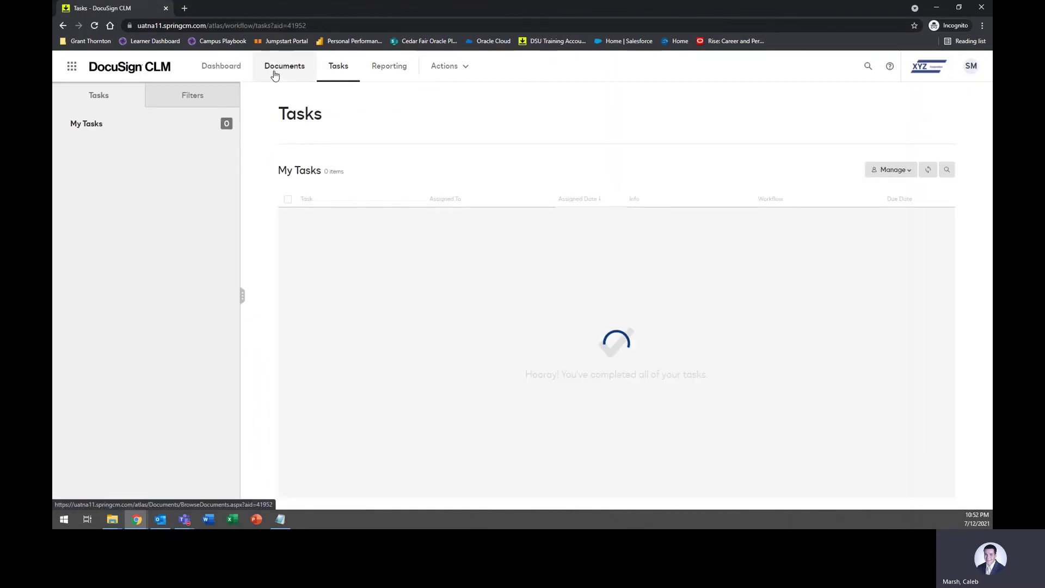
click(274, 69)
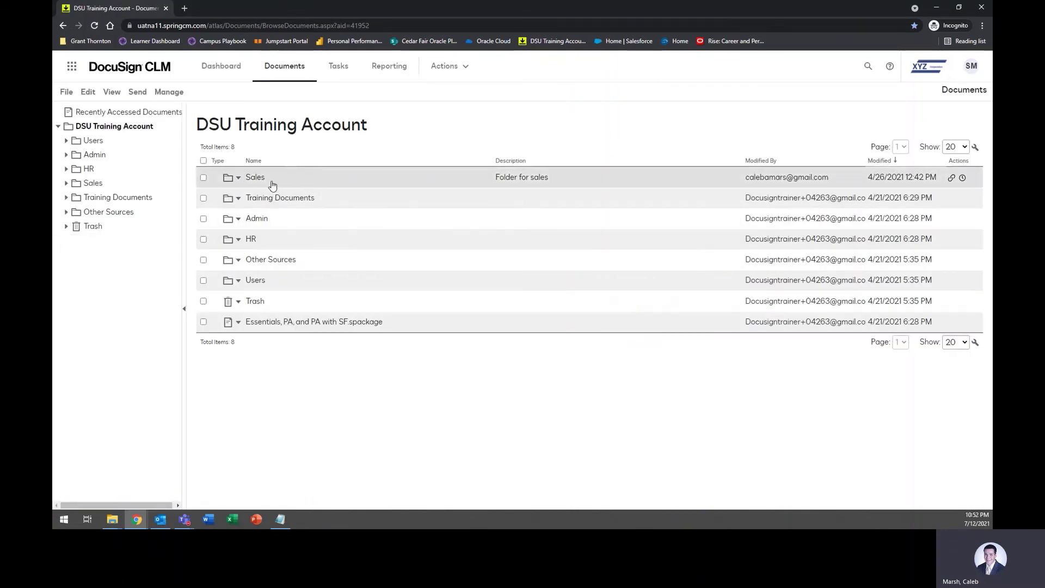
click(223, 66)
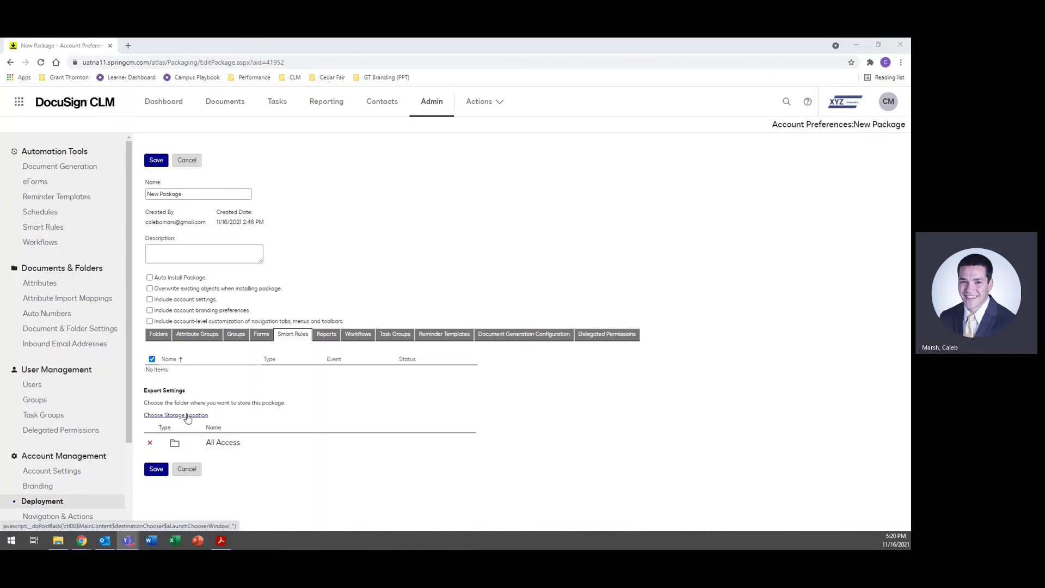
triple_click(179, 194)
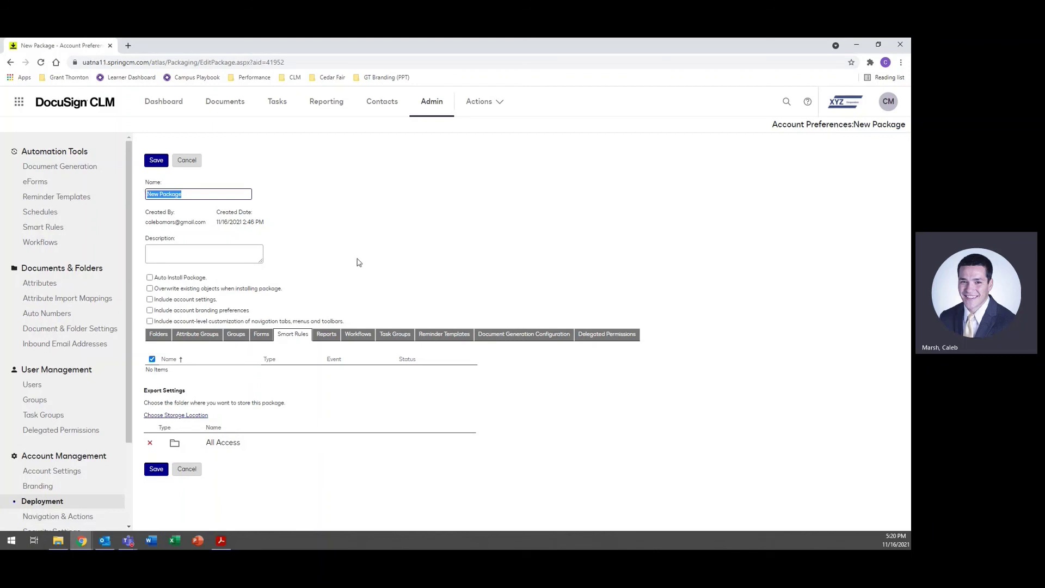
text(DemoPackage)
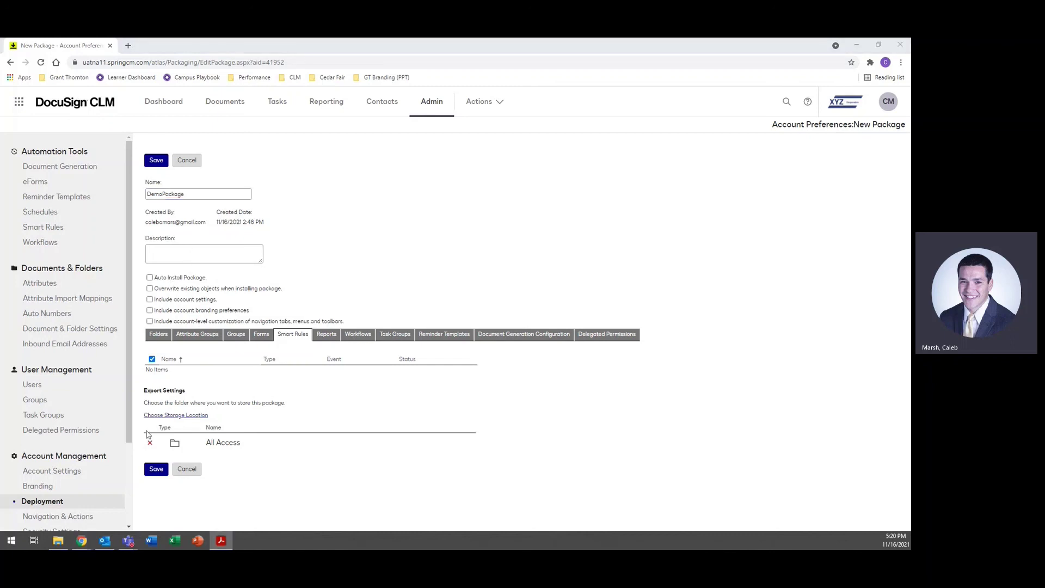
click(296, 283)
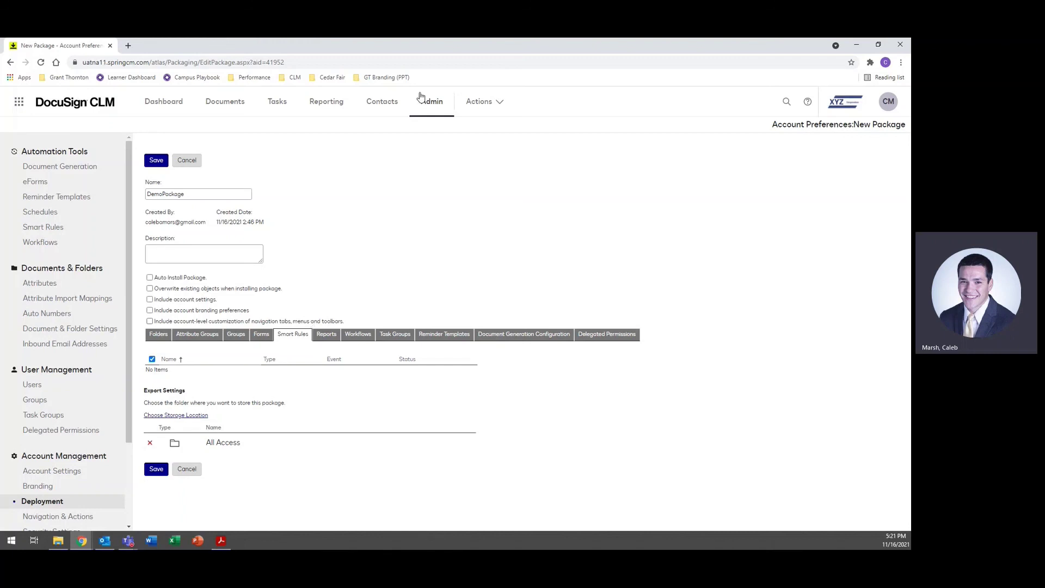
click(491, 100)
click(159, 335)
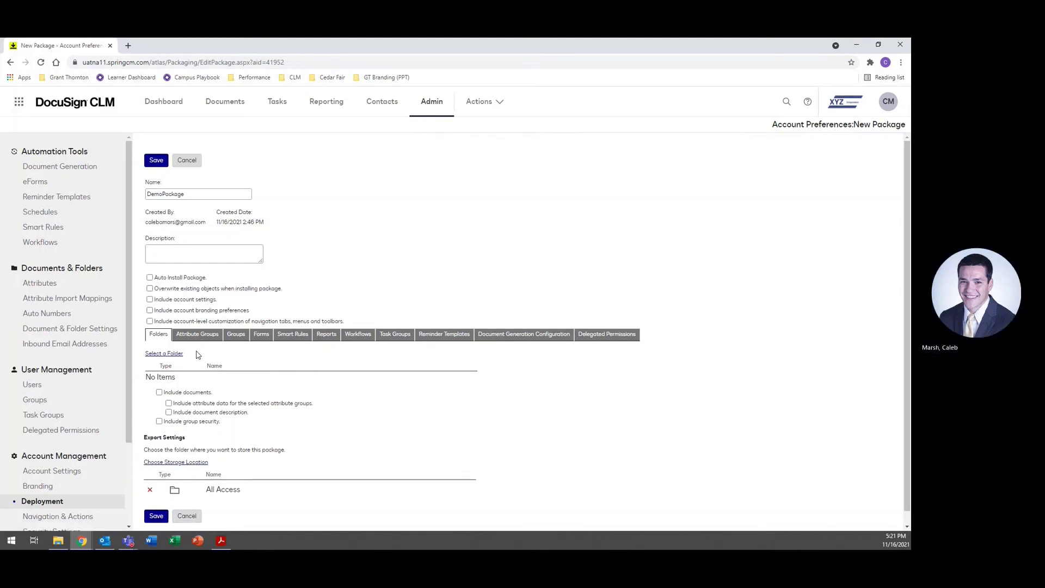
click(171, 355)
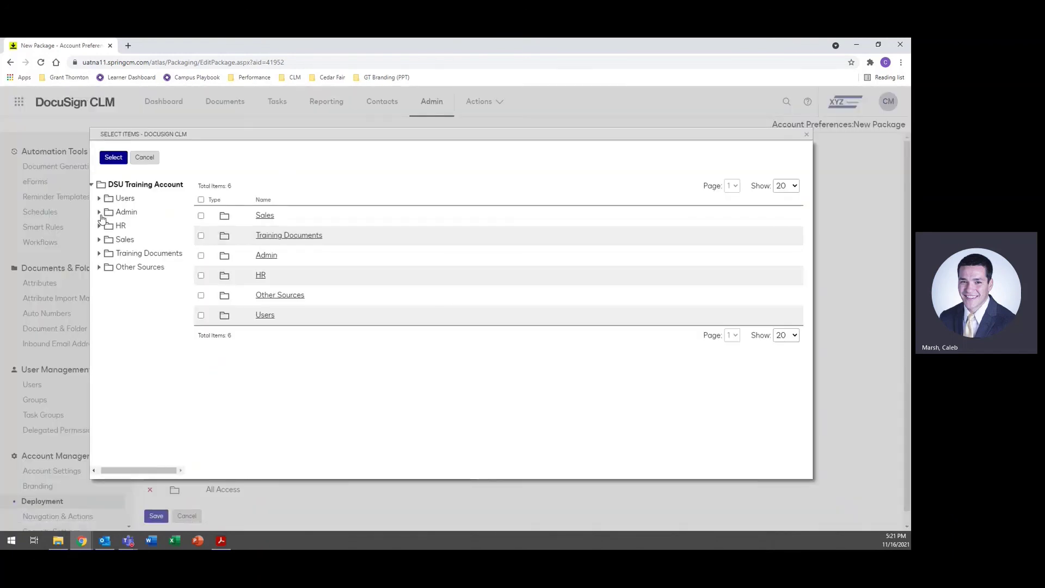
click(127, 212)
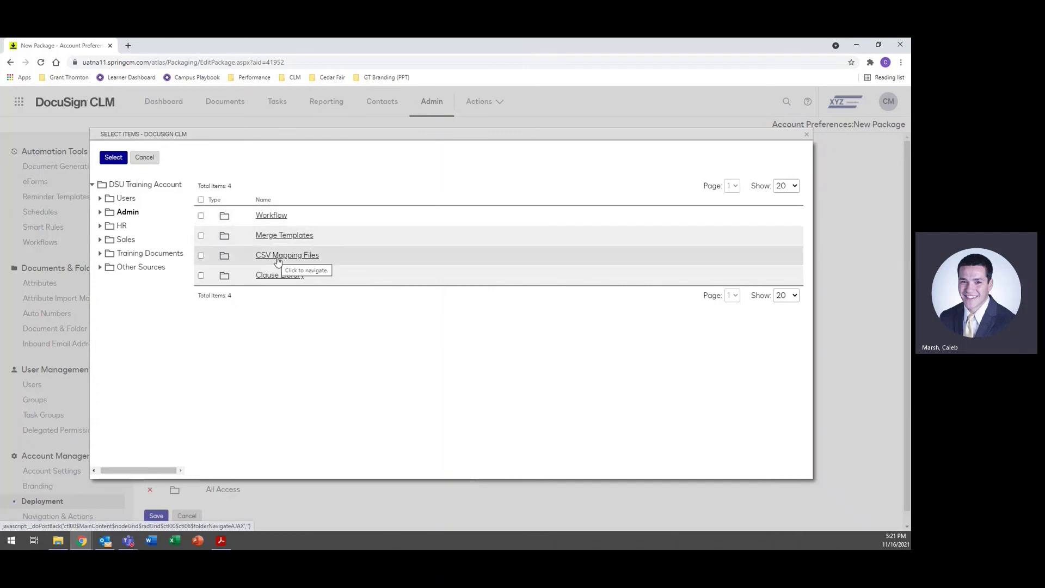
click(135, 257)
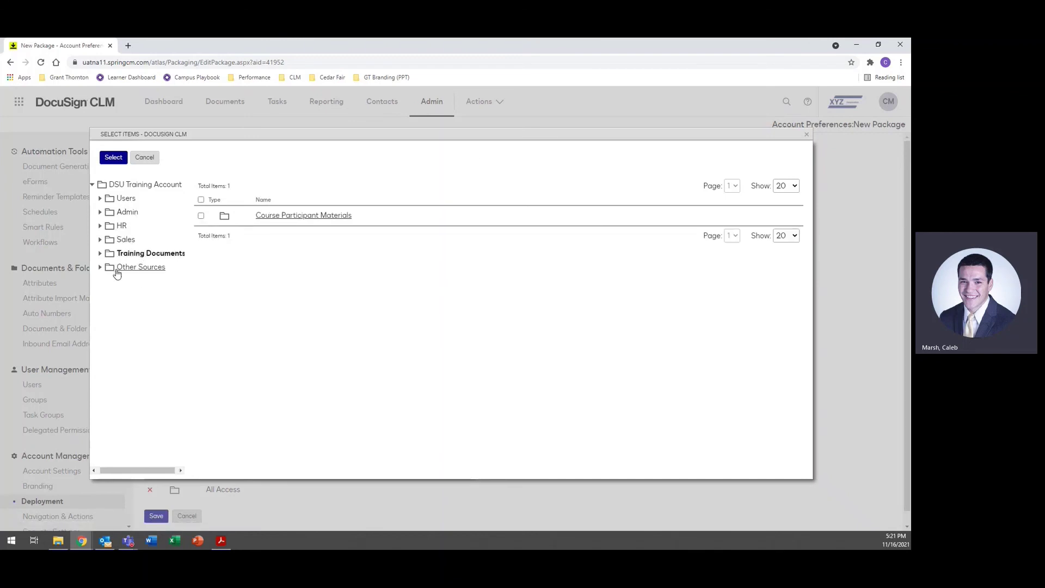
Step: Close the folder chooser and include all three attribute groups in DemoPackage
click(145, 158)
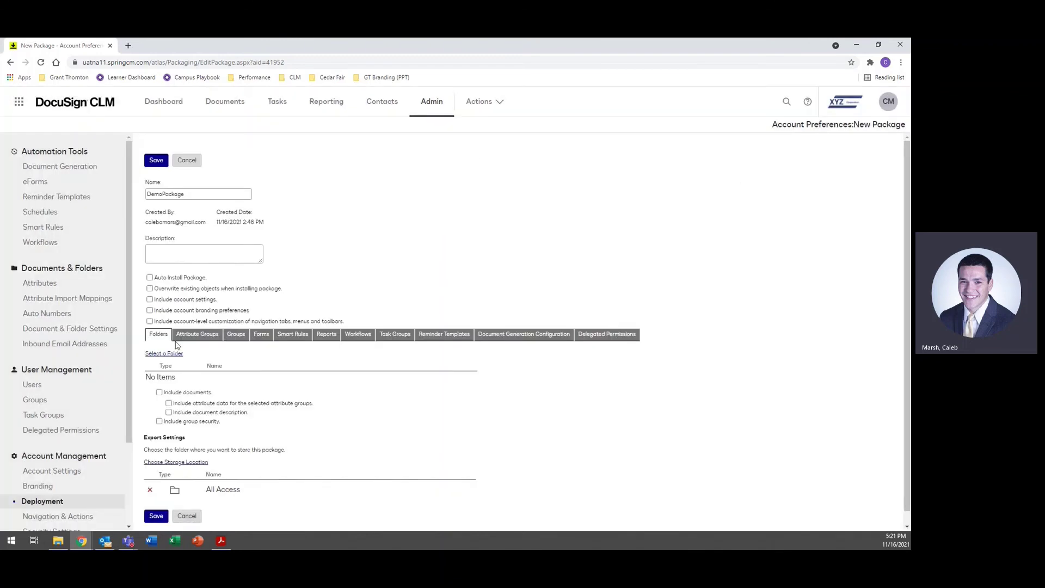
click(196, 335)
click(152, 375)
click(152, 359)
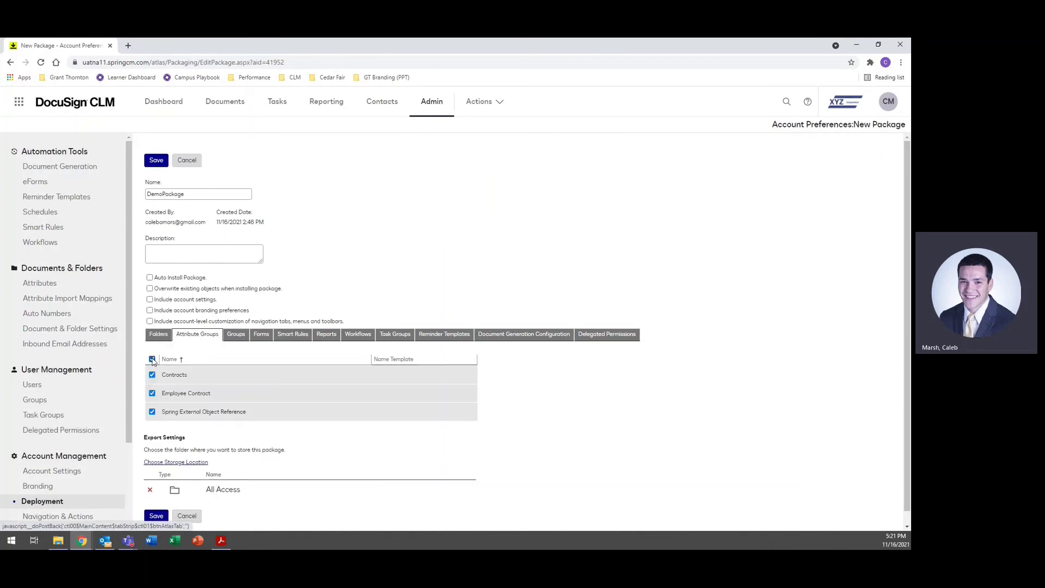
Step: Review the Groups and Forms lists and leave all three reports out of the package
click(237, 335)
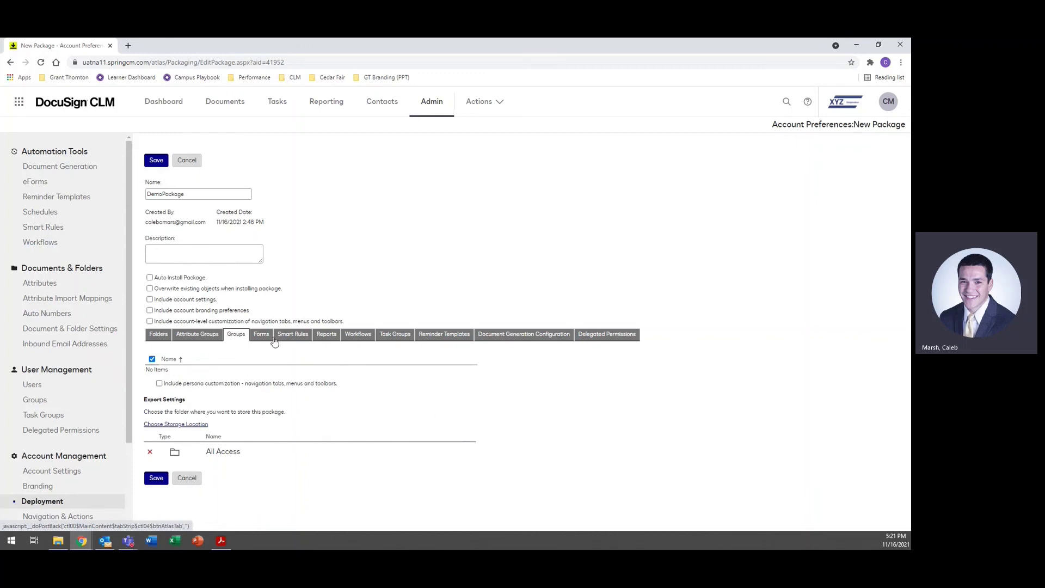
click(262, 336)
scroll(179, 349, down, 2)
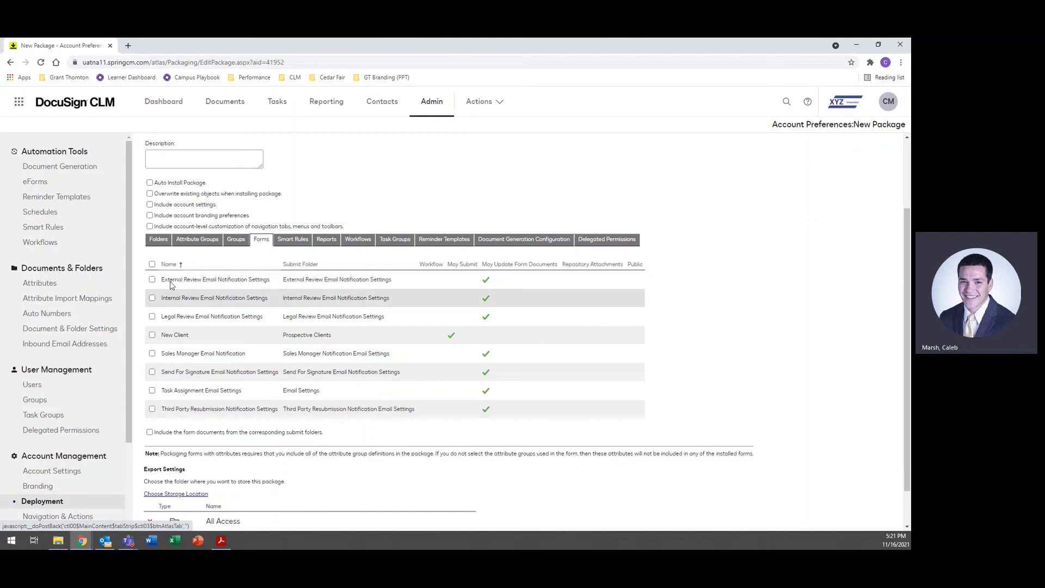
click(331, 240)
click(152, 330)
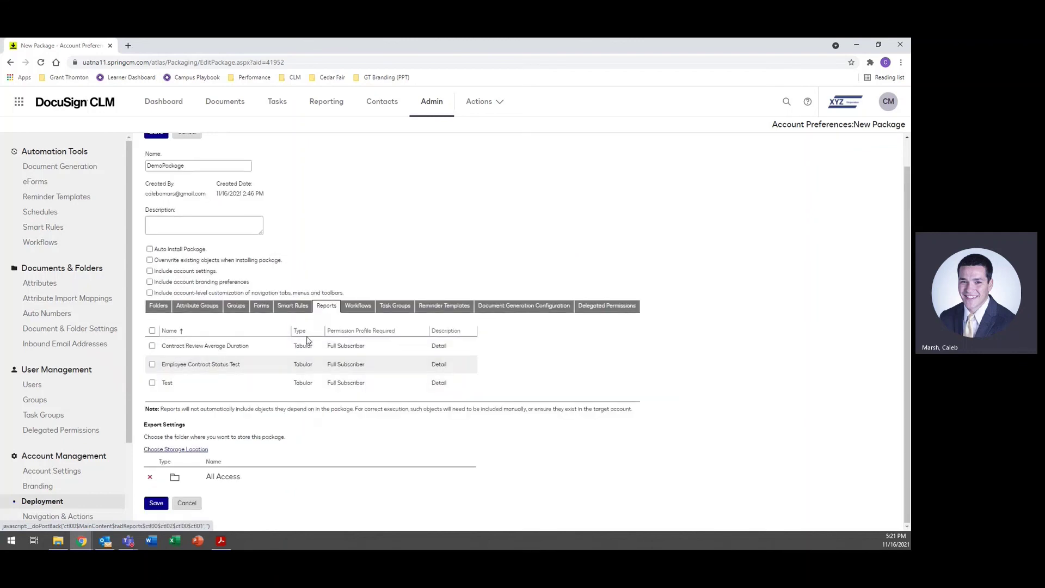
Step: Review the Workflows, Task Groups, Reminder Templates, Document Generation Configuration and Delegated Permissions lists
click(358, 308)
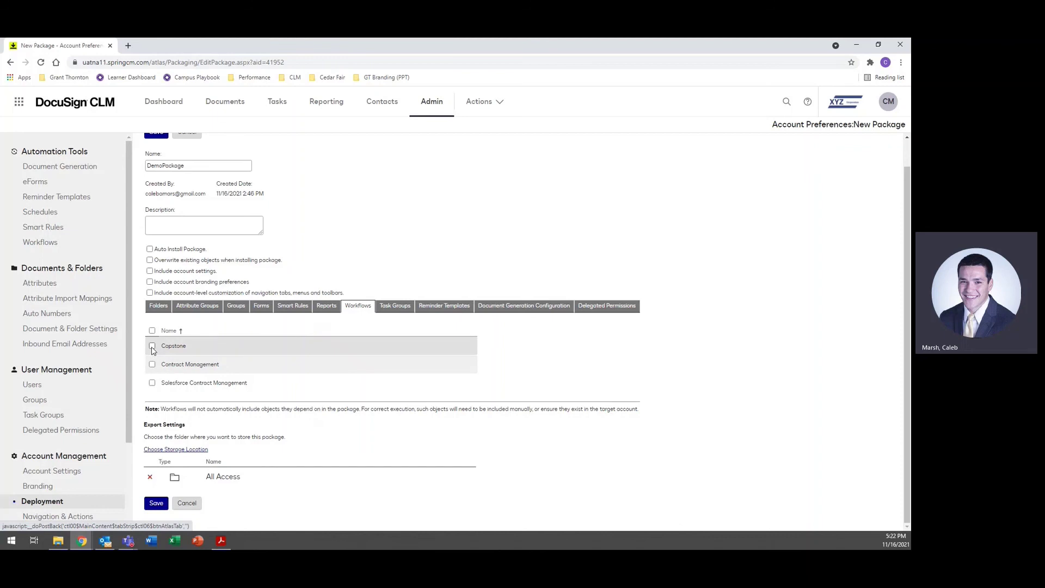
click(396, 309)
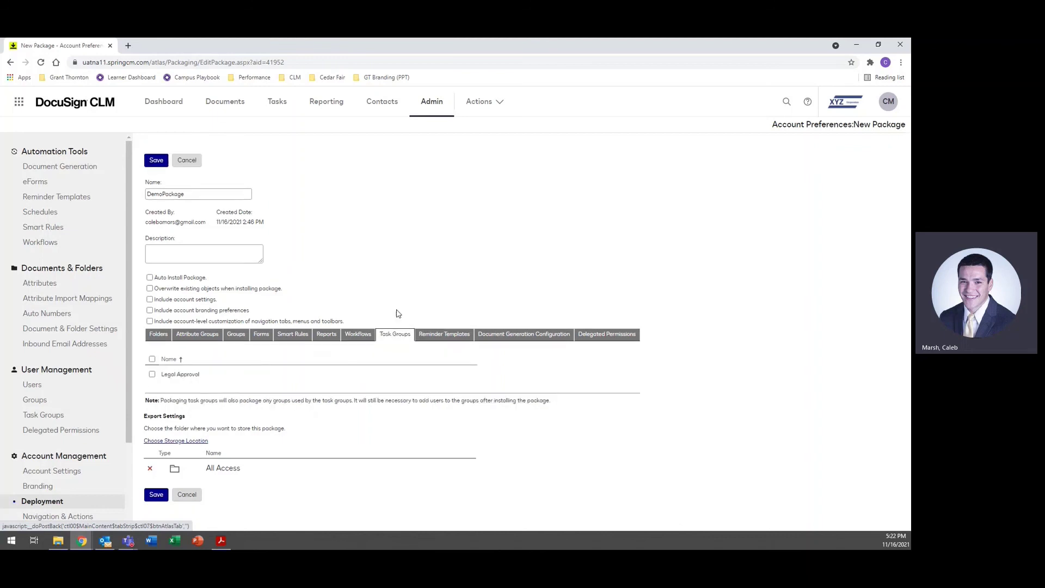
click(442, 338)
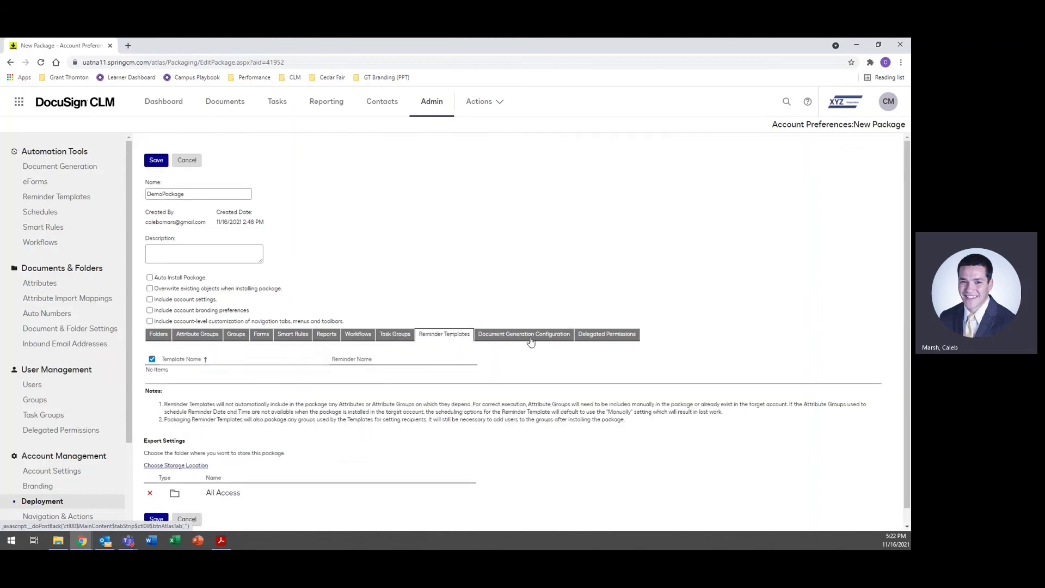
click(512, 337)
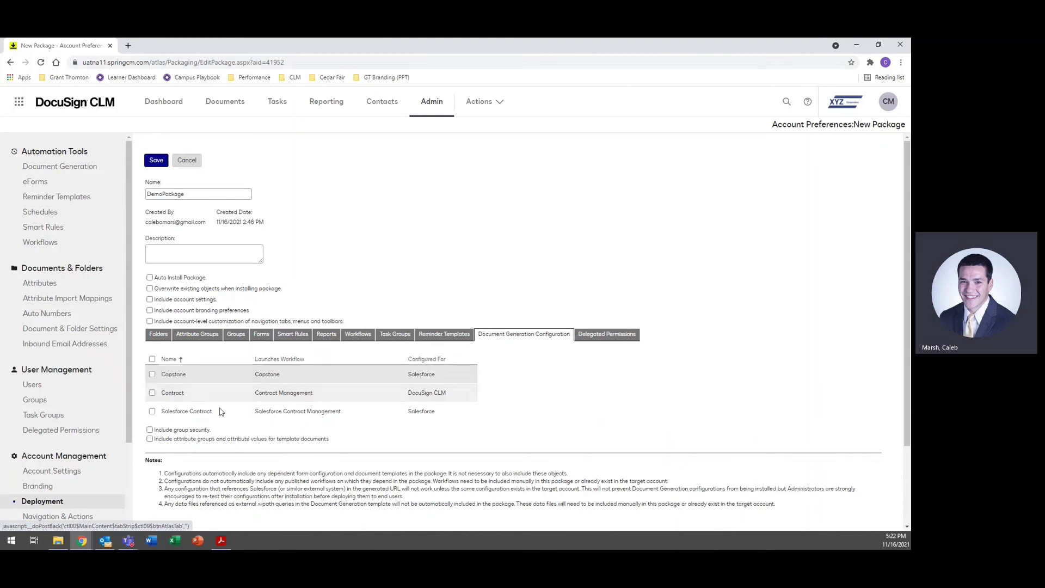
click(603, 335)
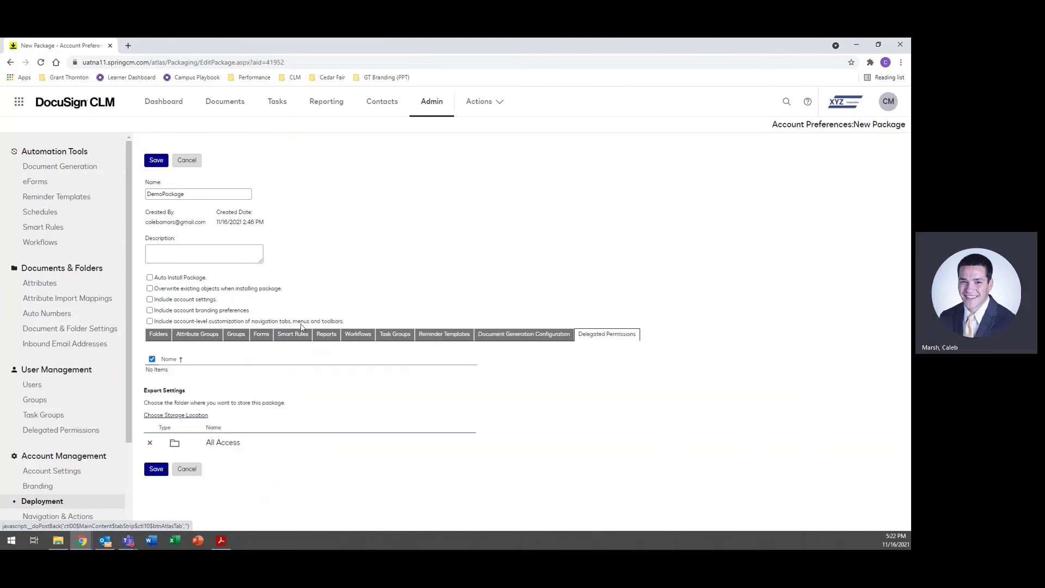
Step: Change DemoPackage's export storage location from All Access to the Admin folder
click(187, 415)
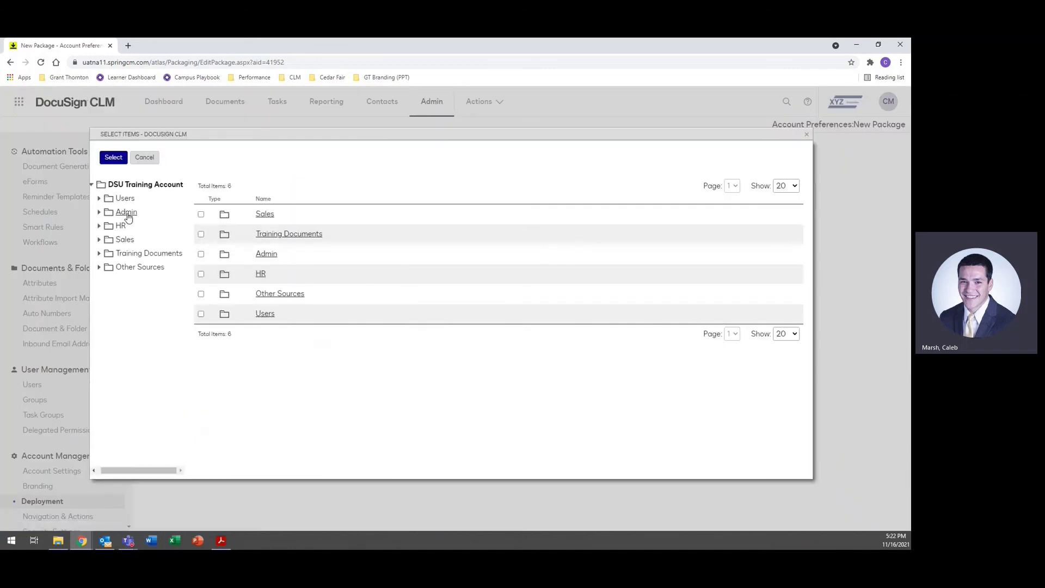
click(127, 217)
click(115, 159)
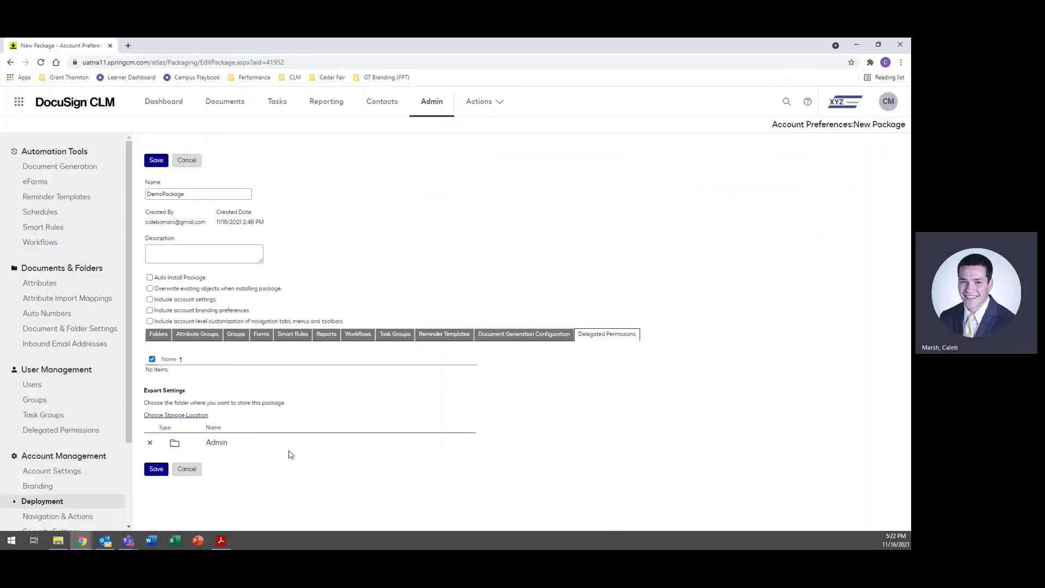